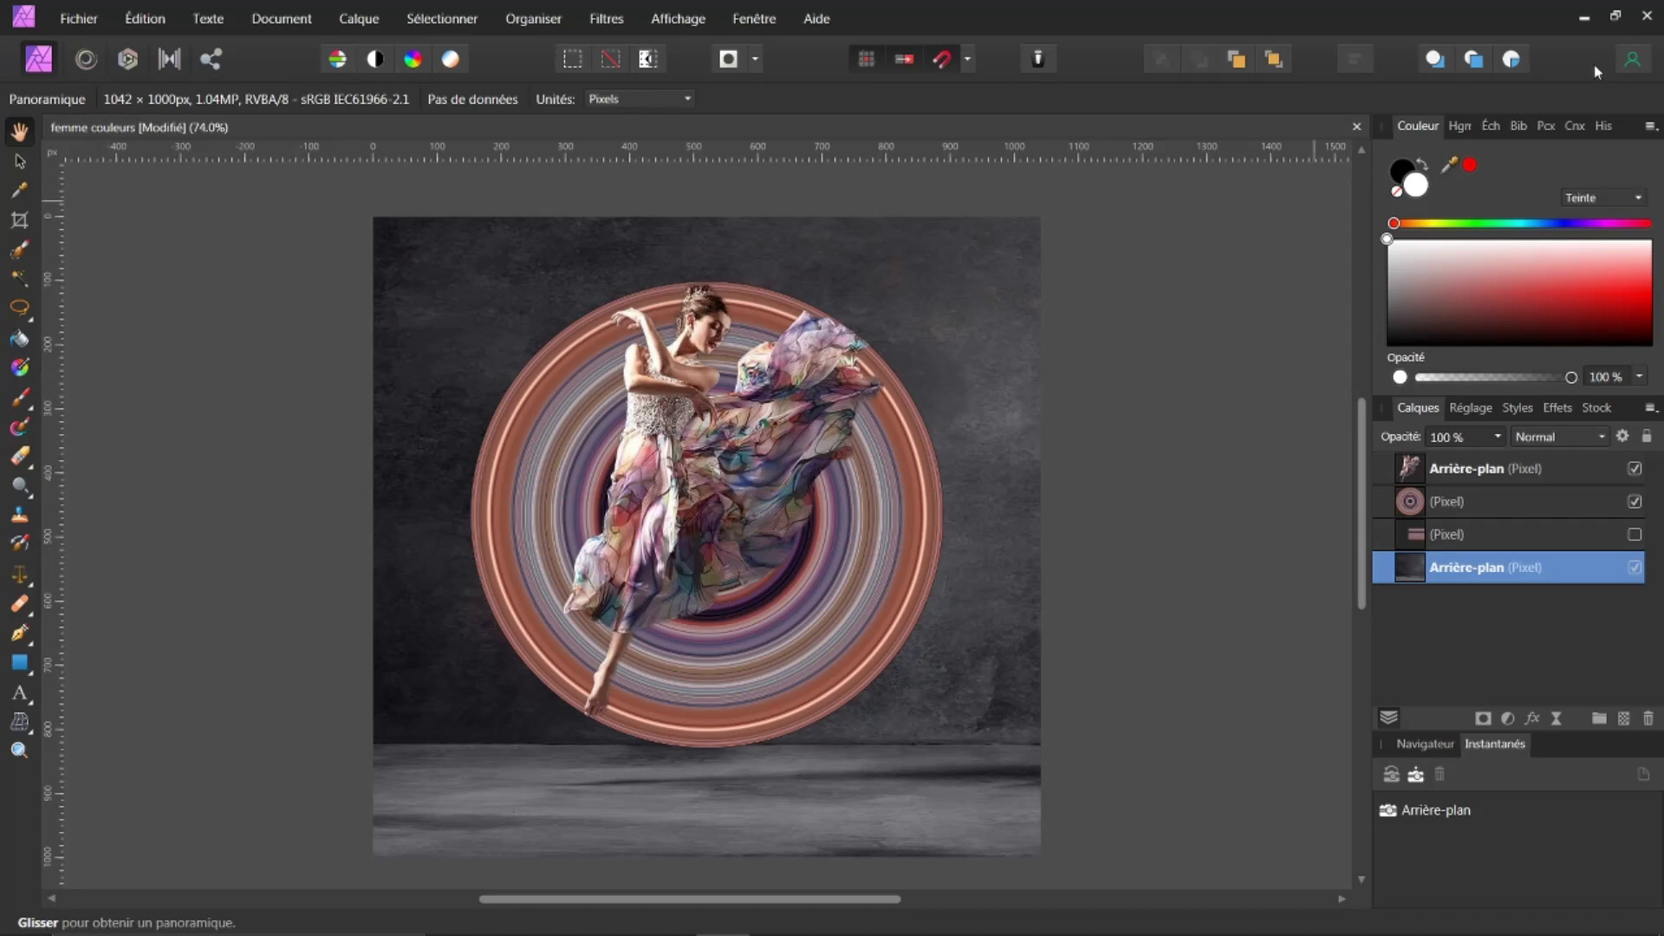
- Hide the circular stripe layer above the background and show the horizontal stripe layer beneath it
click(1542, 65)
click(1635, 503)
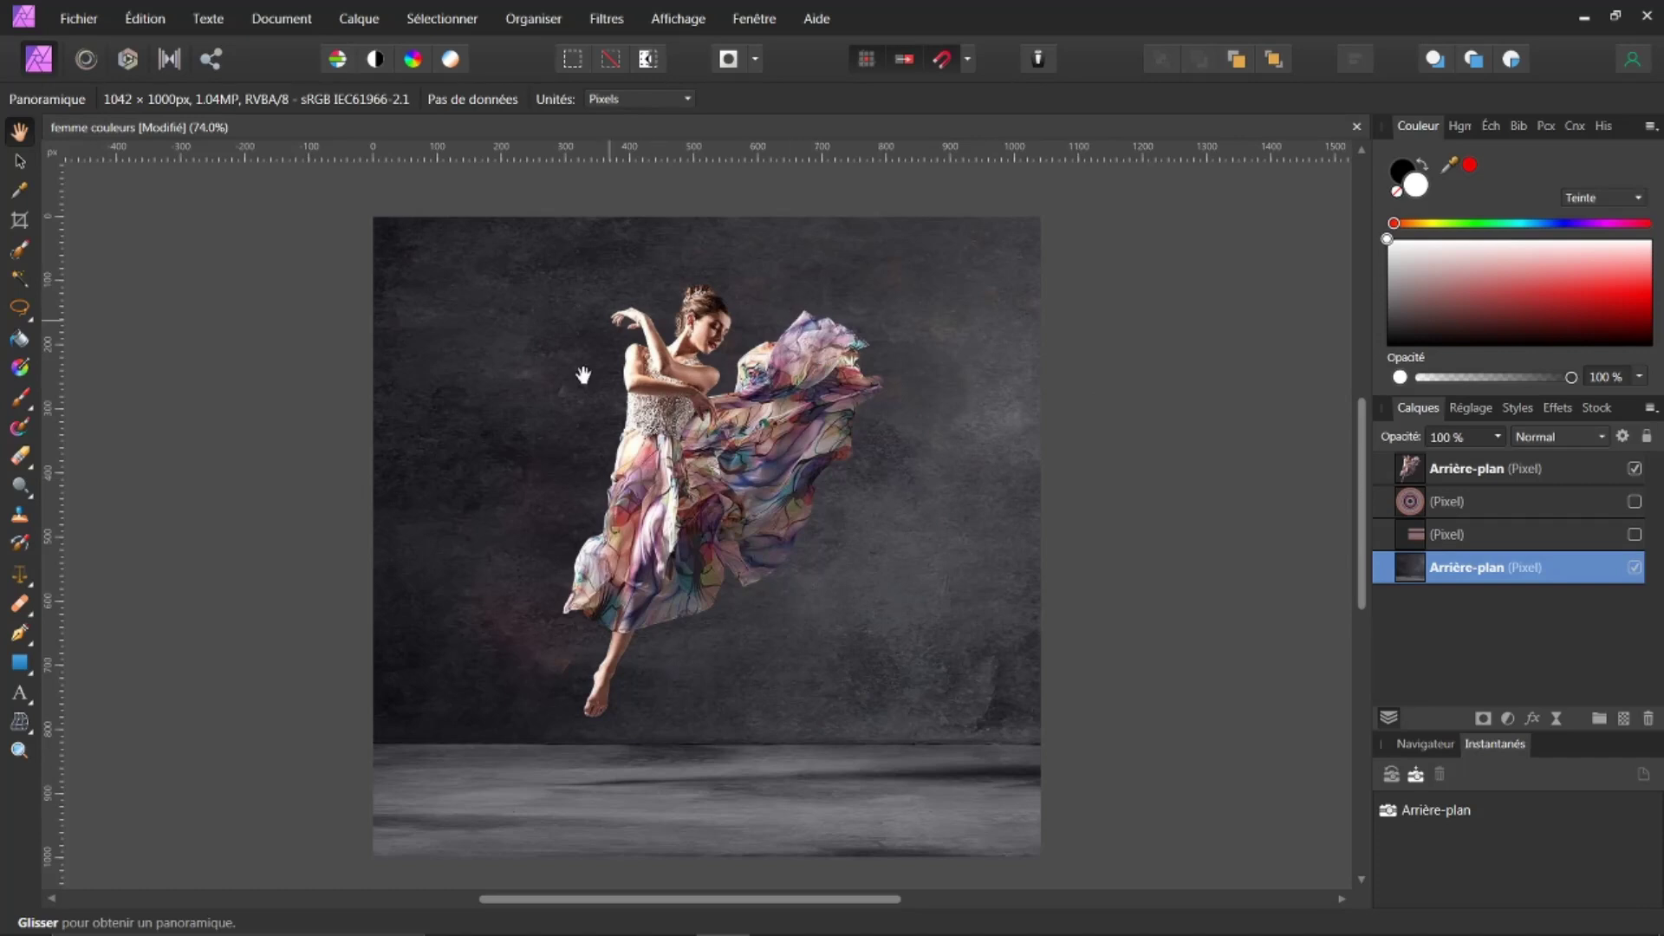
click(1416, 537)
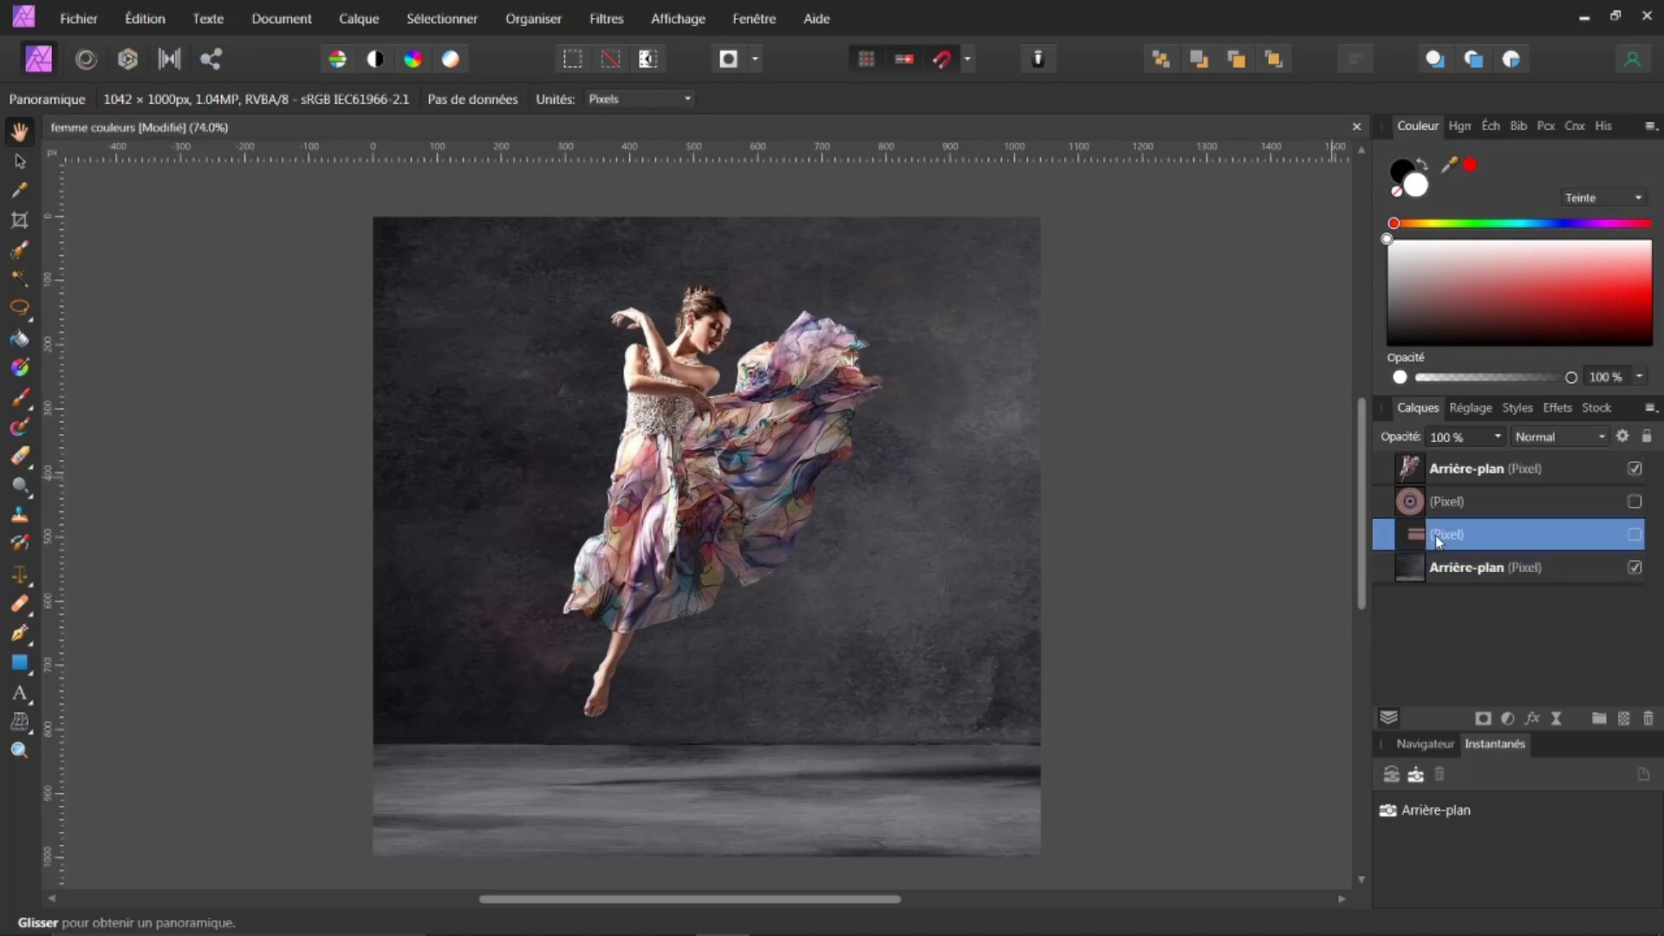
click(1634, 535)
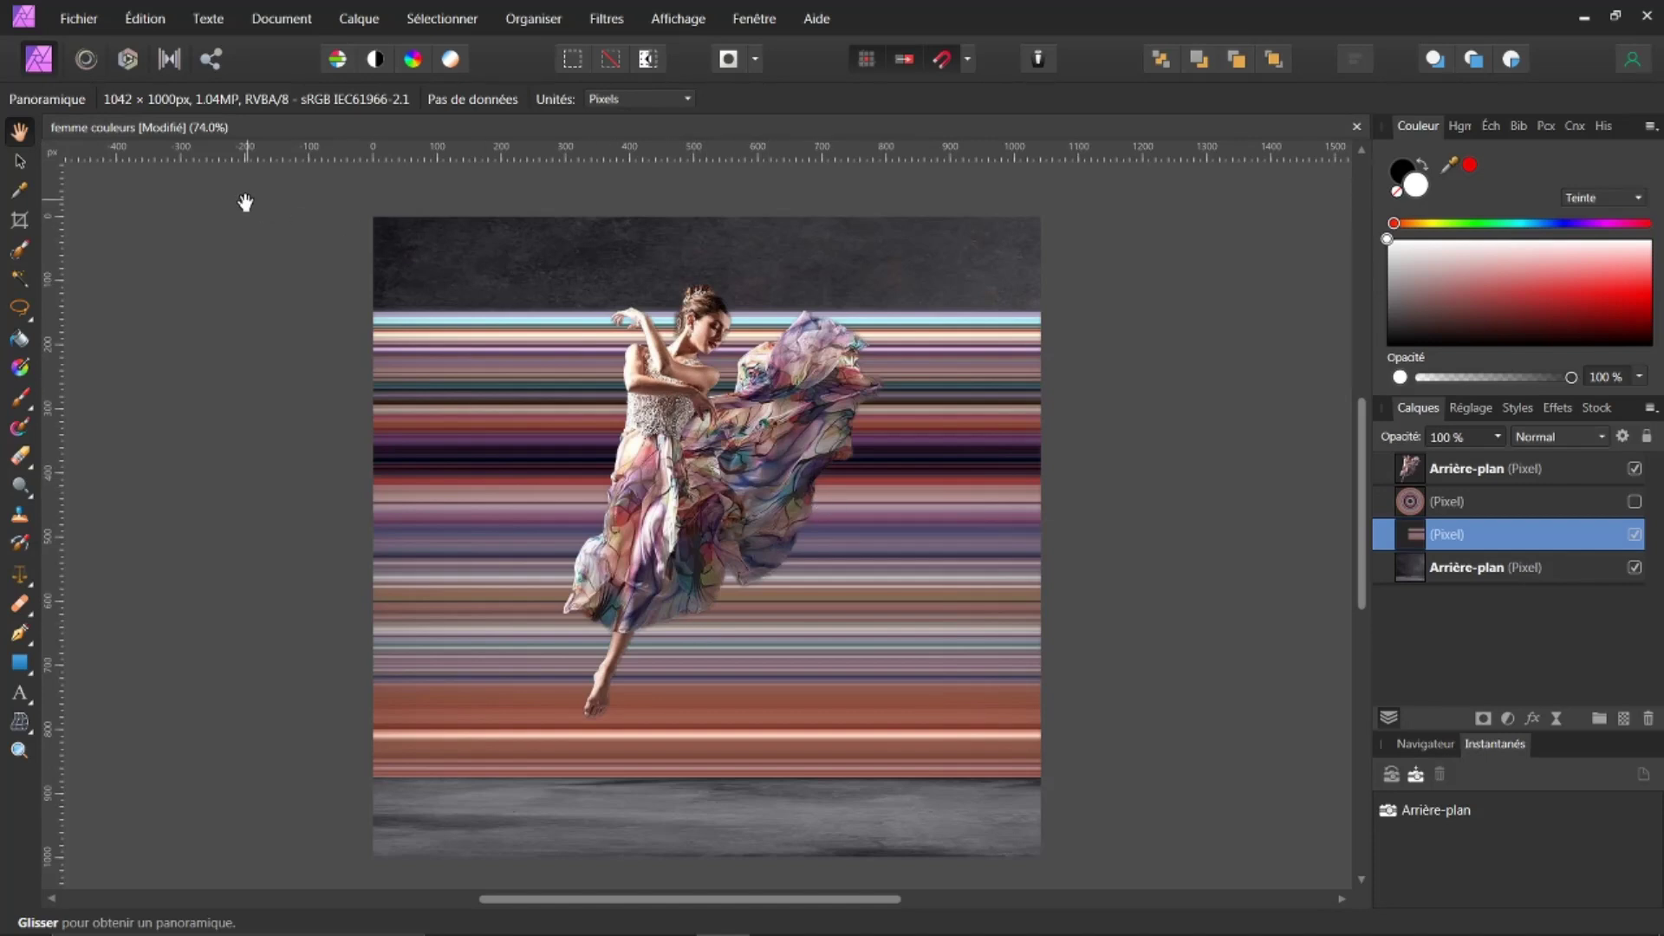
- Rasterise and trim the horizontal stripe layer to the canvas, and squash it vertically into a narrow band behind the dancer's dress
click(21, 164)
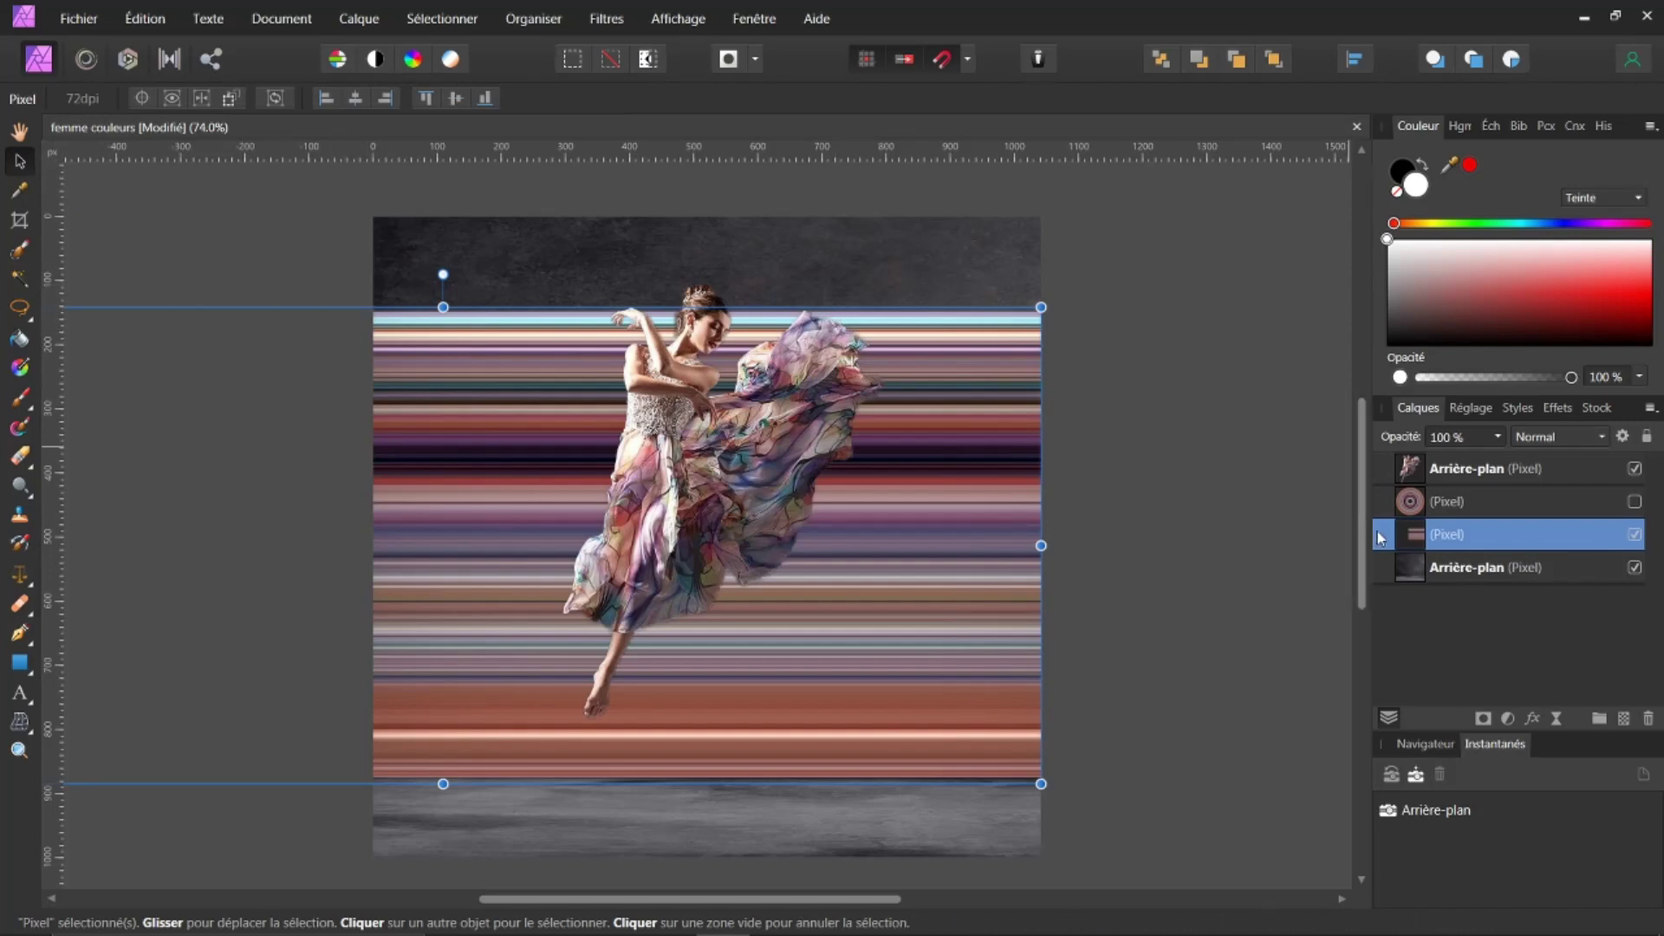
right_click(1414, 535)
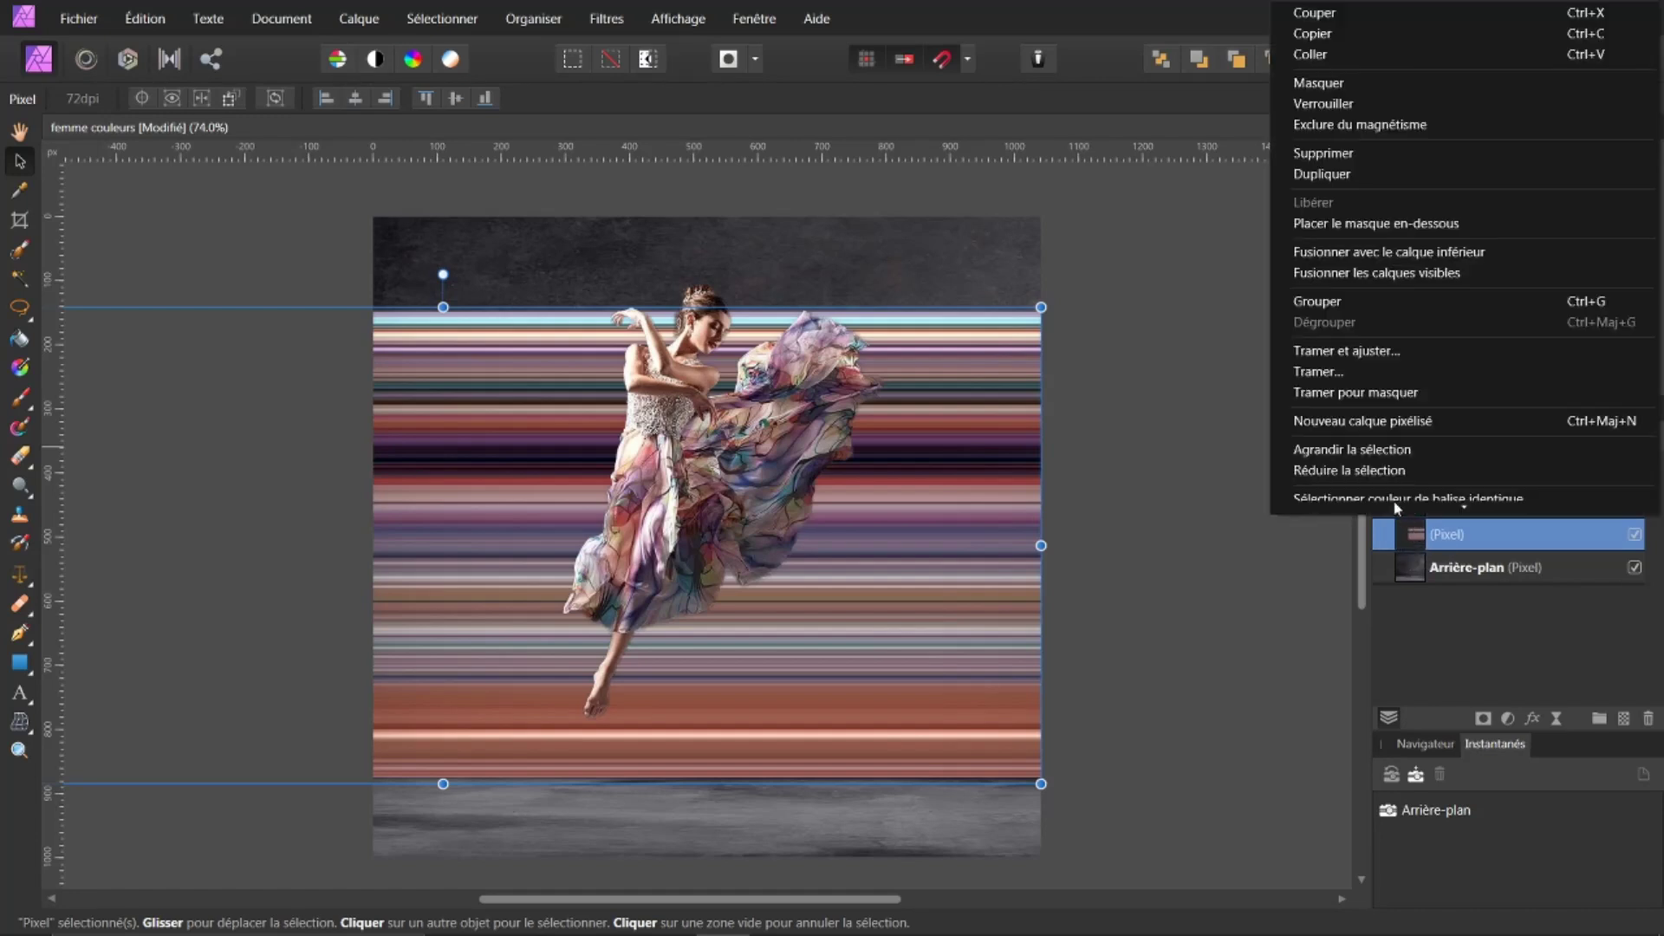
click(1344, 358)
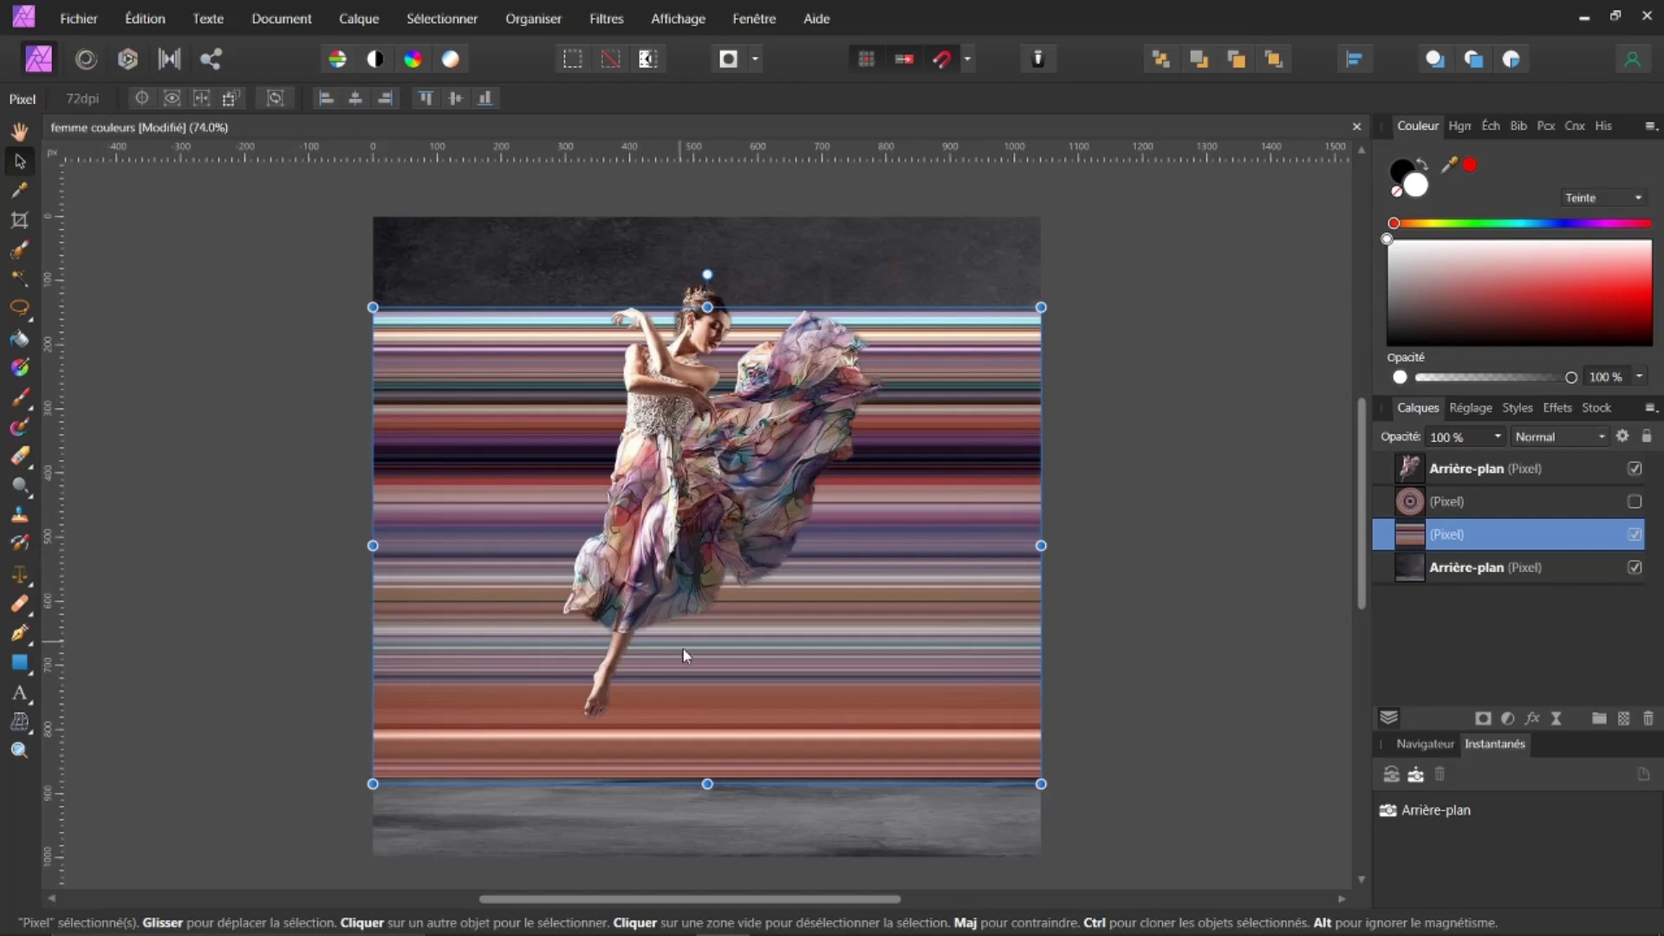
drag(707, 783, 707, 641)
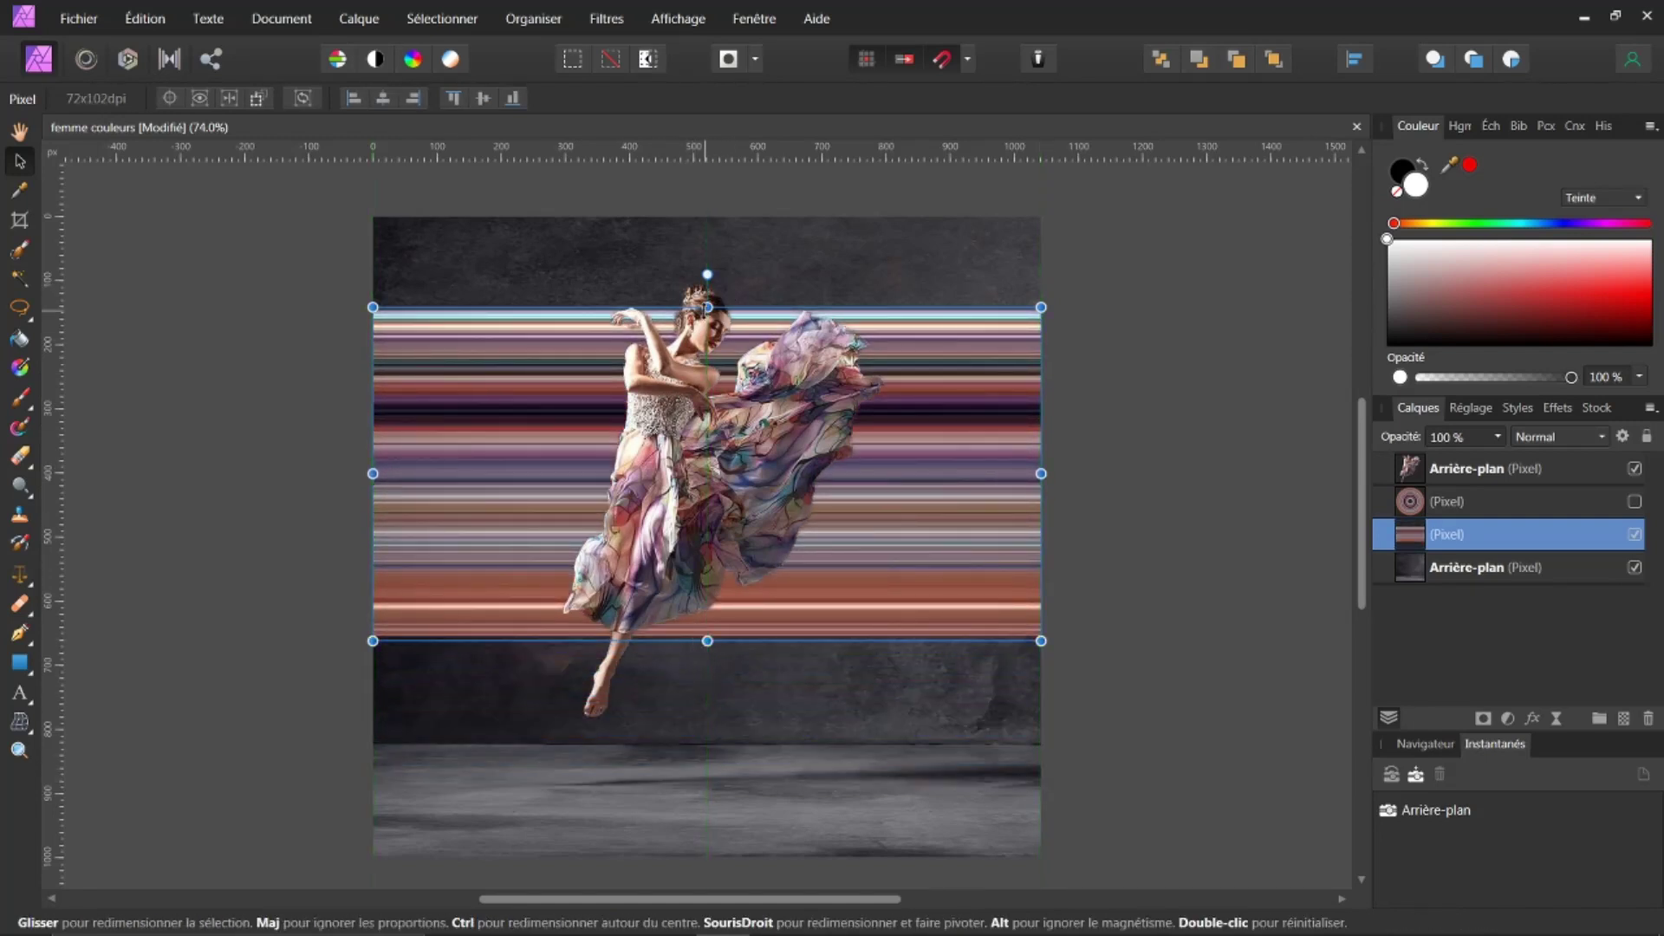
drag(707, 307, 708, 430)
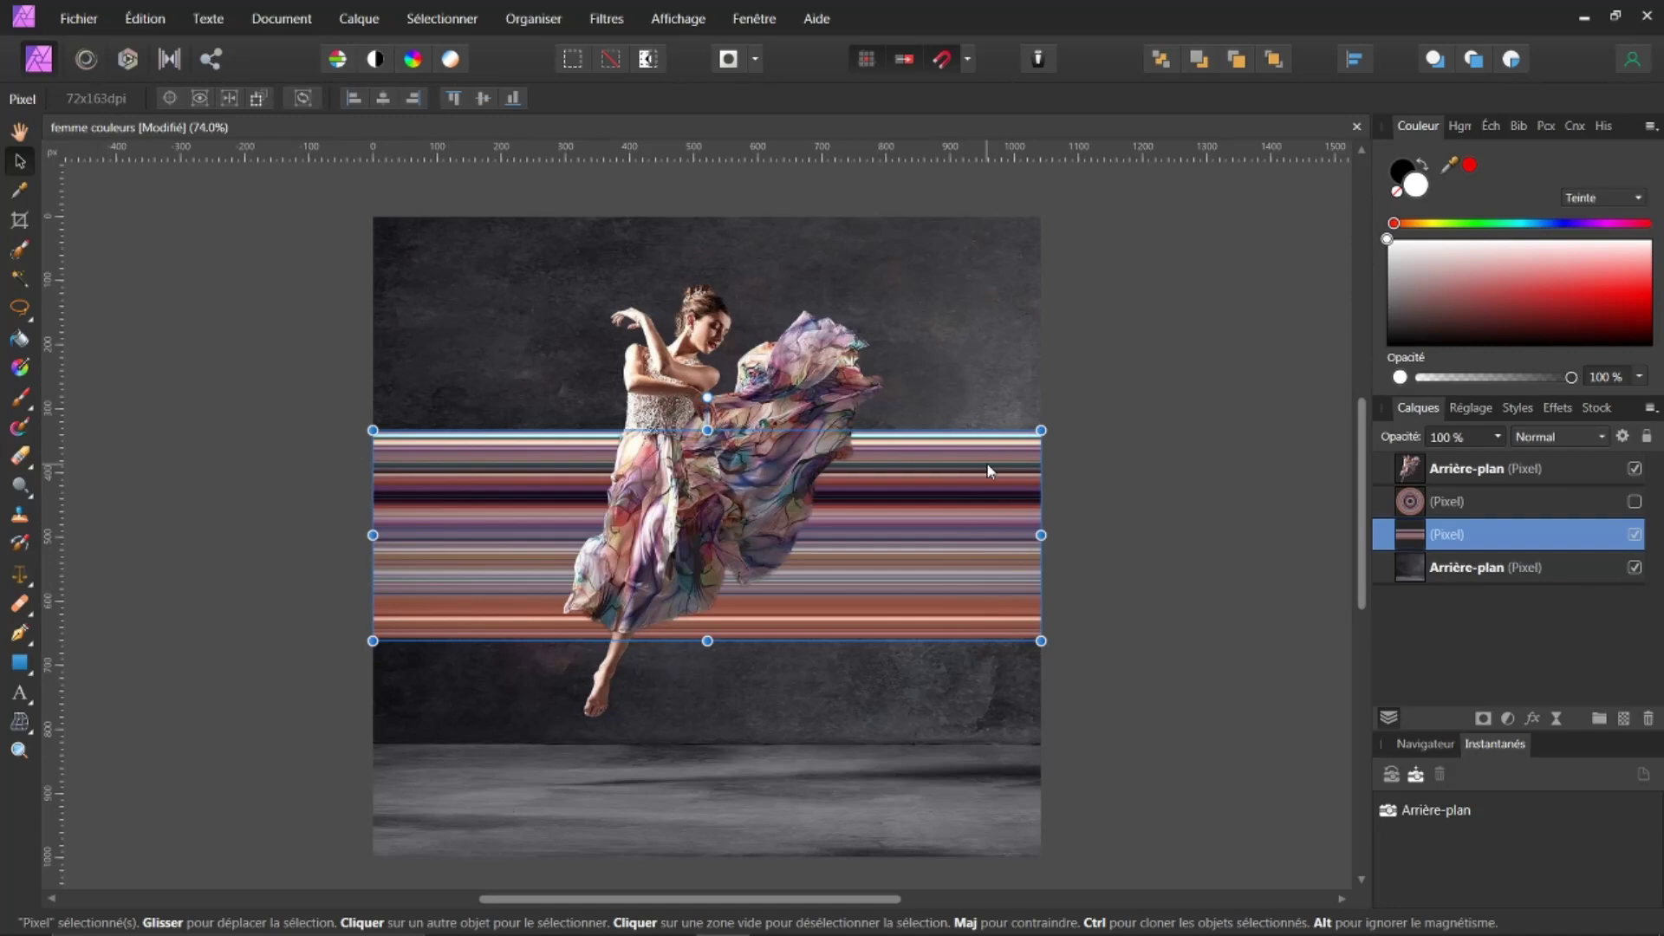
- Rasterise the narrowed stripe layer, duplicate it, and hide the lower copy
right_click(1413, 537)
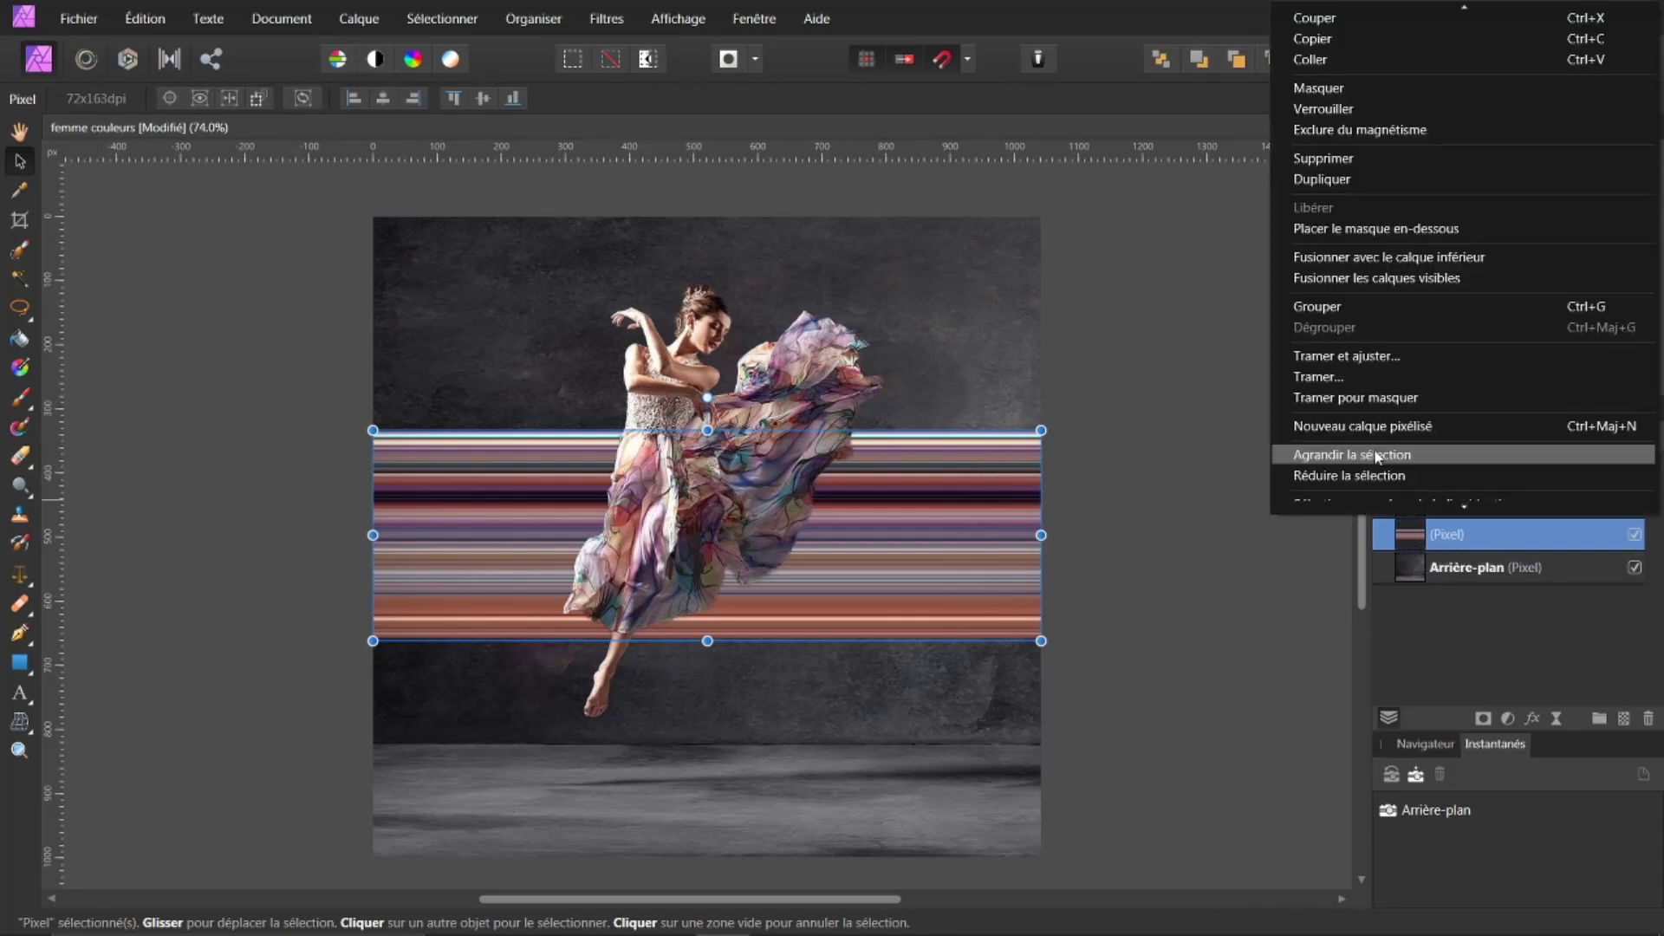
click(1319, 379)
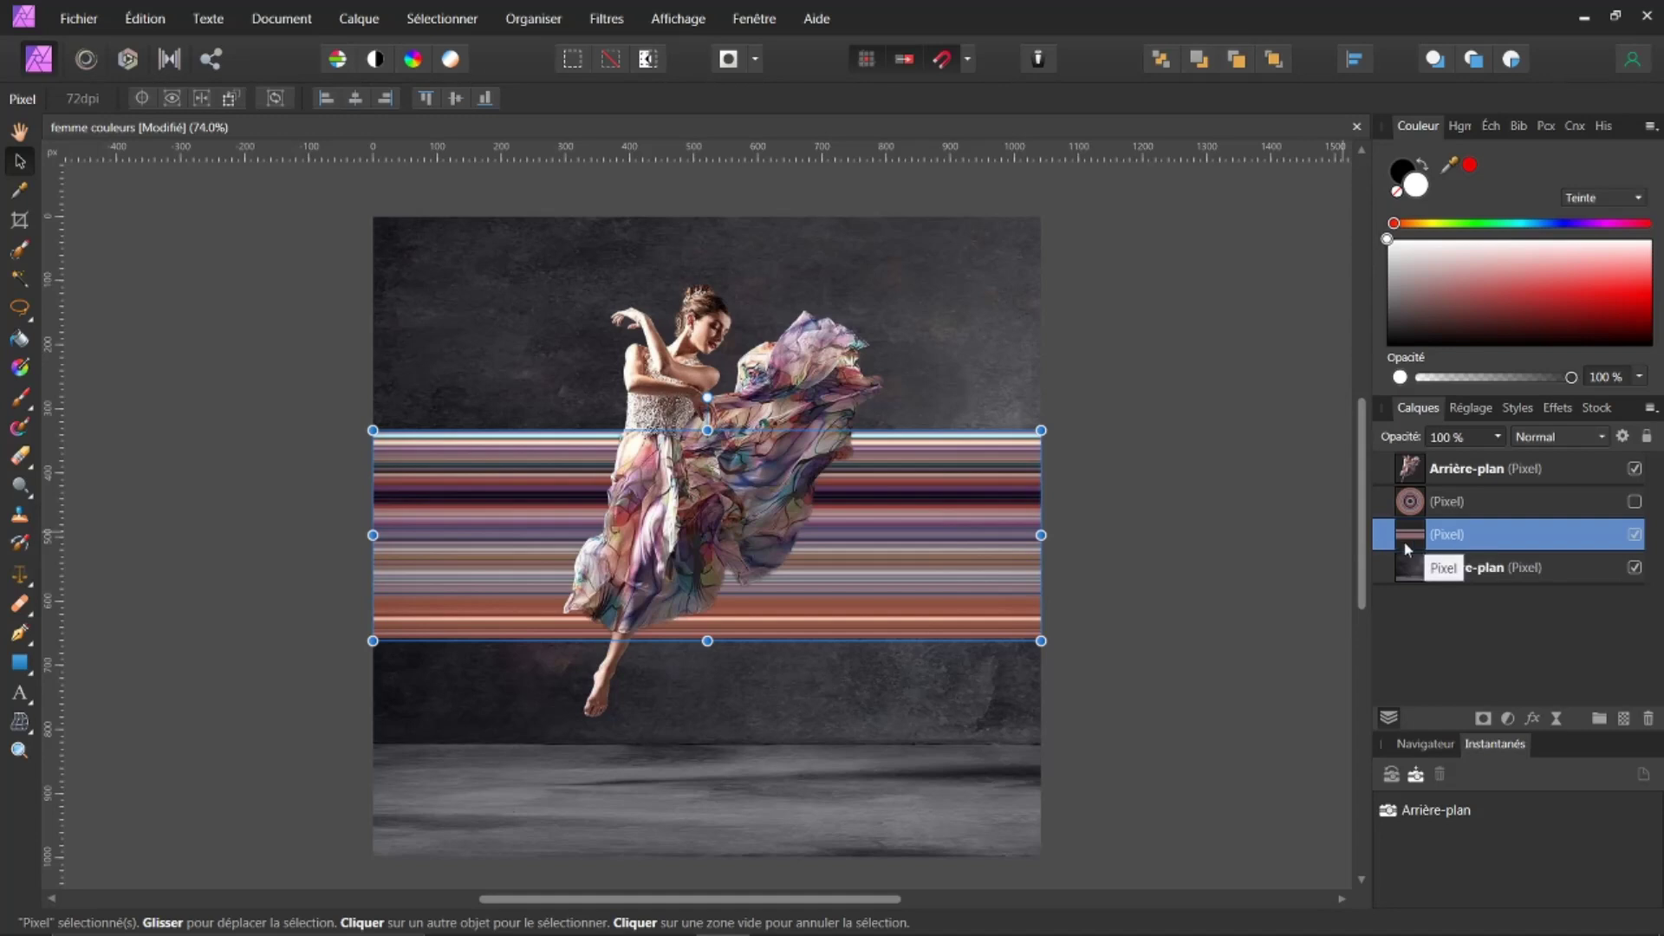
key(ctrl+j)
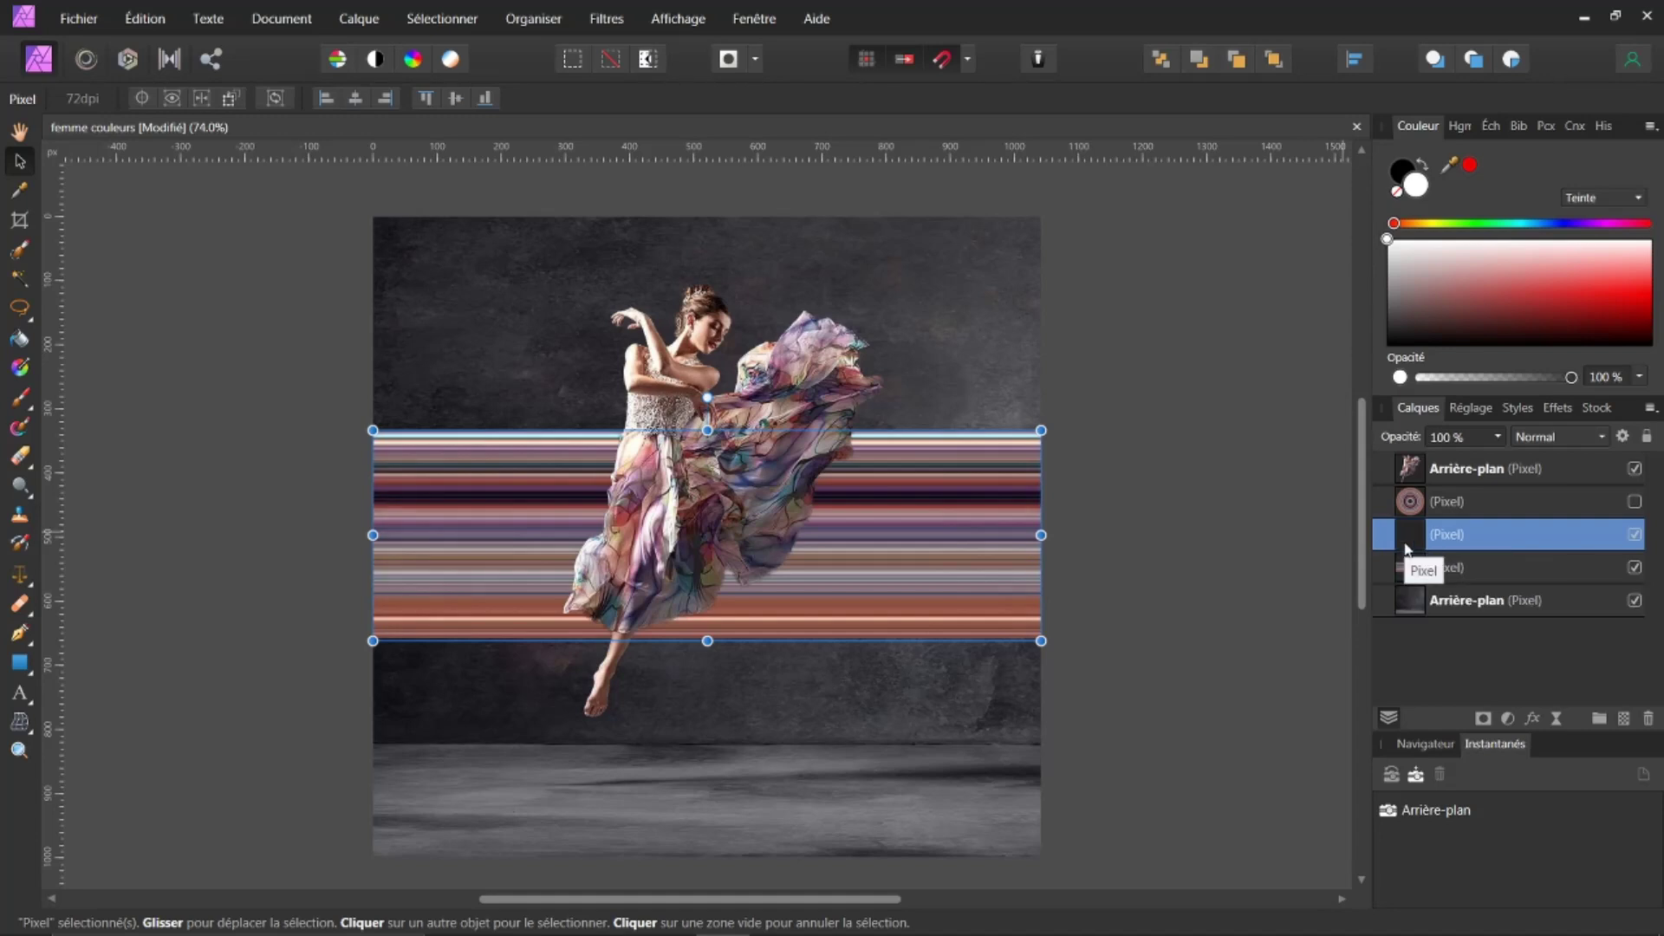
click(1634, 568)
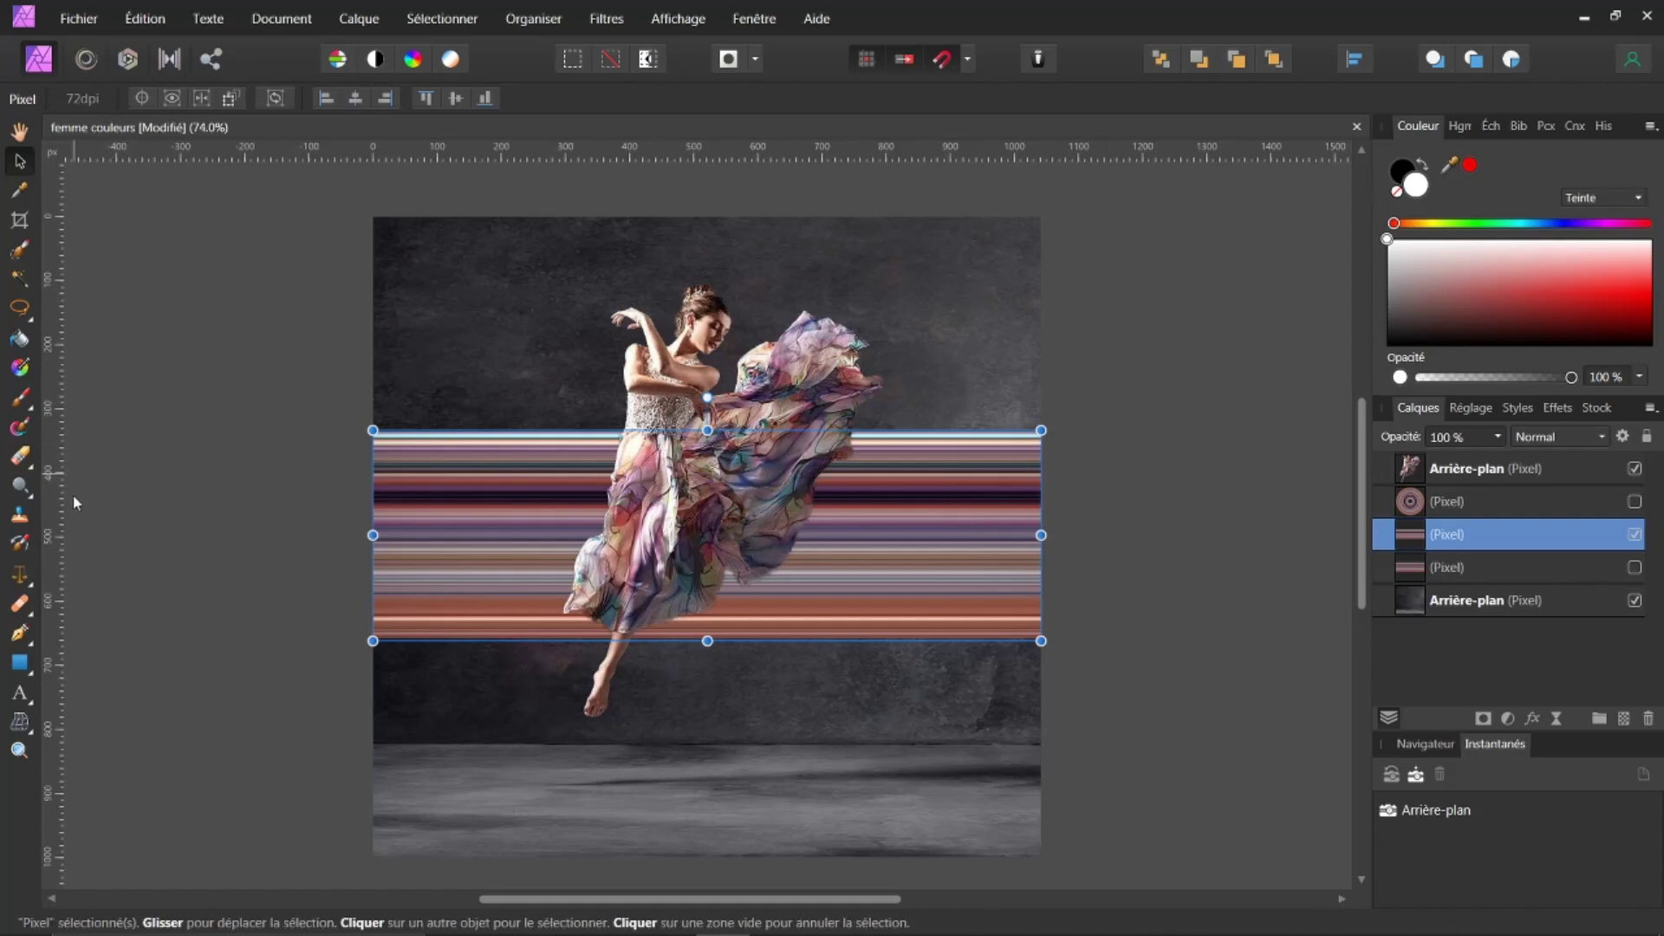
- Brighten the visible stripe band with the Dodge tool, using the Tons clairs tonal range and a flow of 71%
click(18, 491)
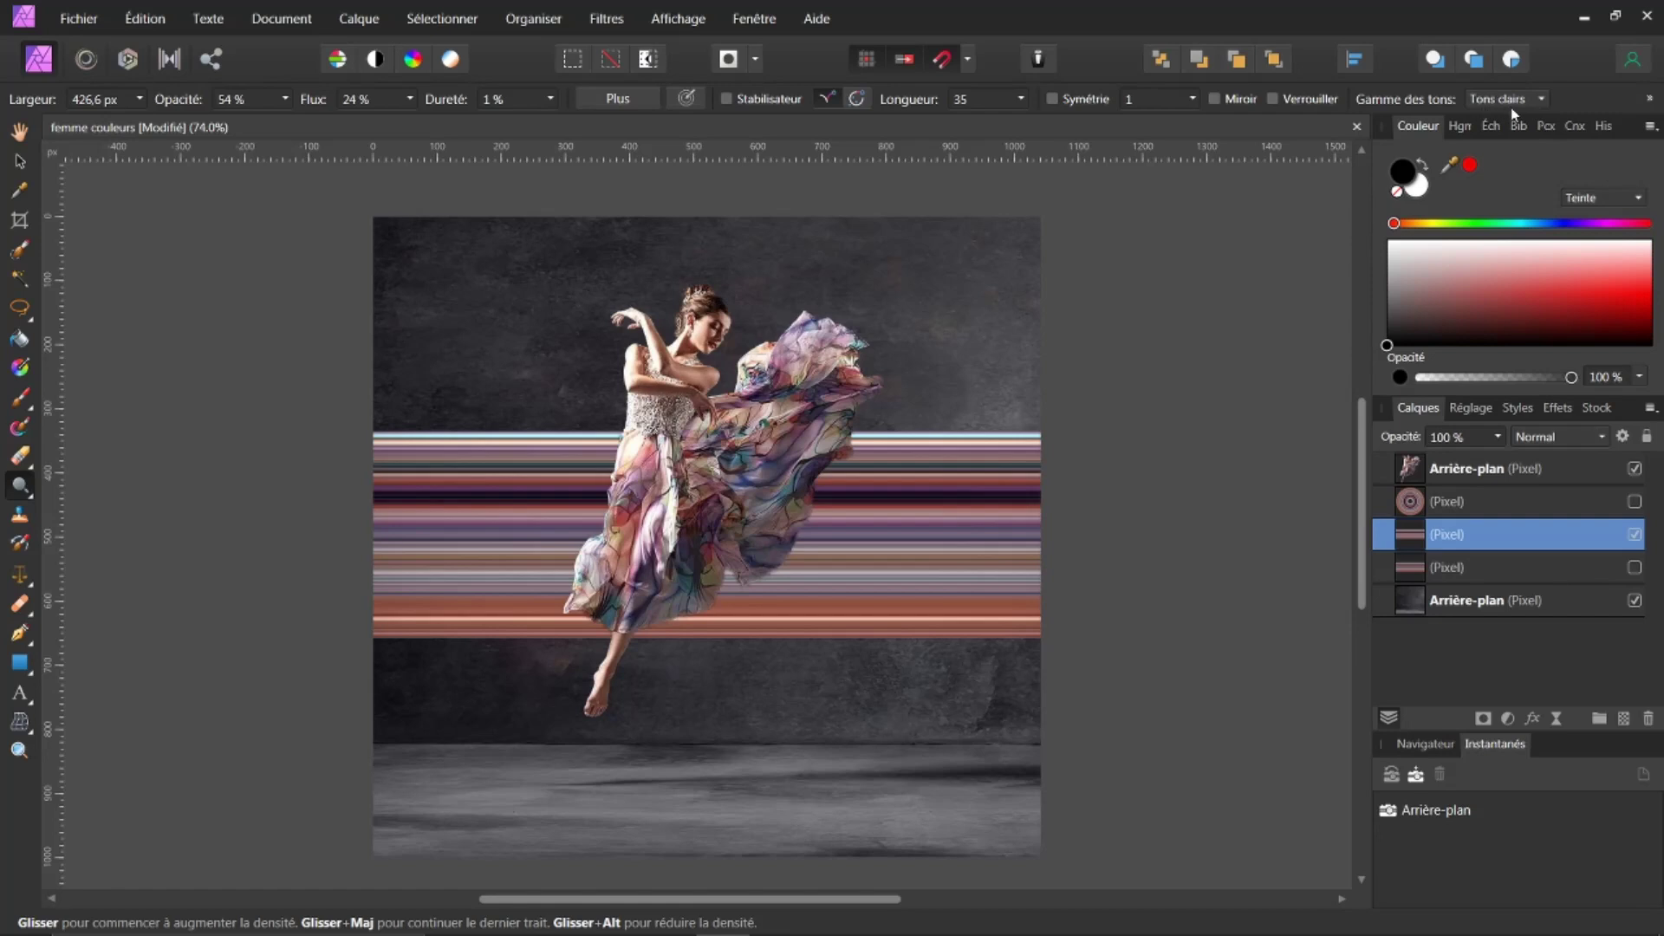
click(1542, 98)
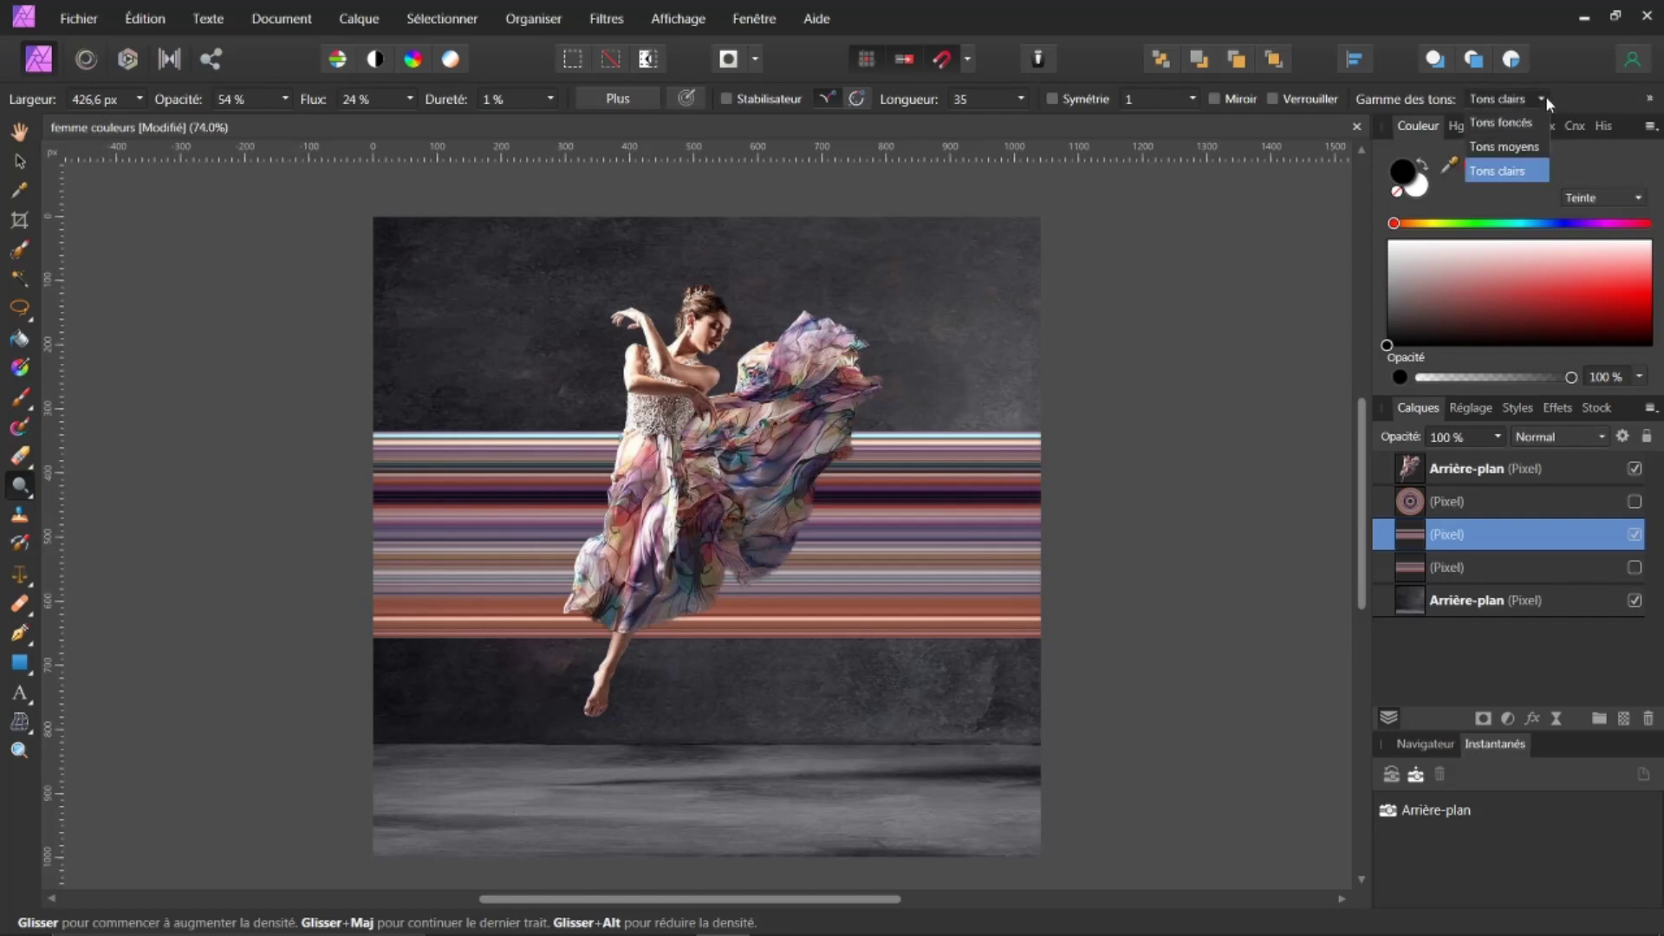
click(1492, 102)
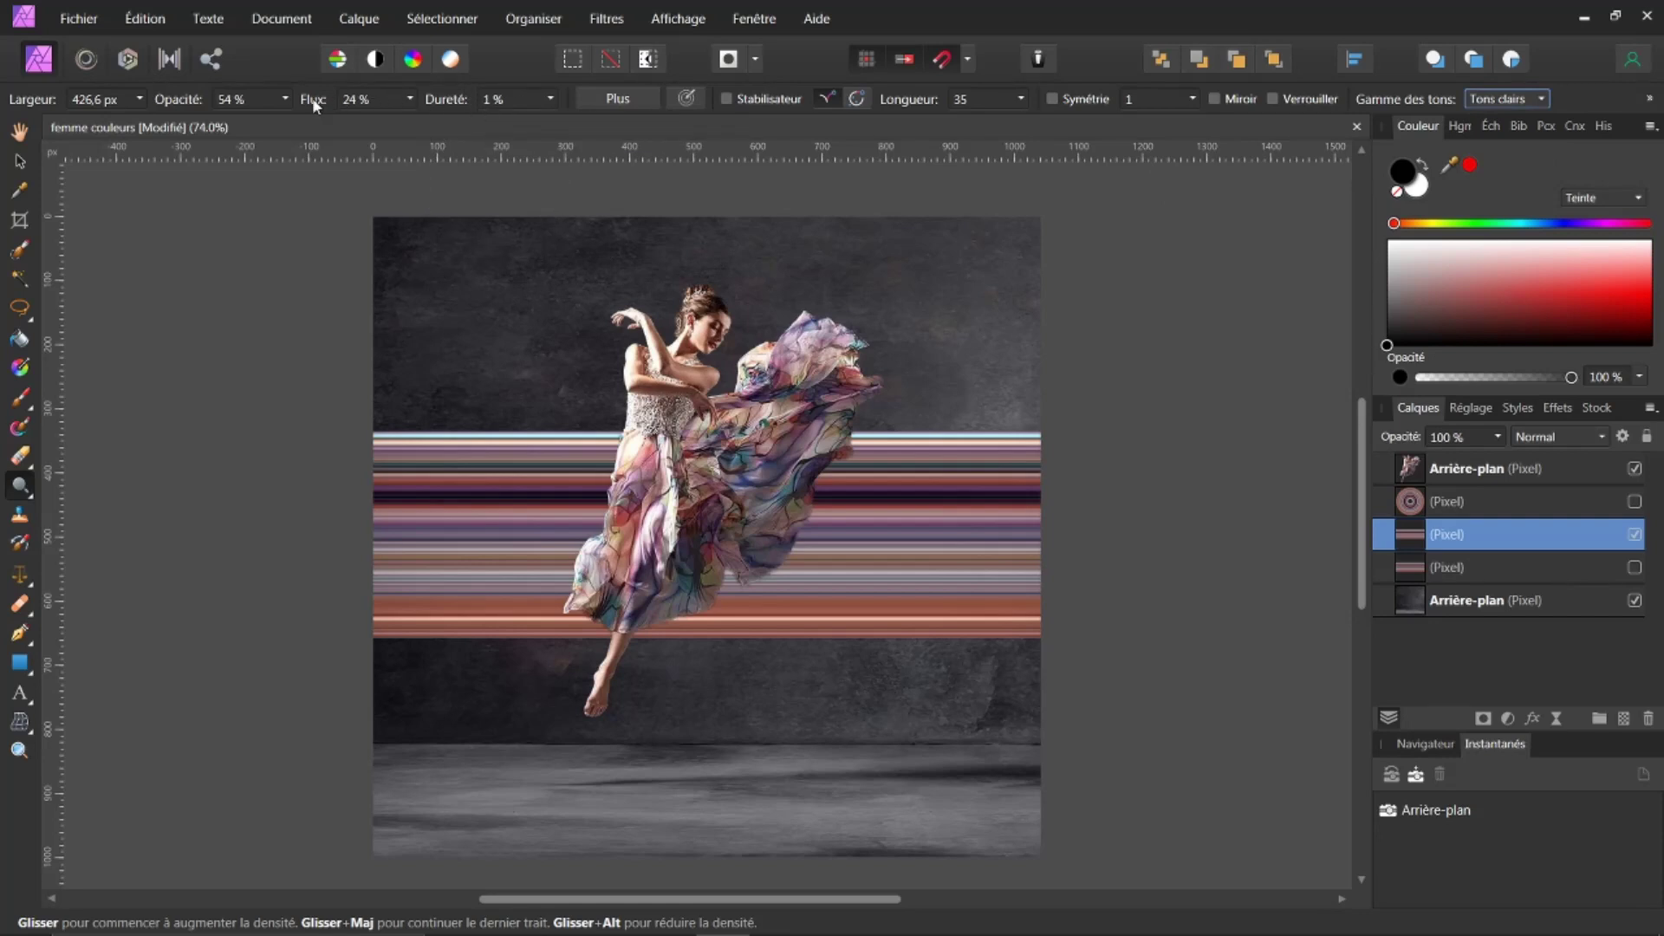
drag(304, 98, 338, 108)
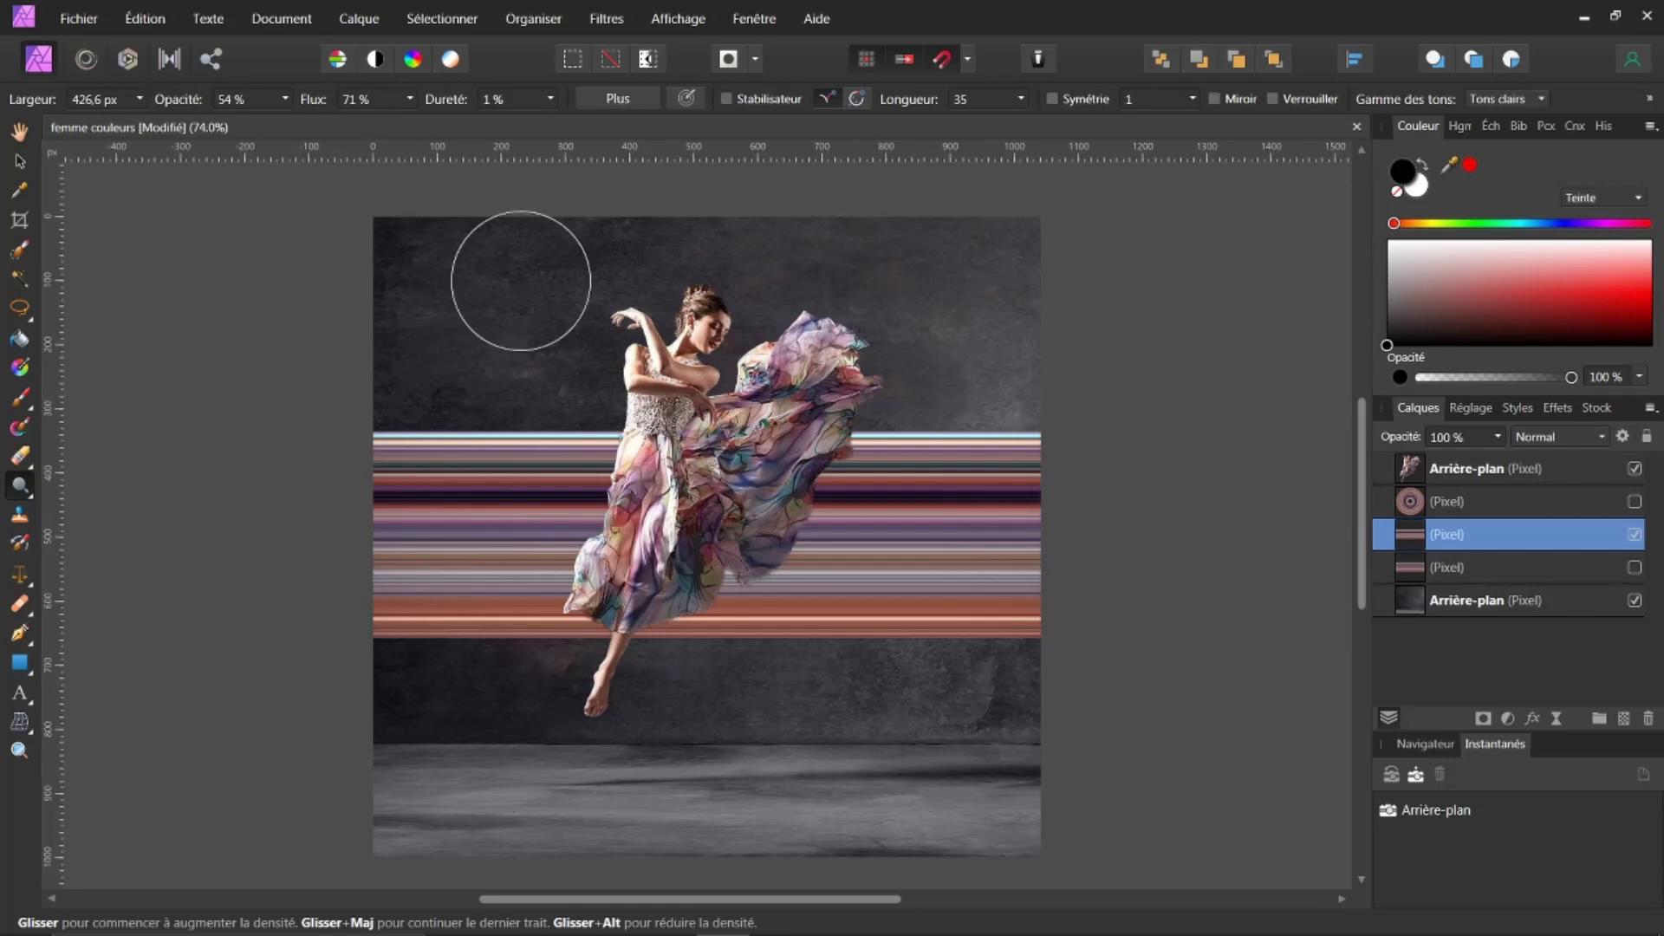
mouse_move(831, 452)
mouse_down()
mouse_move(949, 477)
mouse_move(840, 483)
mouse_move(917, 471)
mouse_move(956, 504)
mouse_move(893, 532)
mouse_move(930, 545)
mouse_move(932, 511)
mouse_move(842, 551)
mouse_move(867, 580)
mouse_move(901, 565)
mouse_move(835, 536)
mouse_move(802, 490)
mouse_move(1008, 501)
mouse_move(793, 565)
mouse_move(821, 595)
mouse_move(1024, 583)
mouse_move(519, 486)
mouse_move(358, 522)
mouse_move(510, 614)
mouse_move(550, 603)
mouse_move(358, 582)
mouse_move(668, 625)
mouse_move(690, 591)
mouse_move(620, 598)
mouse_move(951, 637)
mouse_up()
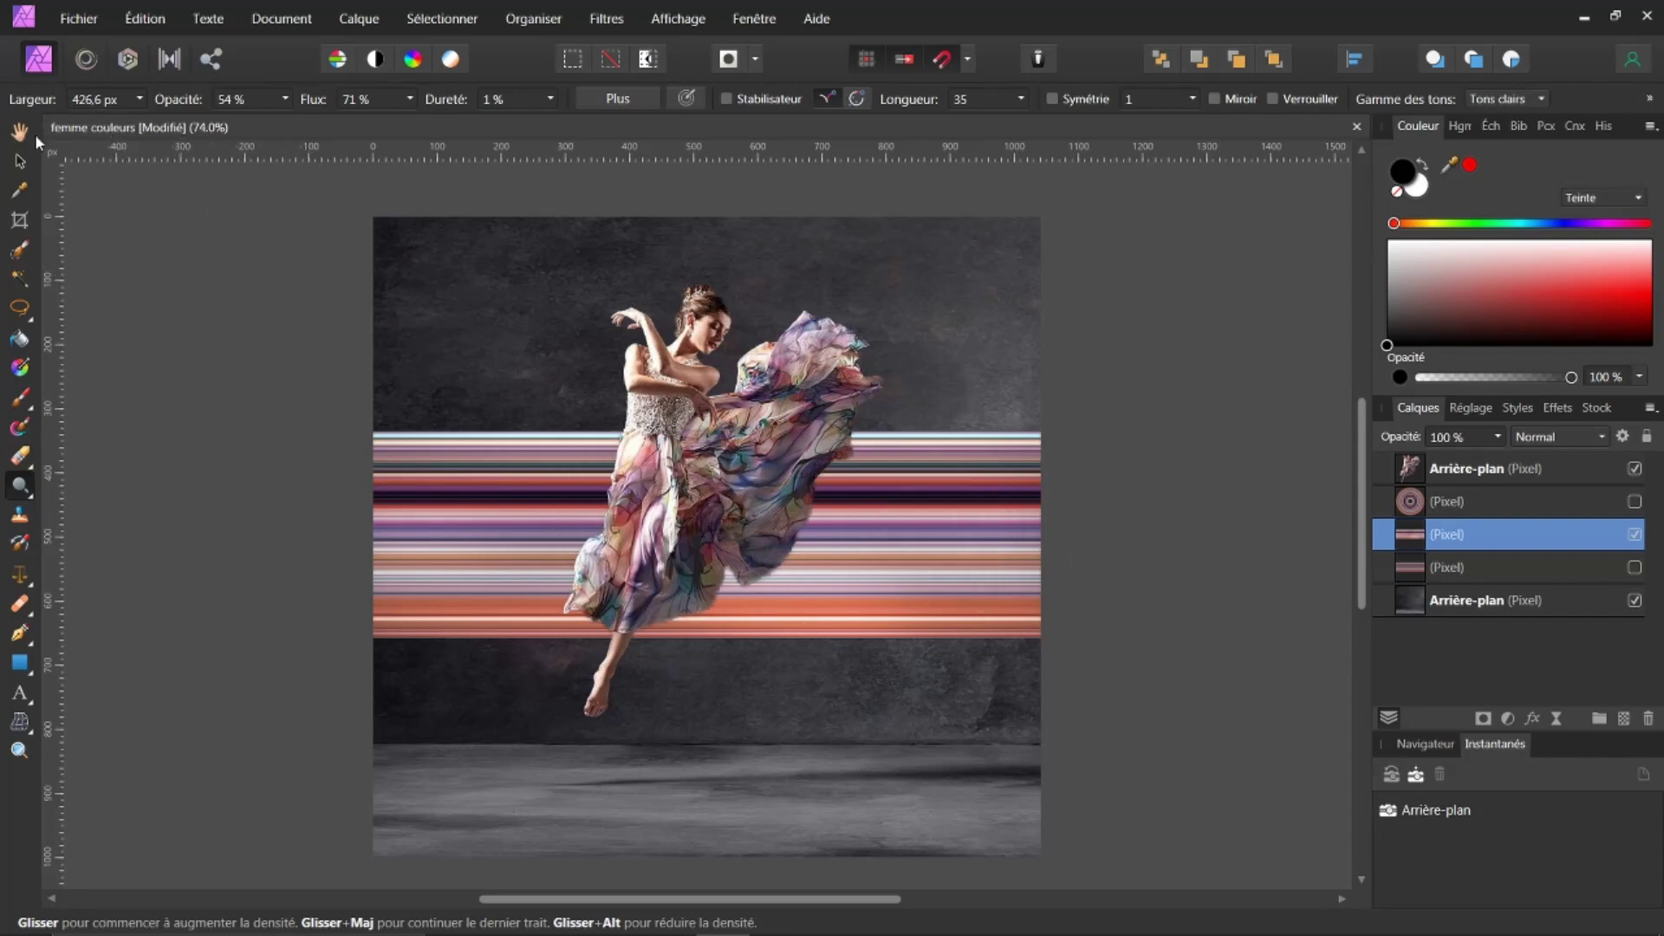
- Start a mesh warp on the visible stripe band and move its two left corners below the image's bottom edge
click(19, 161)
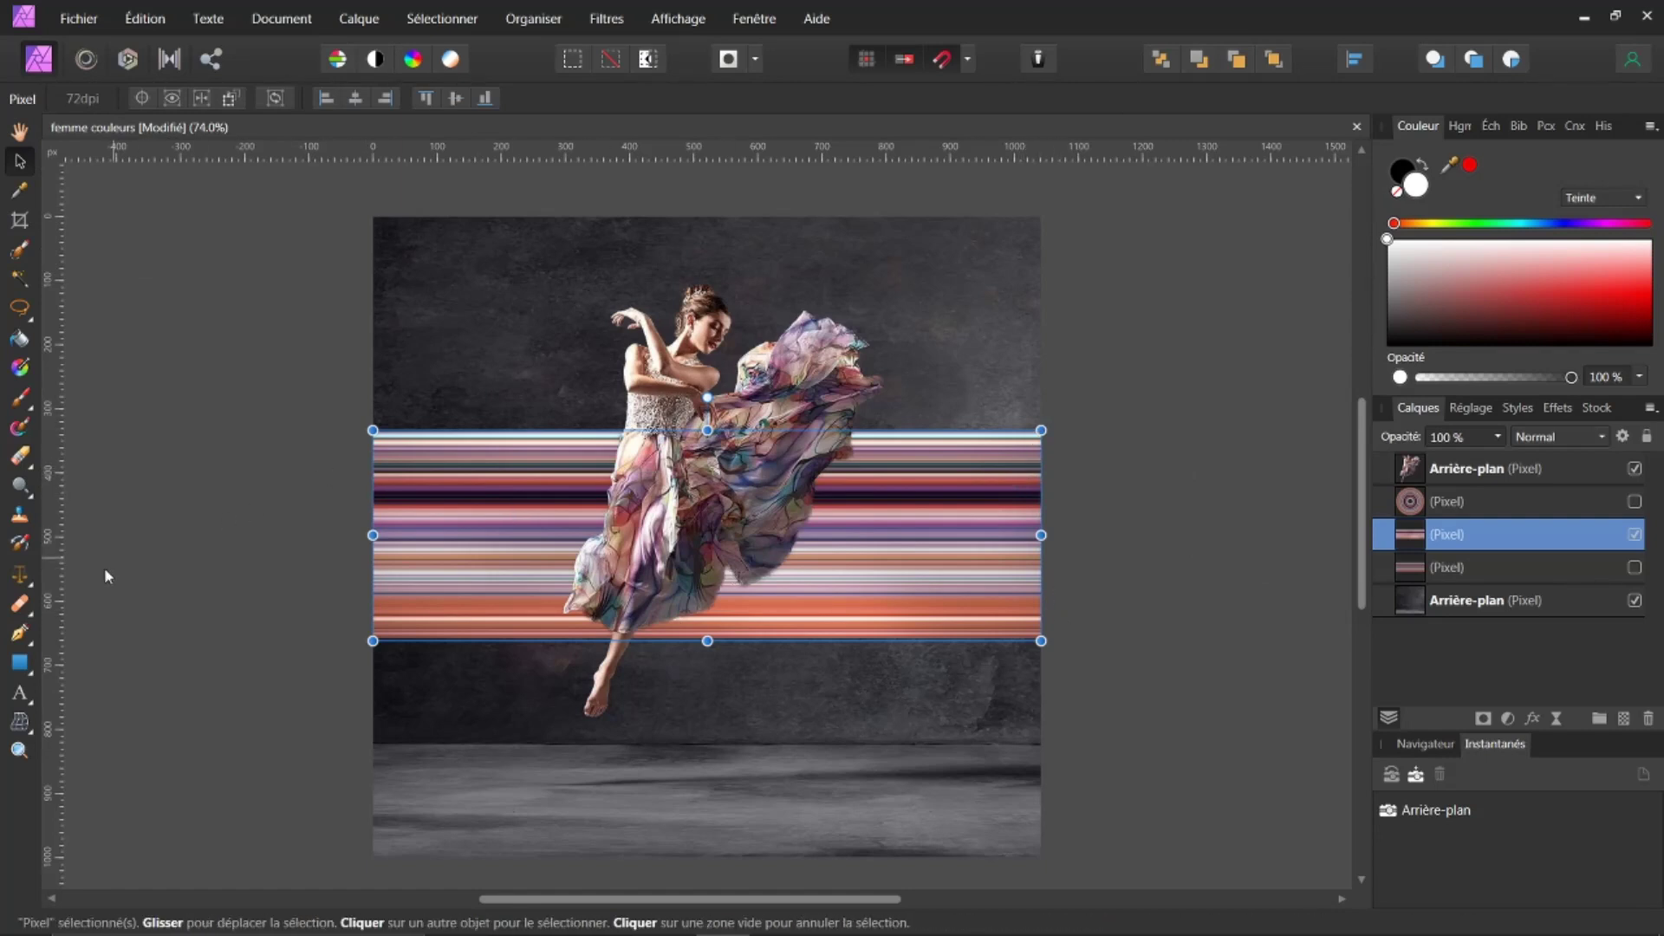
click(30, 738)
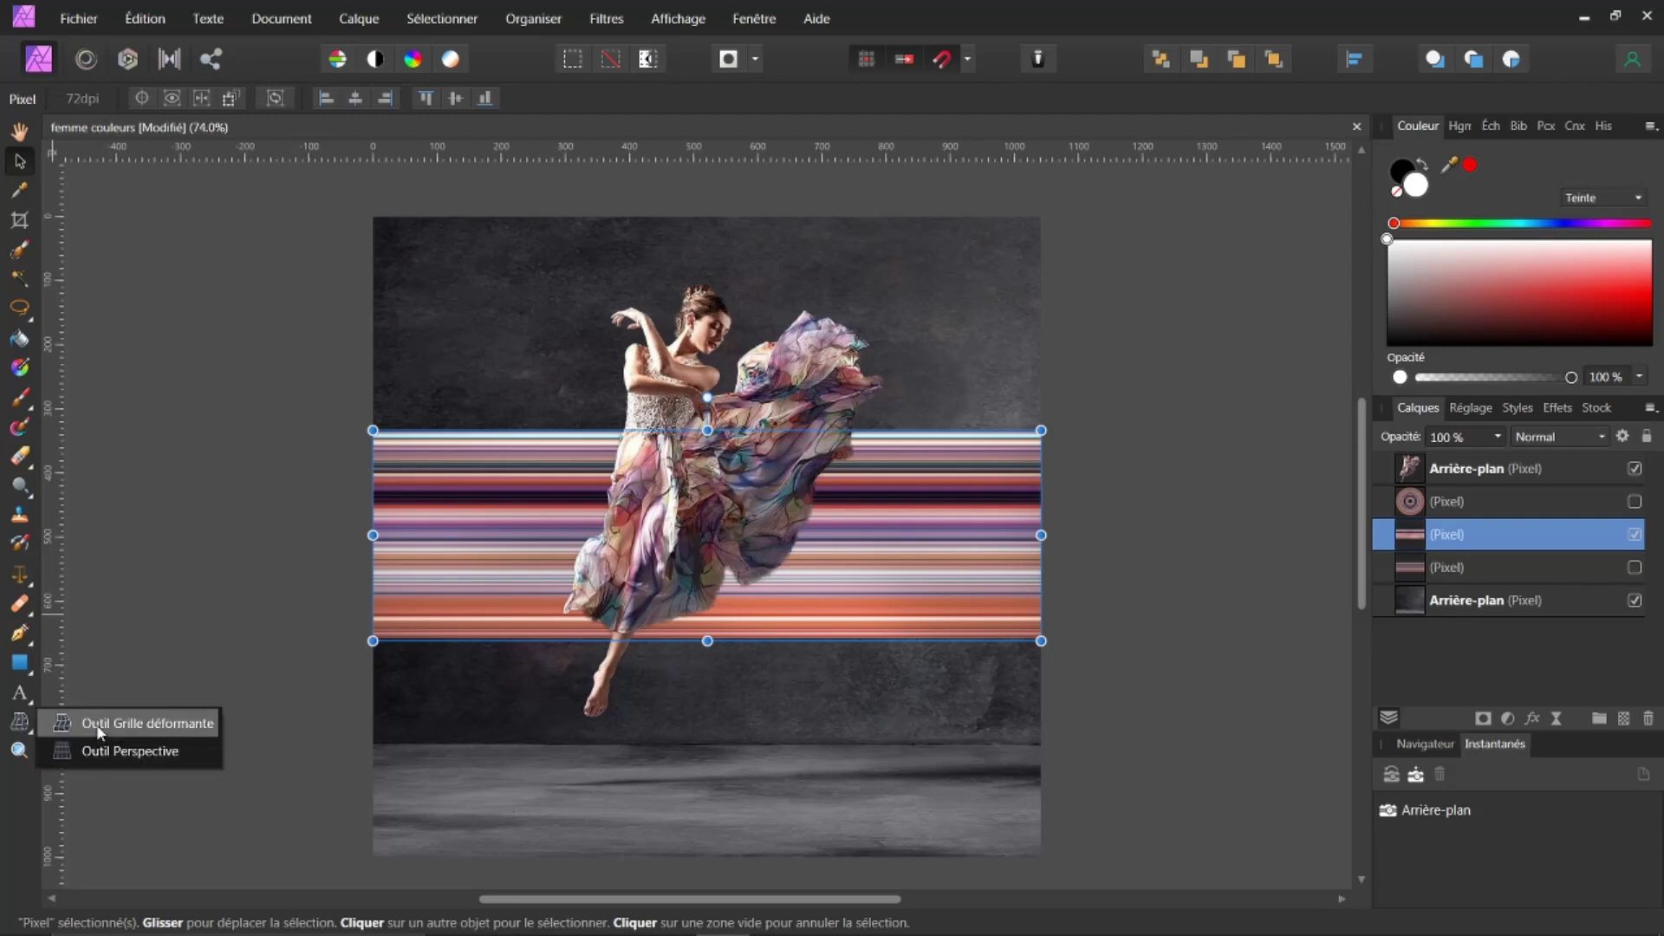
click(130, 723)
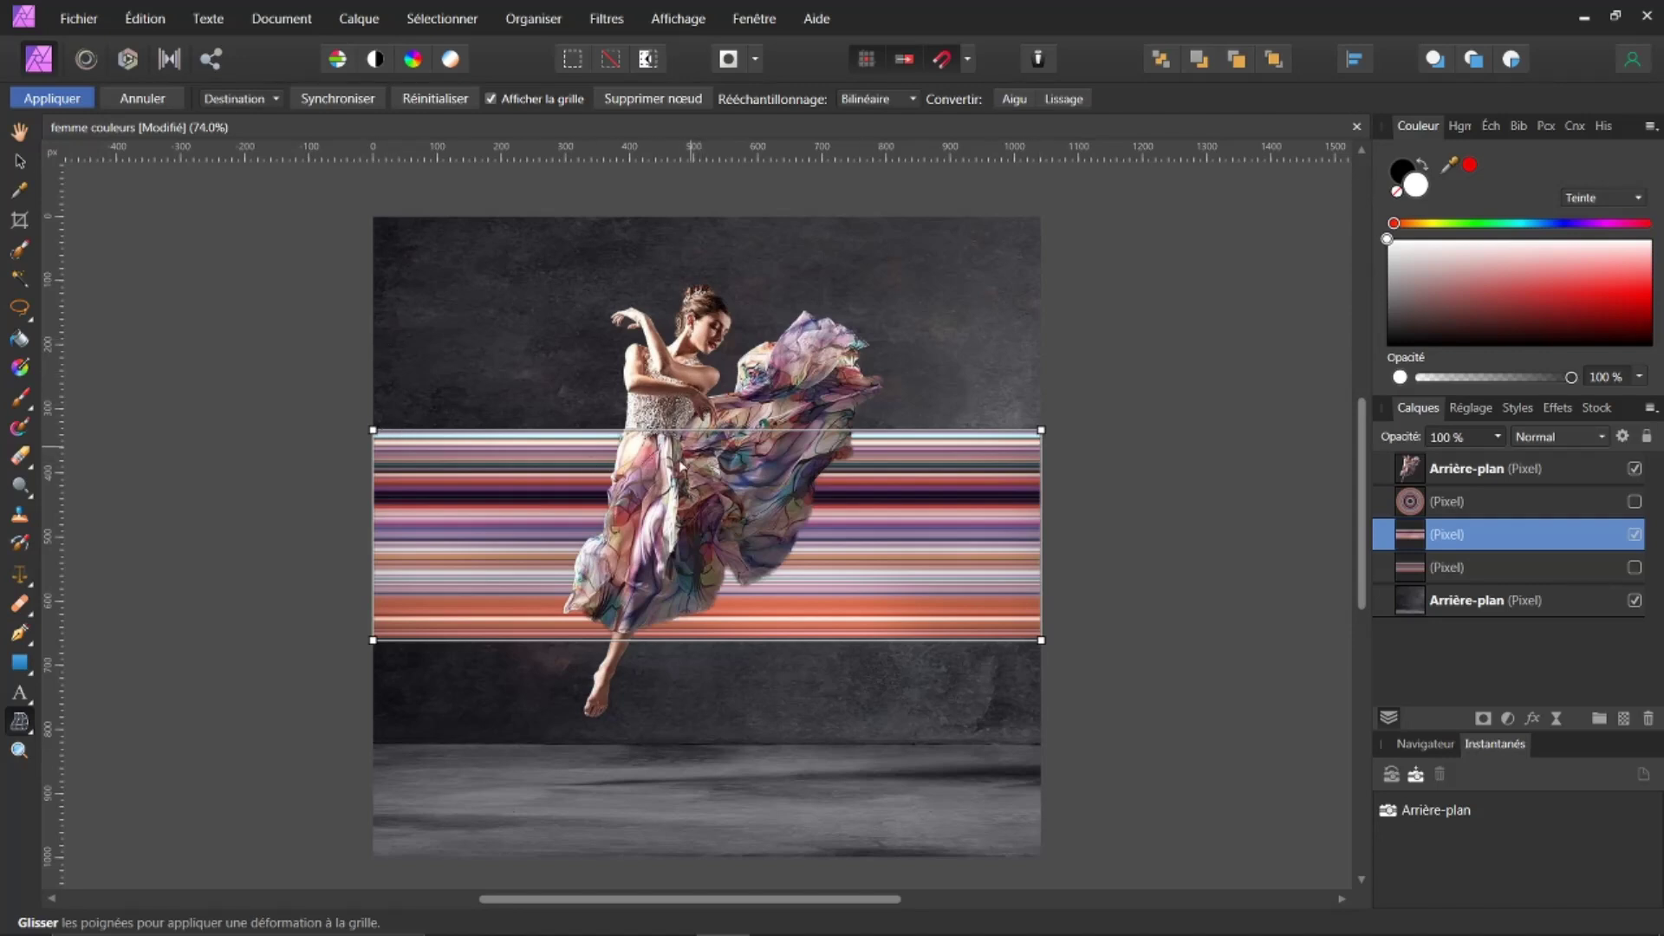
scroll(1300, 511, down, 3)
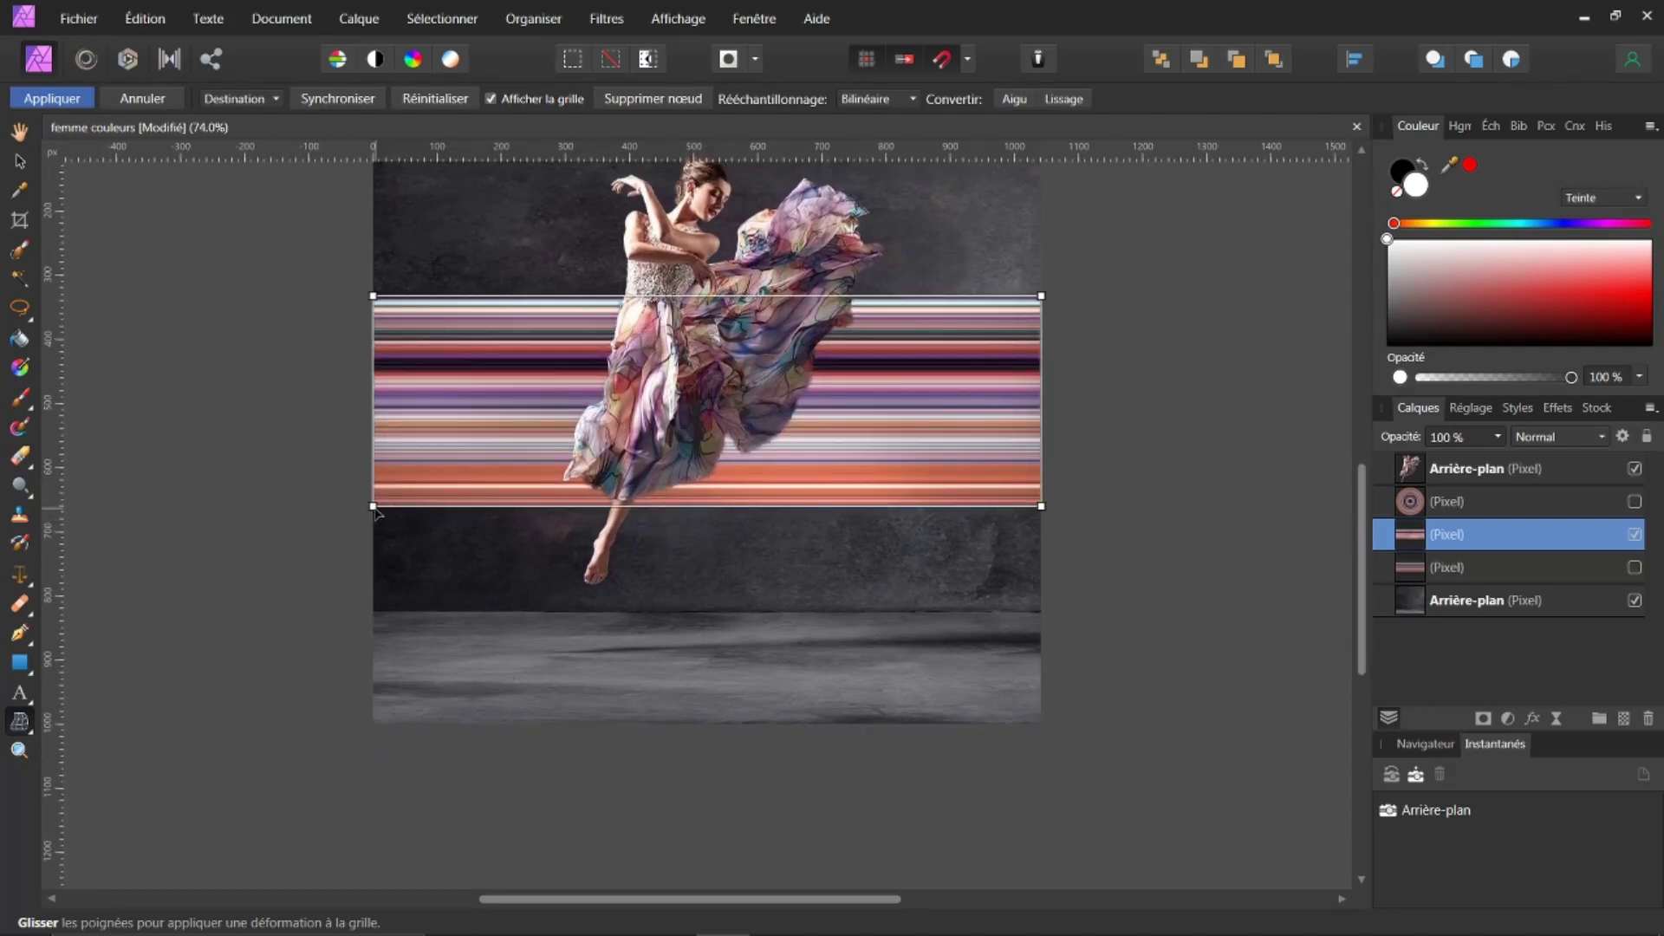
drag(373, 506, 588, 764)
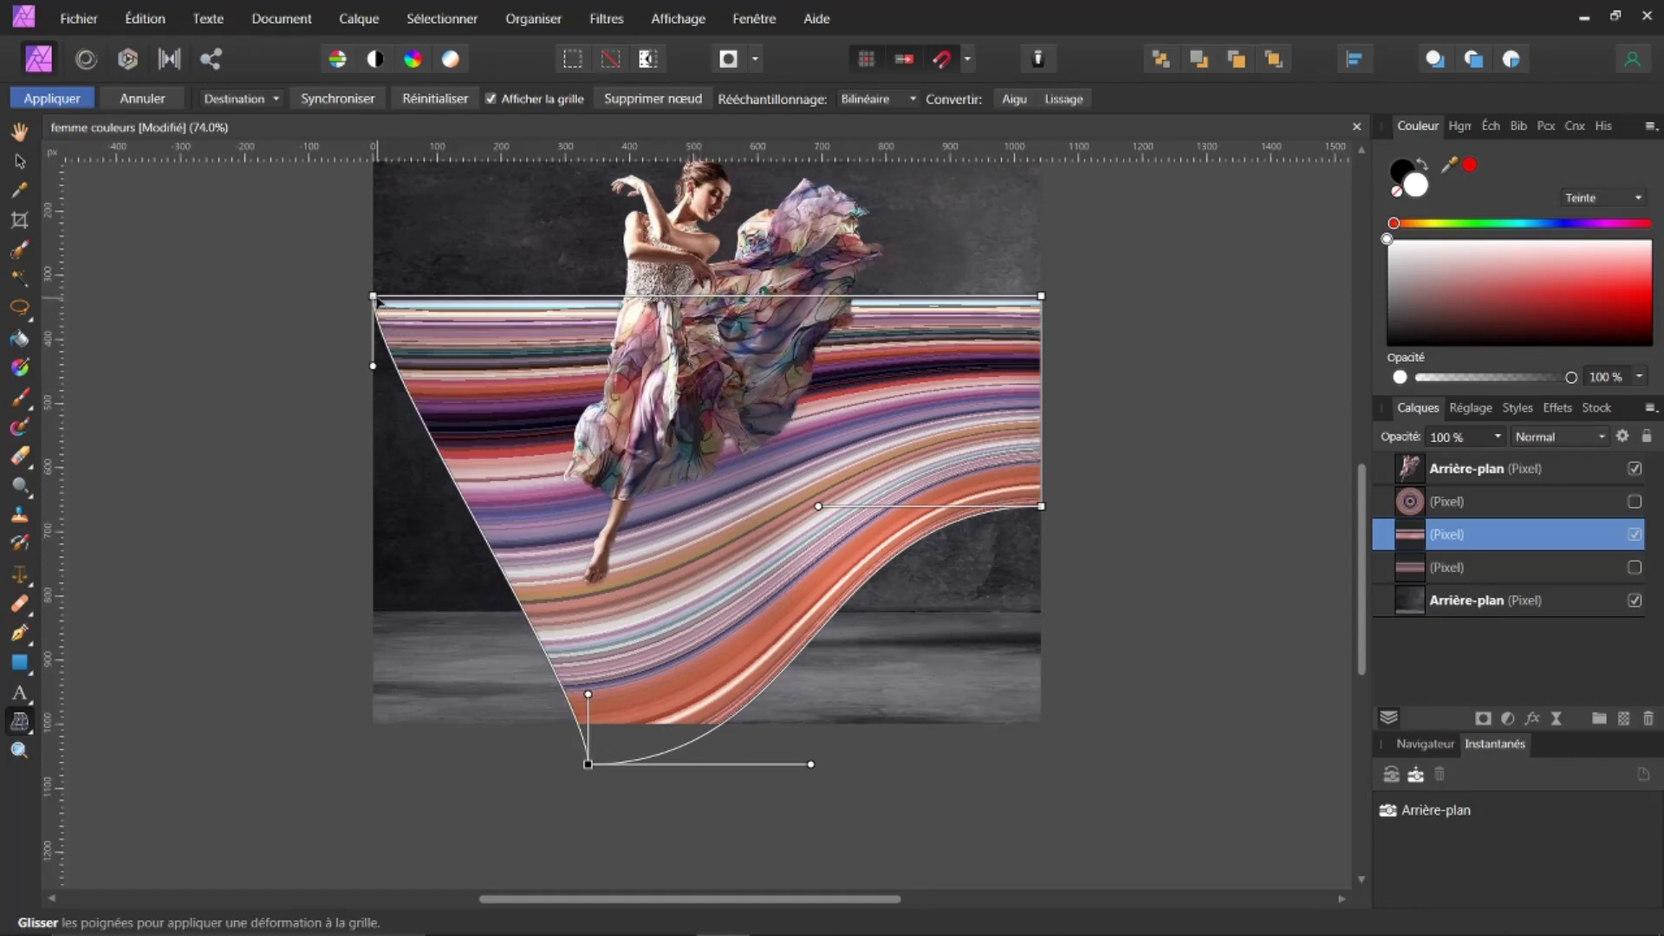
drag(374, 296, 380, 746)
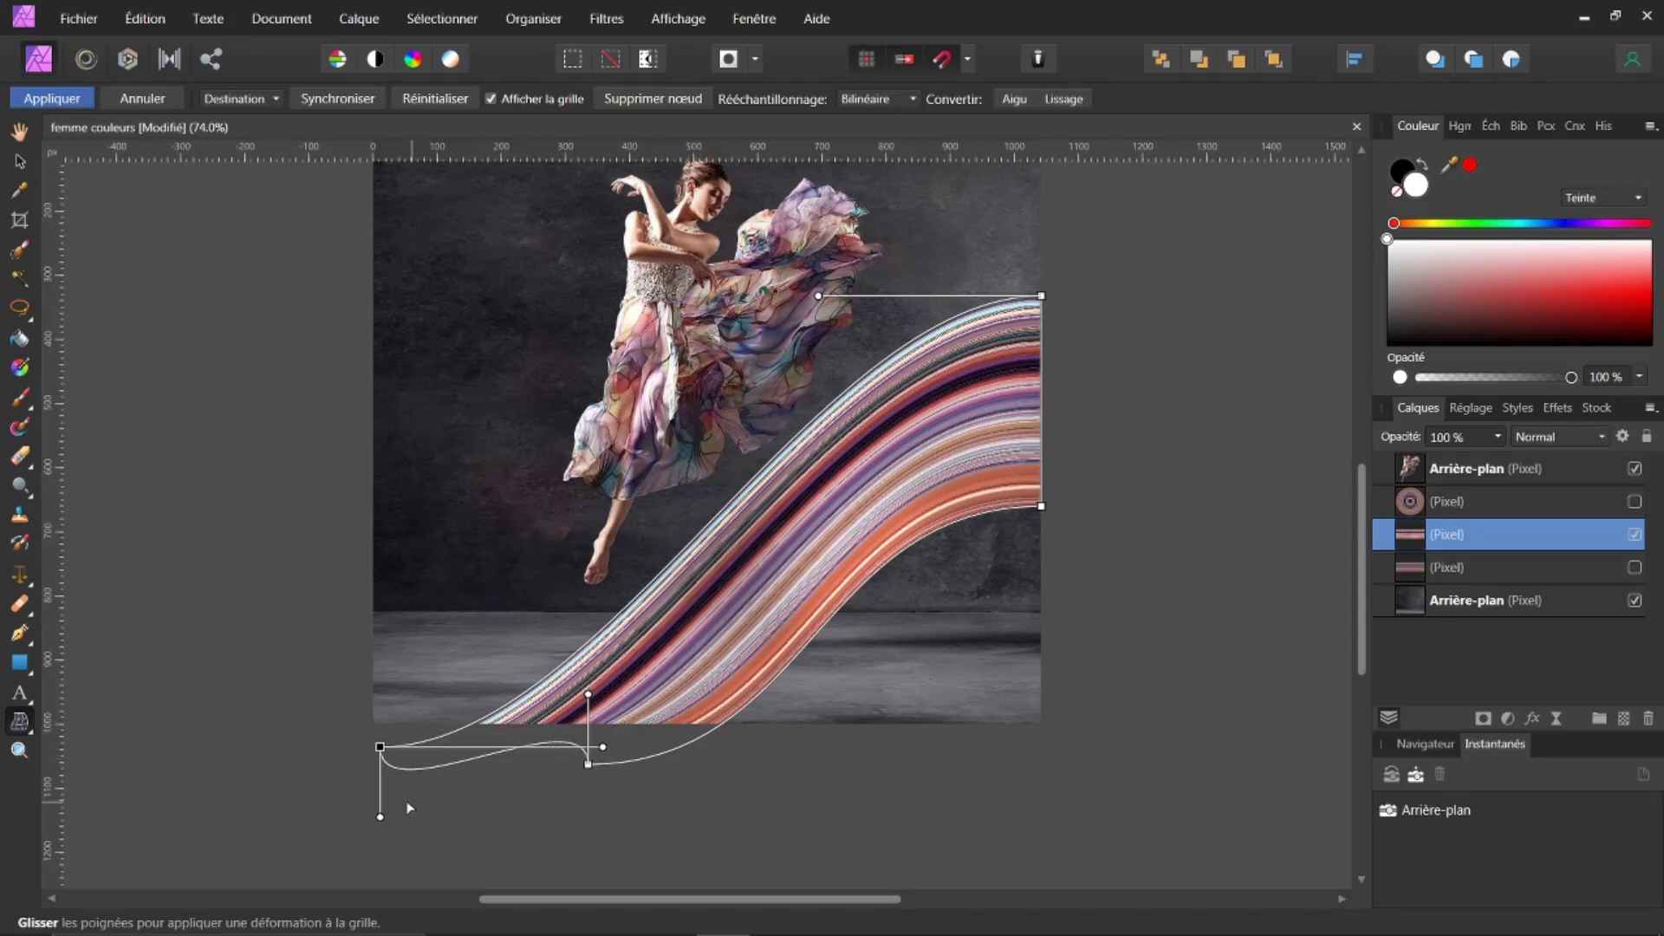
- Refine the warp's two lower corner nodes and their handles so the band's lower end bows outward beneath the image
mouse_move(602, 747)
mouse_down()
mouse_move(538, 747)
mouse_move(595, 754)
mouse_move(420, 702)
mouse_move(649, 752)
mouse_move(390, 705)
mouse_move(502, 742)
mouse_move(601, 757)
mouse_move(485, 730)
mouse_move(615, 747)
mouse_up()
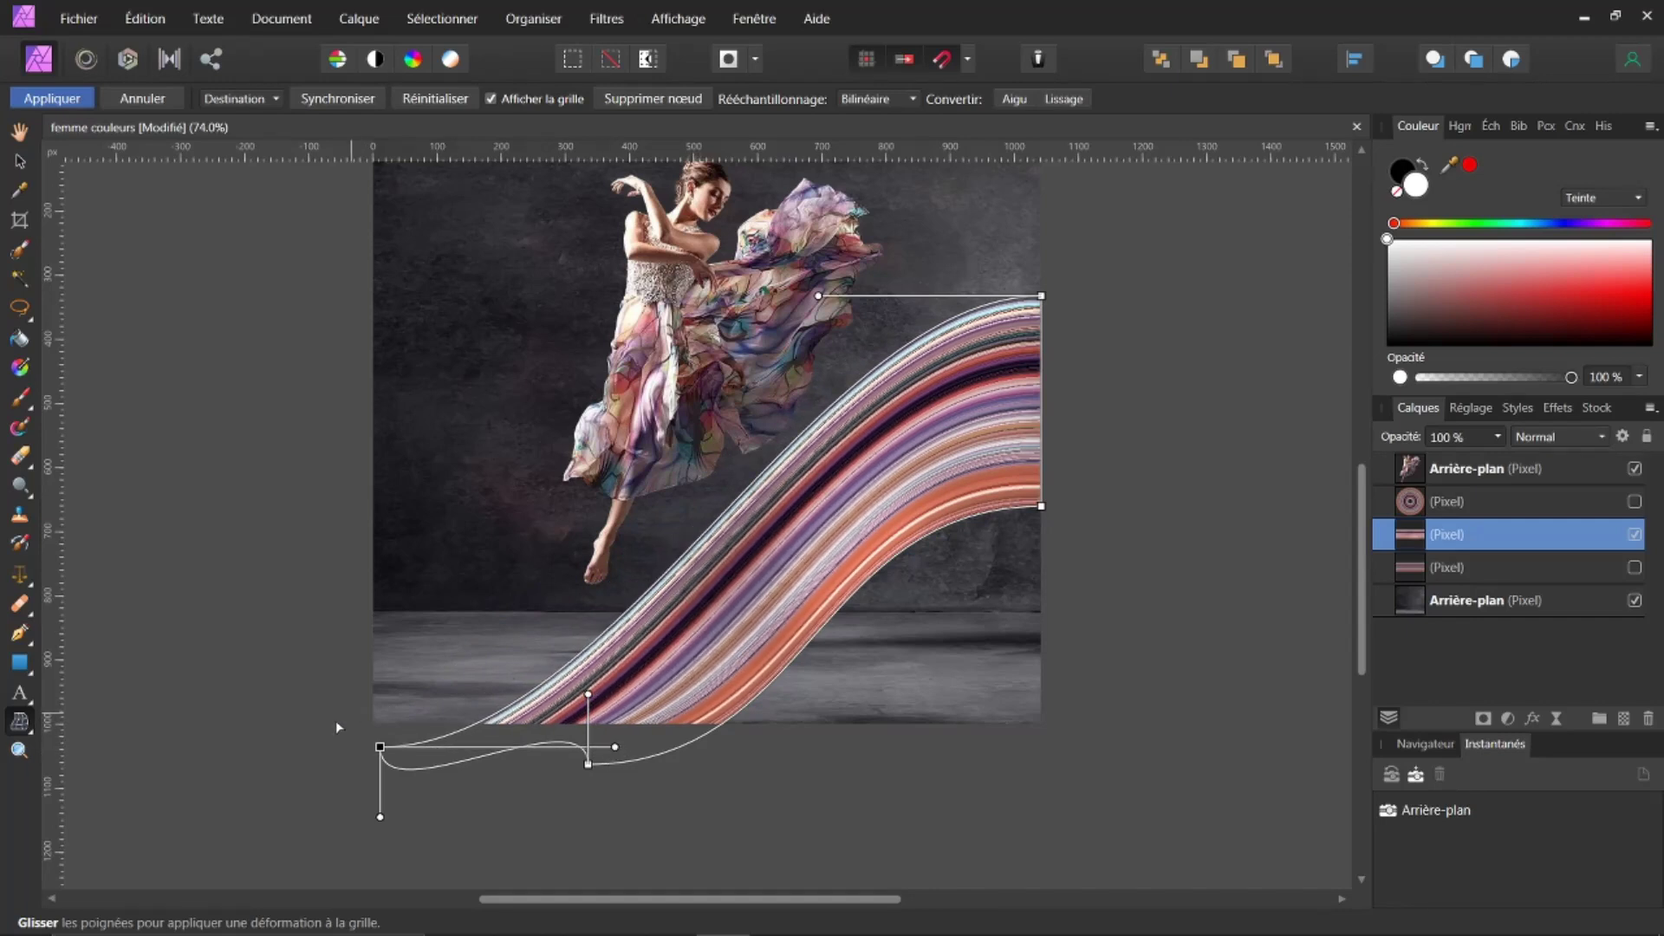
drag(381, 748, 417, 753)
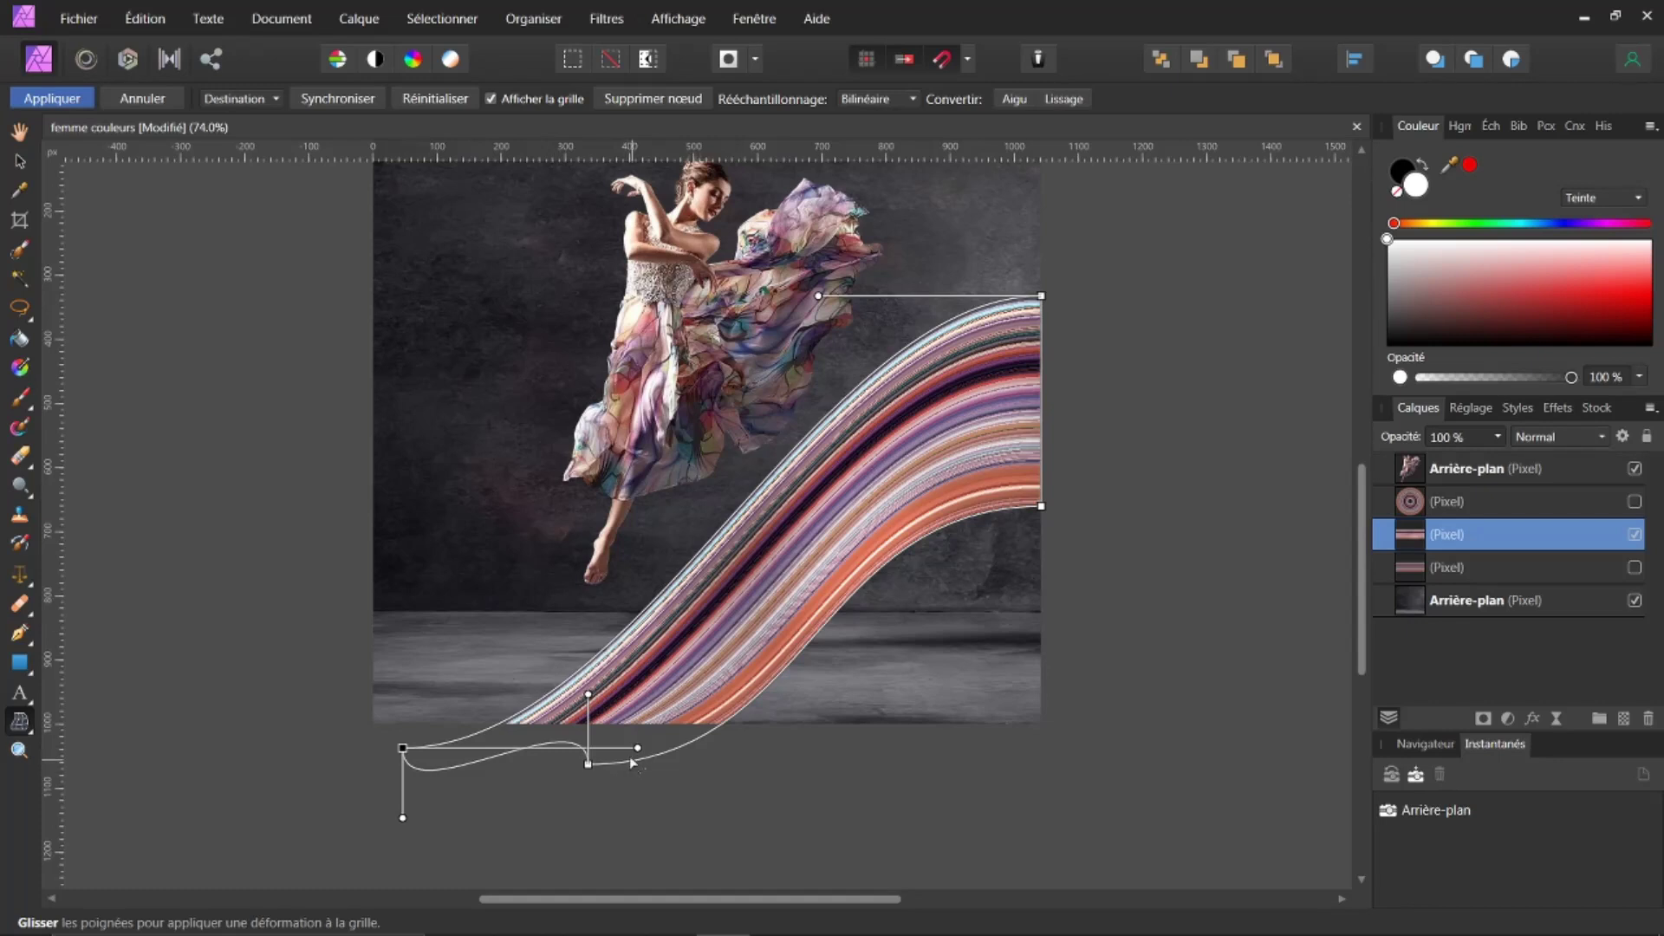
mouse_move(626, 748)
mouse_down()
mouse_move(520, 659)
mouse_move(484, 561)
mouse_move(533, 663)
mouse_move(611, 751)
mouse_up()
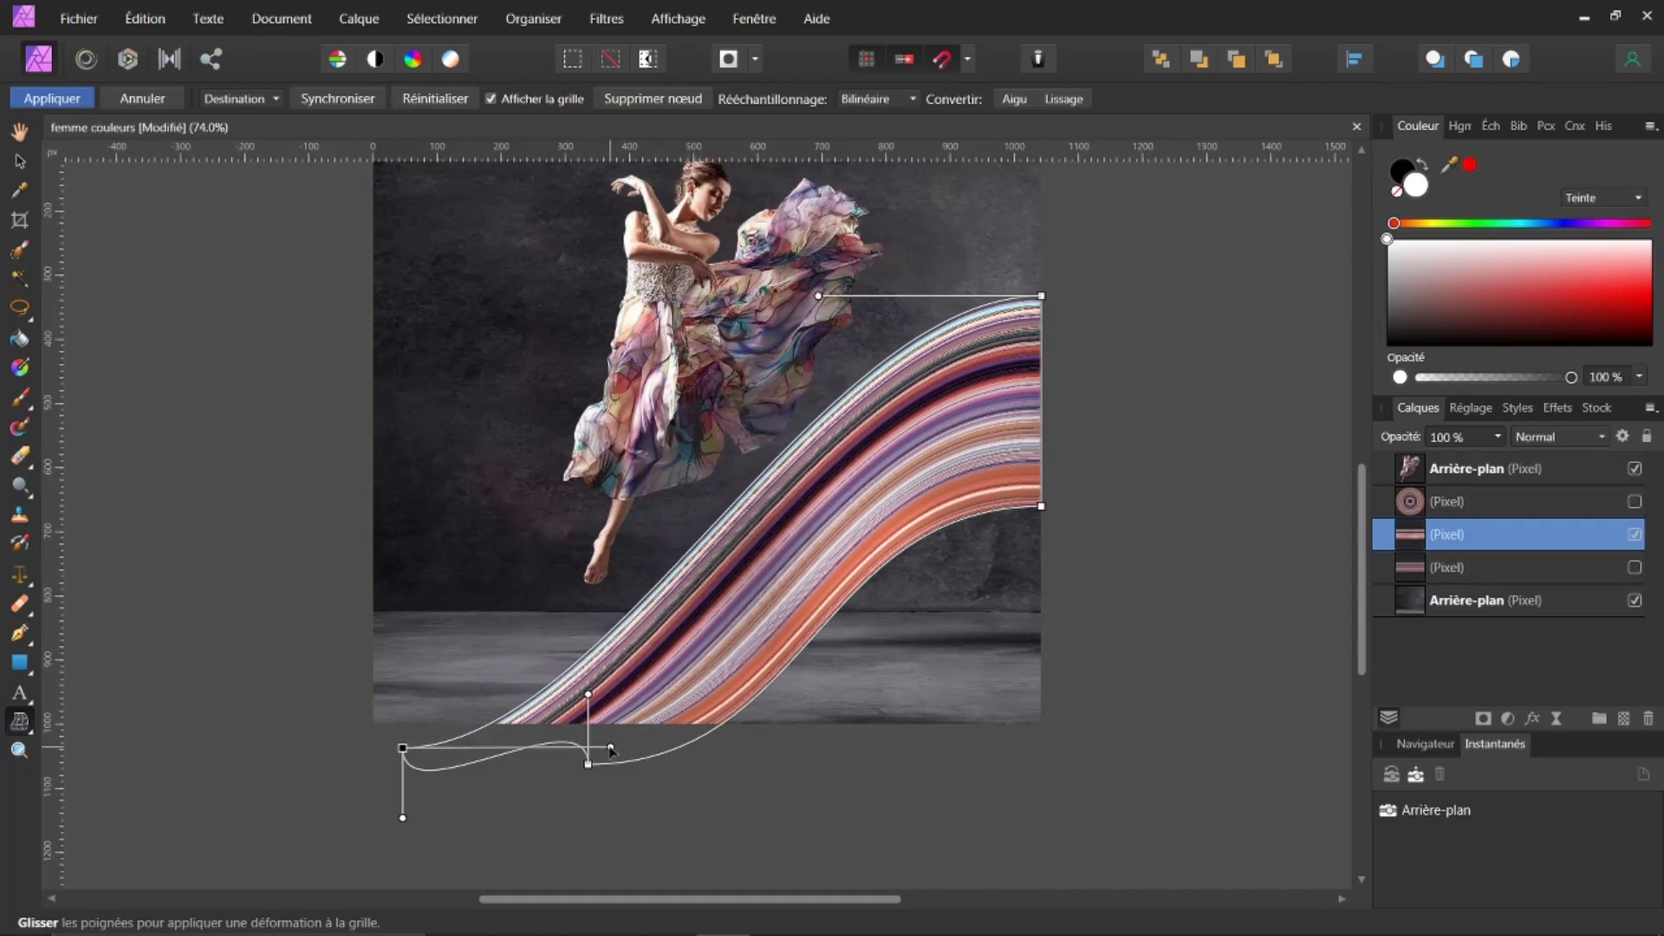
mouse_move(404, 819)
mouse_down()
mouse_move(332, 864)
mouse_move(390, 815)
mouse_move(398, 859)
mouse_move(356, 880)
mouse_move(393, 805)
mouse_up()
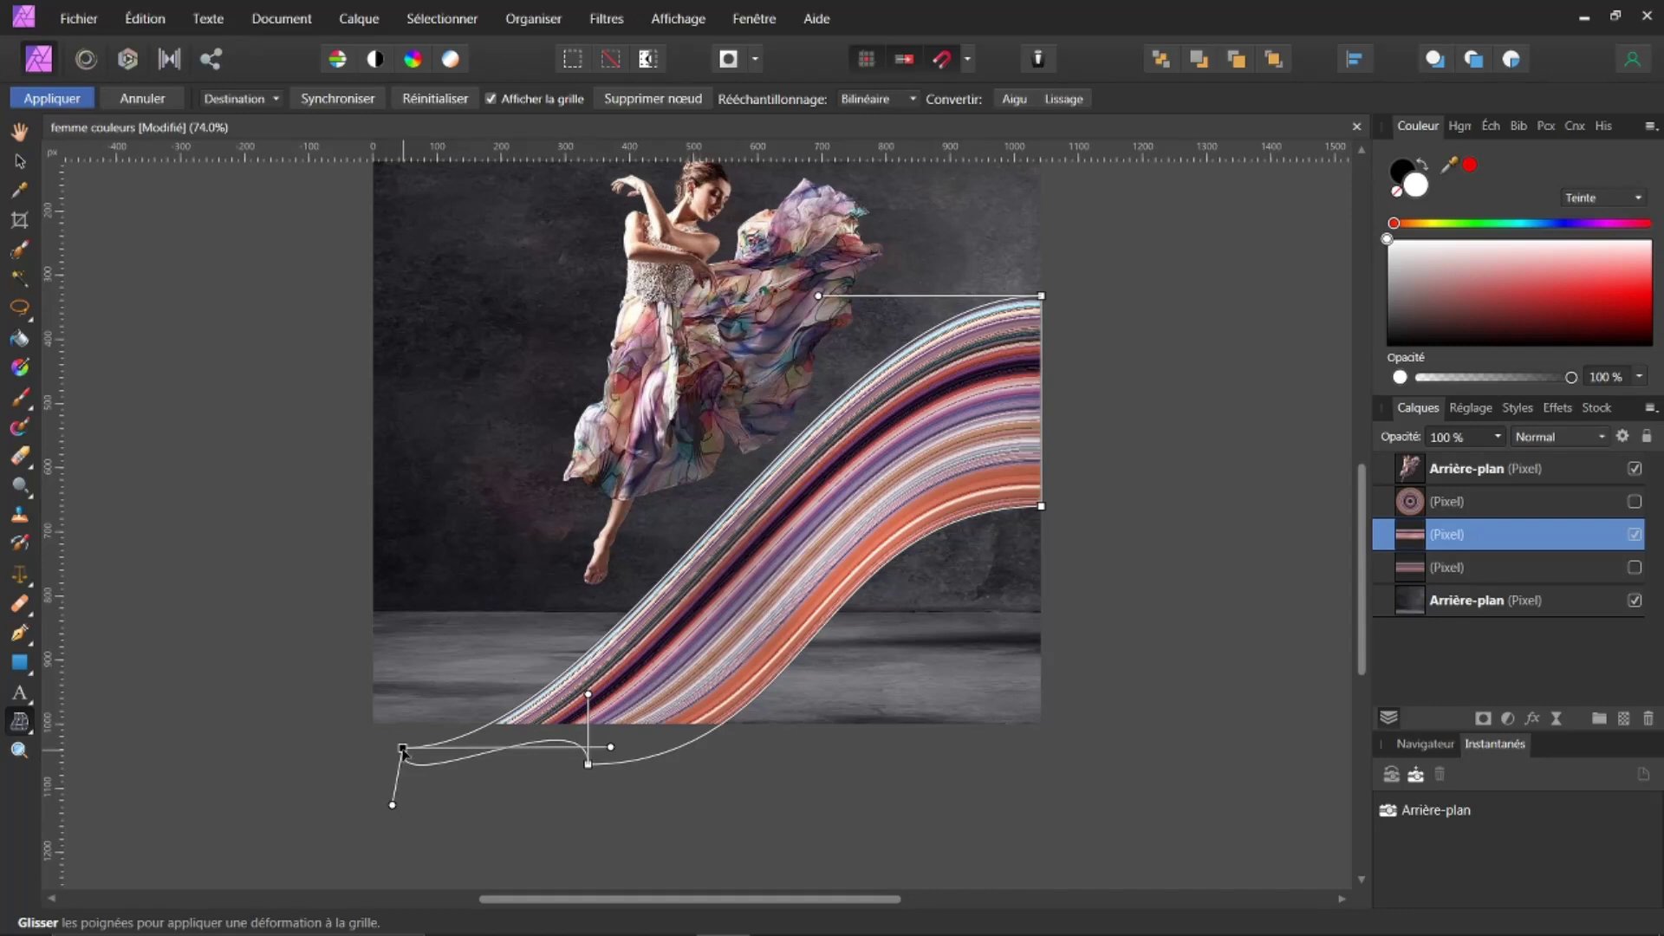
click(589, 764)
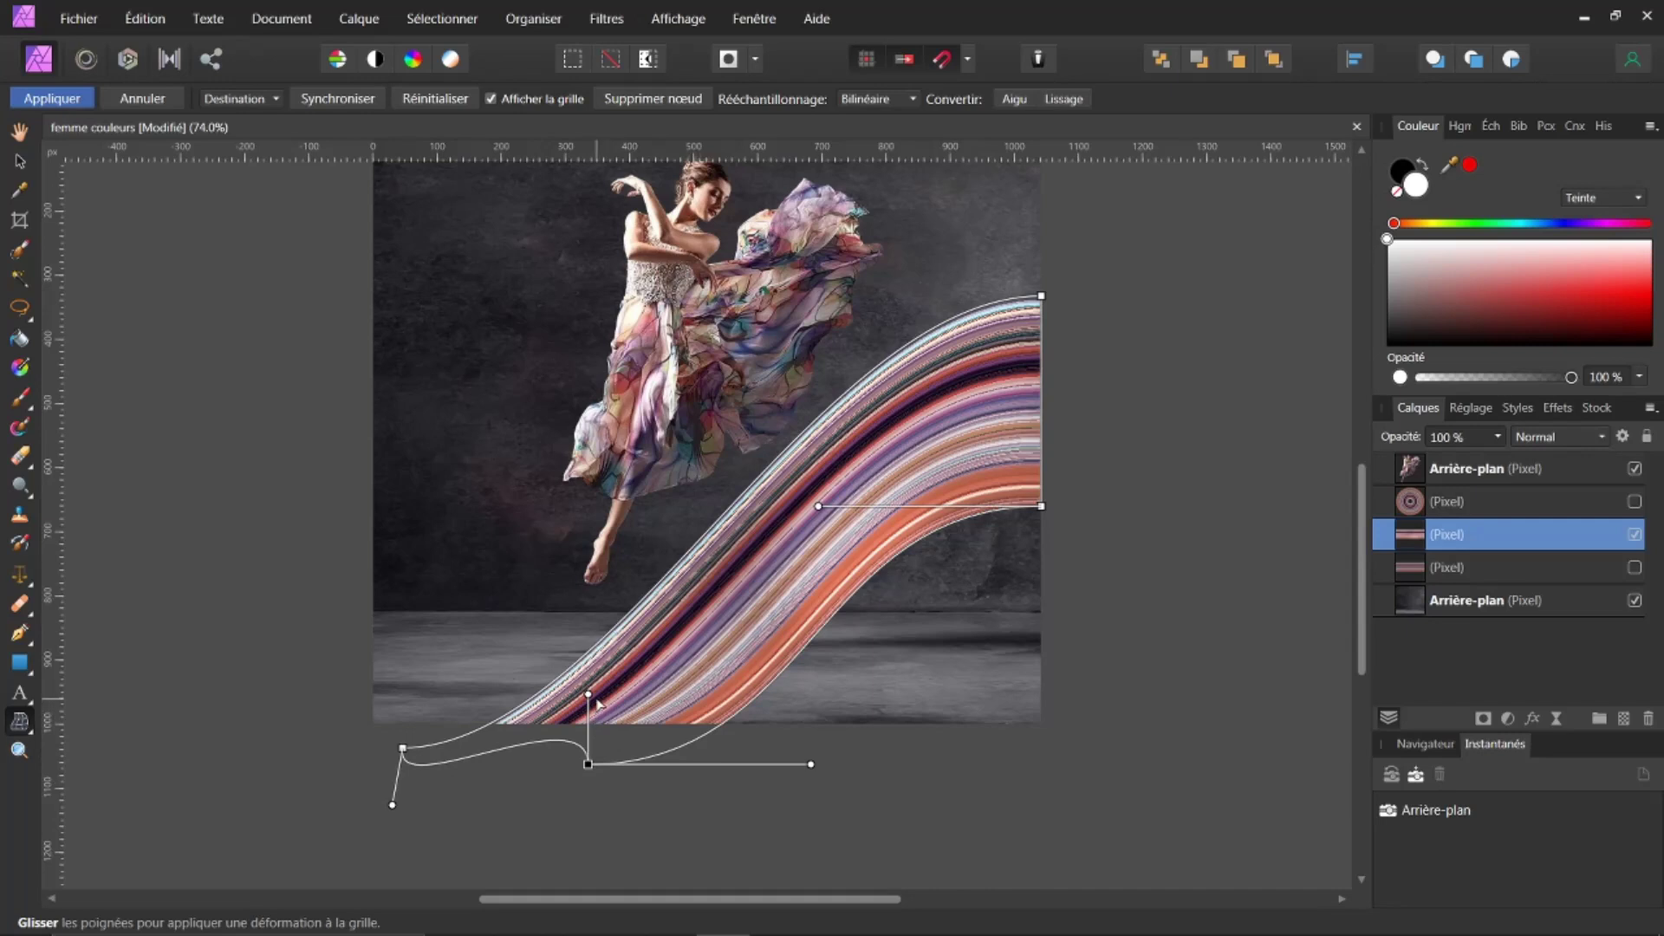
drag(588, 694, 508, 847)
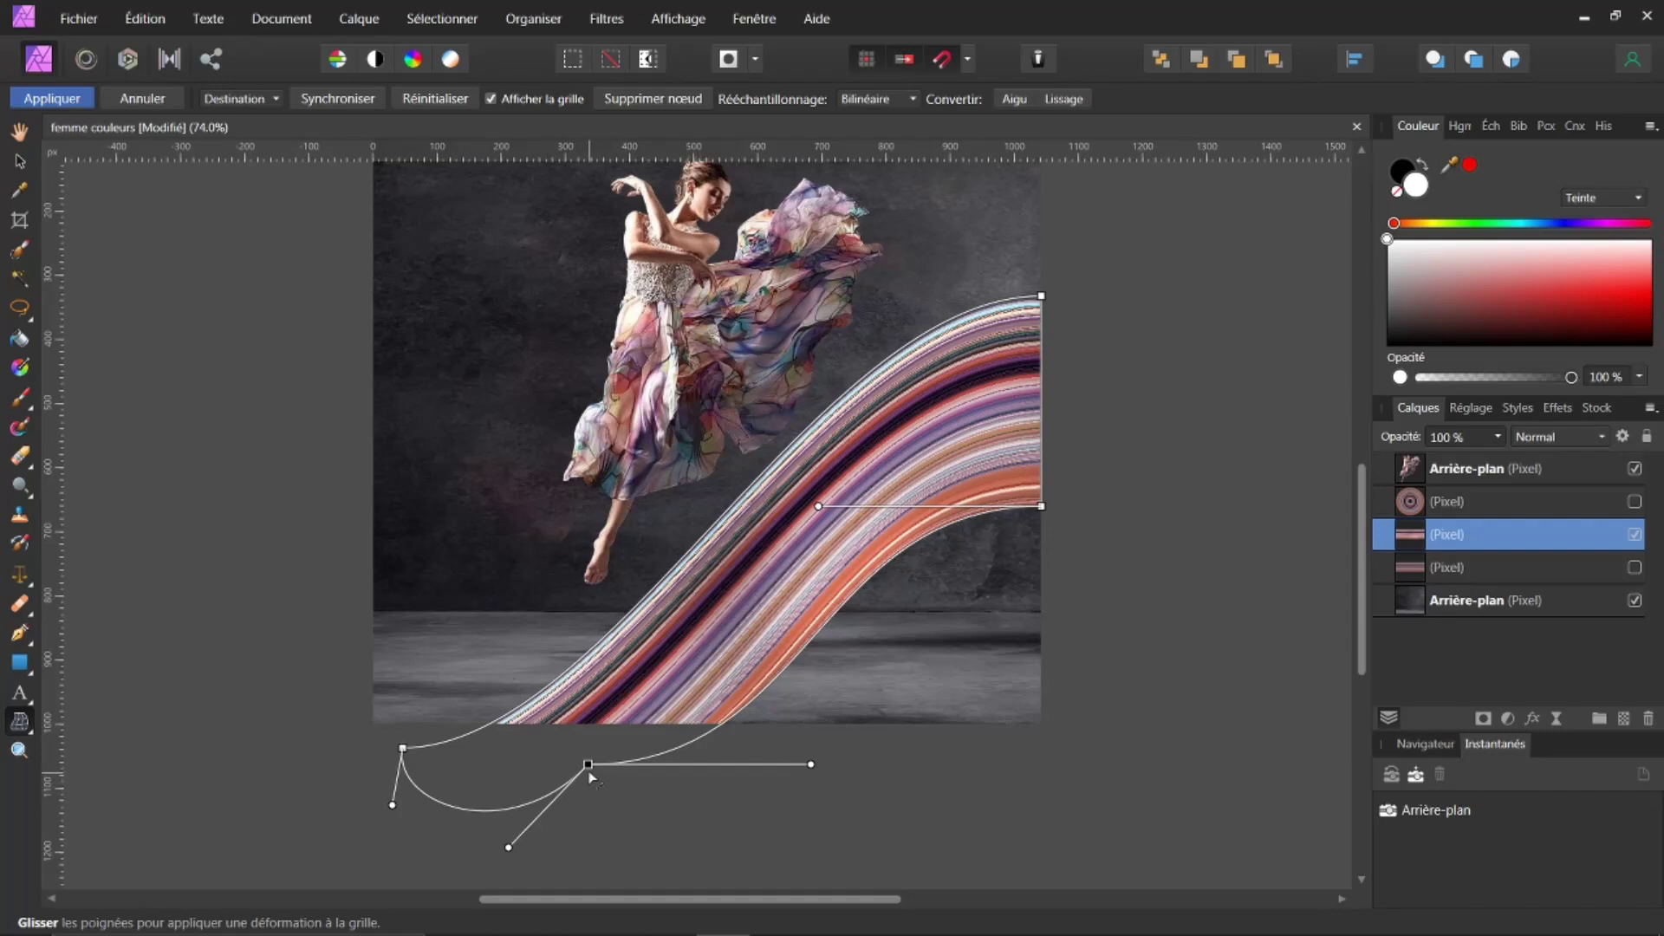
drag(588, 765, 556, 762)
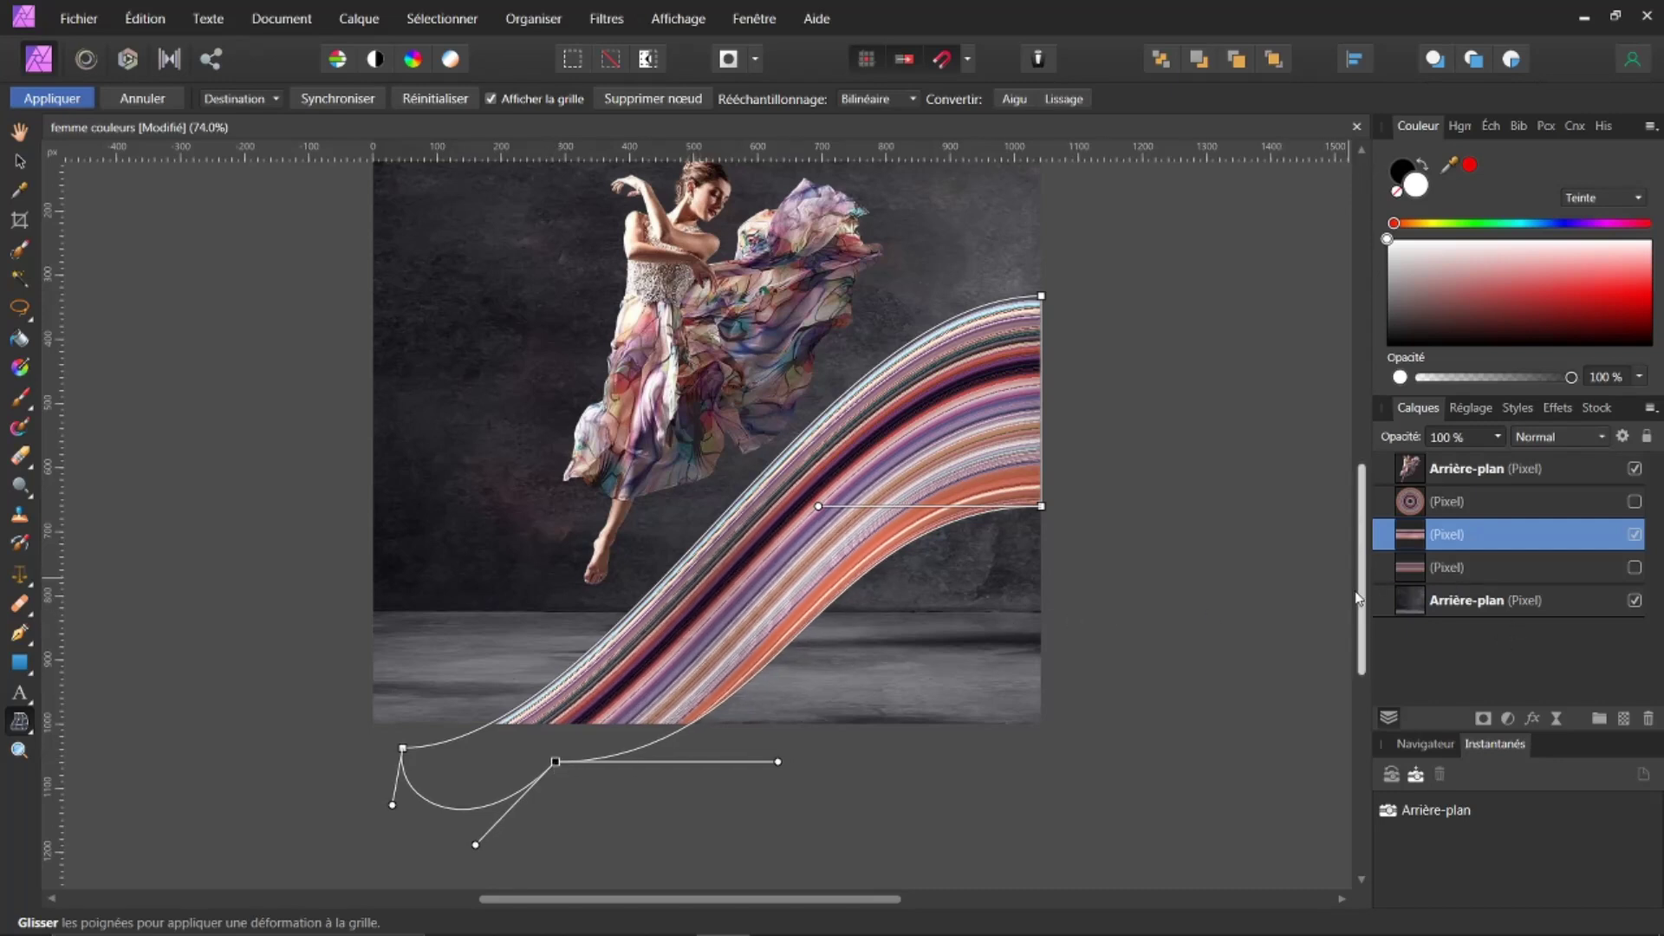
- Move the warp's two right corners above the image's top edge, bow that end outward, and narrow the band slightly
drag(1362, 588, 1361, 472)
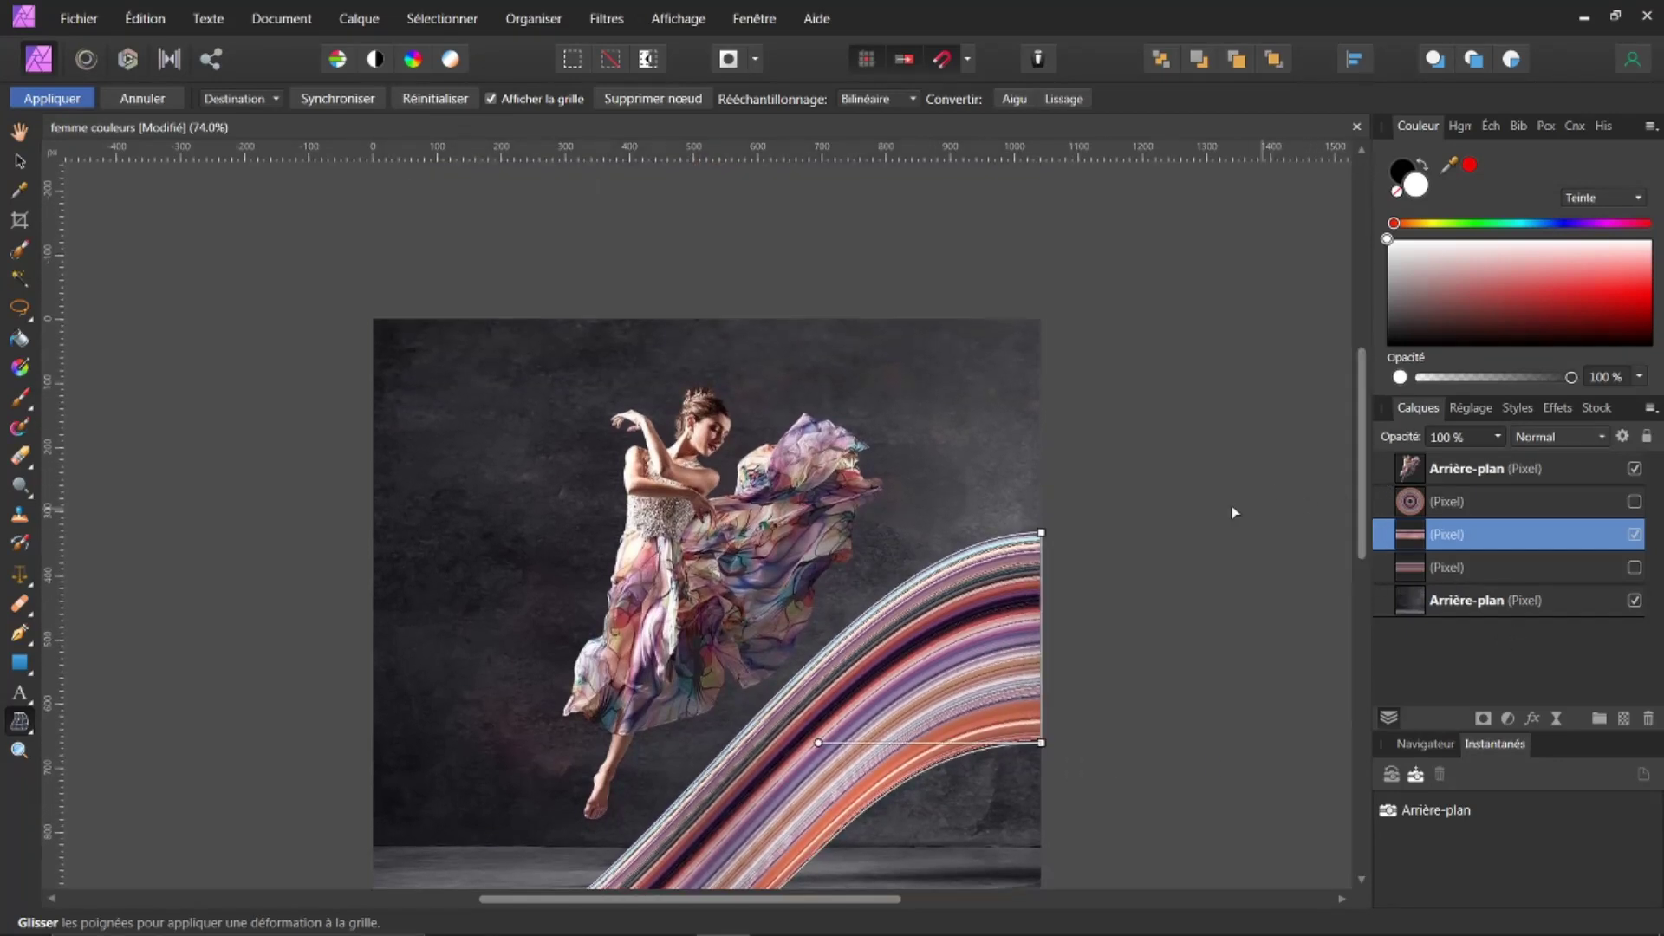
drag(1044, 537, 747, 274)
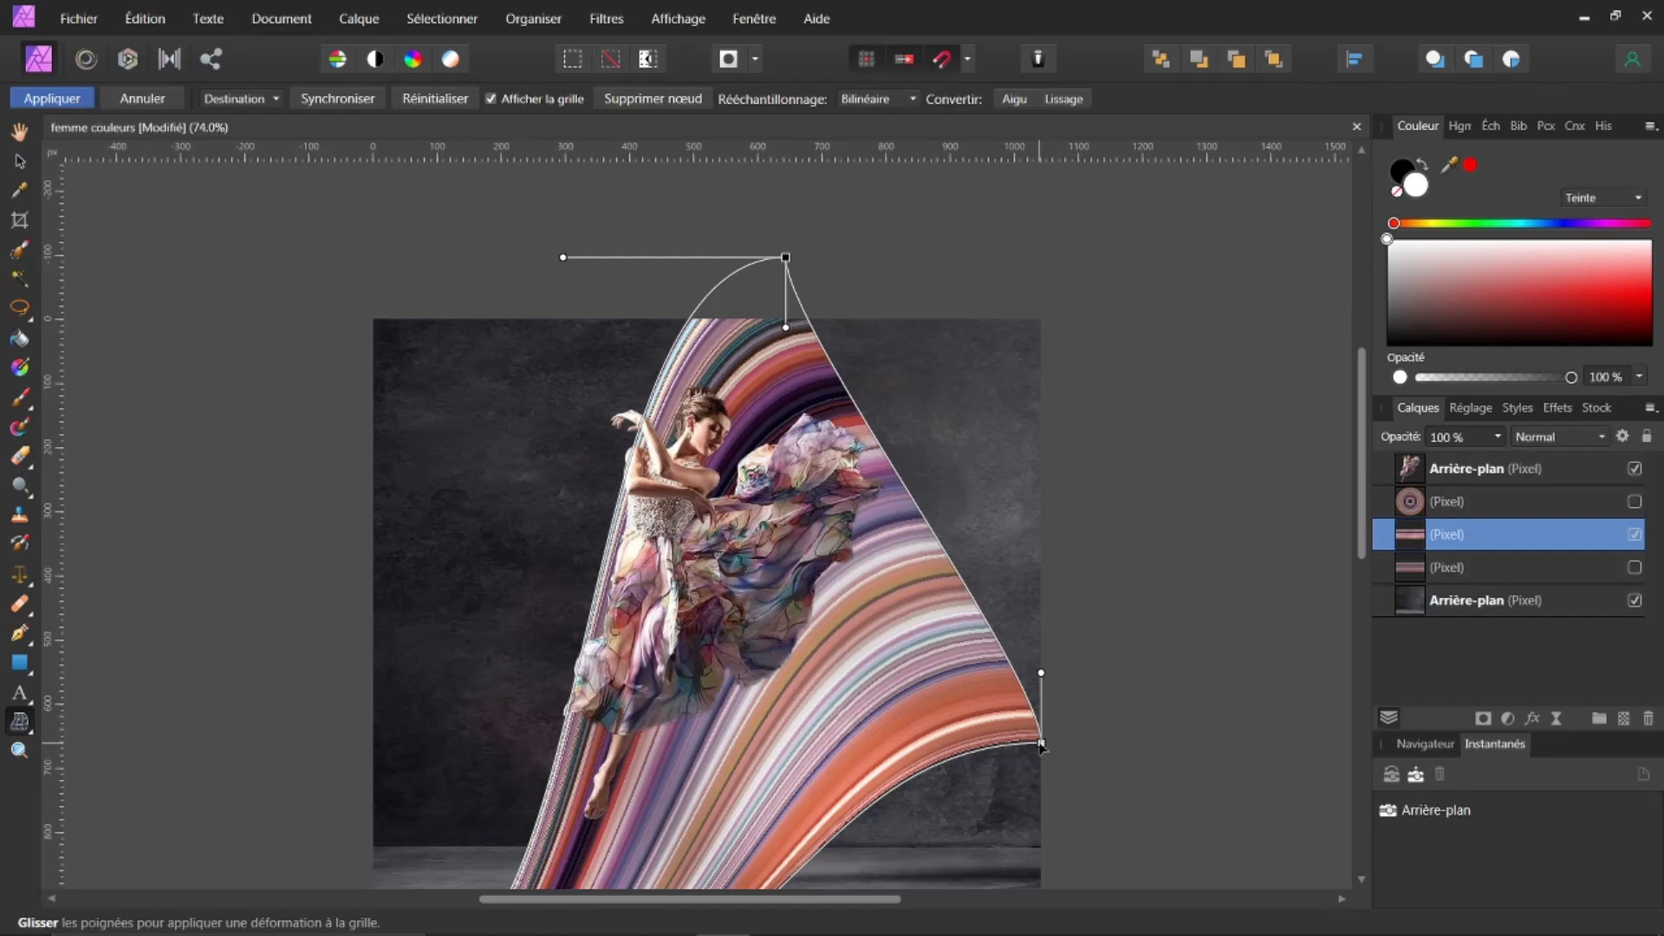
drag(1041, 745, 969, 287)
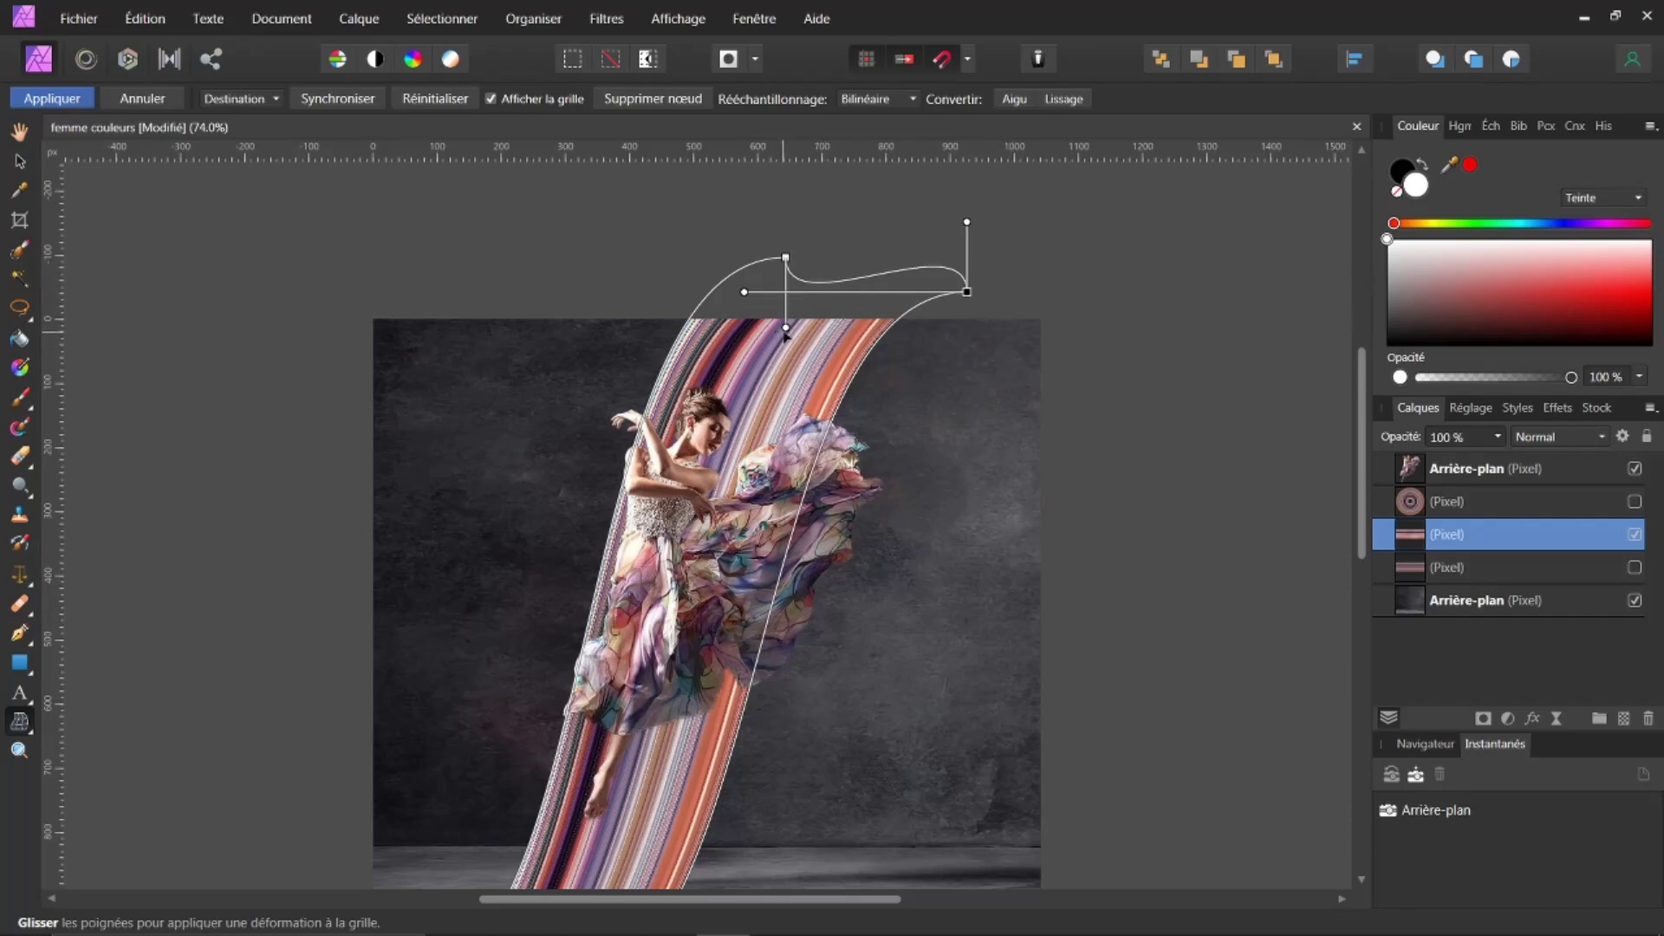
drag(787, 329, 851, 209)
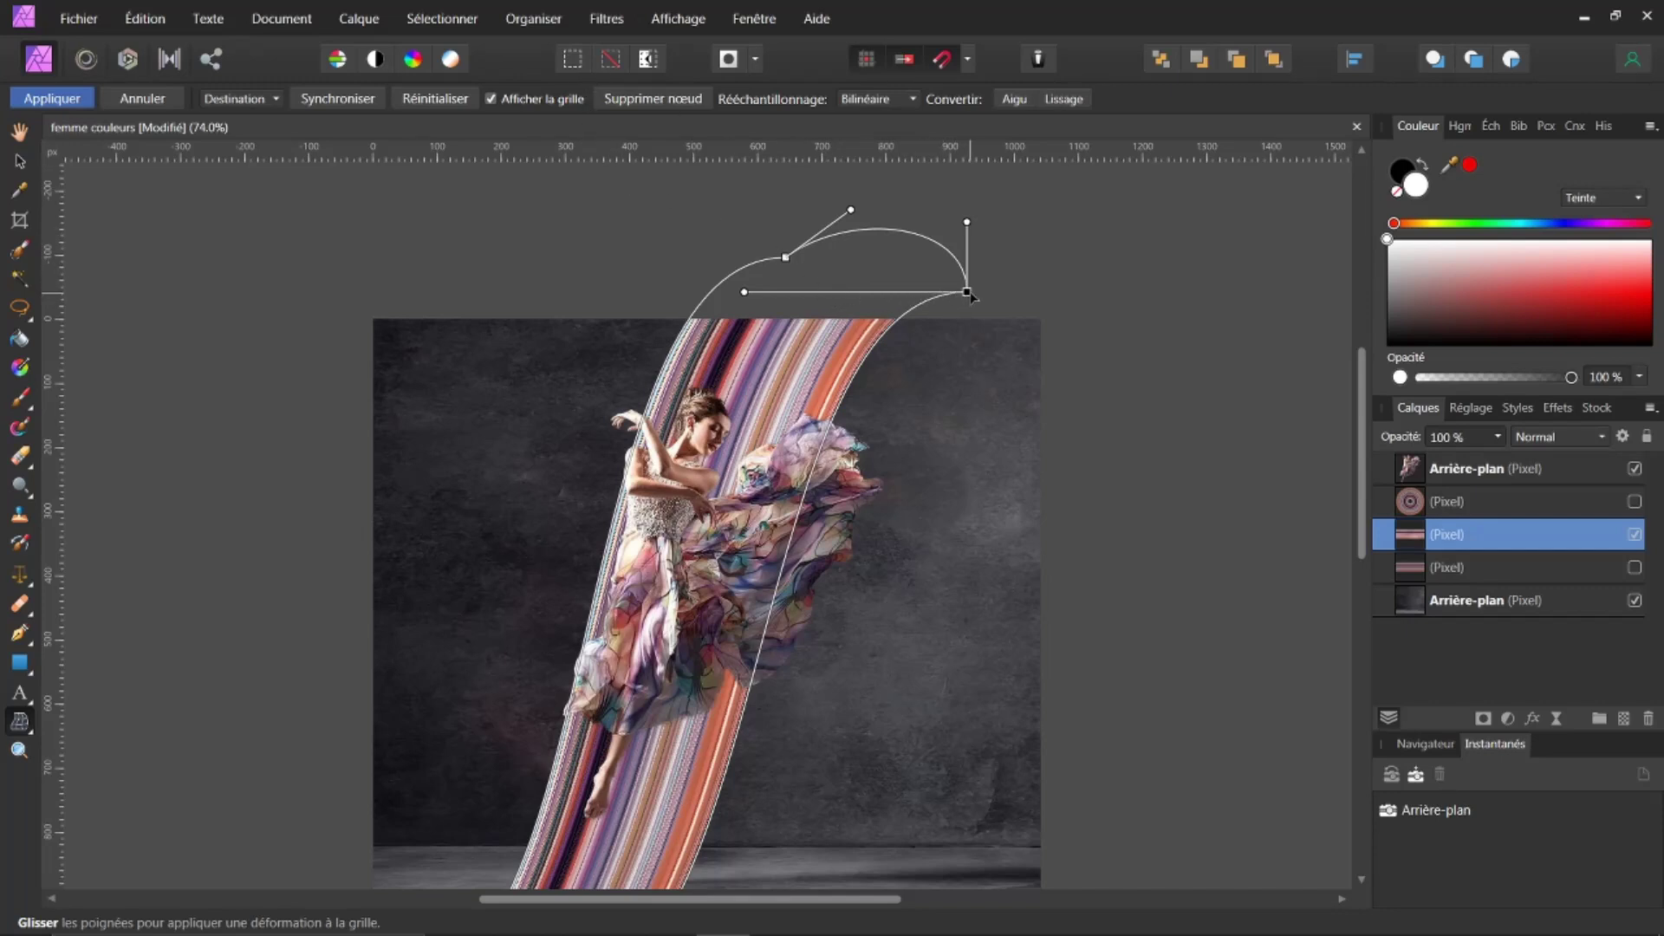
drag(967, 295, 927, 297)
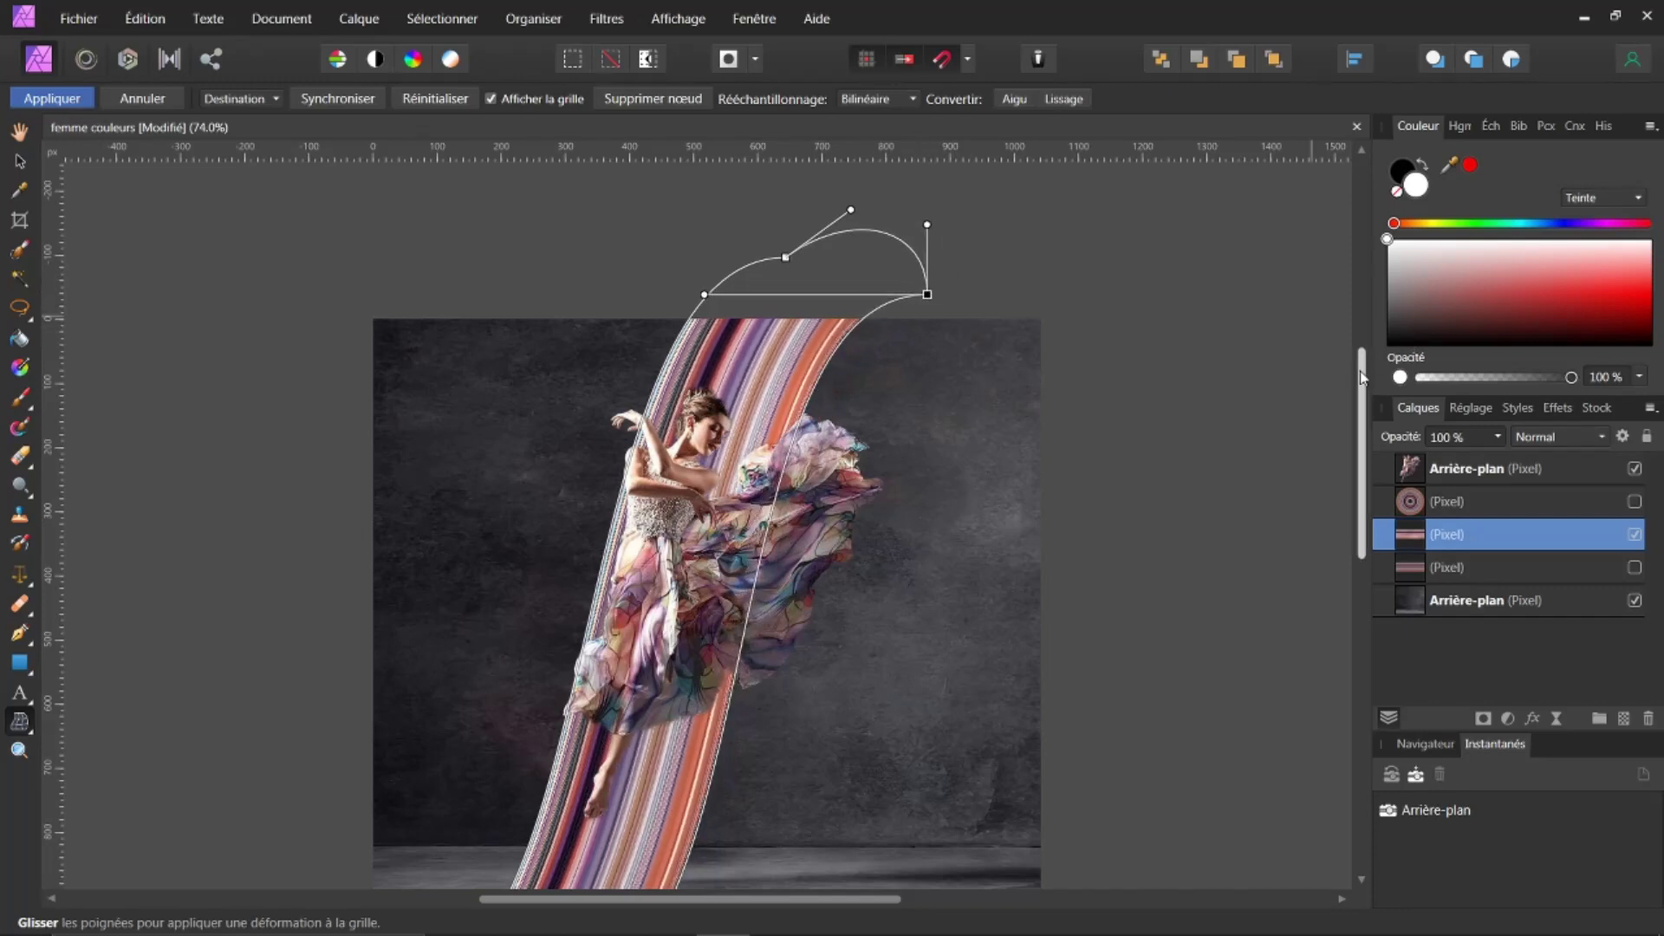
- Swing the band-side handles of the two upper corner nodes to the right so the ribbon arcs toward the image's upper right
scroll(858, 246, down, 1)
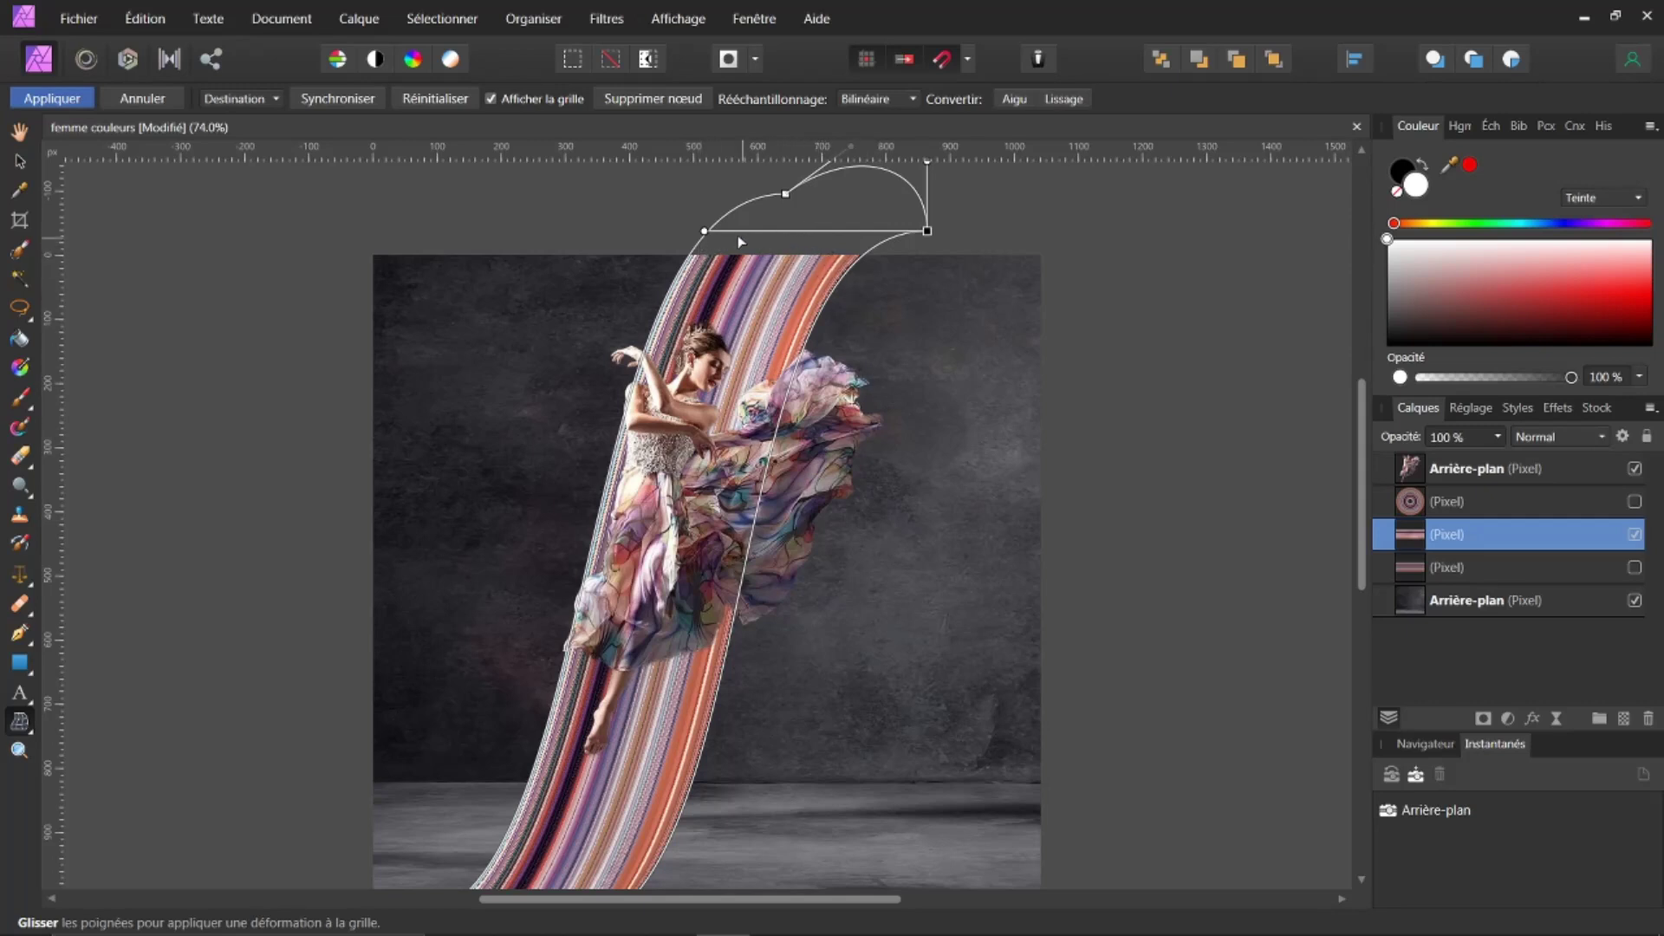
click(927, 232)
drag(707, 234, 1058, 196)
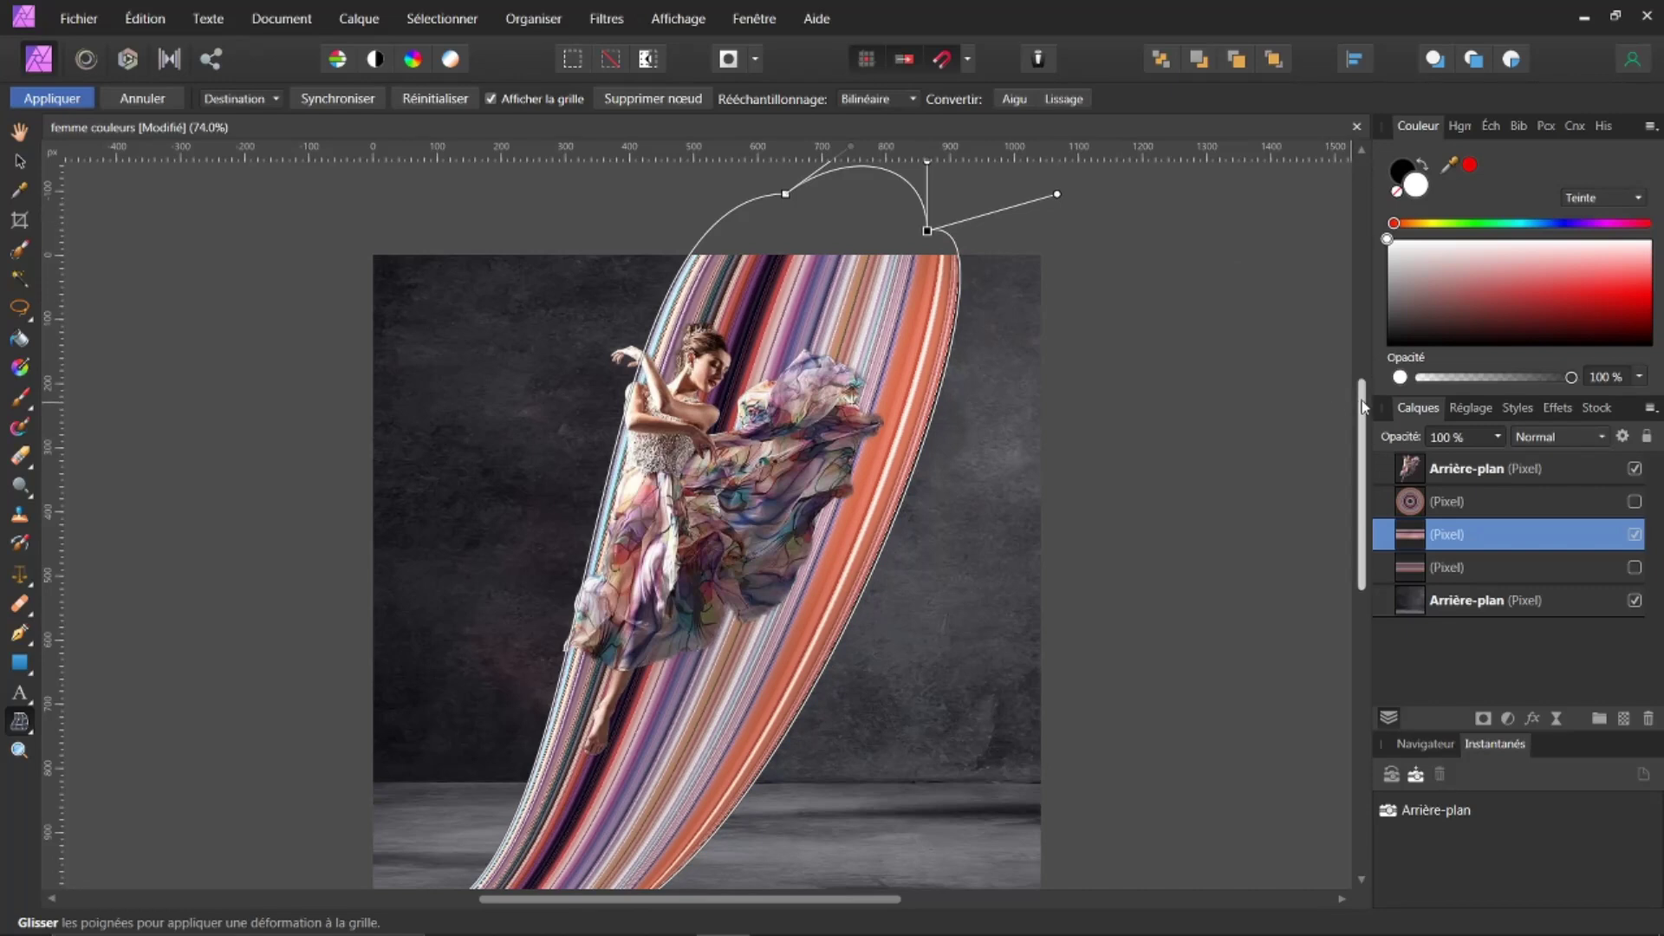
scroll(809, 368, up, 2)
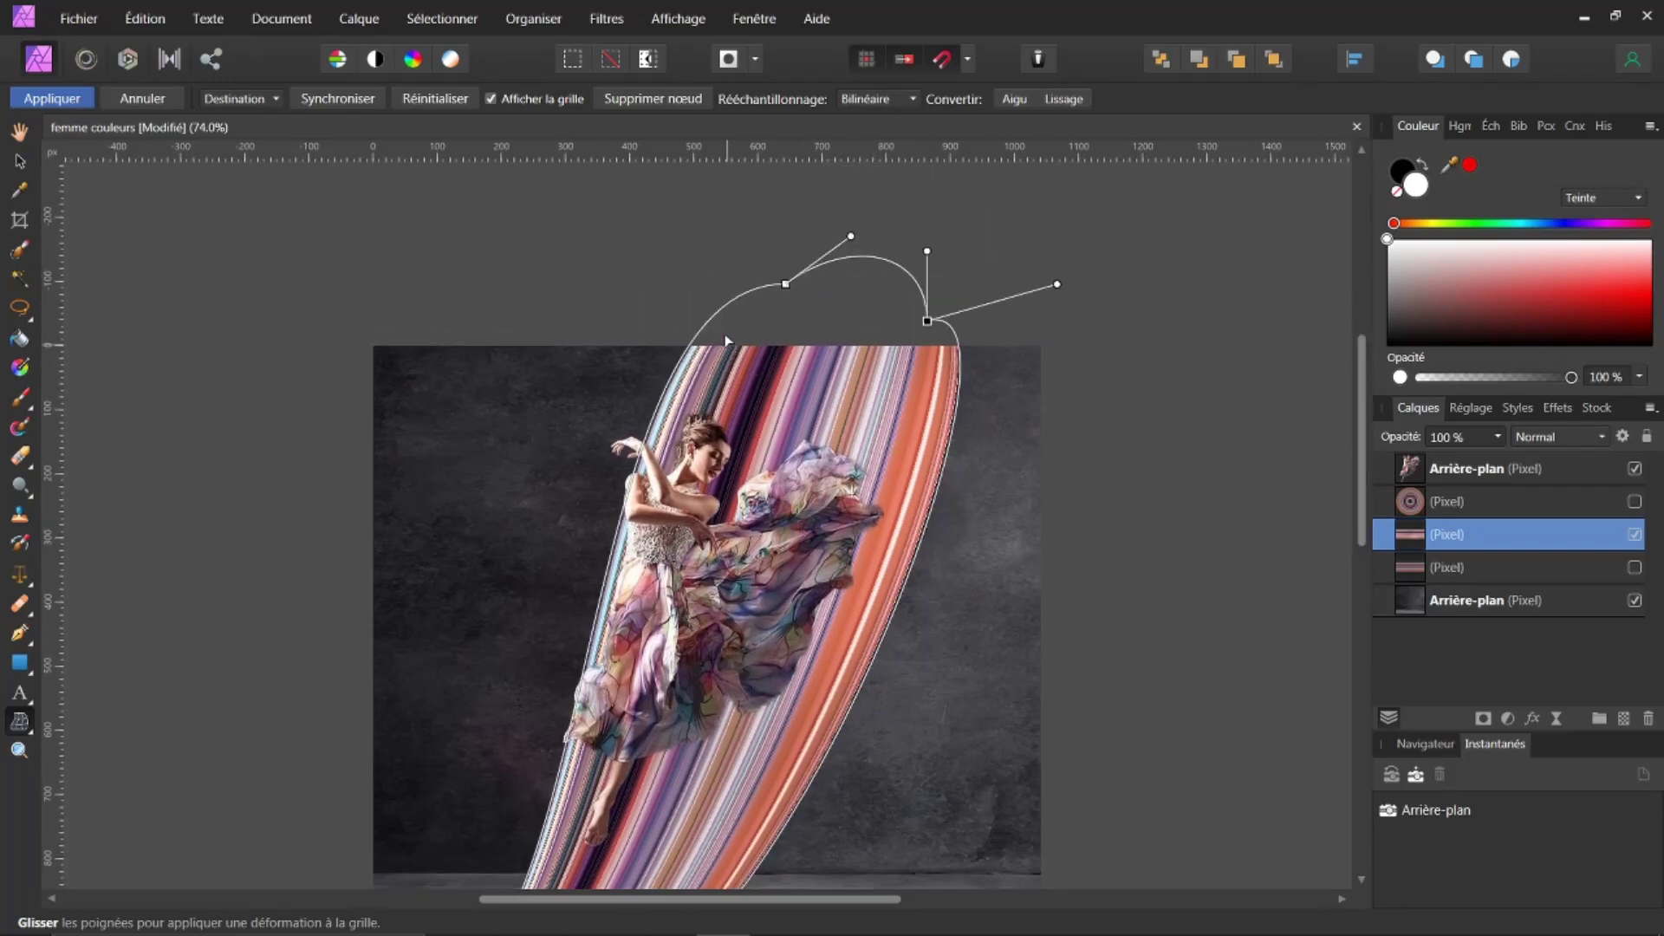
click(785, 284)
drag(564, 284, 969, 213)
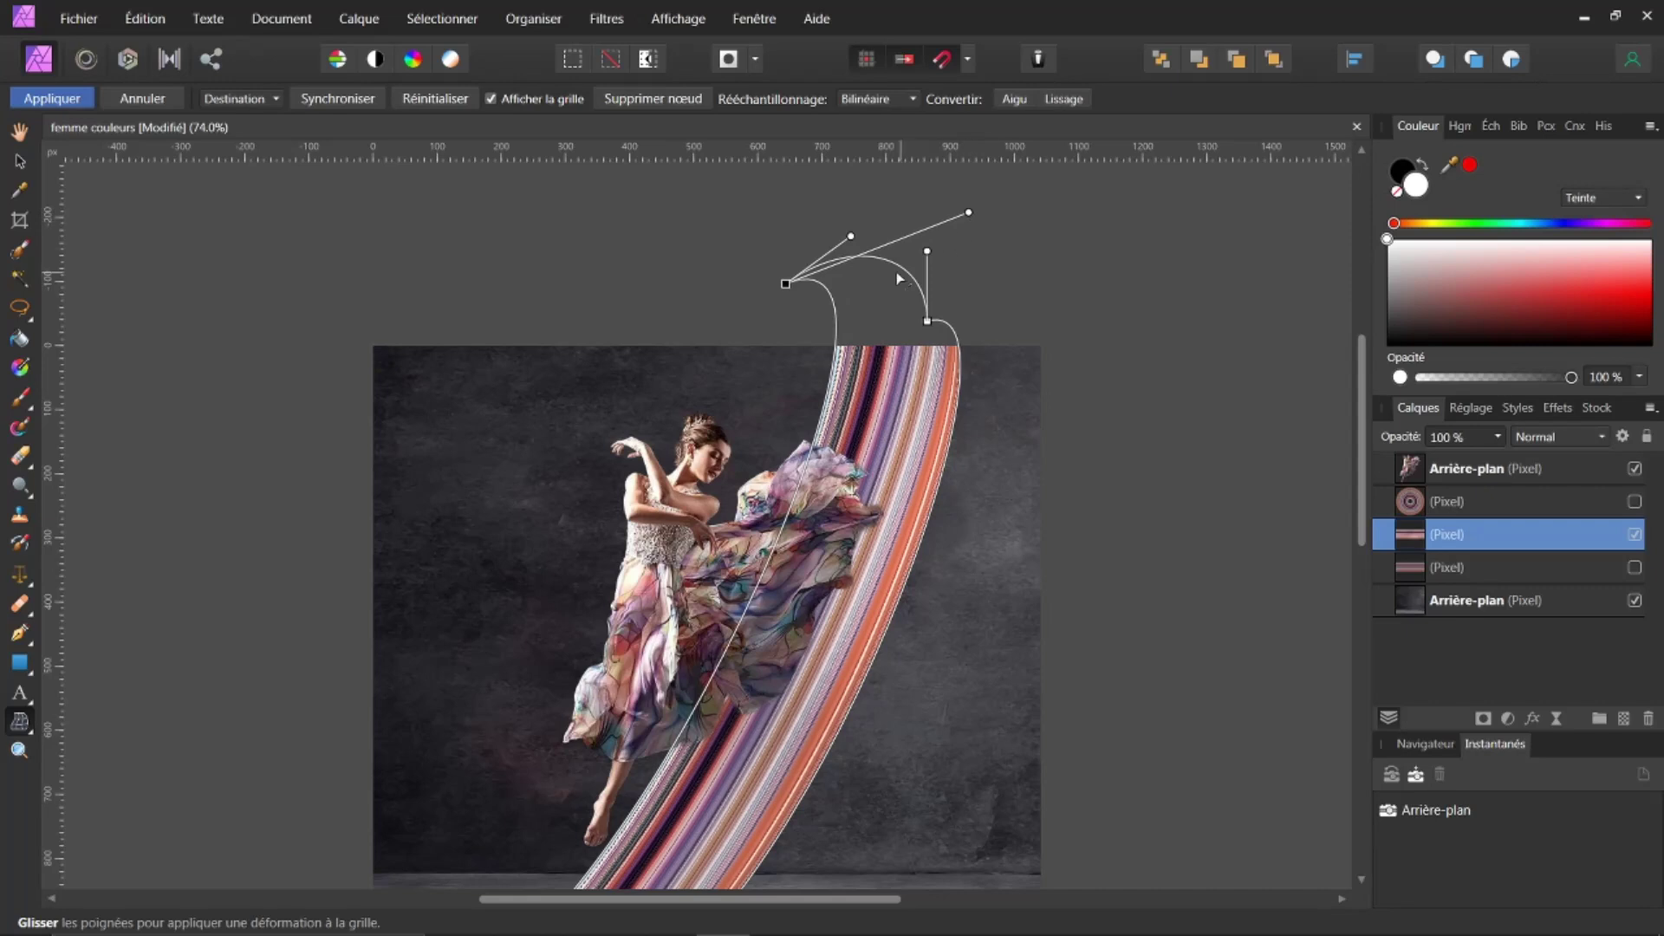
click(928, 321)
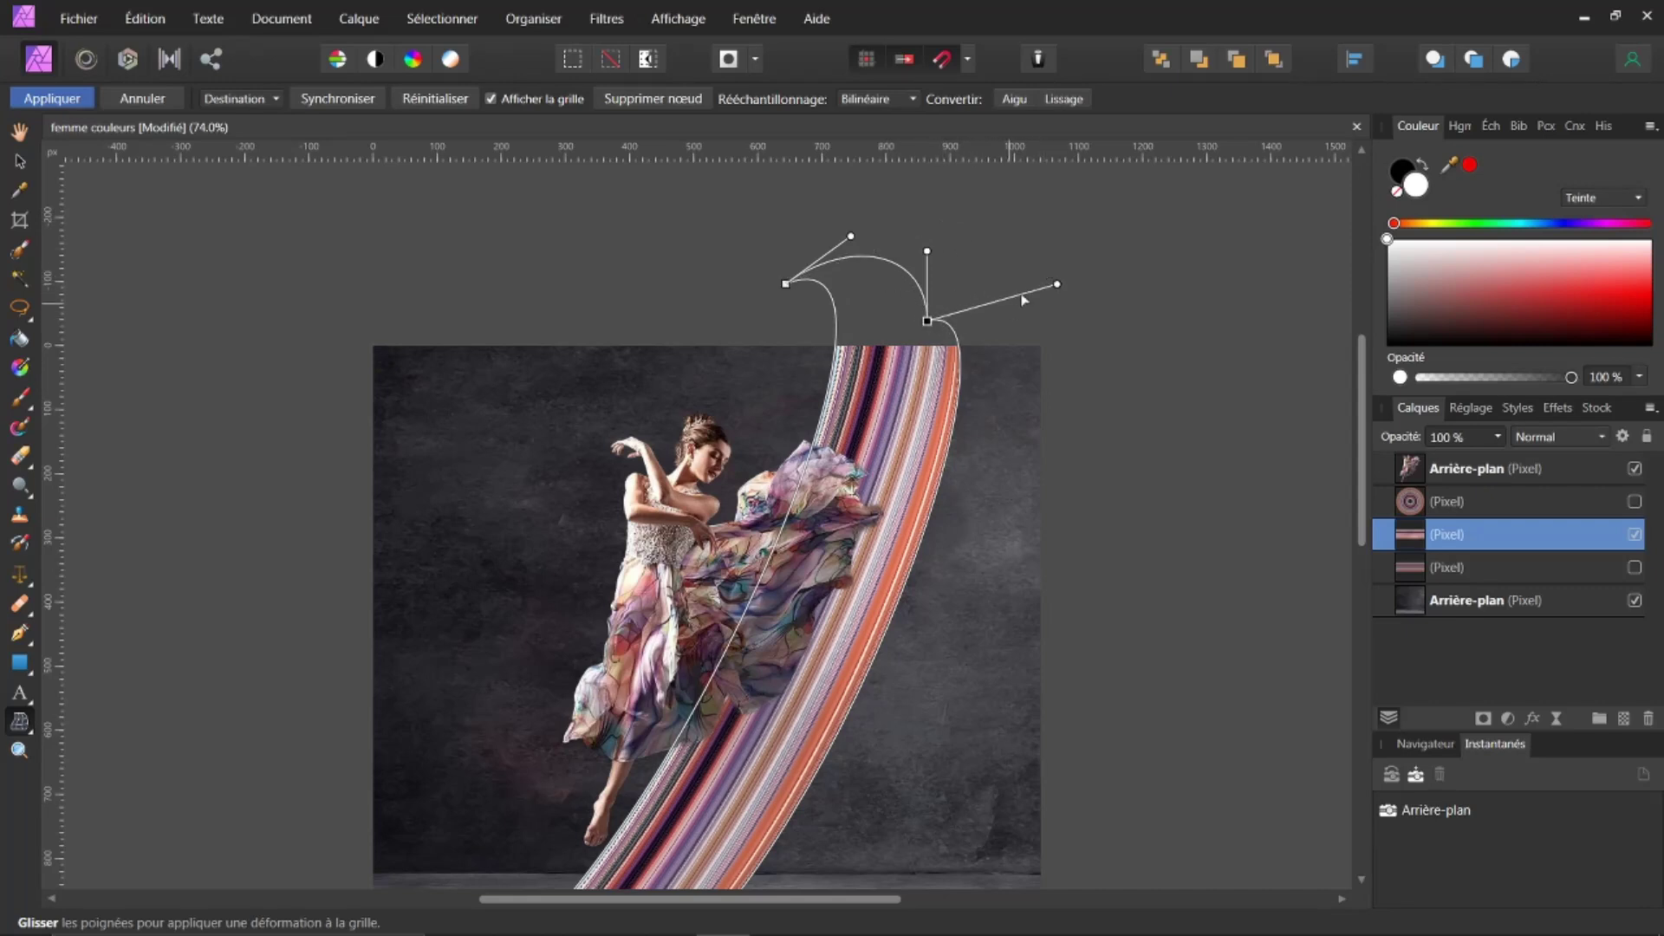
click(786, 284)
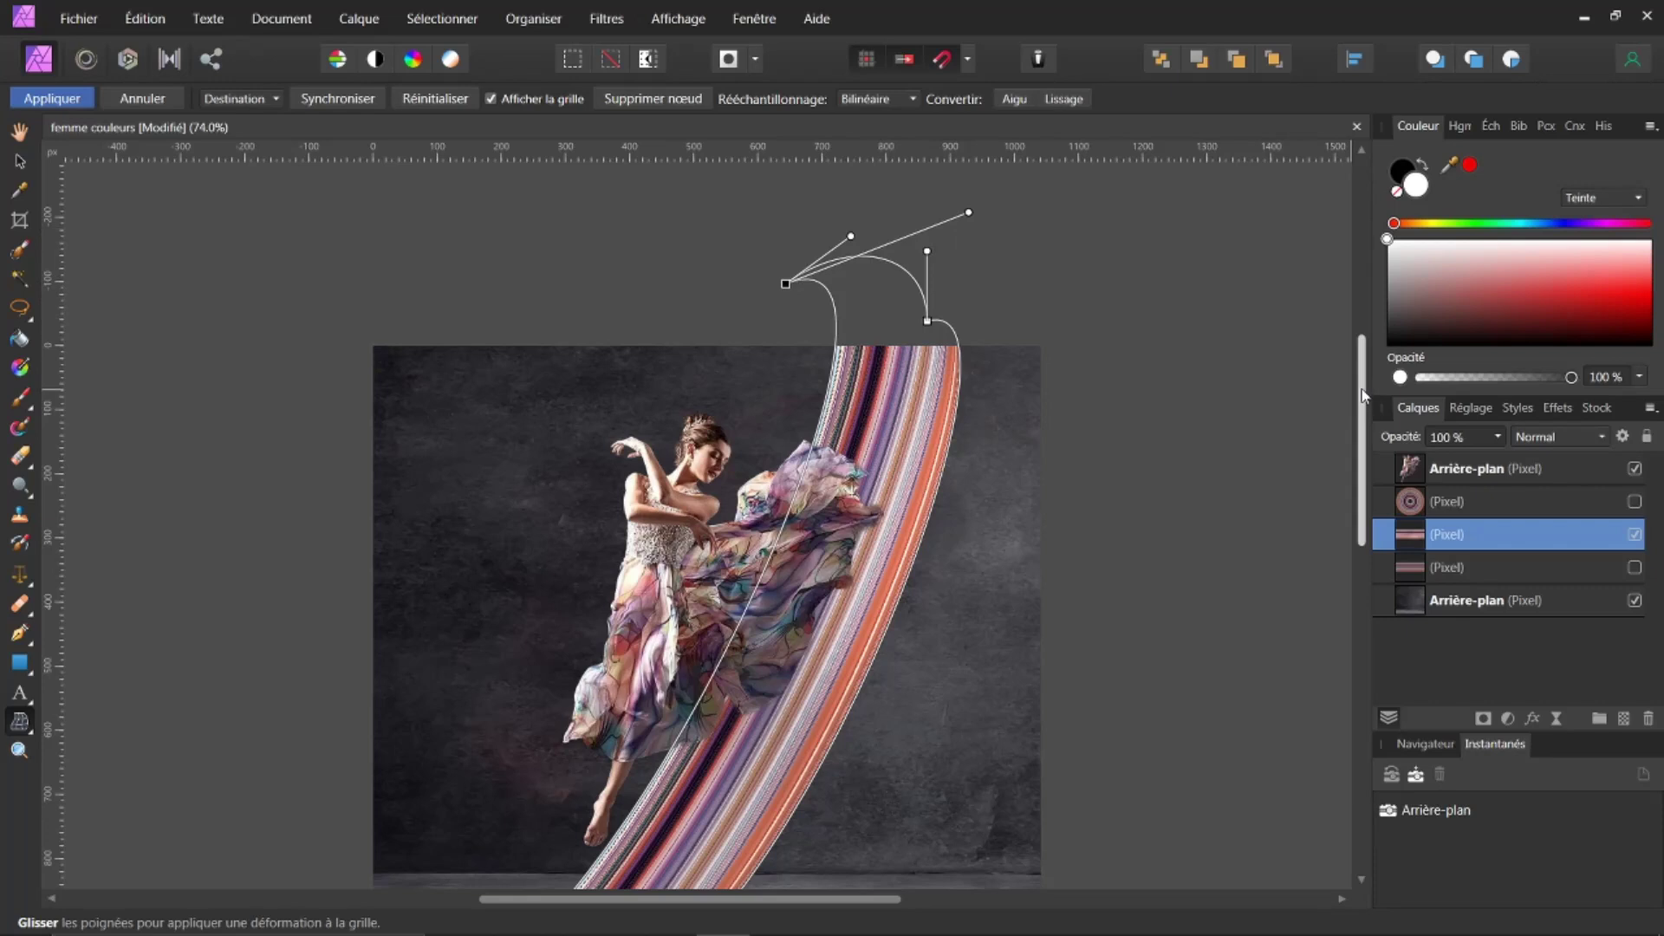
scroll(1330, 451, down, 3)
scroll(1326, 473, down, 2)
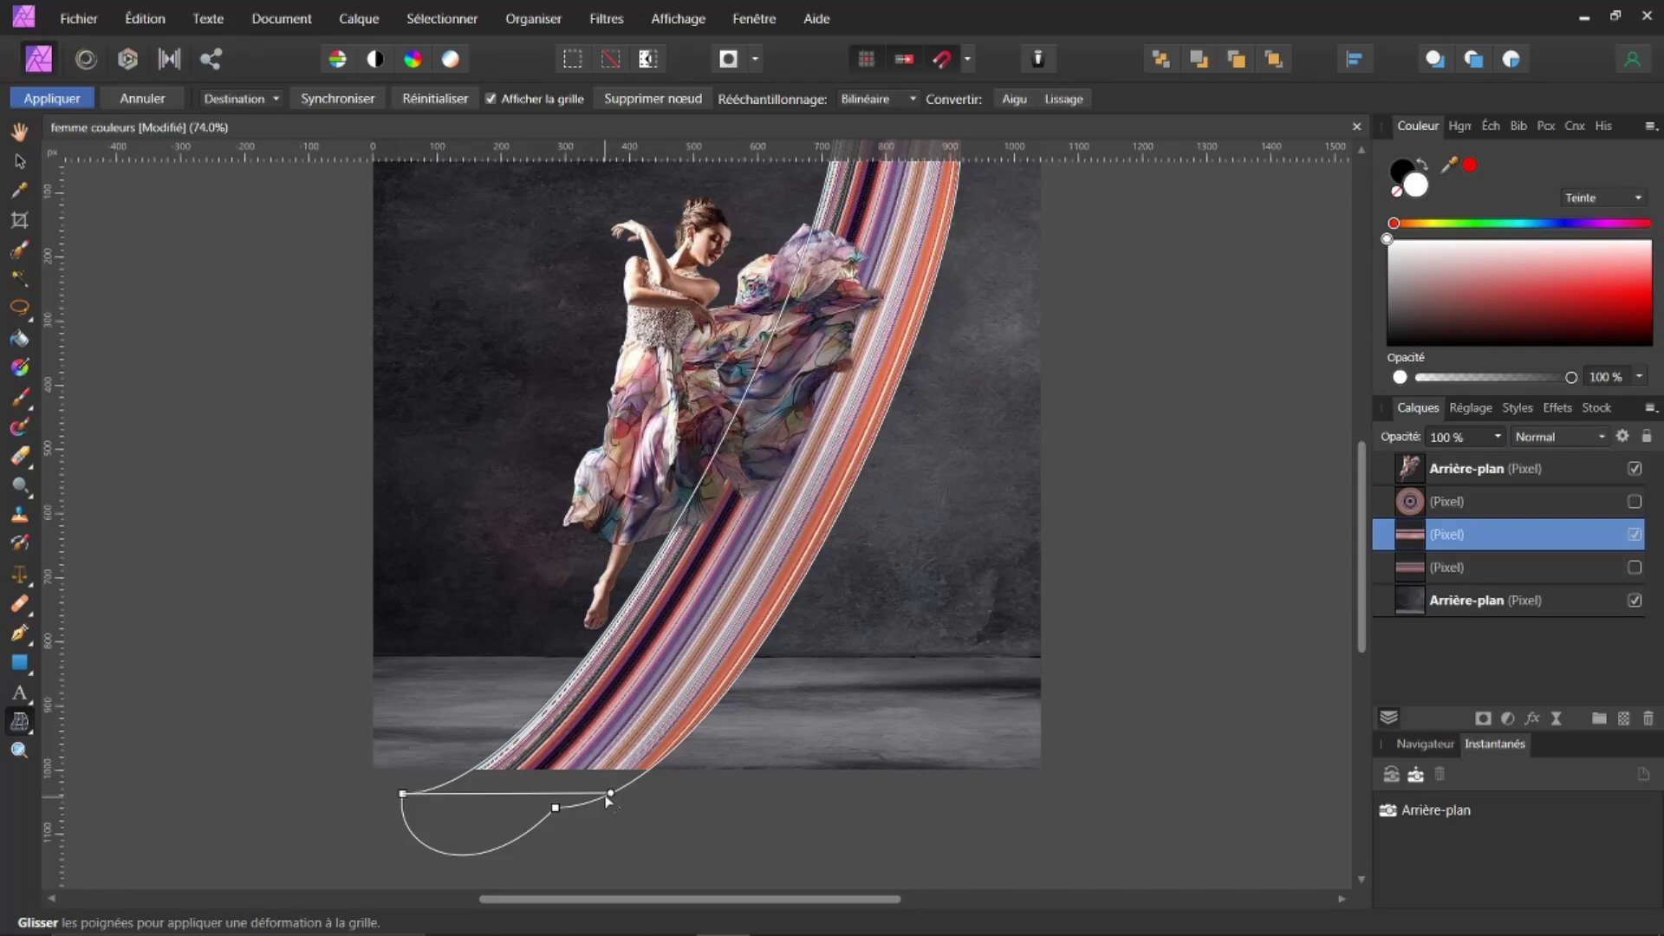
click(402, 792)
click(555, 807)
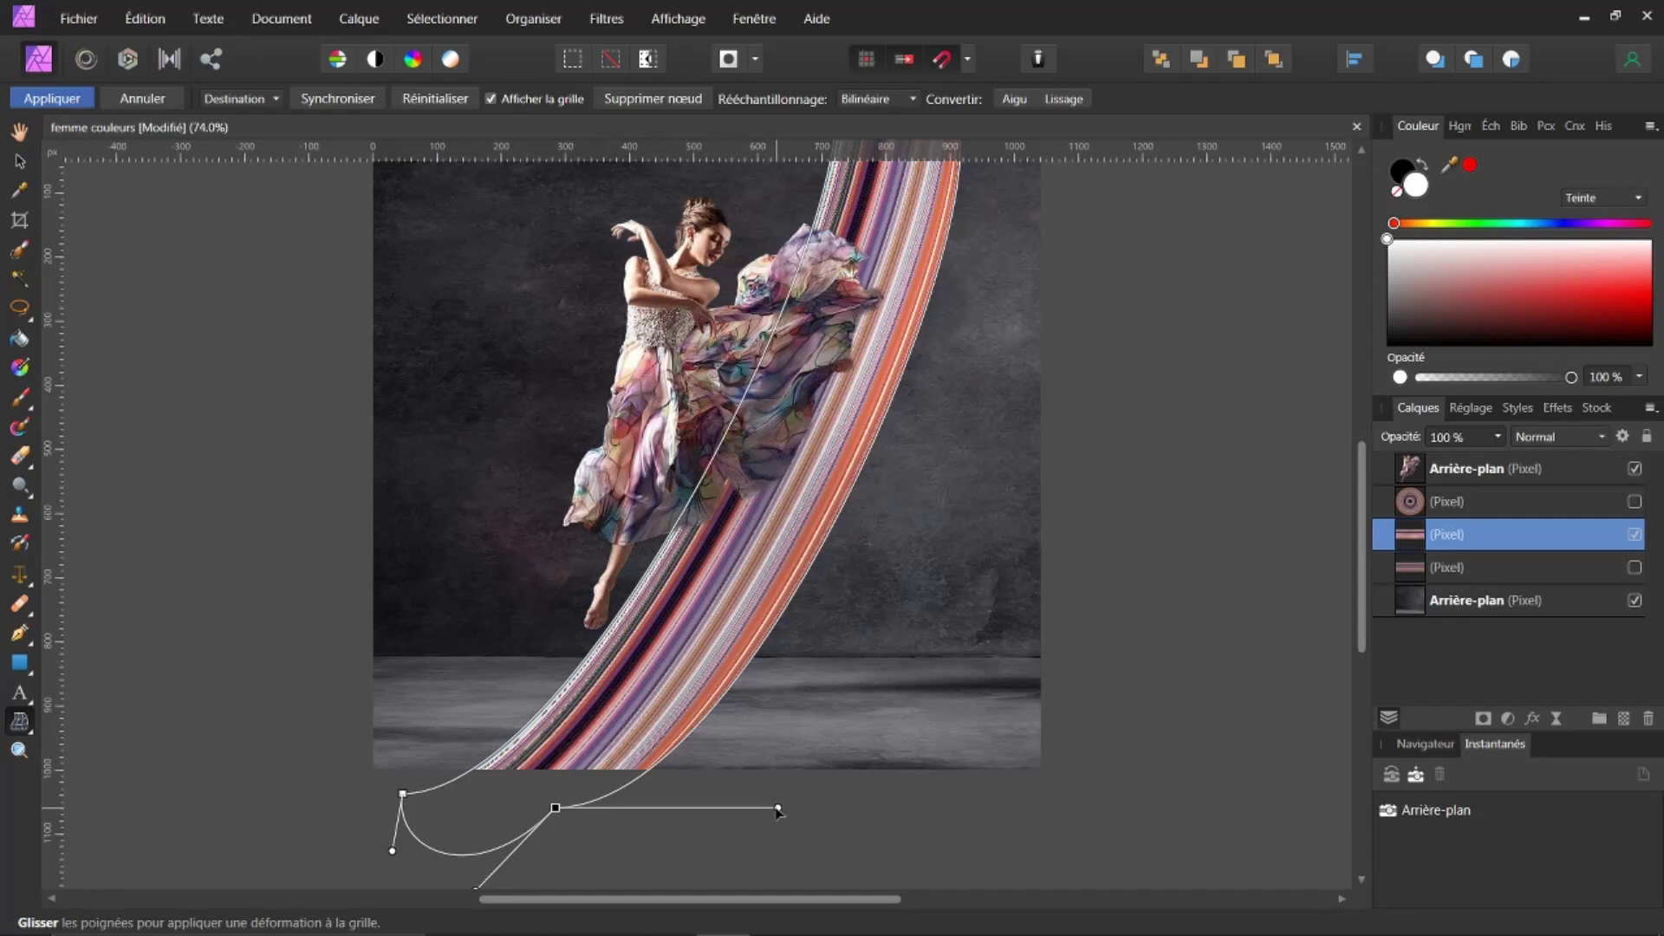
drag(778, 808, 161, 742)
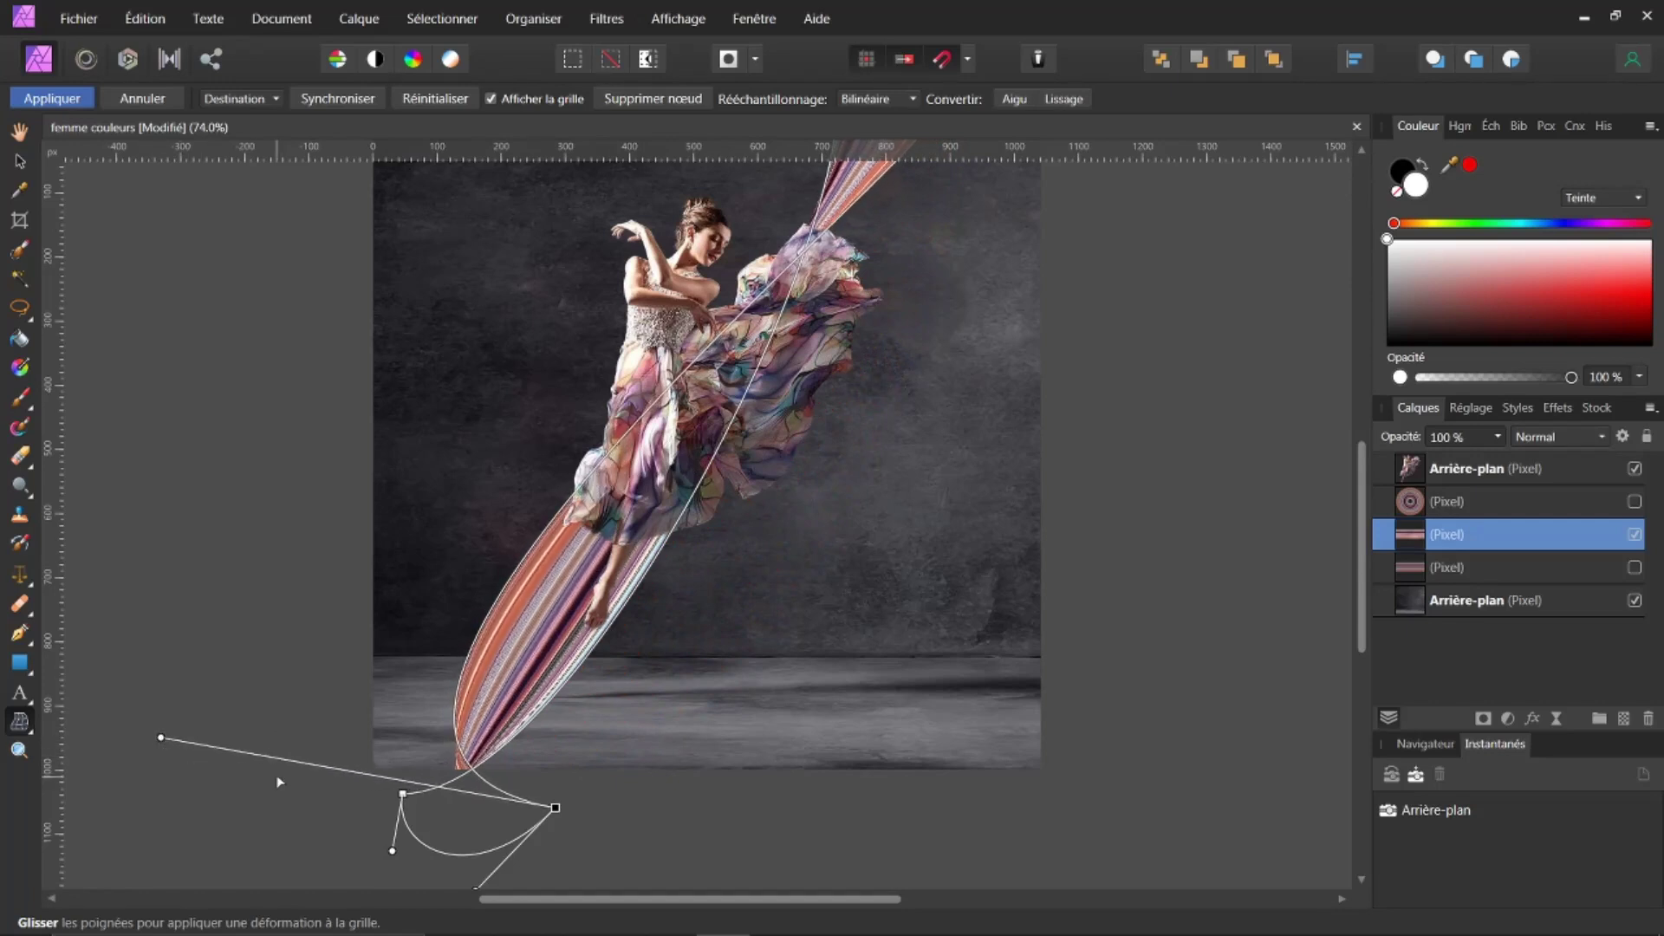
click(403, 794)
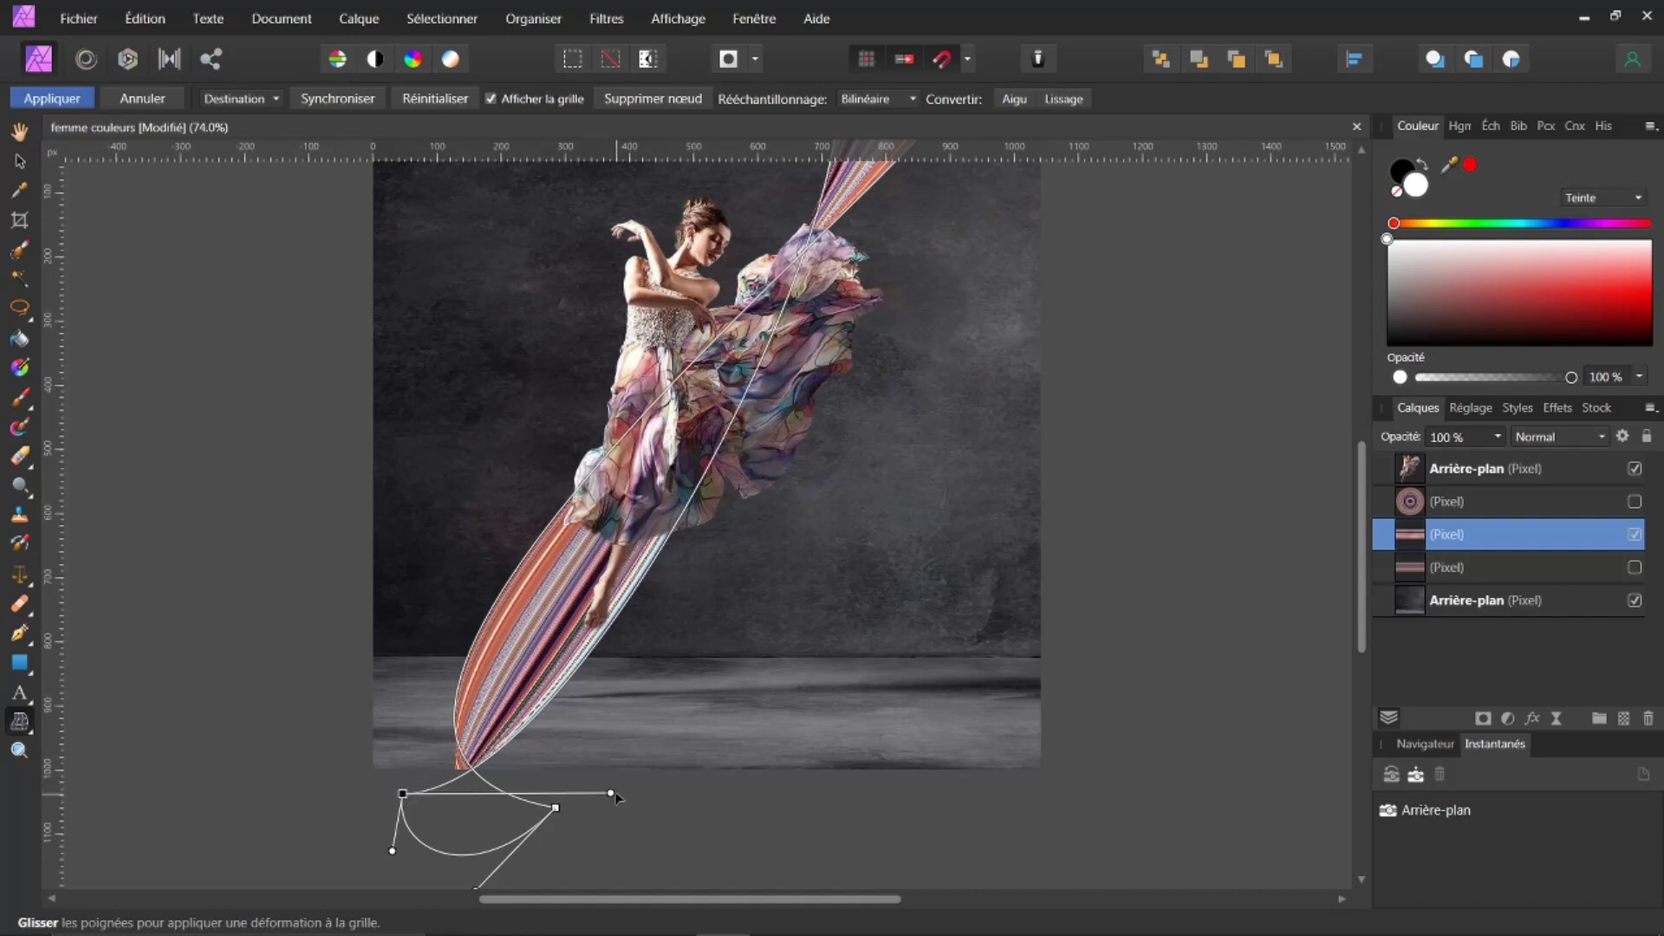
drag(611, 794, 664, 780)
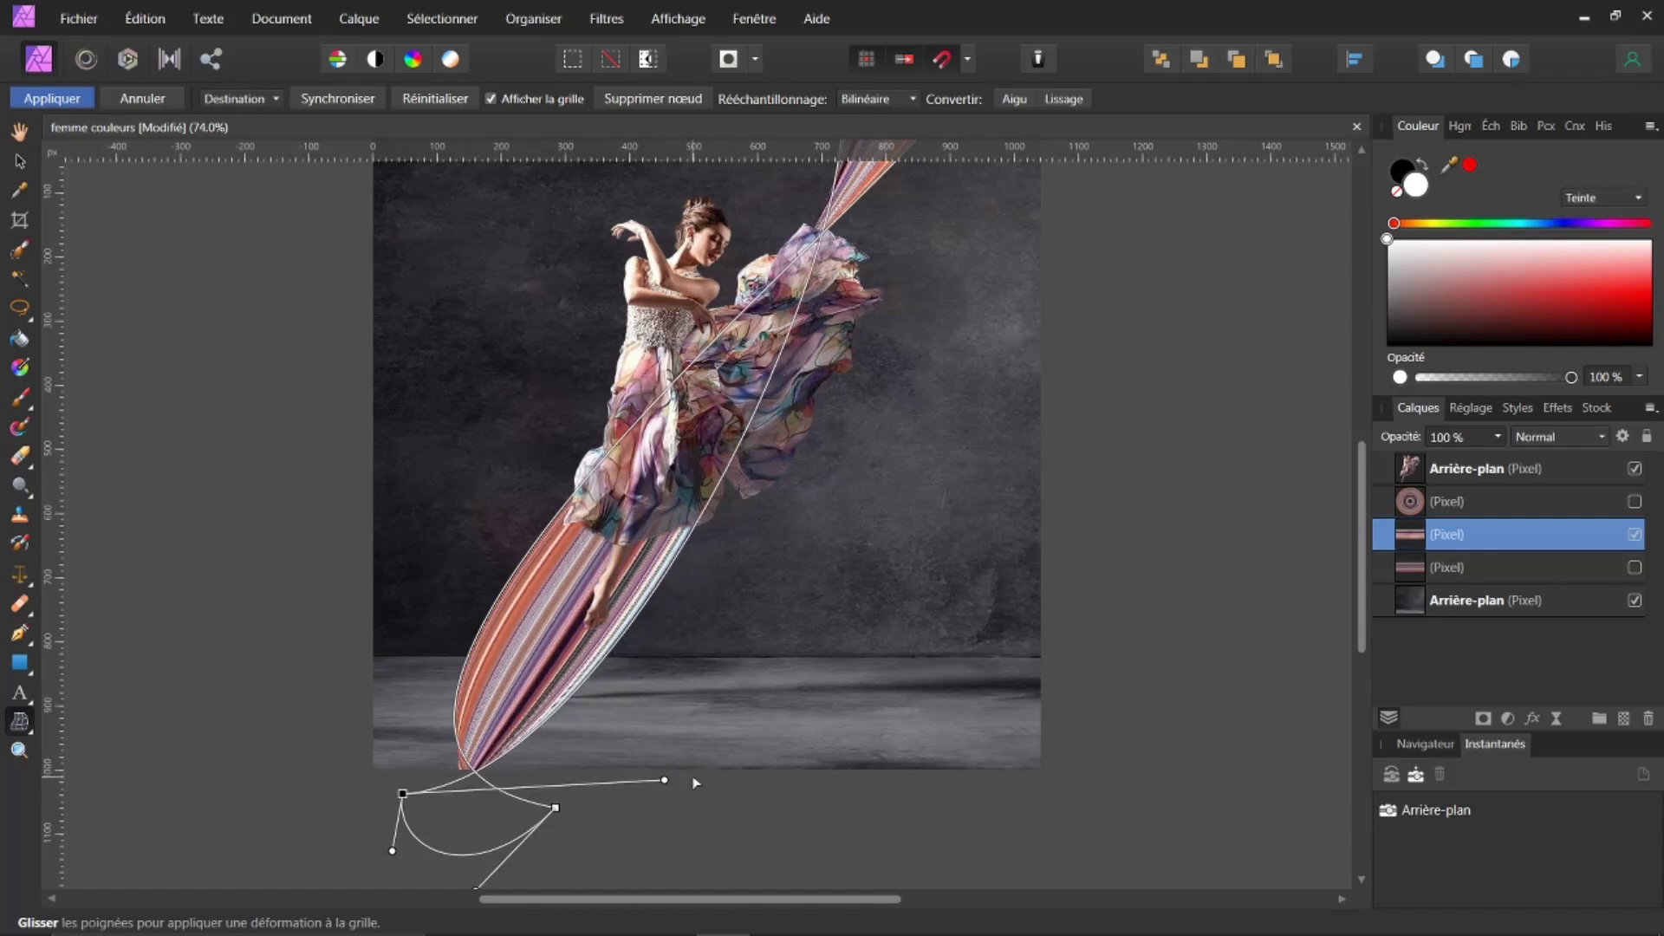
key(ctrl+z)
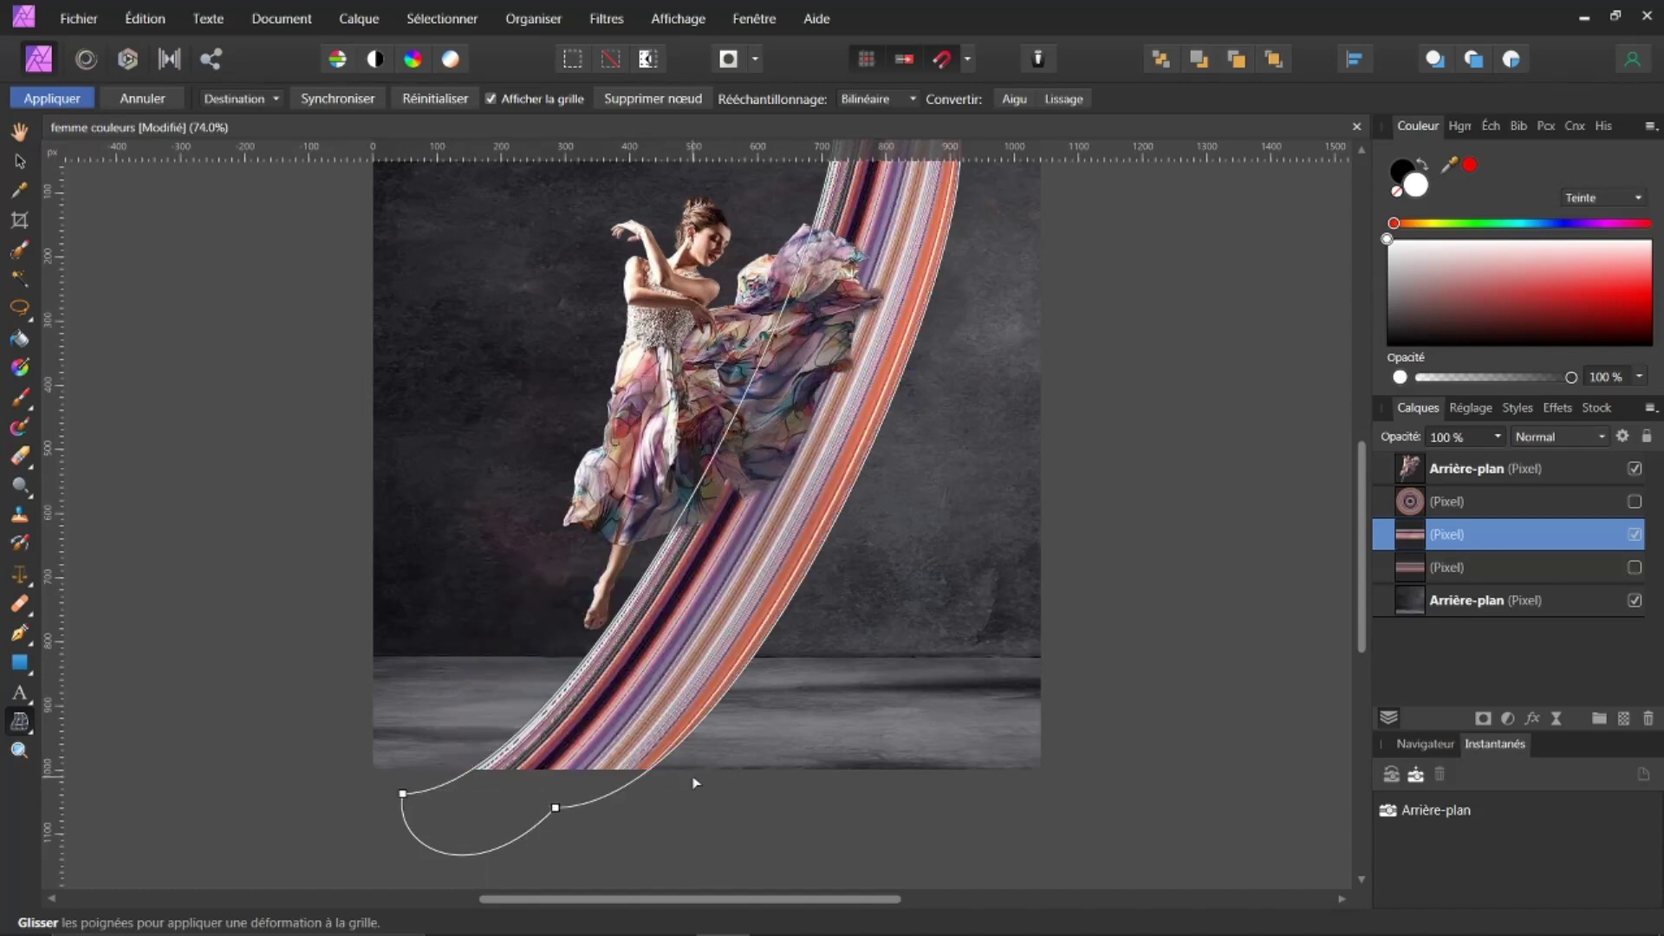
- Swing the band-side handles of the two lower corner nodes to the left so the ribbon's lower end curves toward the image's lower-left corner
click(557, 809)
drag(768, 812, 334, 742)
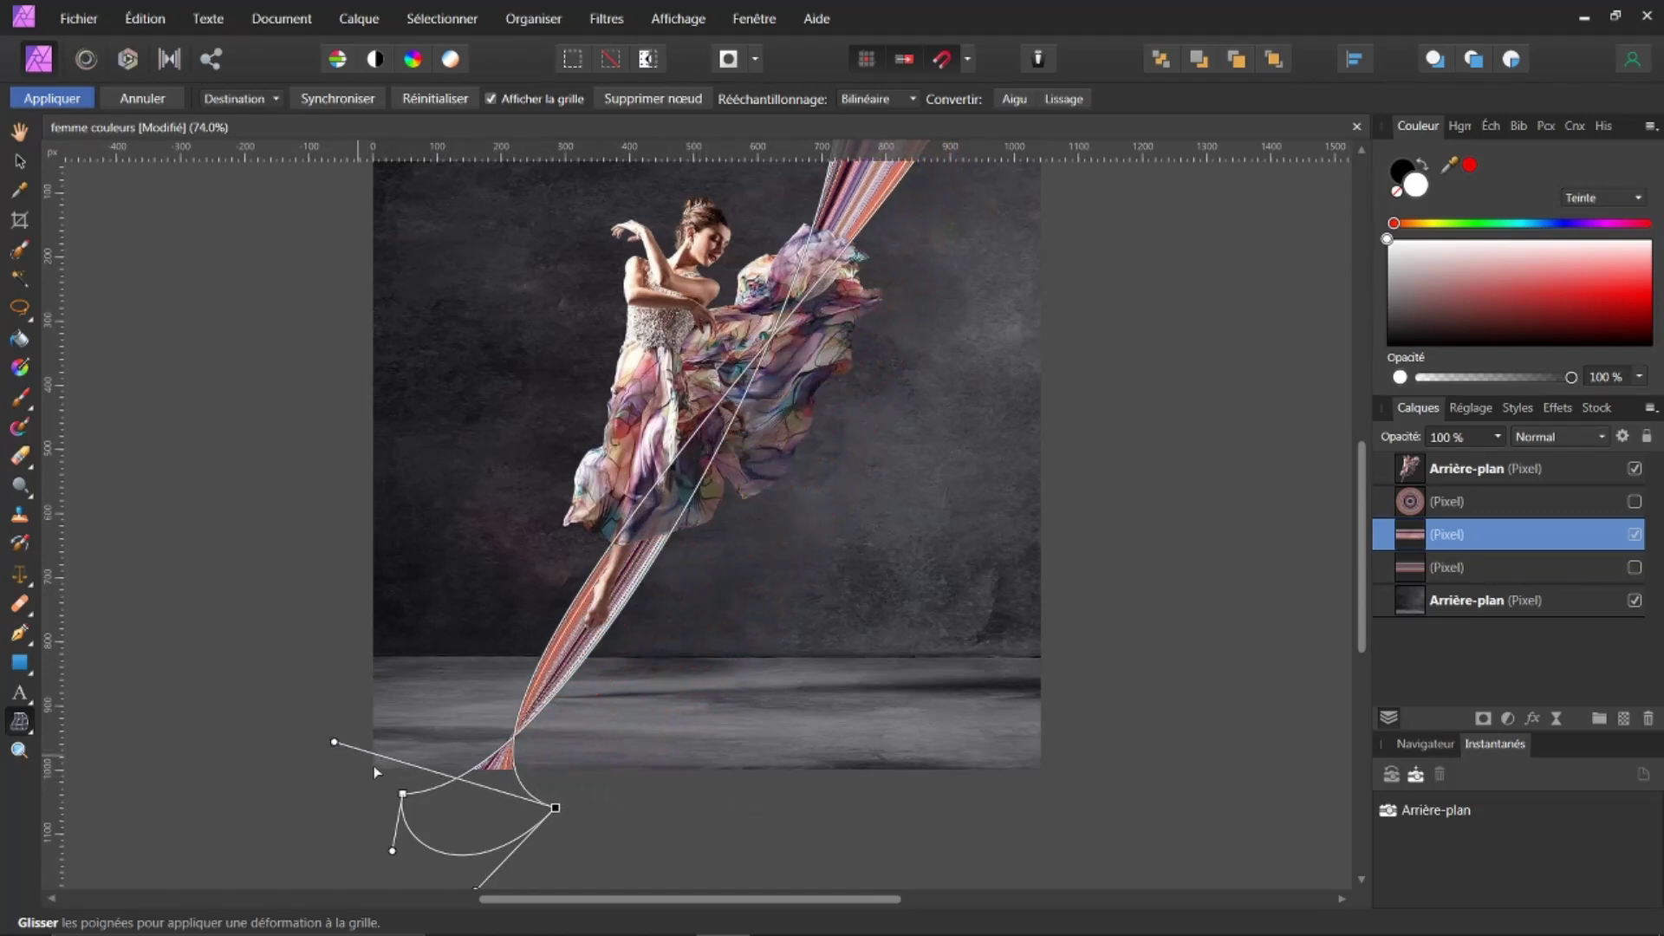
click(403, 795)
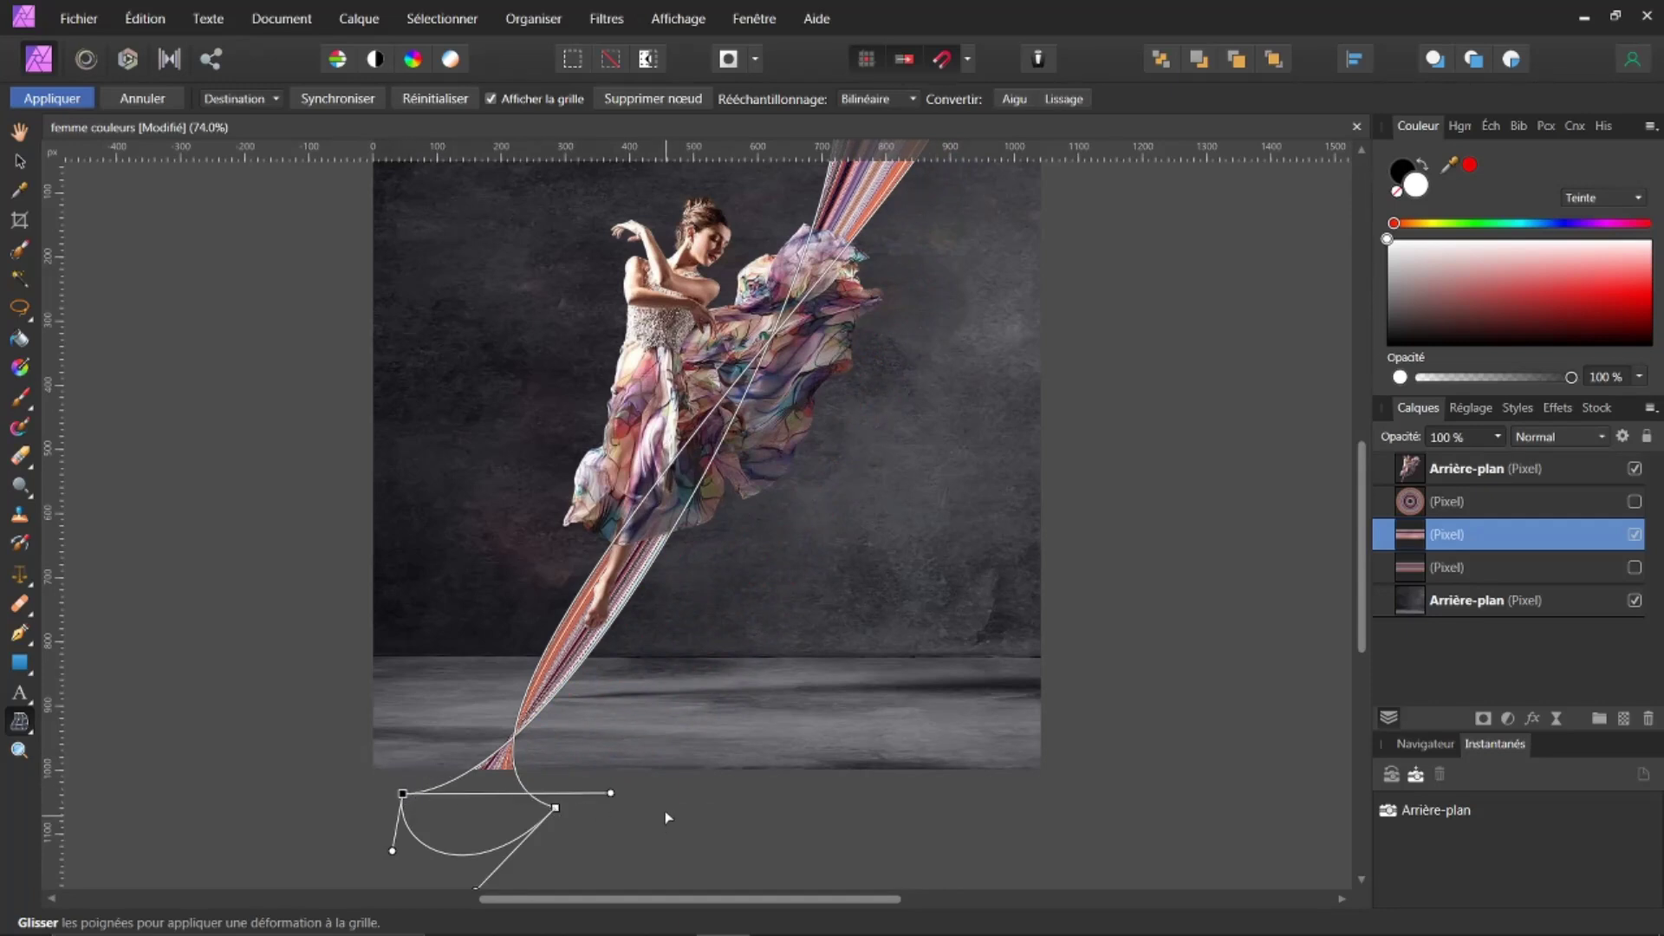
drag(611, 793, 288, 776)
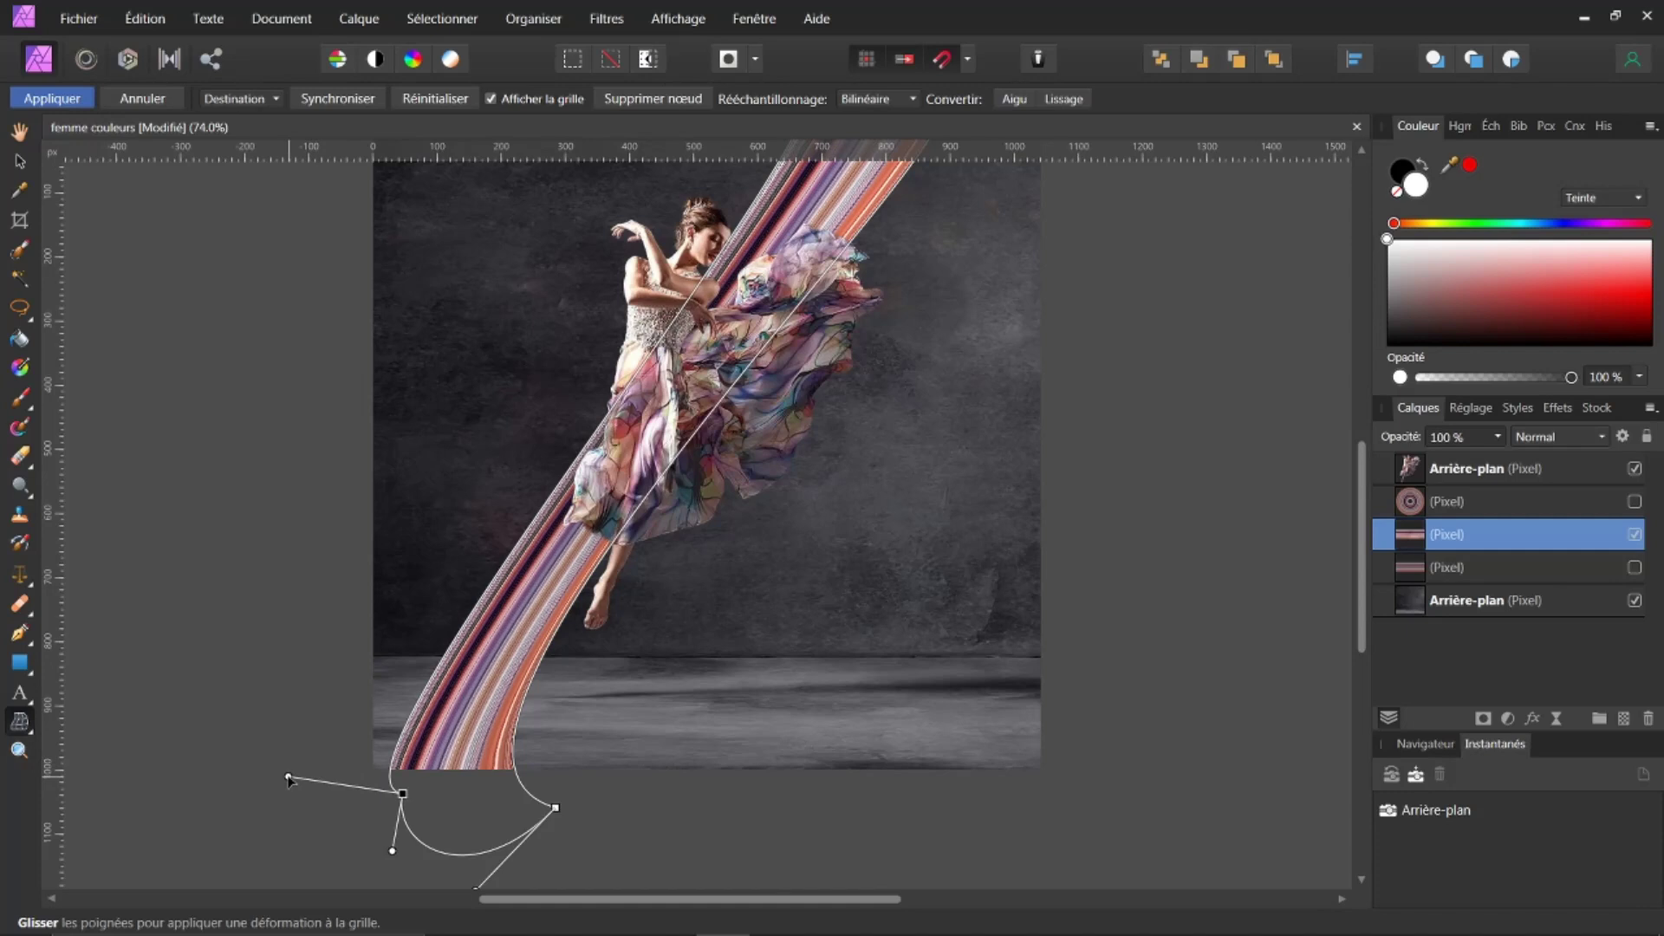
click(555, 809)
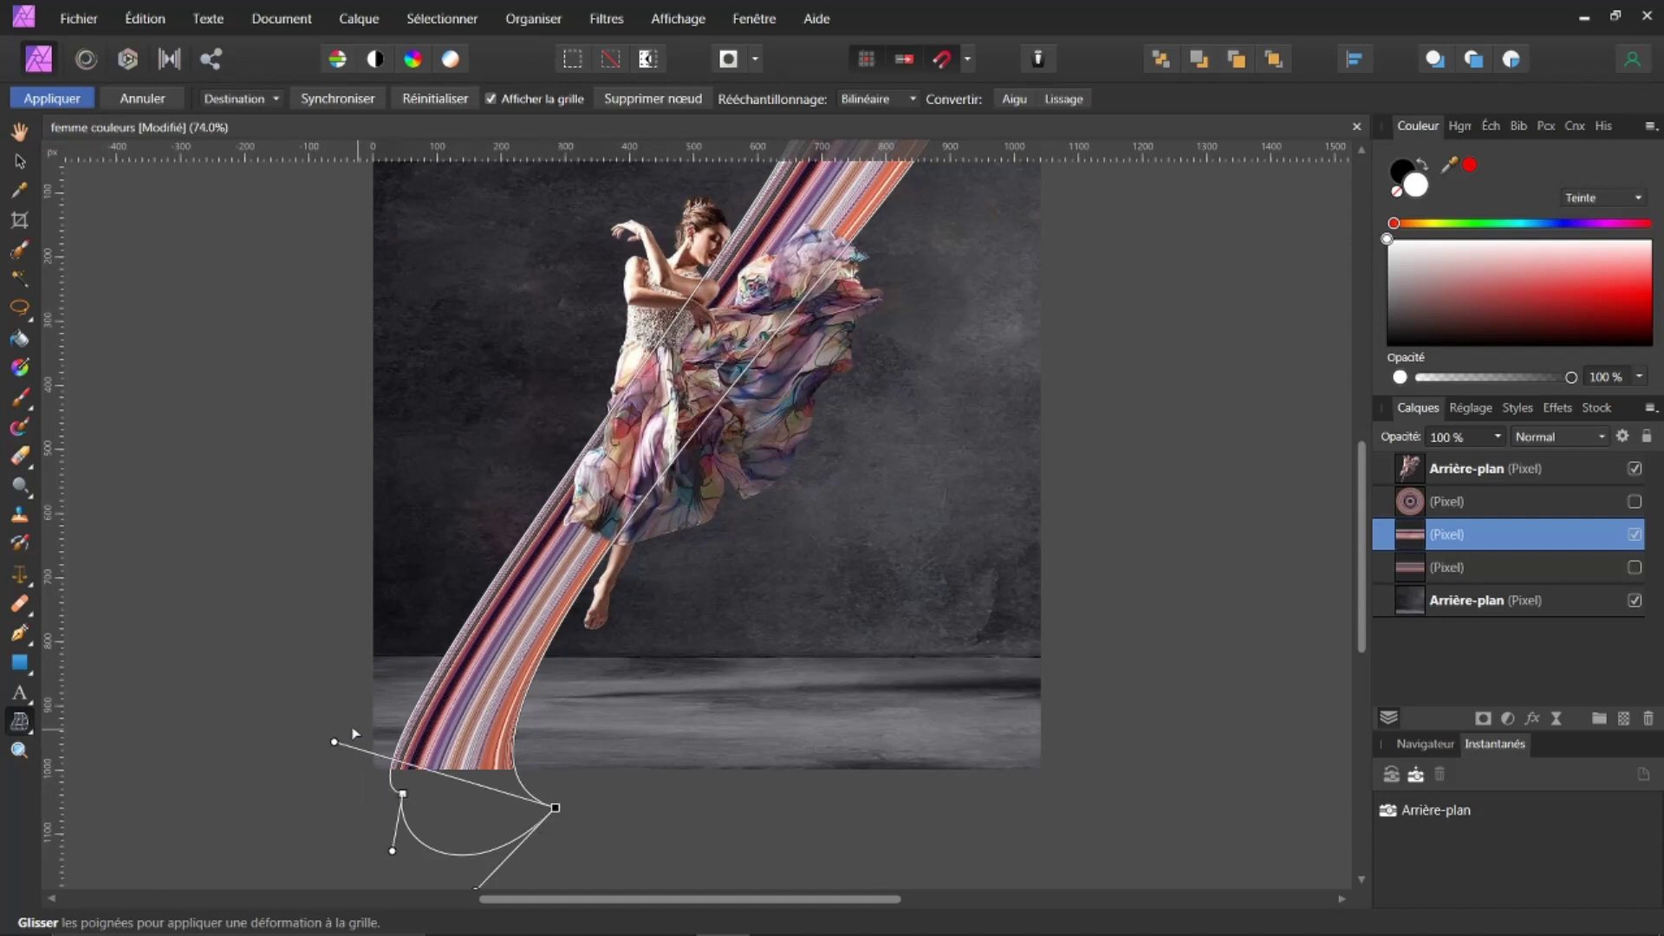
click(404, 794)
drag(291, 780, 256, 795)
- Shift both lower corner nodes slightly right and extend their band-side handles further left to strengthen the ribbon's lower curve
drag(556, 808, 608, 795)
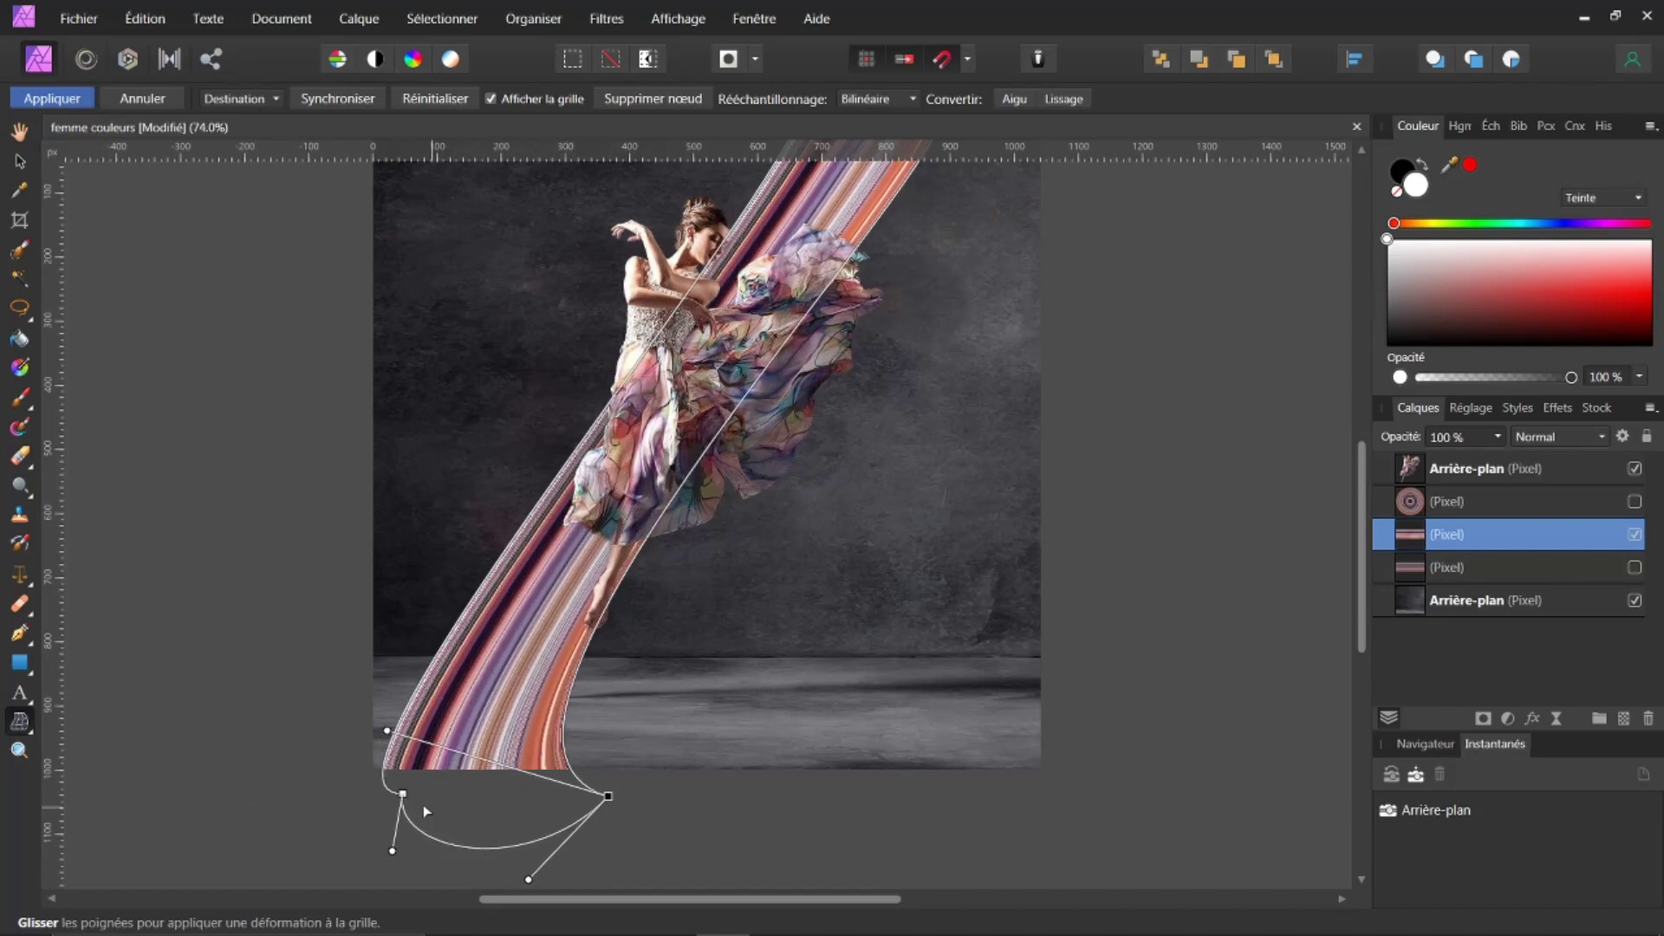
drag(403, 796, 457, 789)
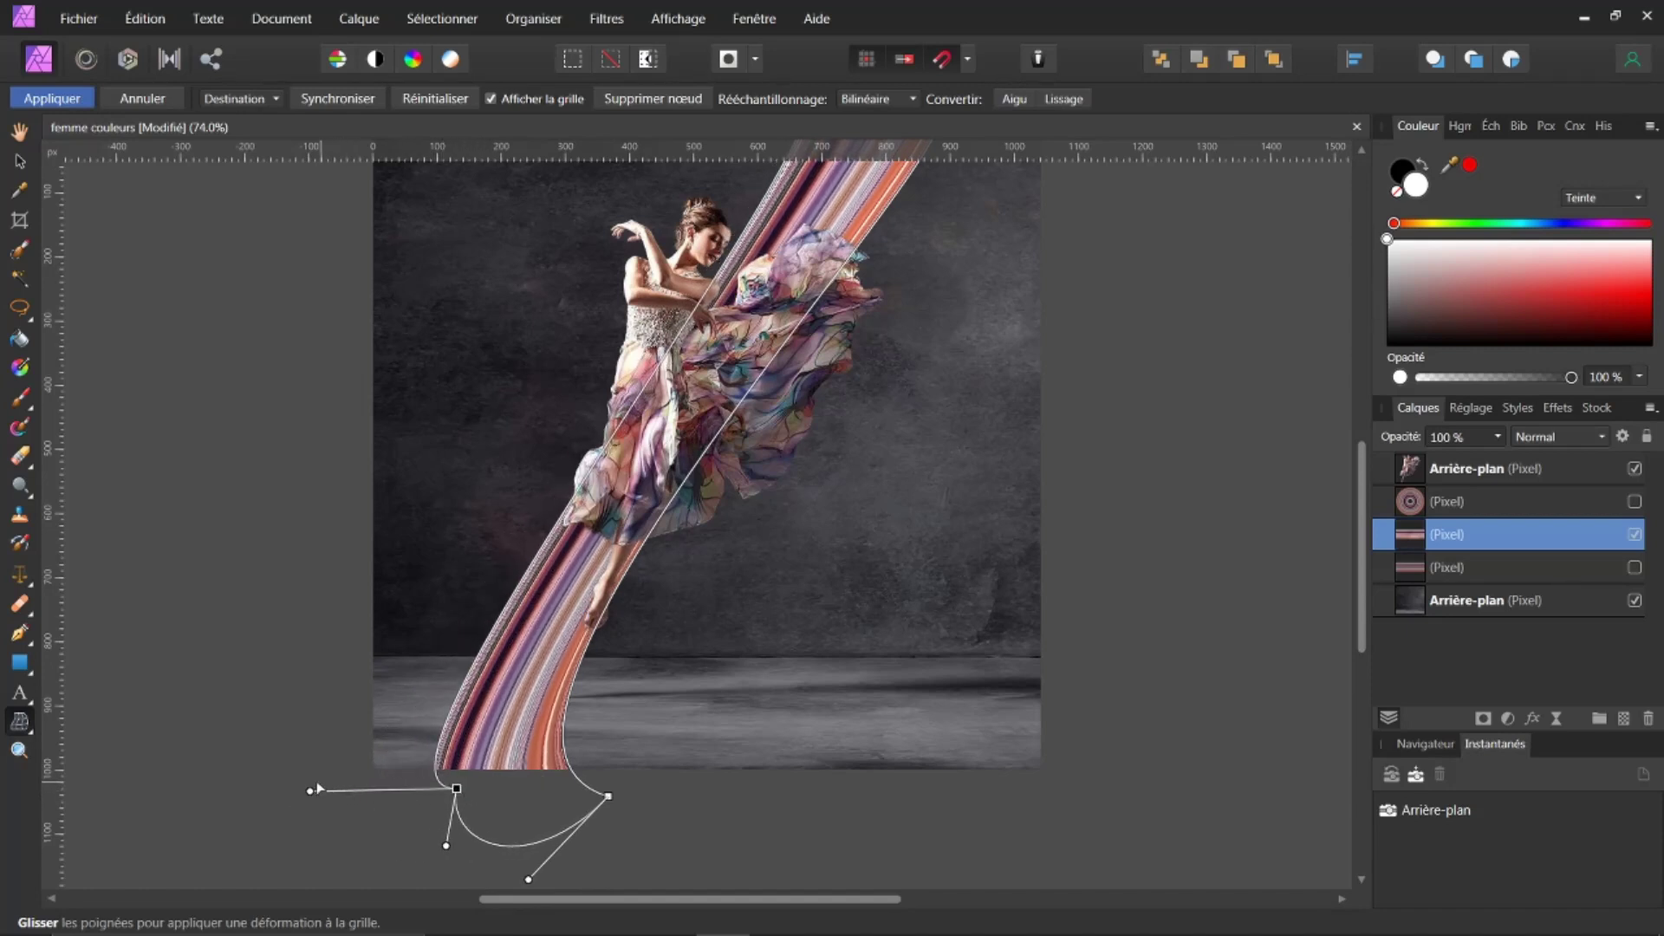
click(329, 808)
click(457, 789)
drag(310, 794, 230, 763)
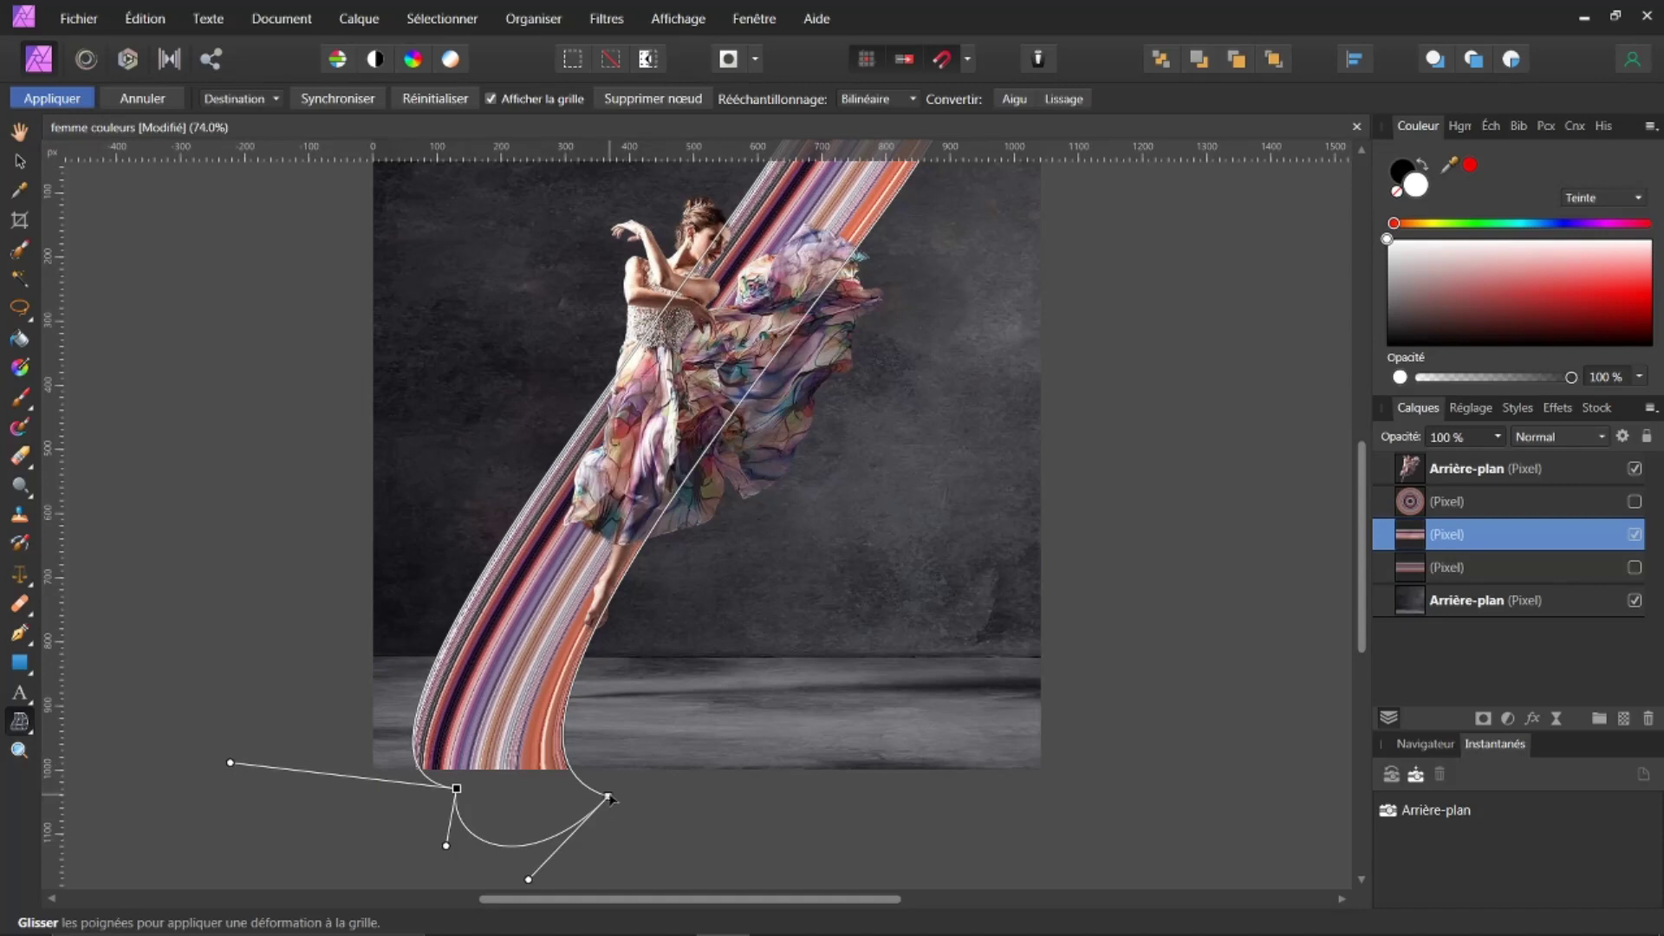
click(609, 796)
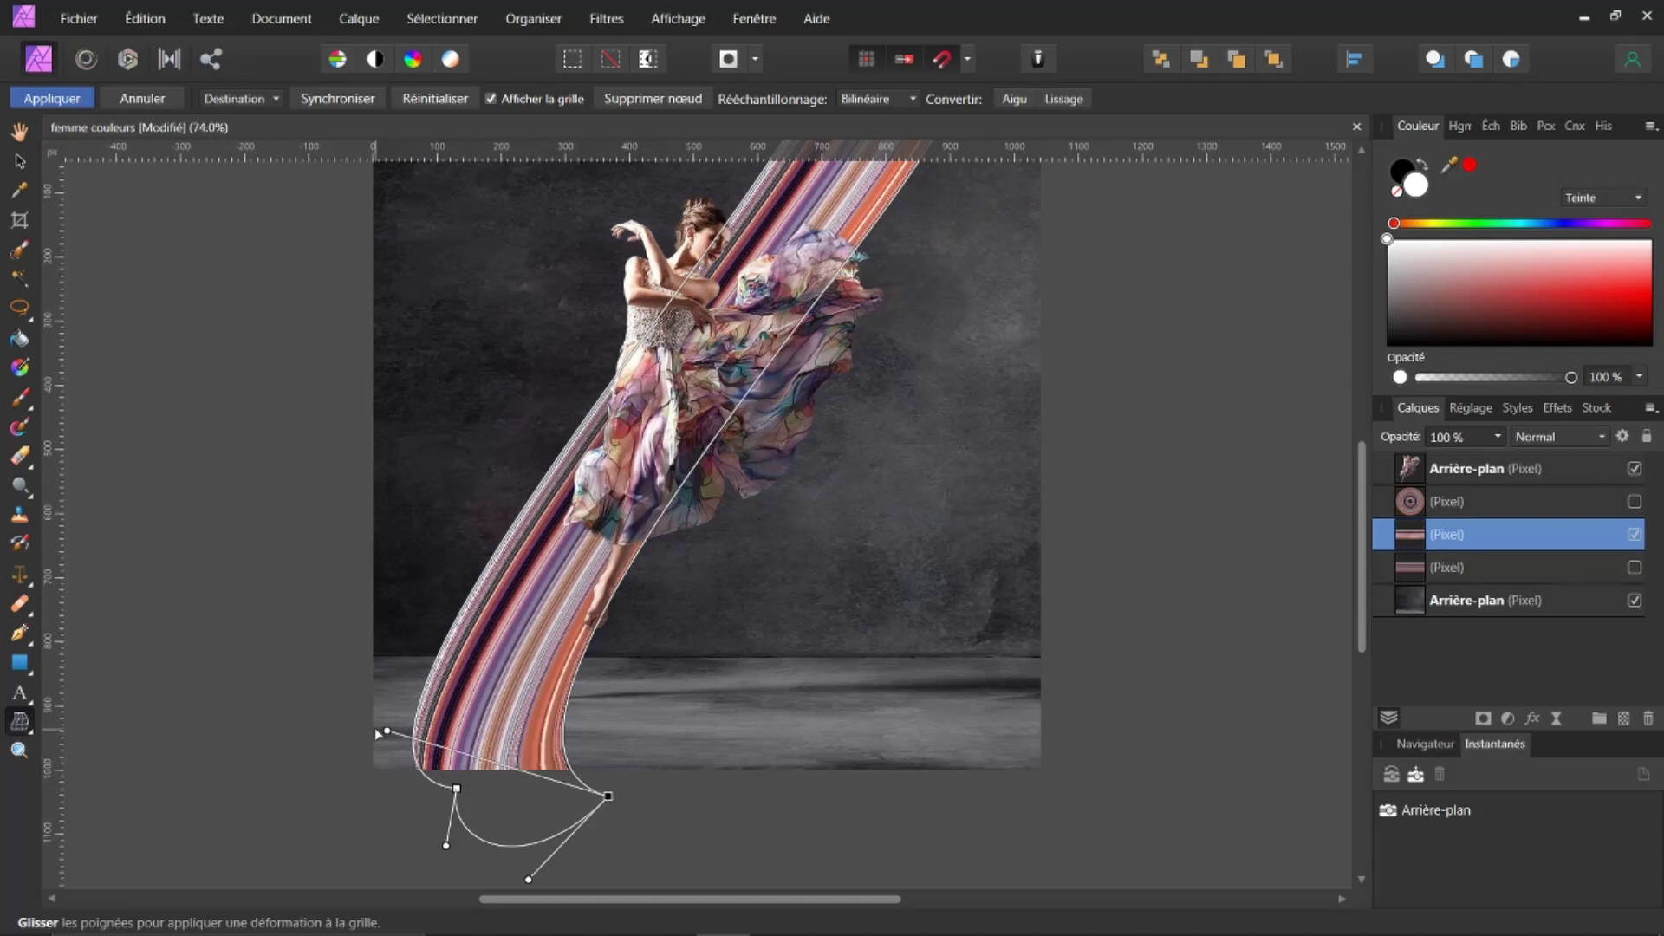
drag(387, 730, 274, 709)
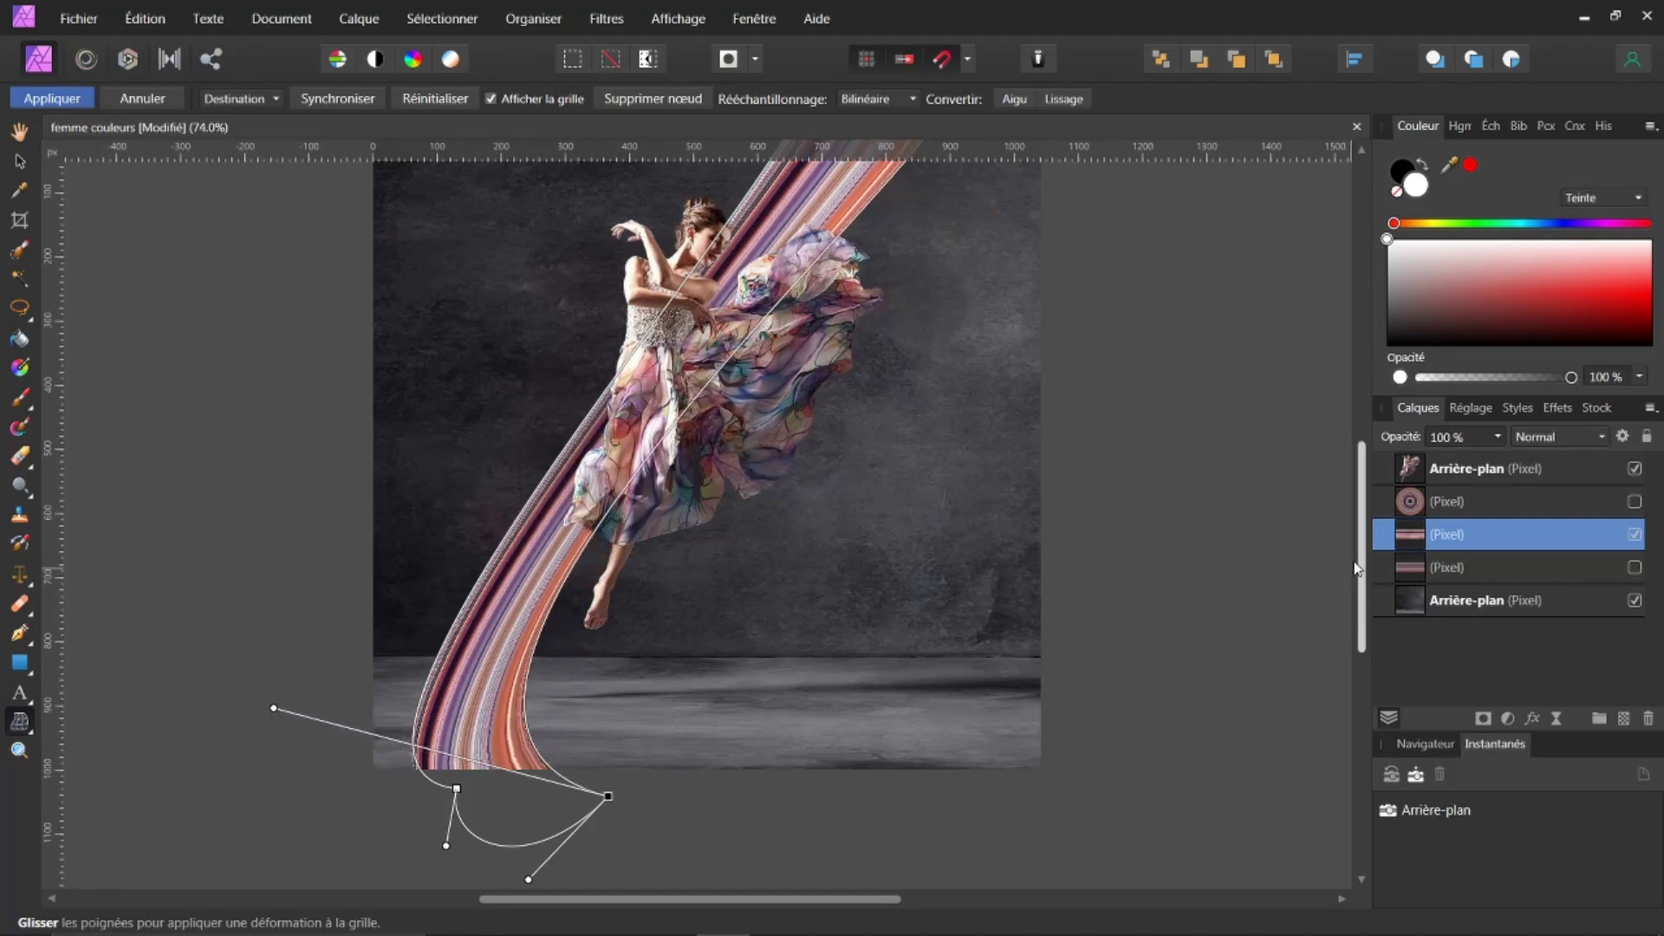
- Hide the top Arrière-plan dancer layer and swap the warp's two upper corner nodes to twist the ribbon
drag(1364, 564, 1368, 486)
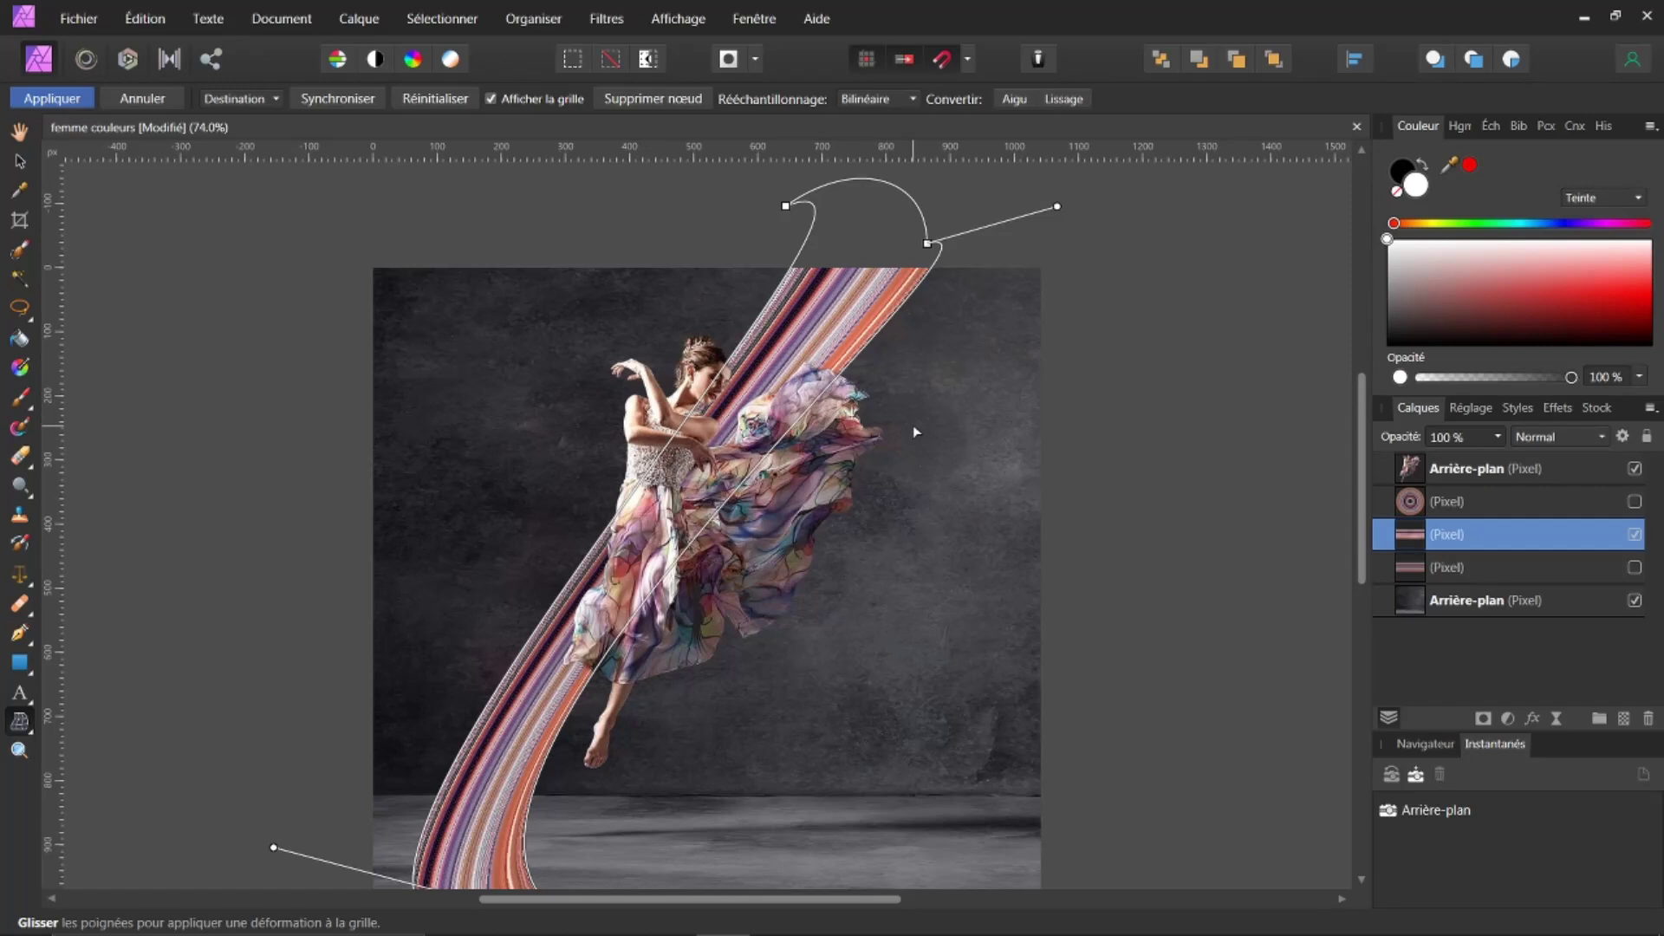
click(1634, 470)
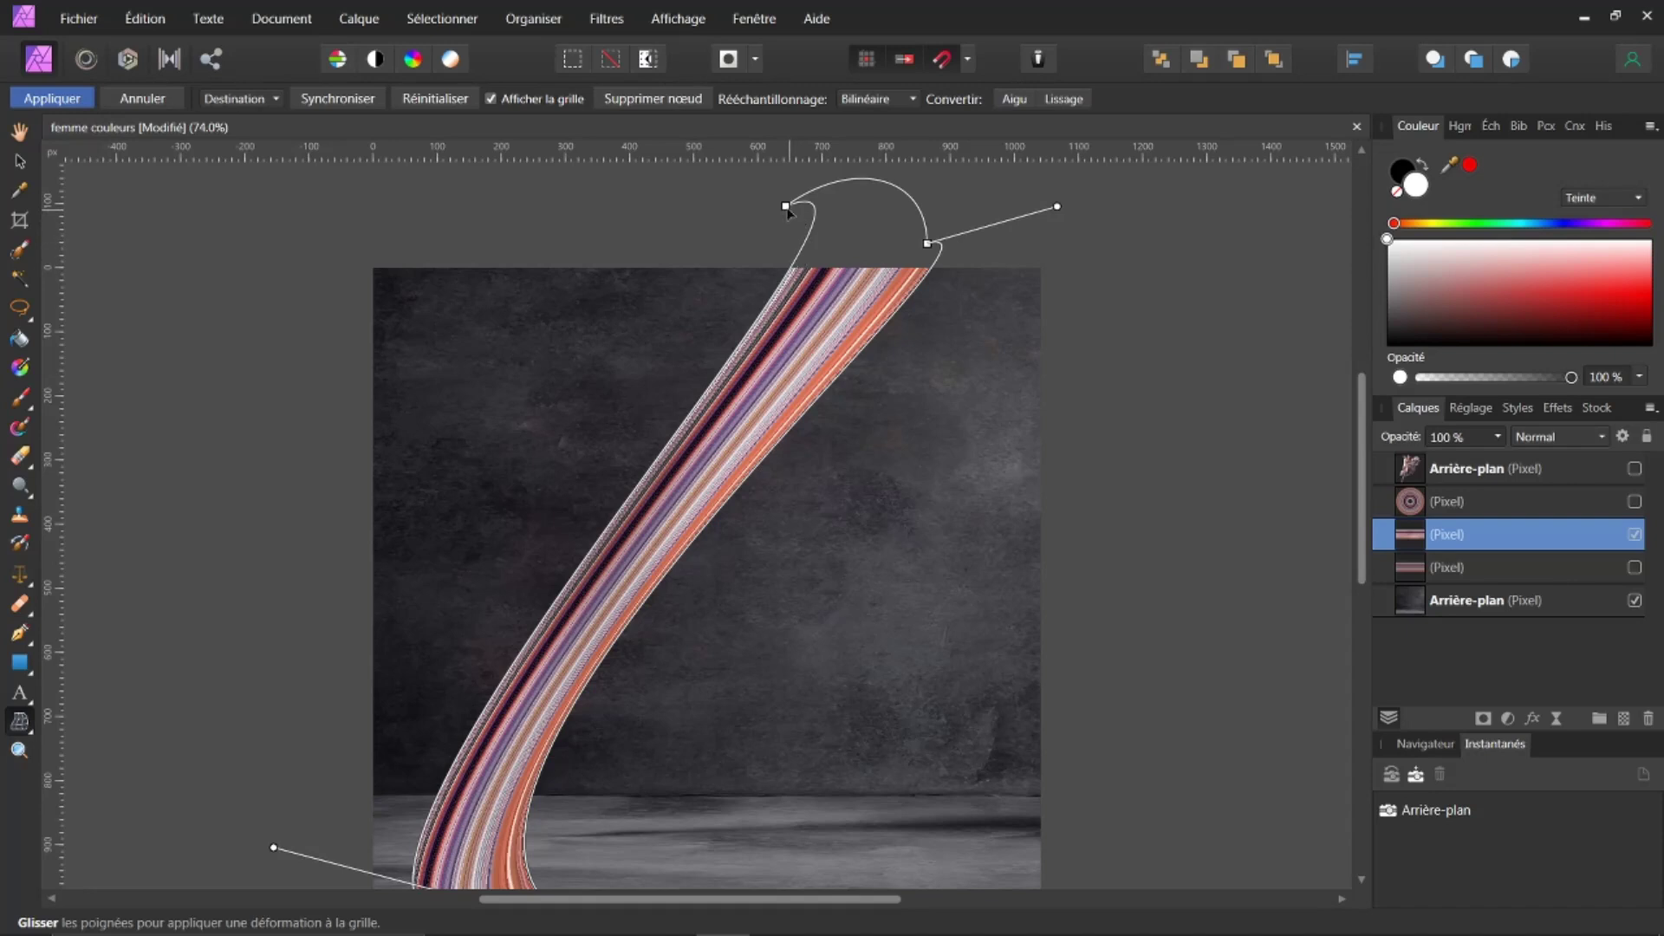
drag(785, 206, 752, 217)
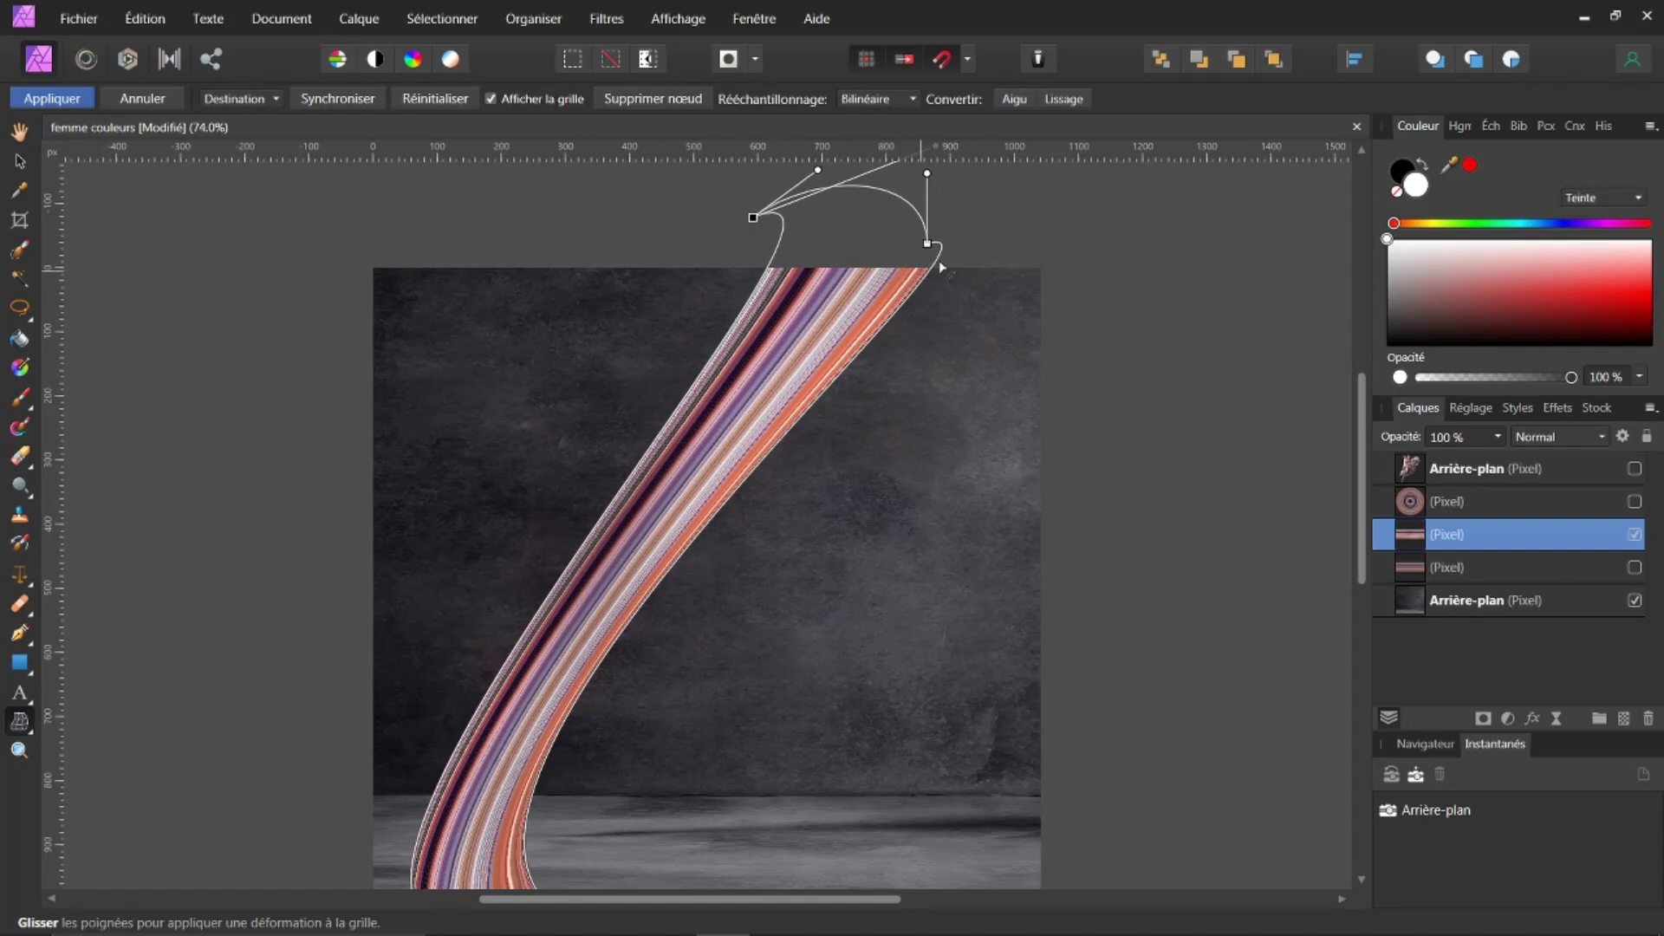
drag(754, 220, 1068, 250)
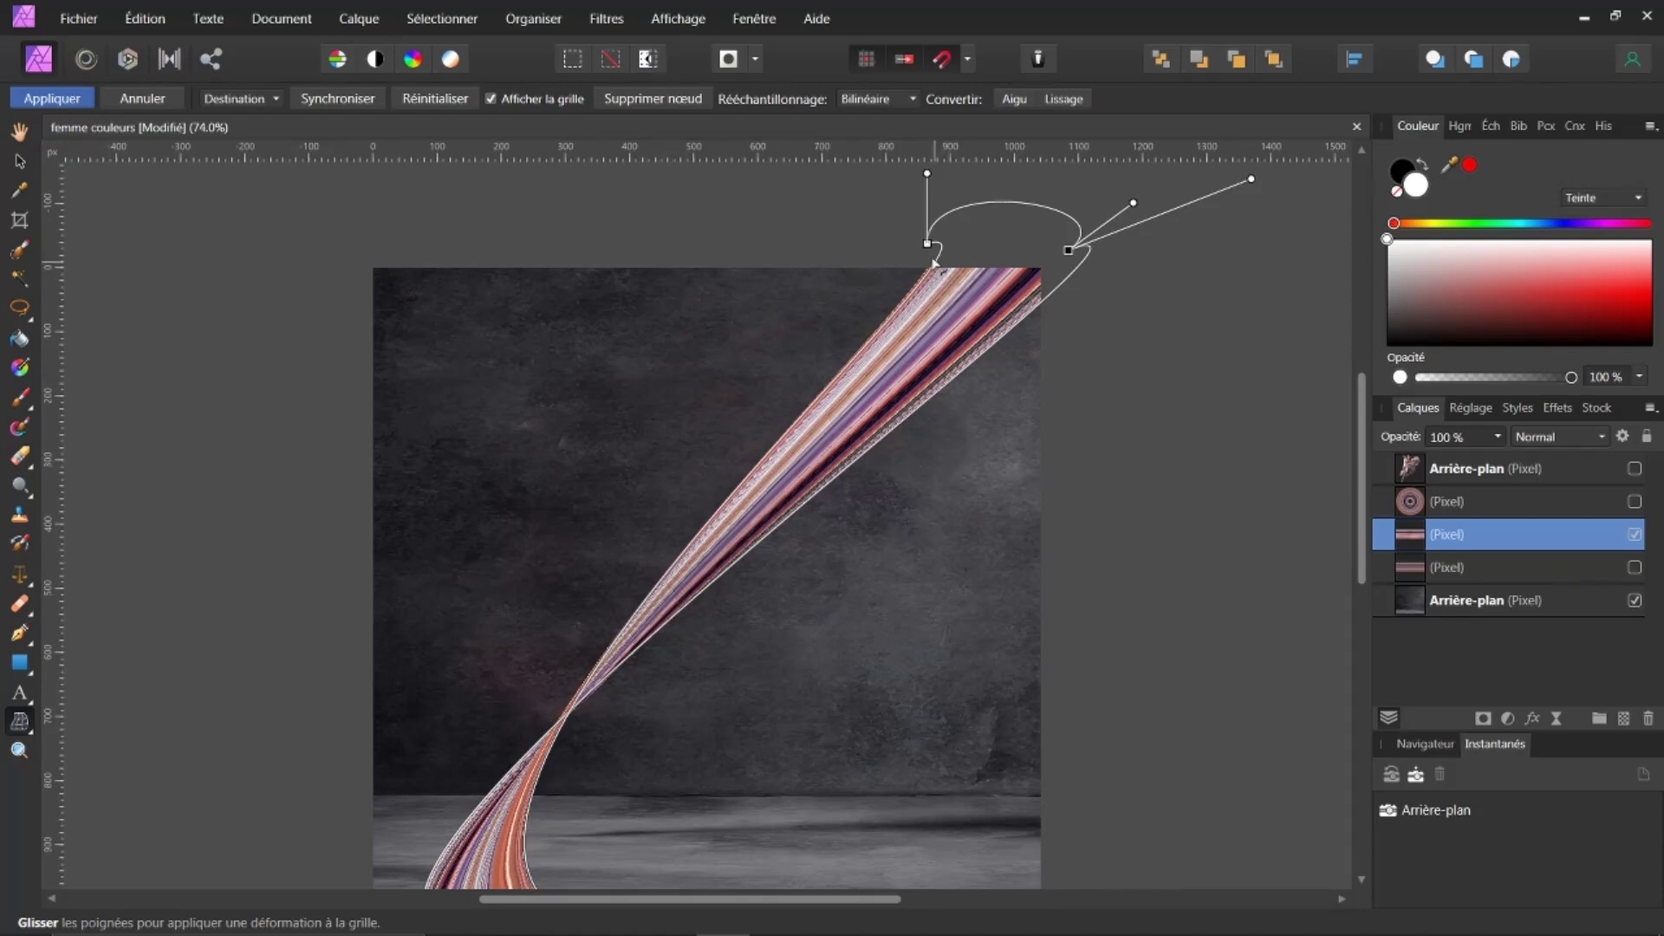
drag(928, 245, 807, 253)
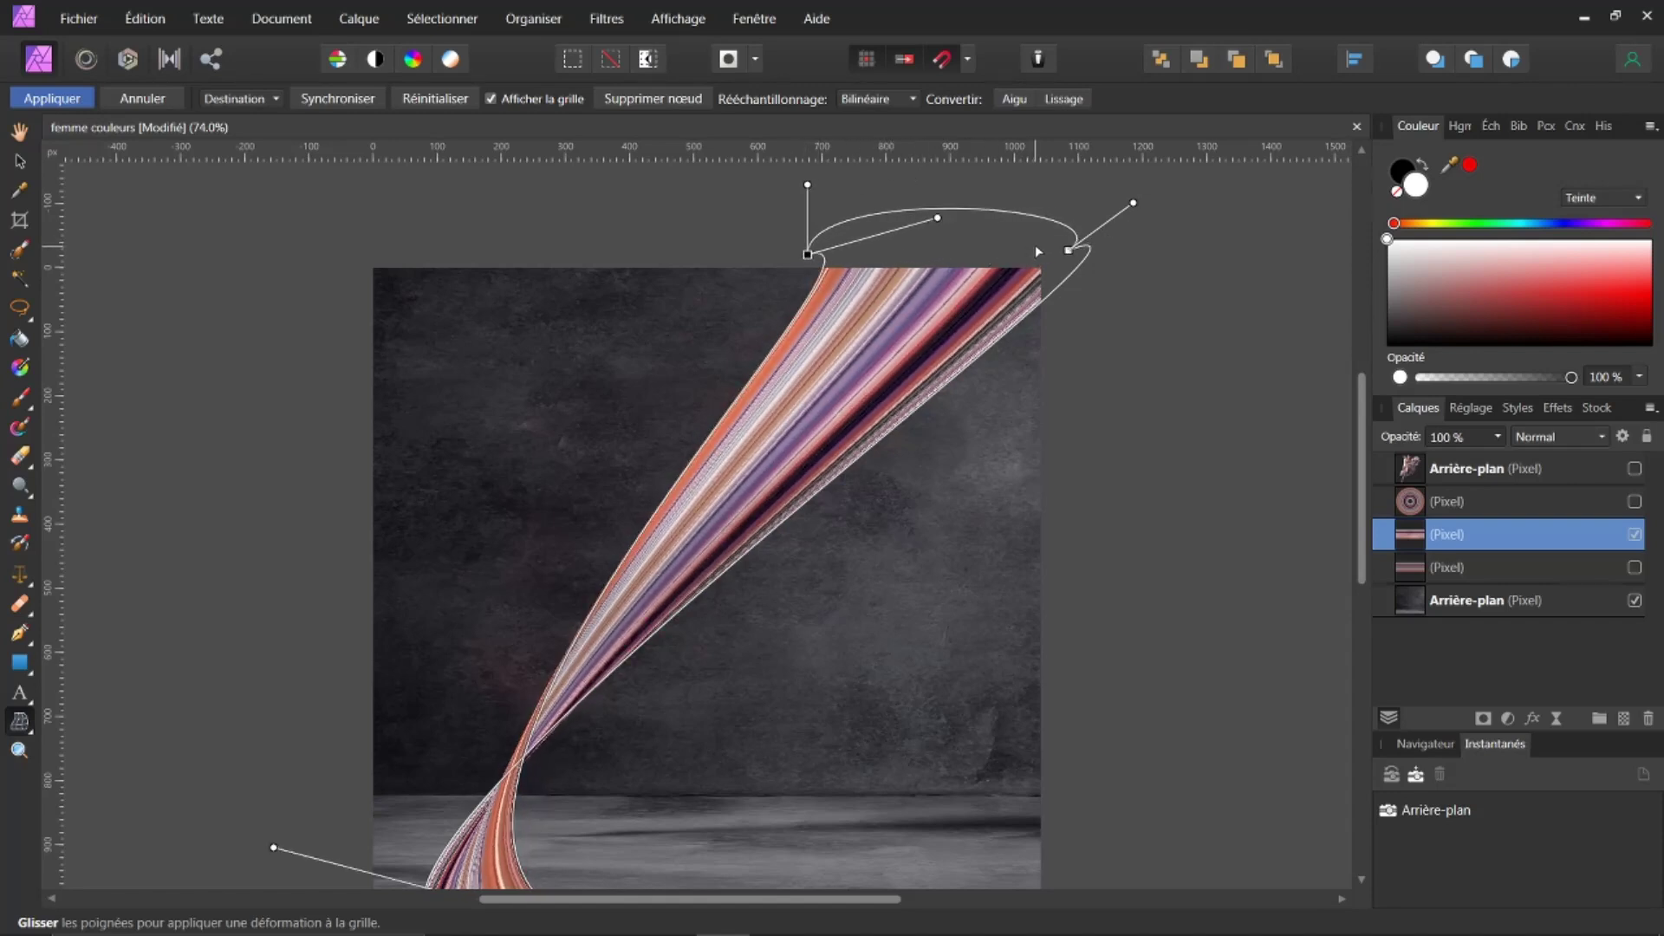
drag(1071, 254, 970, 246)
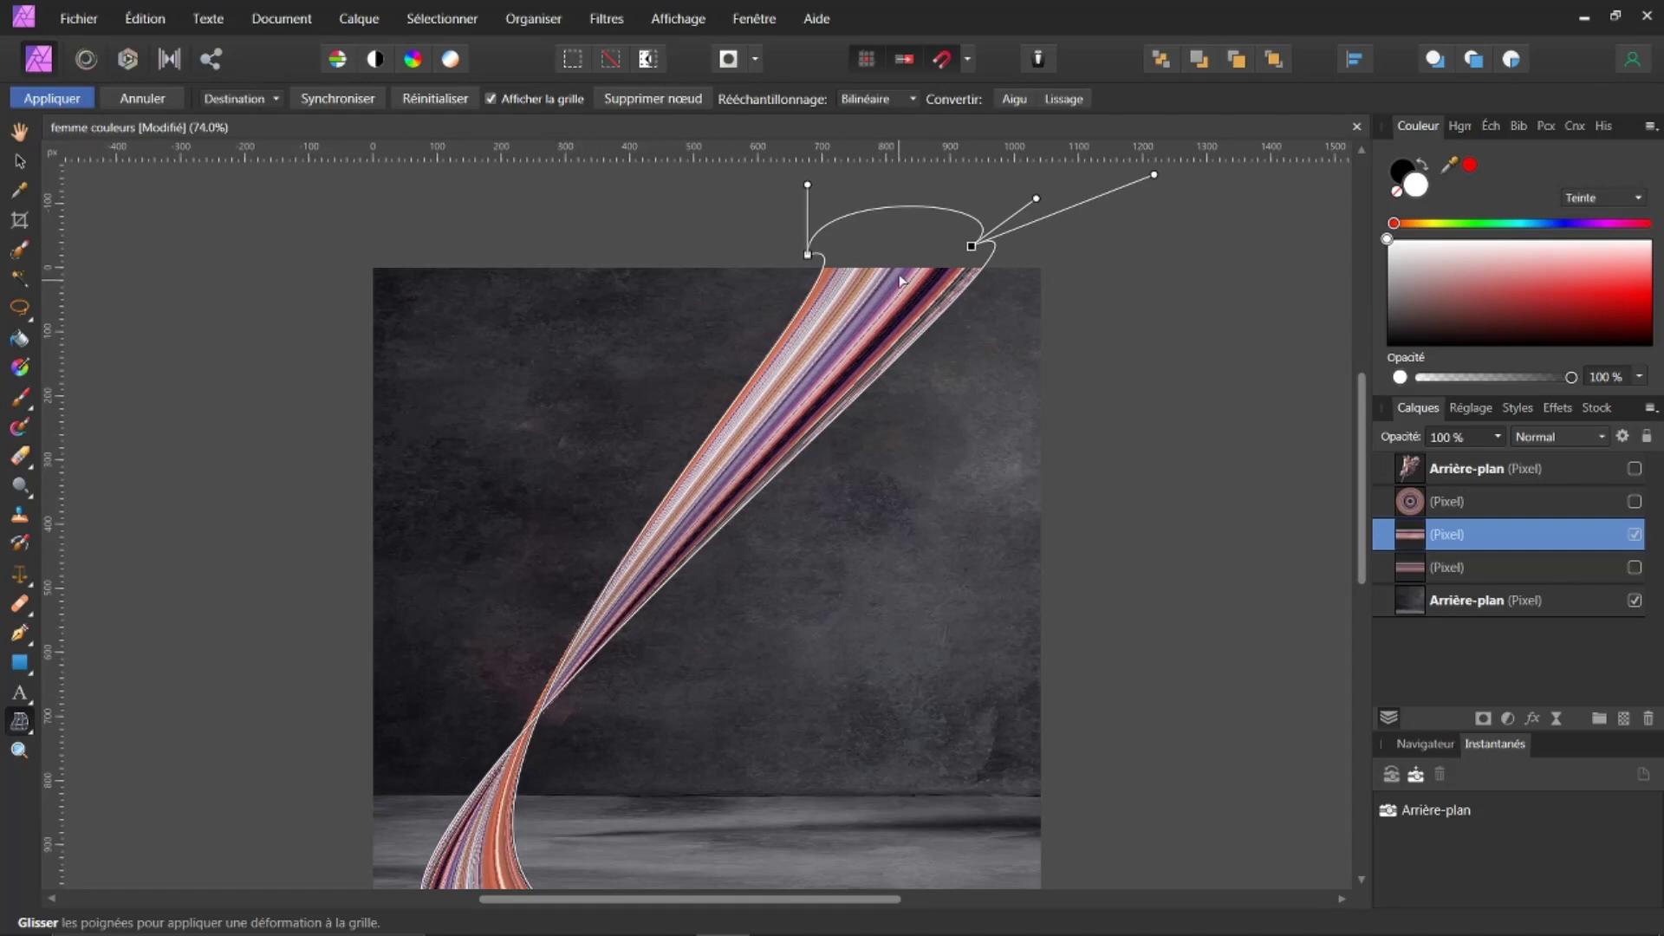
- Pull the upper-left node's band-side handle far down and right, and reshape the warp's top edge, so the ribbon folds over near the top
click(808, 256)
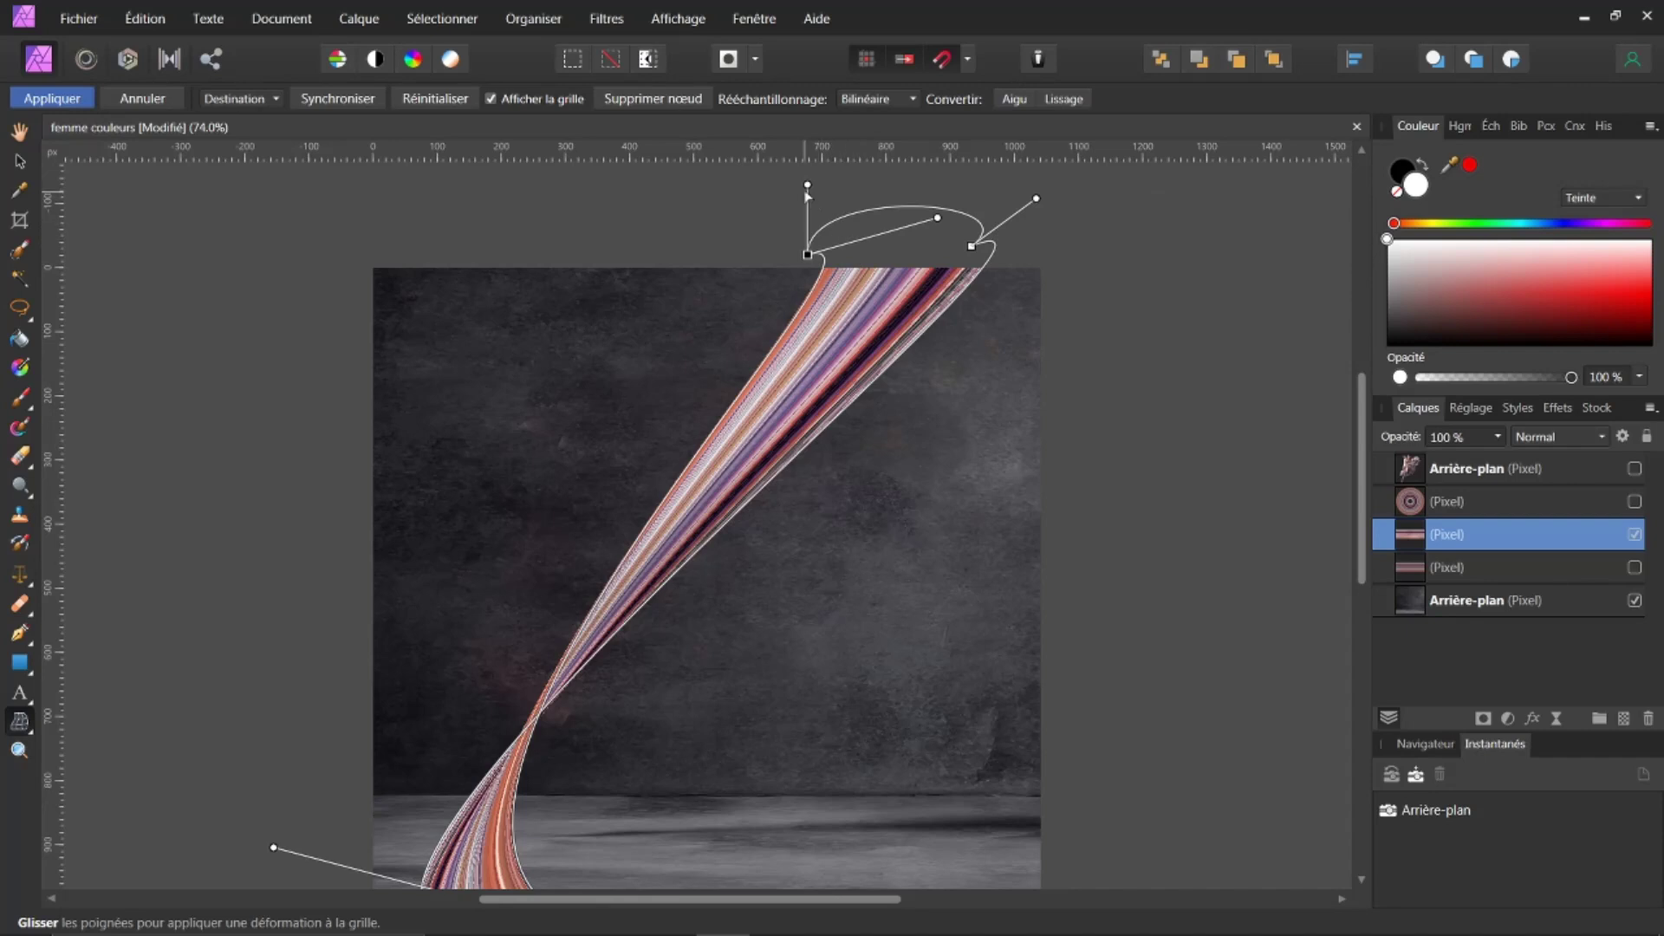
mouse_move(809, 185)
mouse_down()
mouse_move(919, 277)
mouse_move(968, 392)
mouse_move(949, 351)
mouse_move(867, 325)
mouse_move(896, 408)
mouse_move(837, 234)
mouse_move(791, 186)
mouse_up()
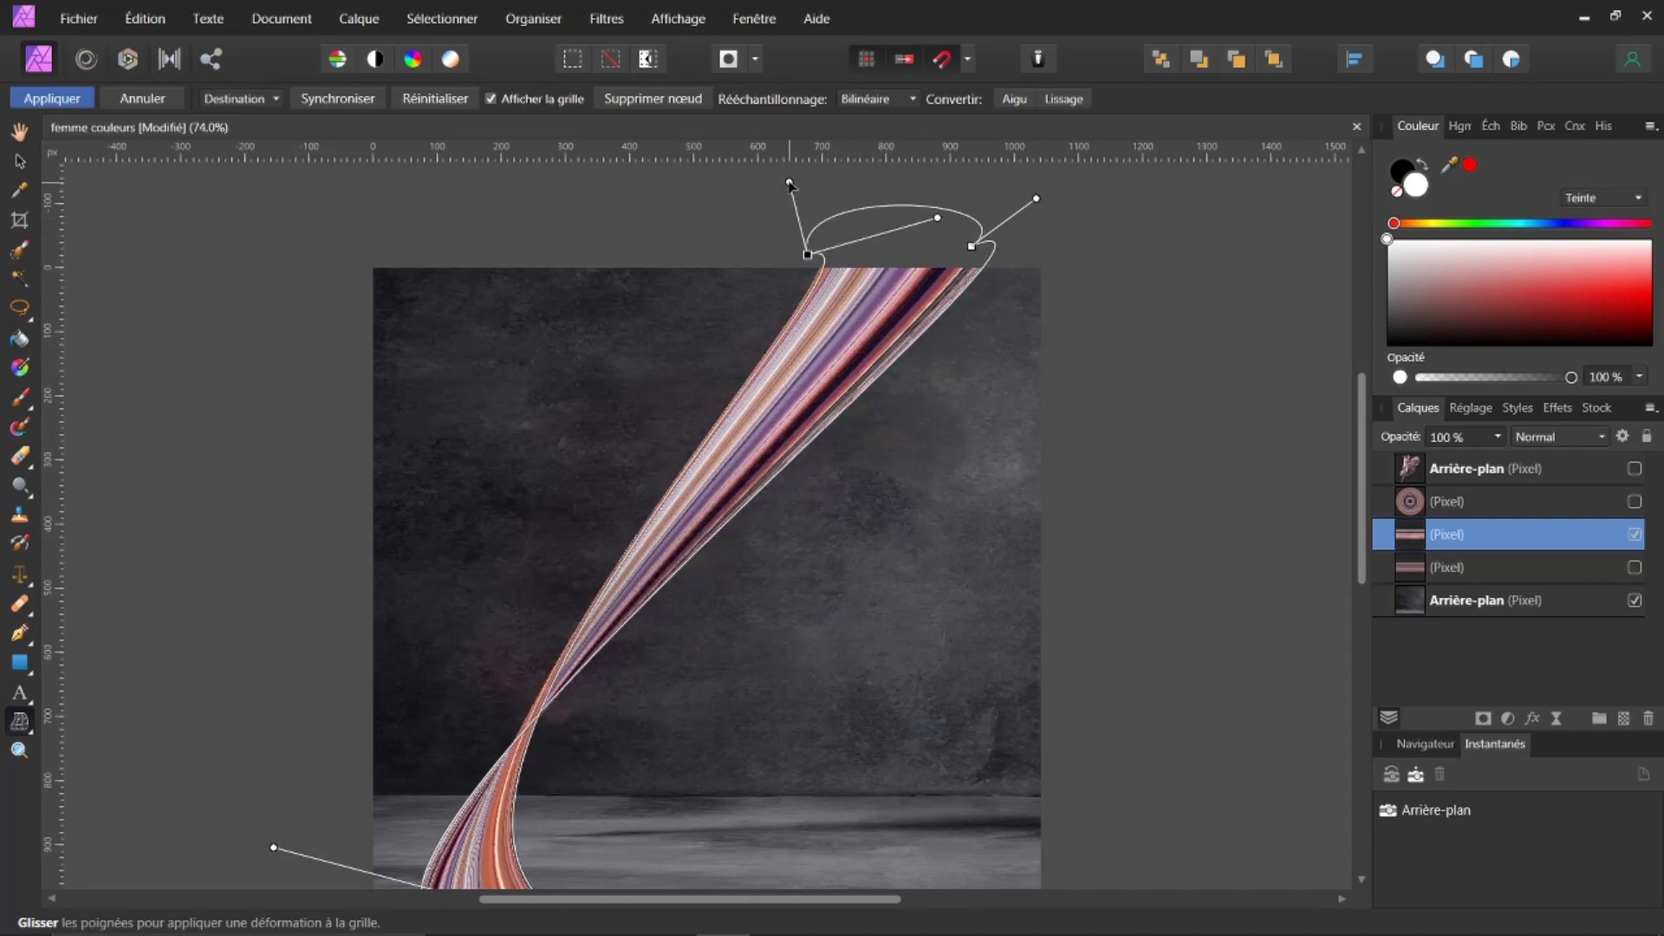
drag(939, 221, 1249, 493)
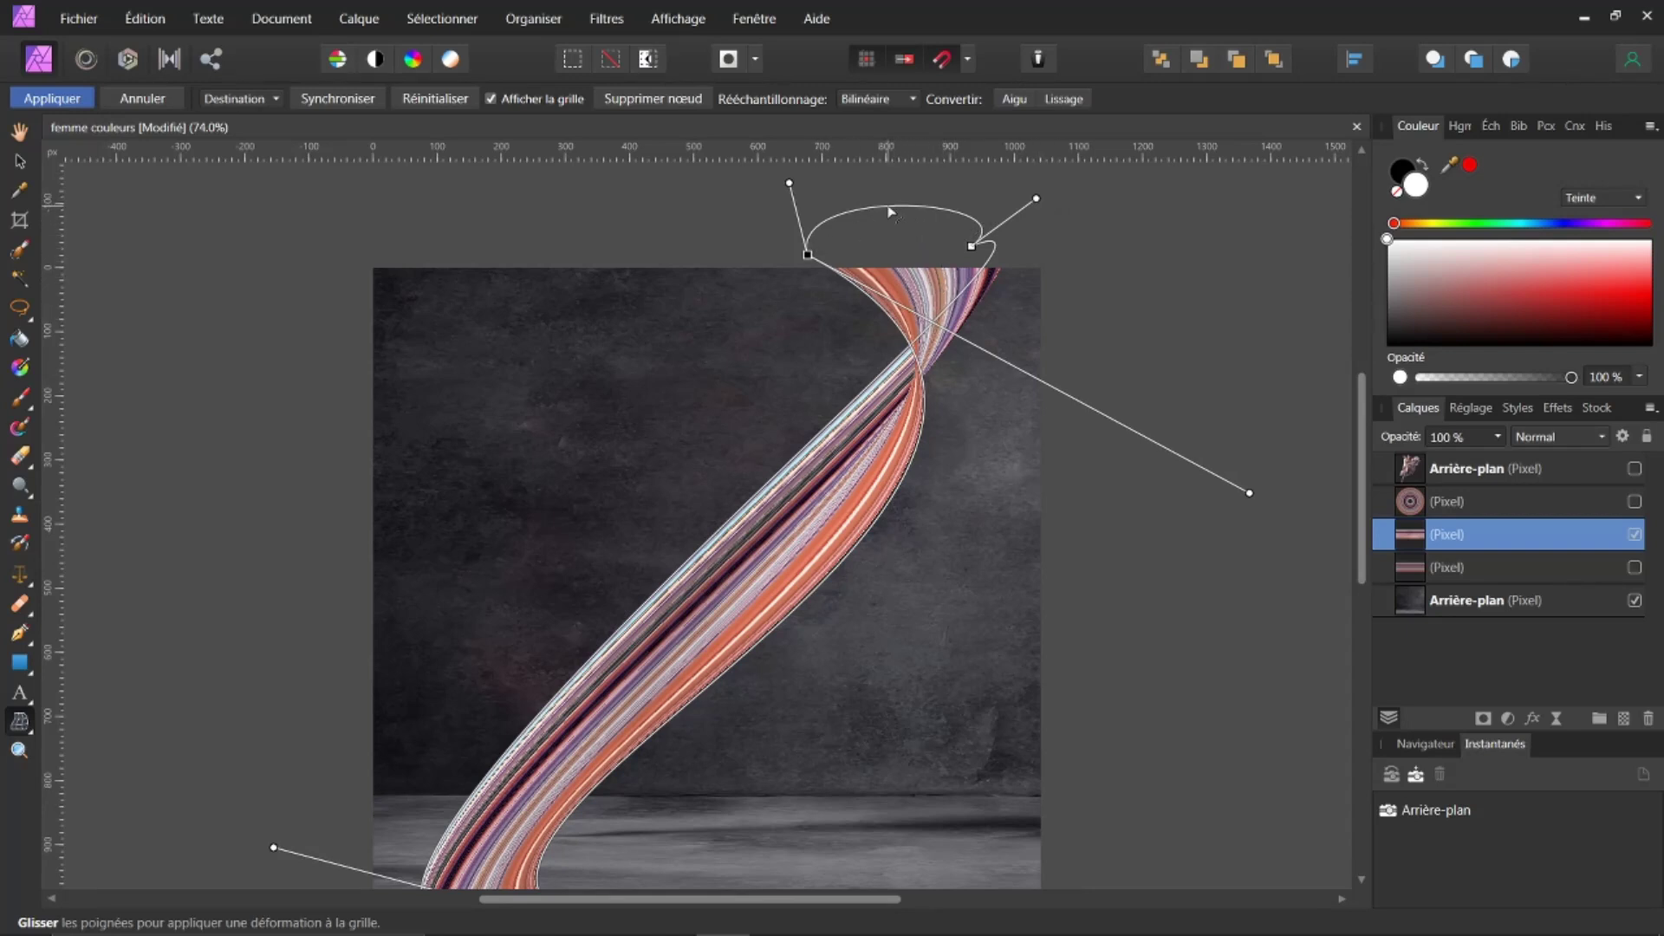
drag(895, 211, 1003, 249)
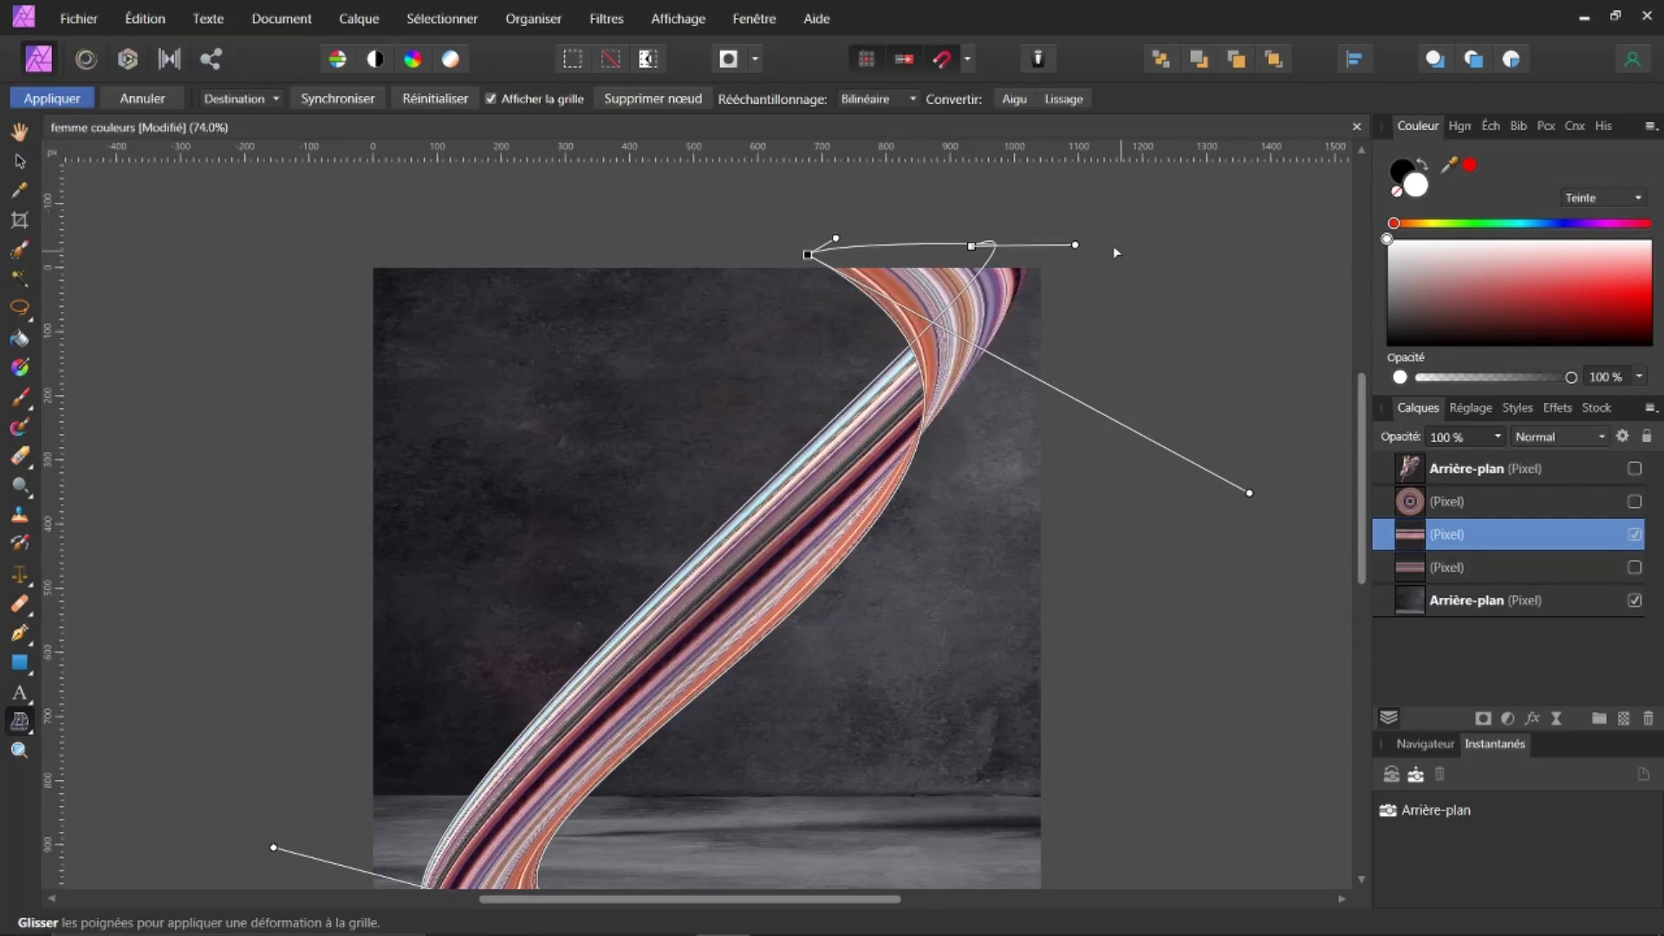
drag(1086, 250, 1088, 202)
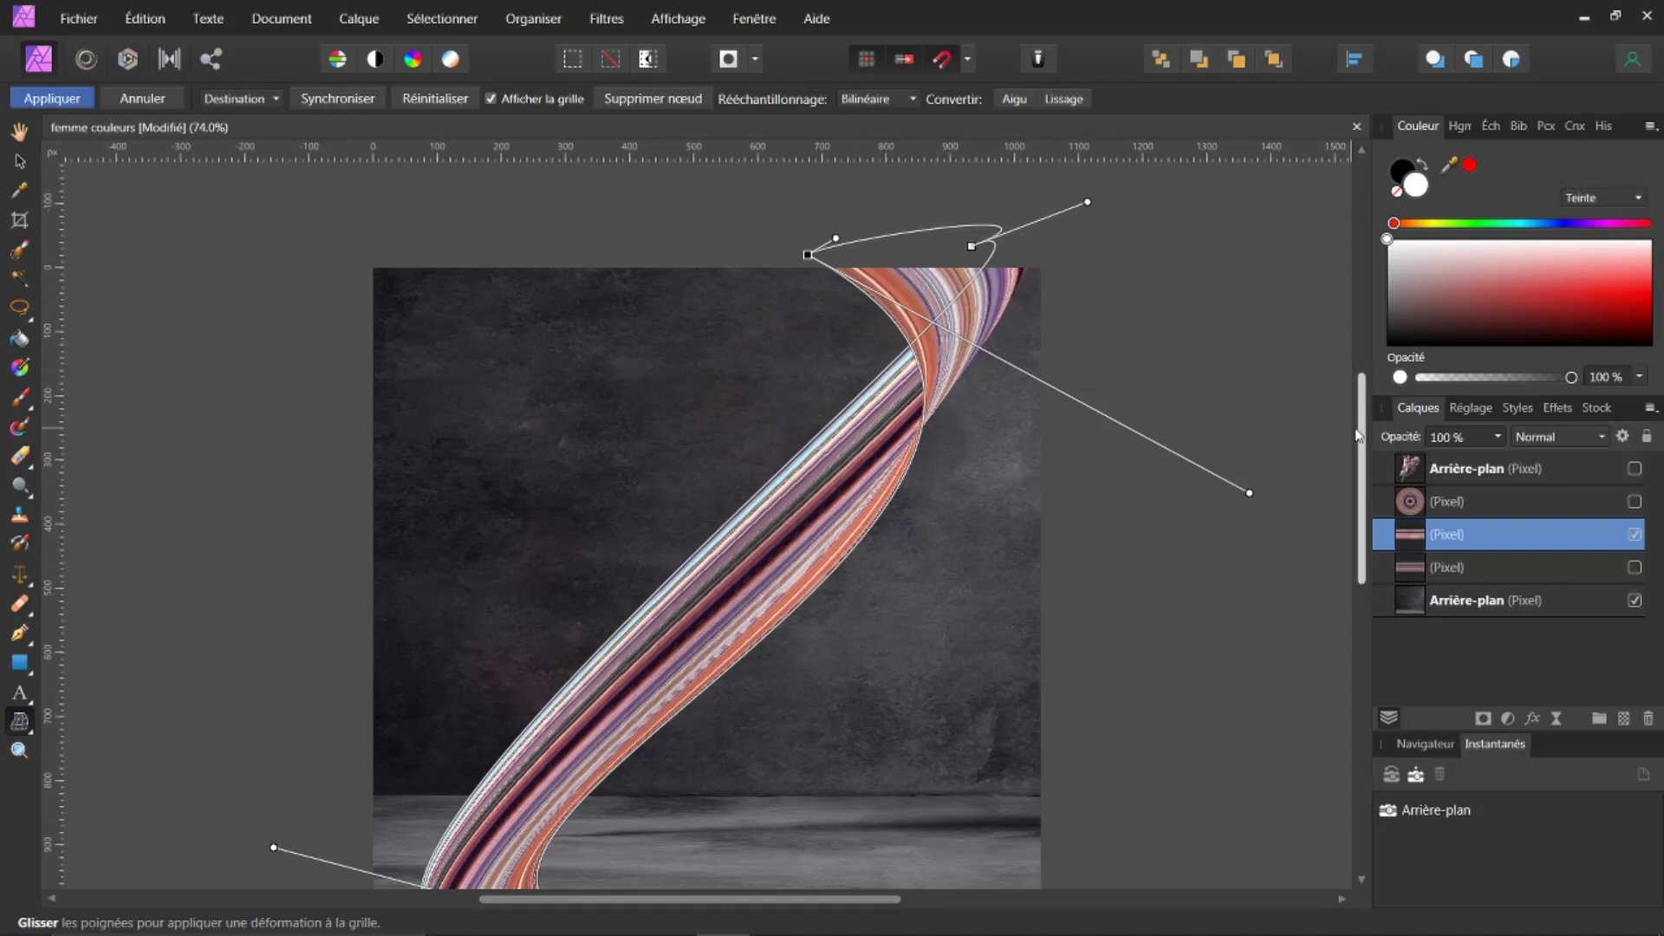
- Swap the warp's two lower corner nodes just below the canvas so the ribbon twists midway and widens toward its lower end
scroll(1363, 436, down, 2)
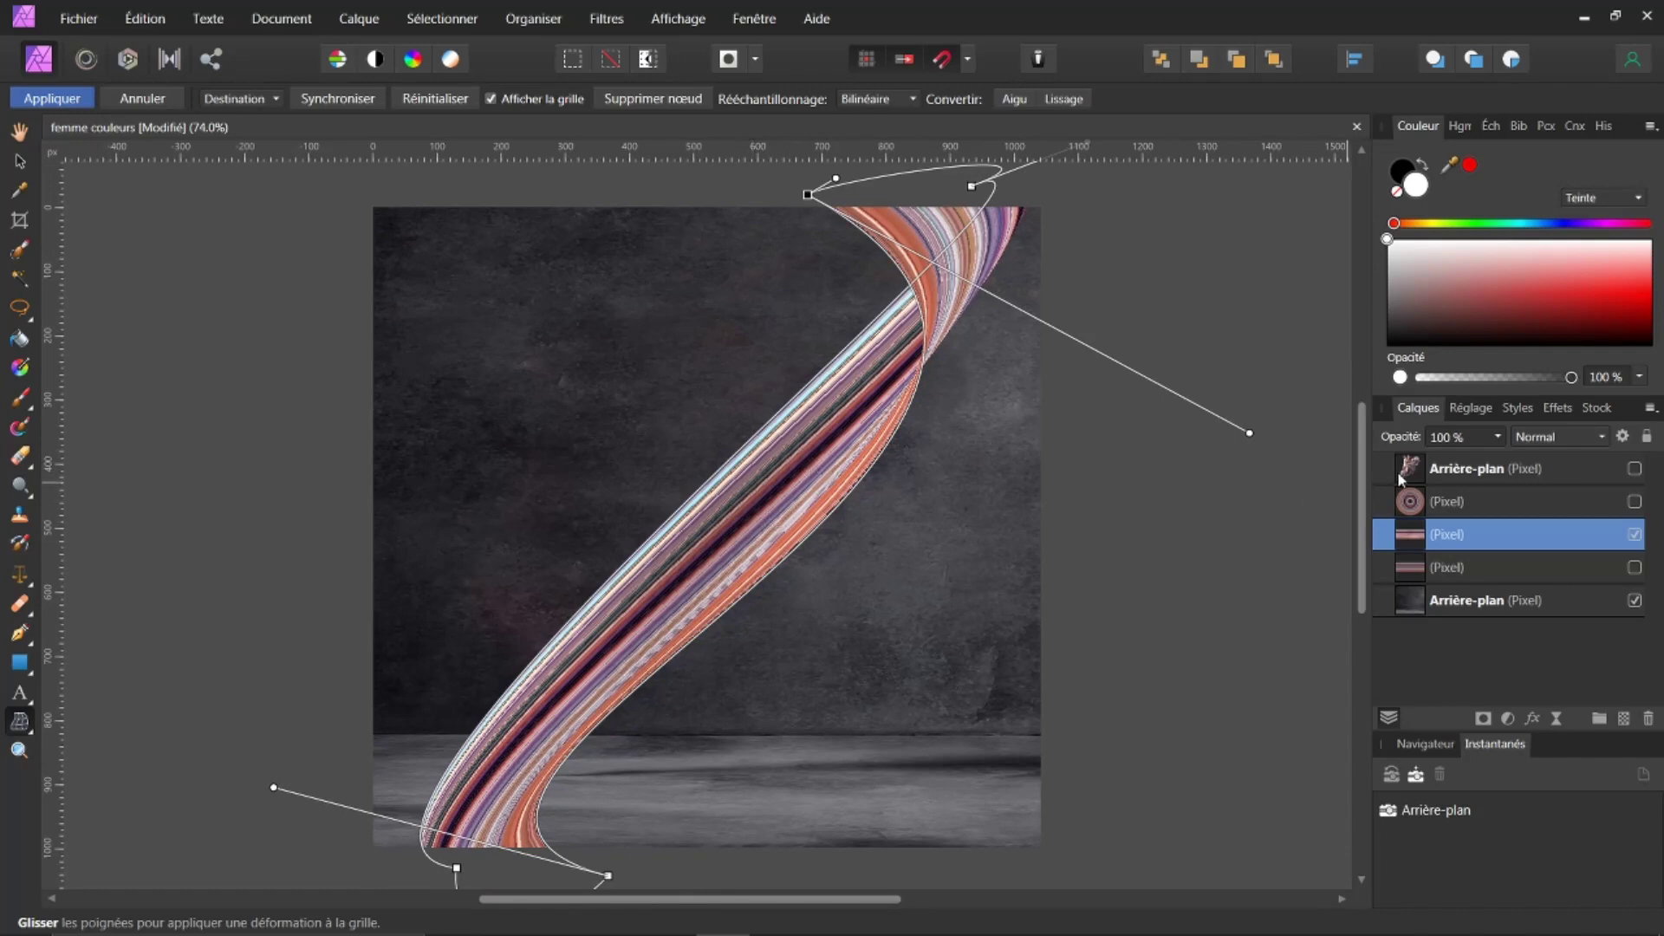
scroll(1359, 518, down, 2)
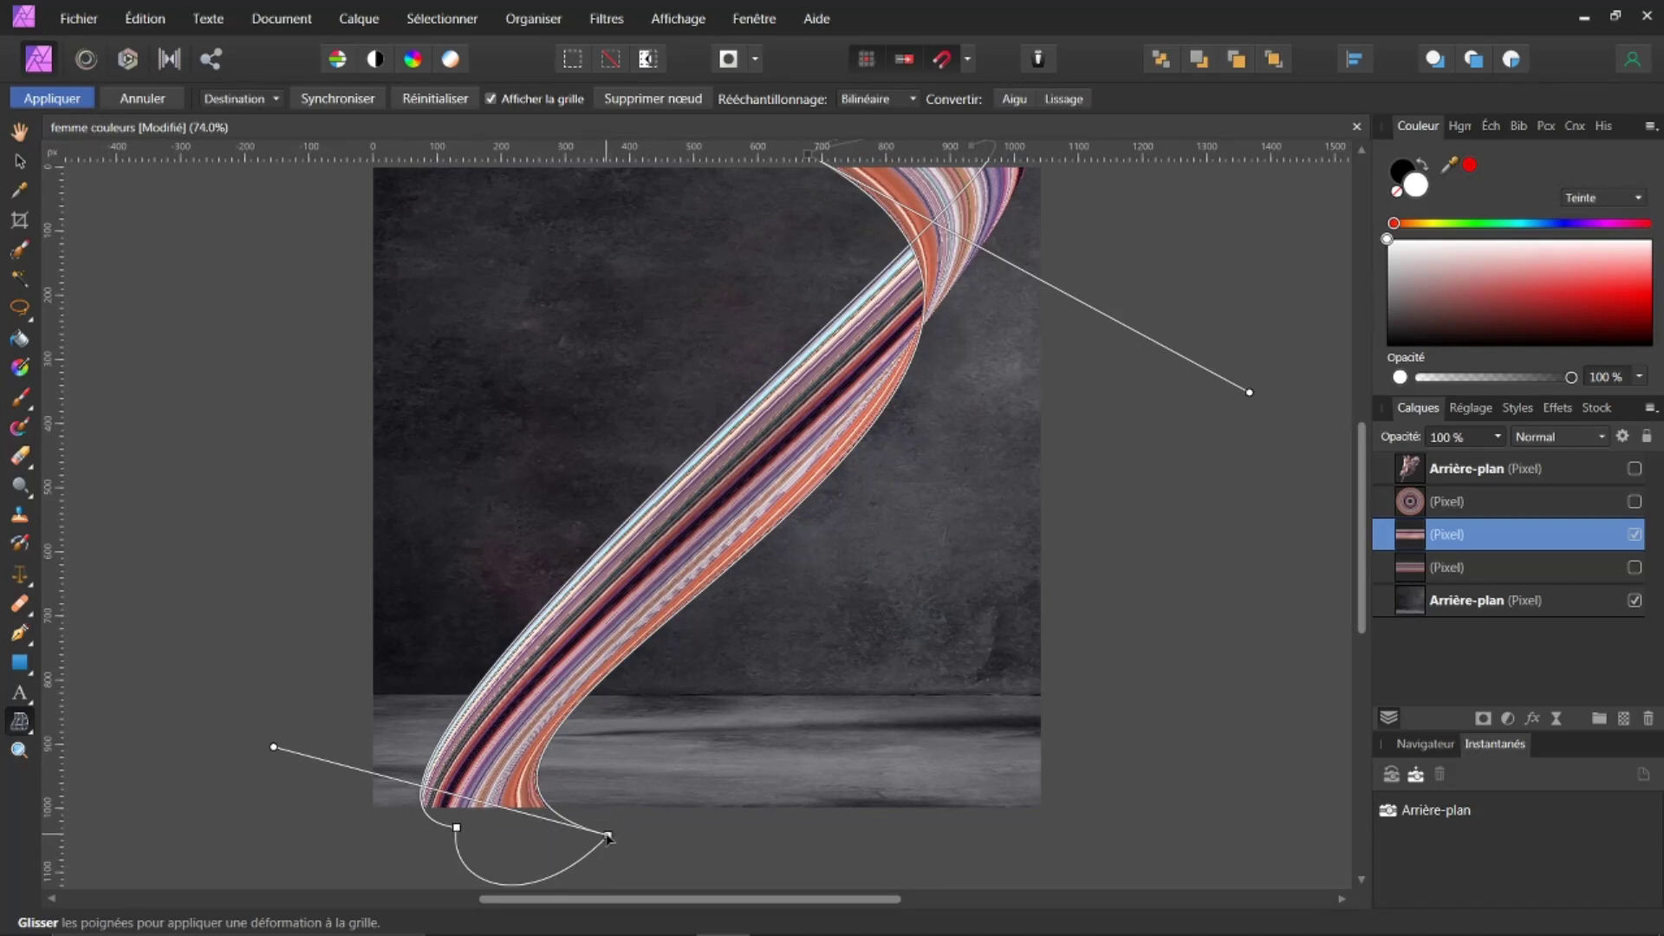
drag(609, 838, 356, 833)
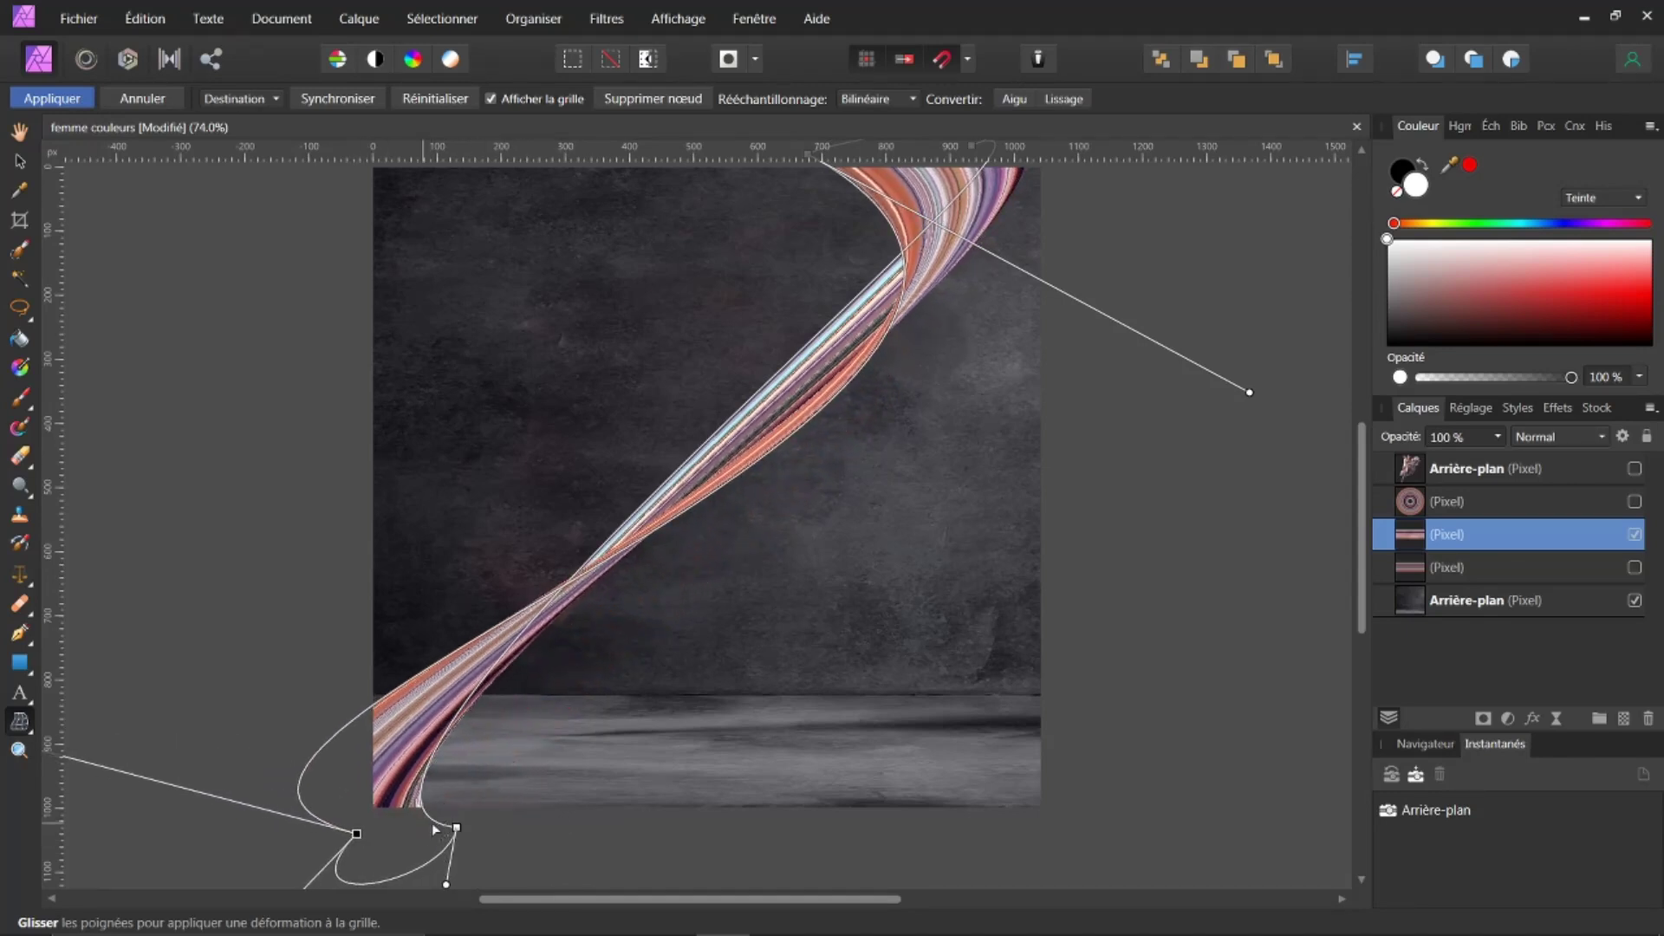
drag(457, 829, 618, 822)
drag(358, 836, 479, 823)
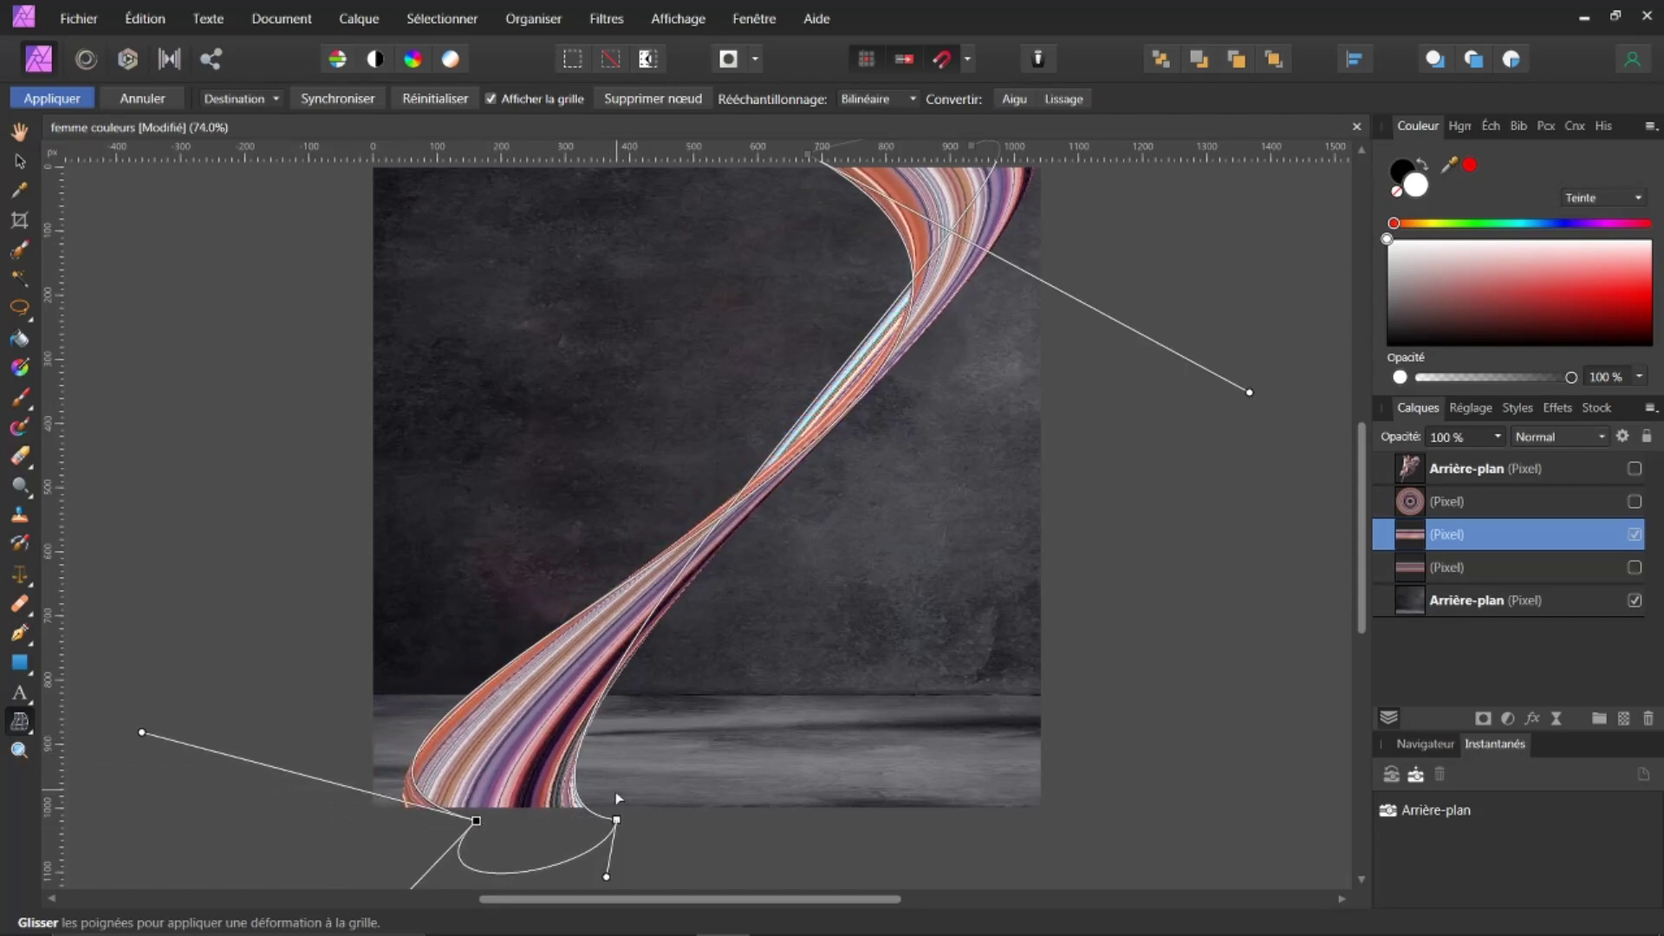
drag(618, 823, 608, 815)
- Raise the lower-left node's band-side handle and nudge both lower corner nodes left and slightly up to shape the ribbon's lower bend
click(475, 821)
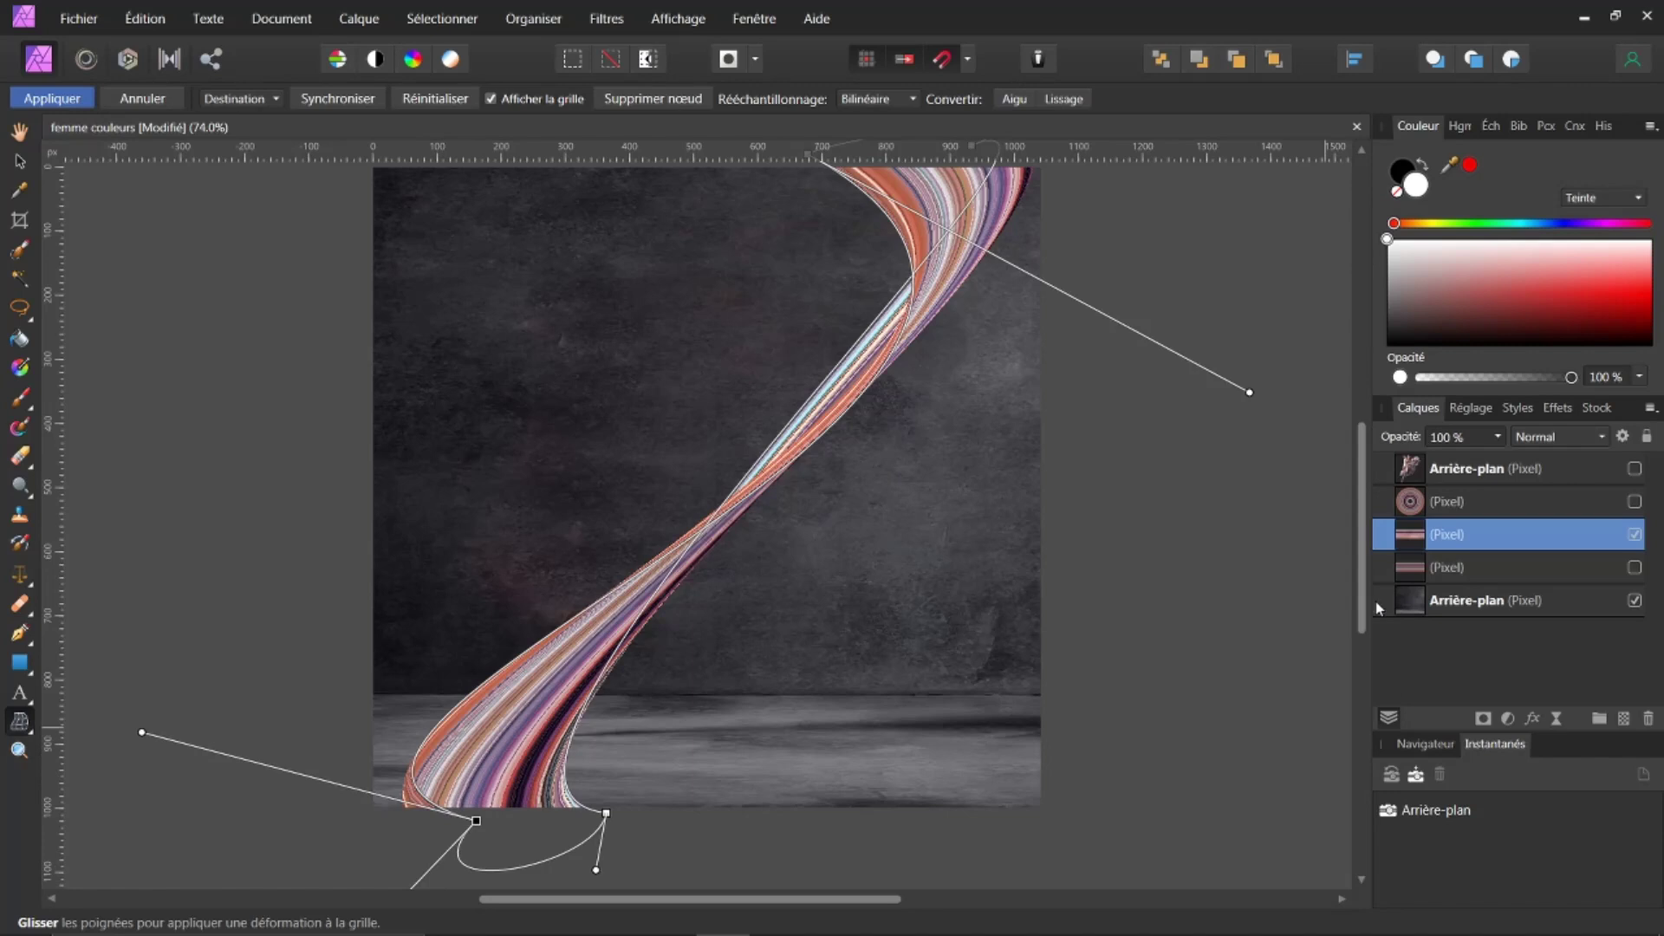
scroll(1344, 637, down, 3)
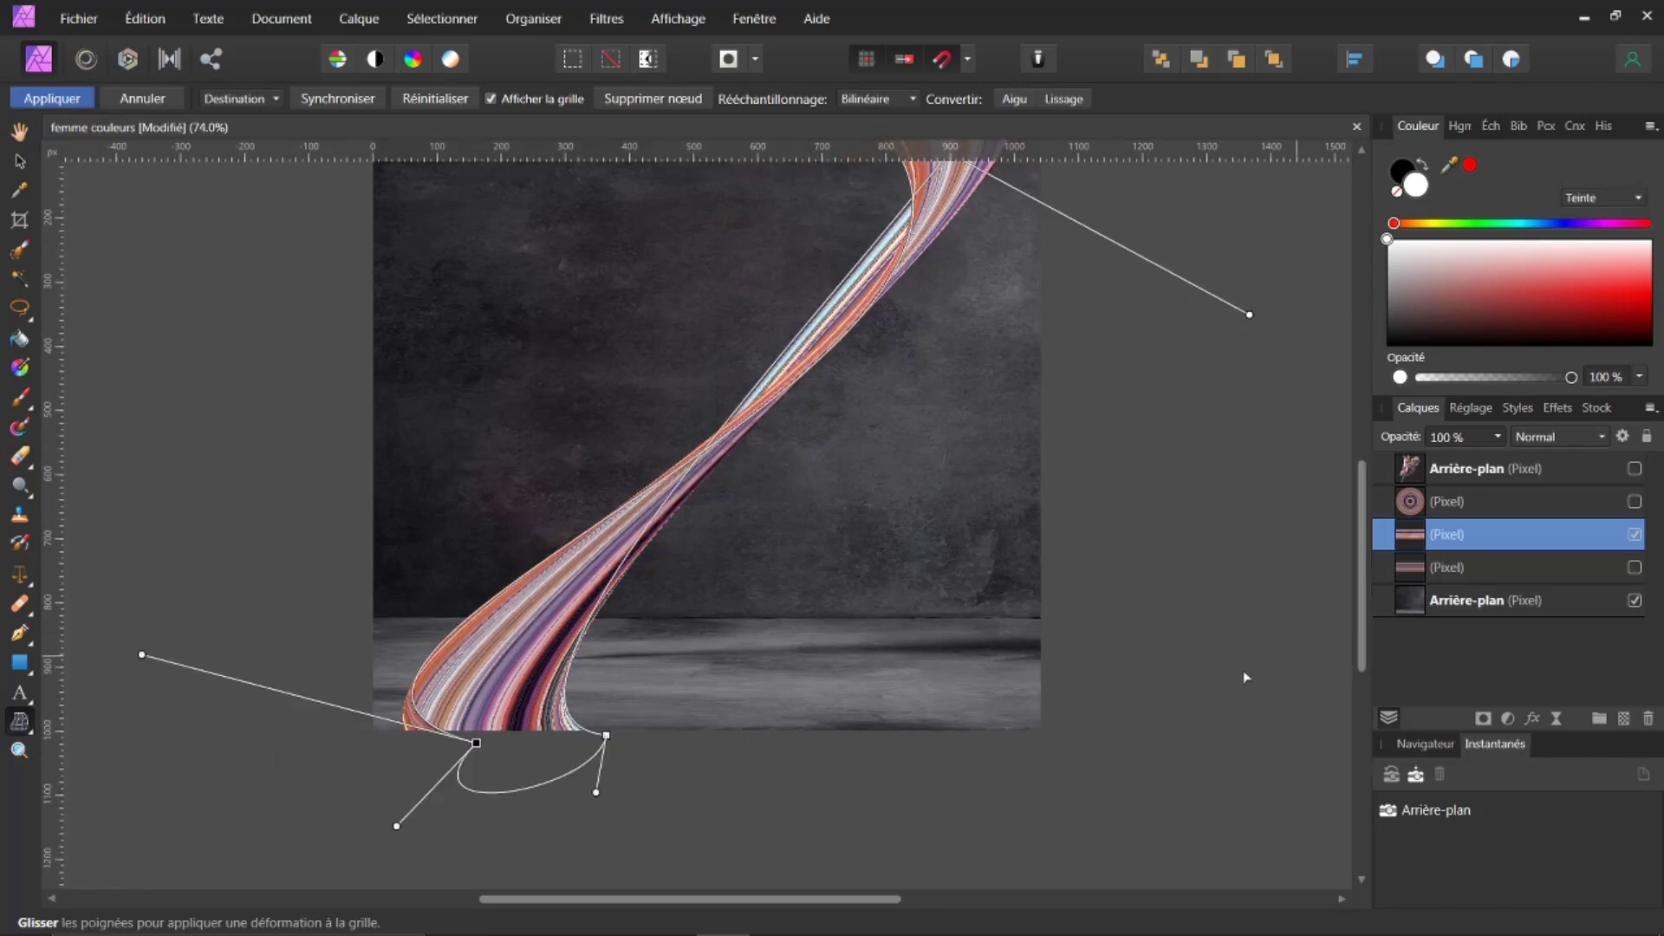
mouse_move(396, 828)
mouse_down()
mouse_move(424, 791)
mouse_move(401, 823)
mouse_up()
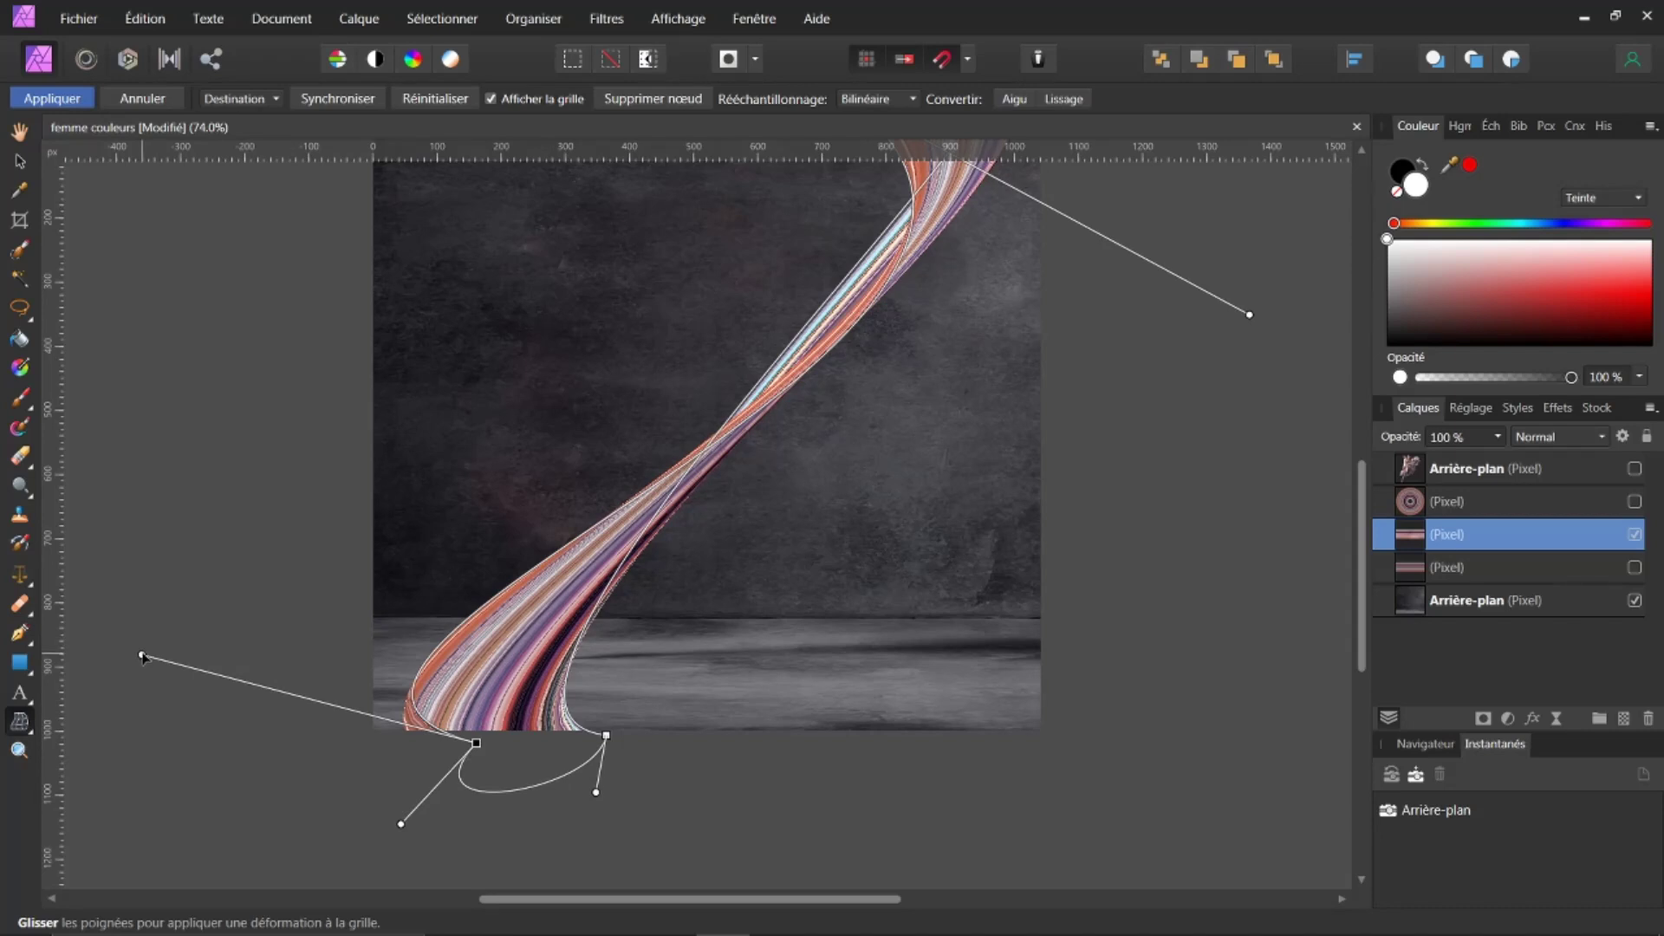
drag(143, 656, 180, 534)
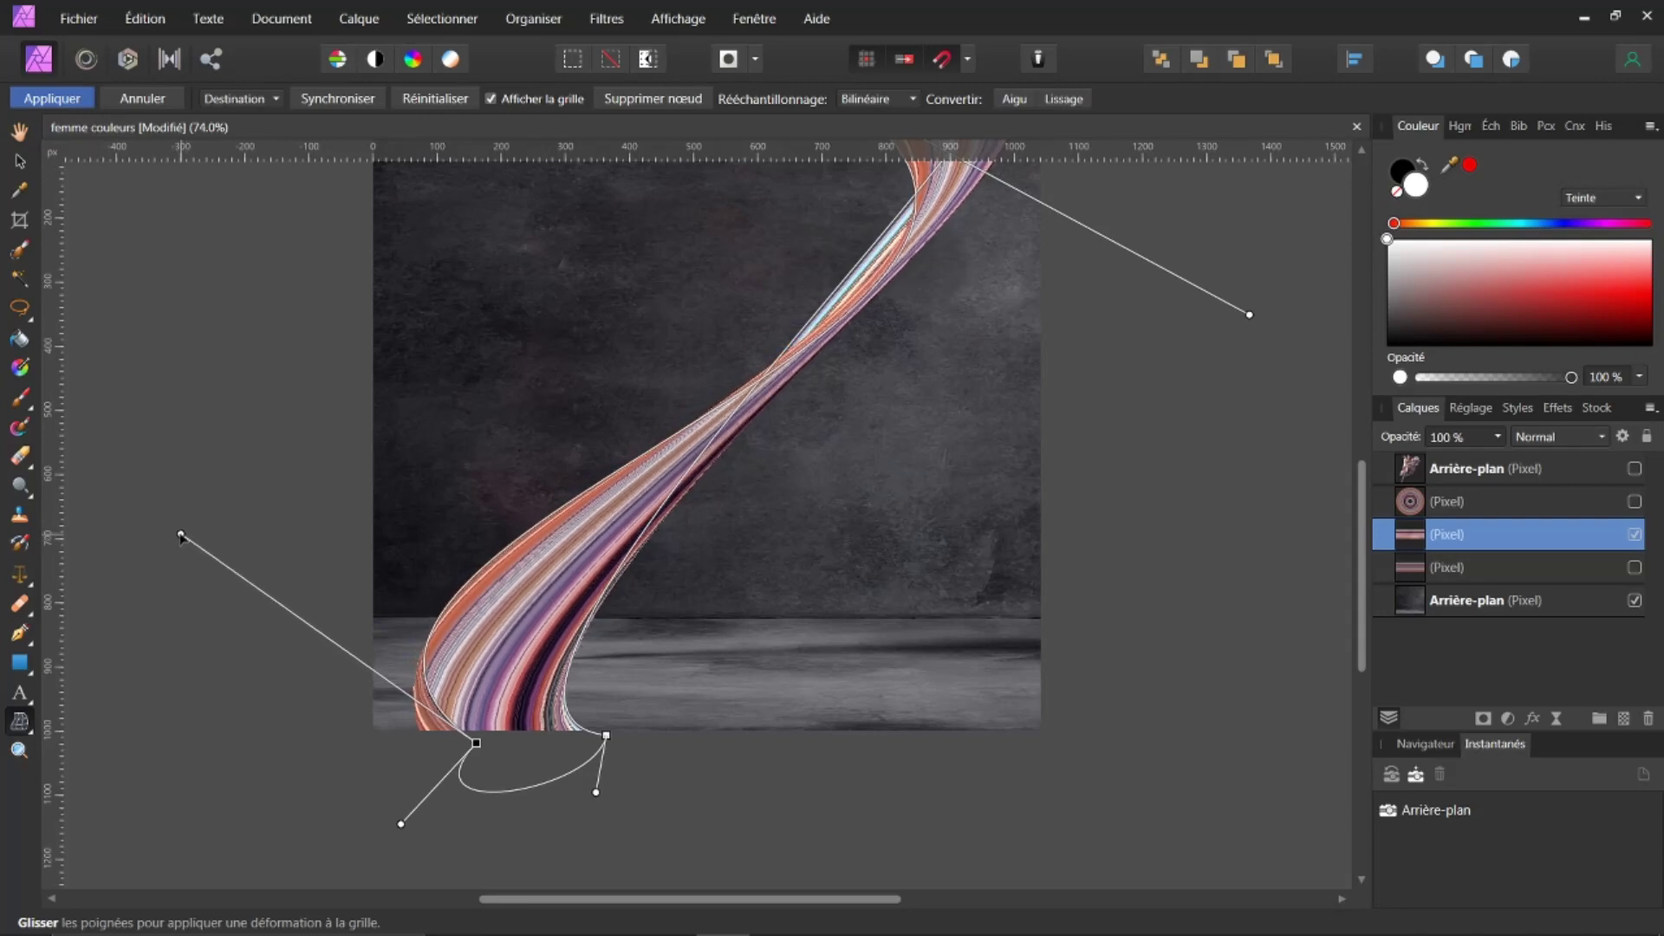
drag(476, 743, 471, 730)
drag(468, 725, 465, 723)
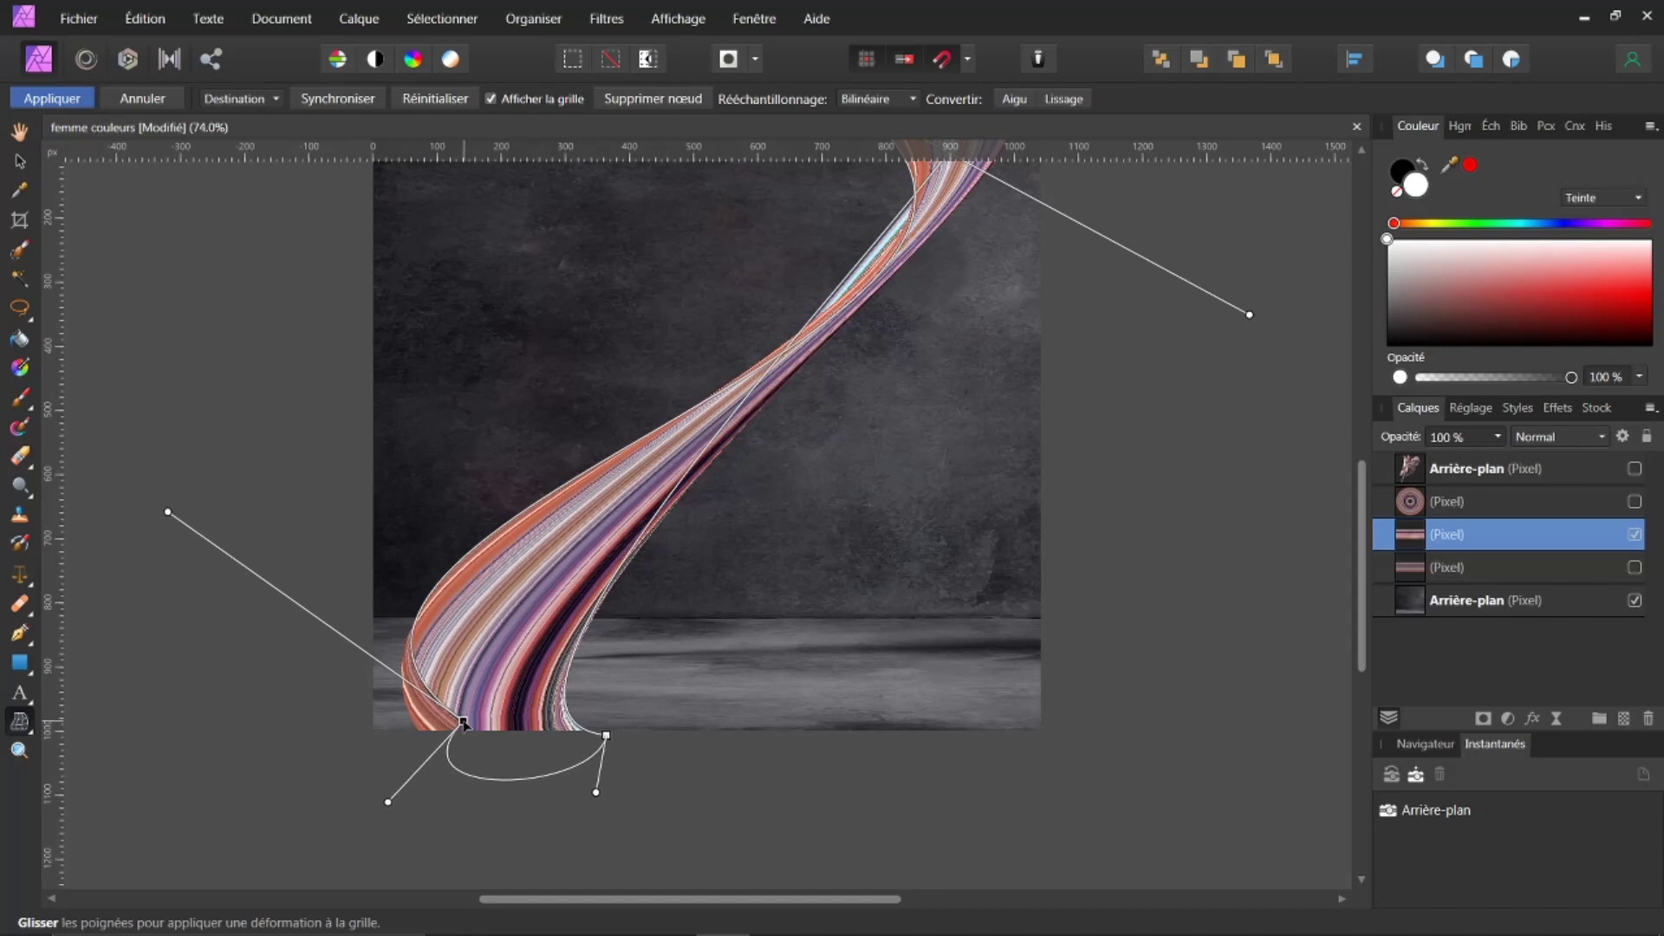
drag(605, 735, 572, 729)
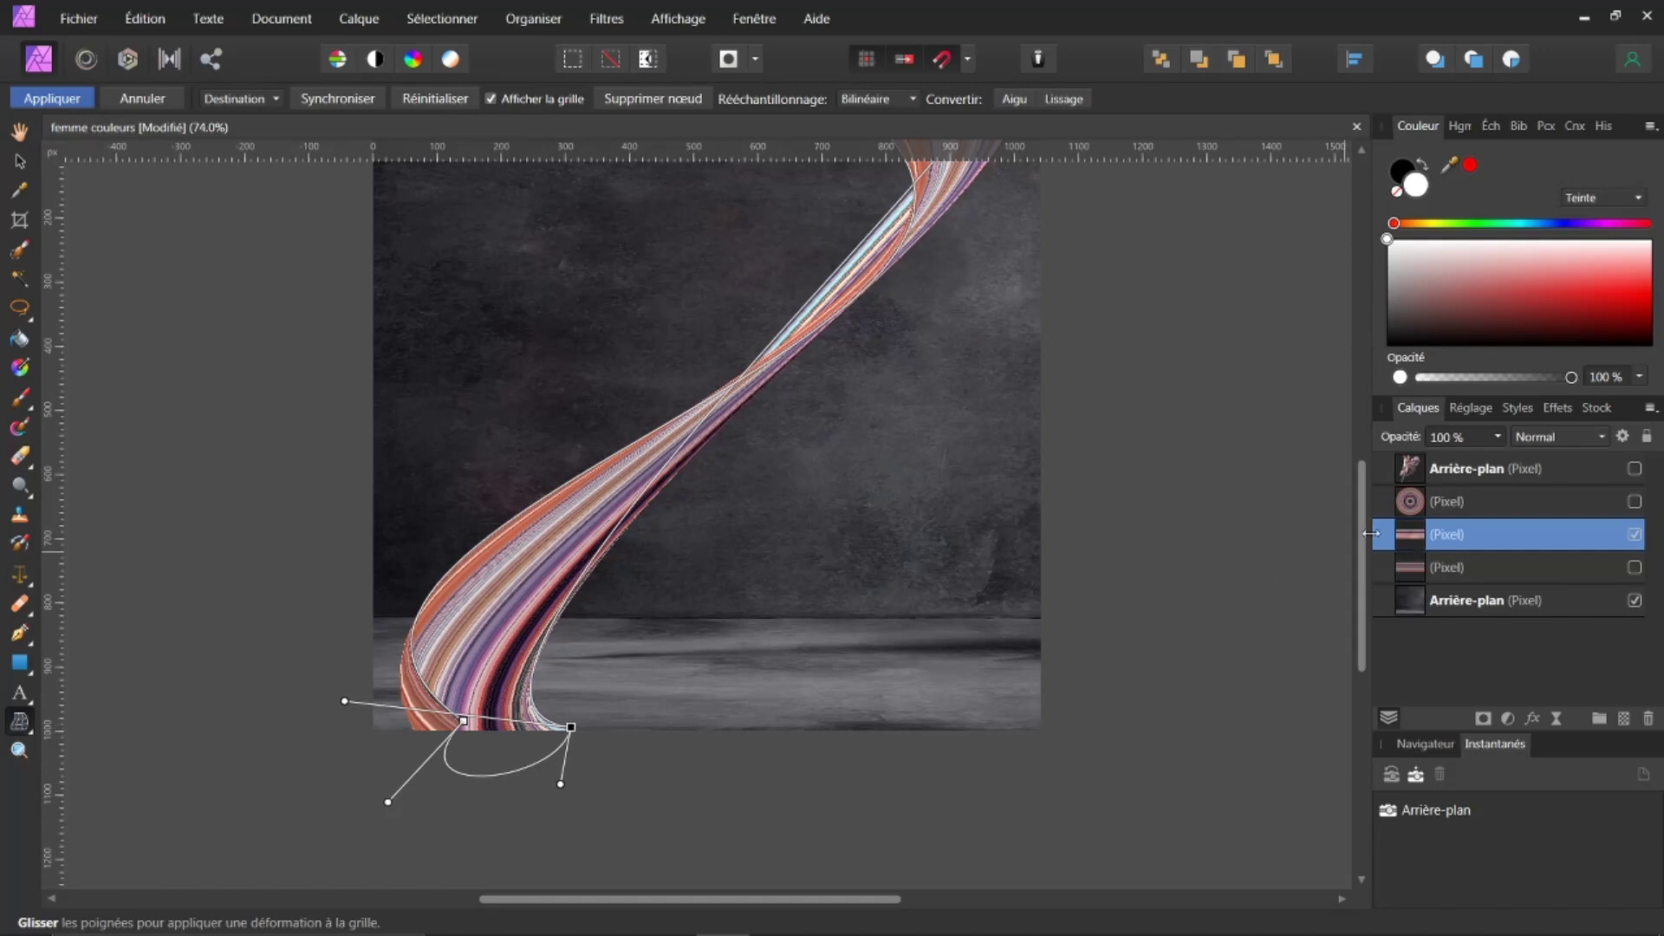
- Apply the mesh warp to the ribbon and show the top Arrière-plan dancer layer
drag(1363, 565, 1362, 503)
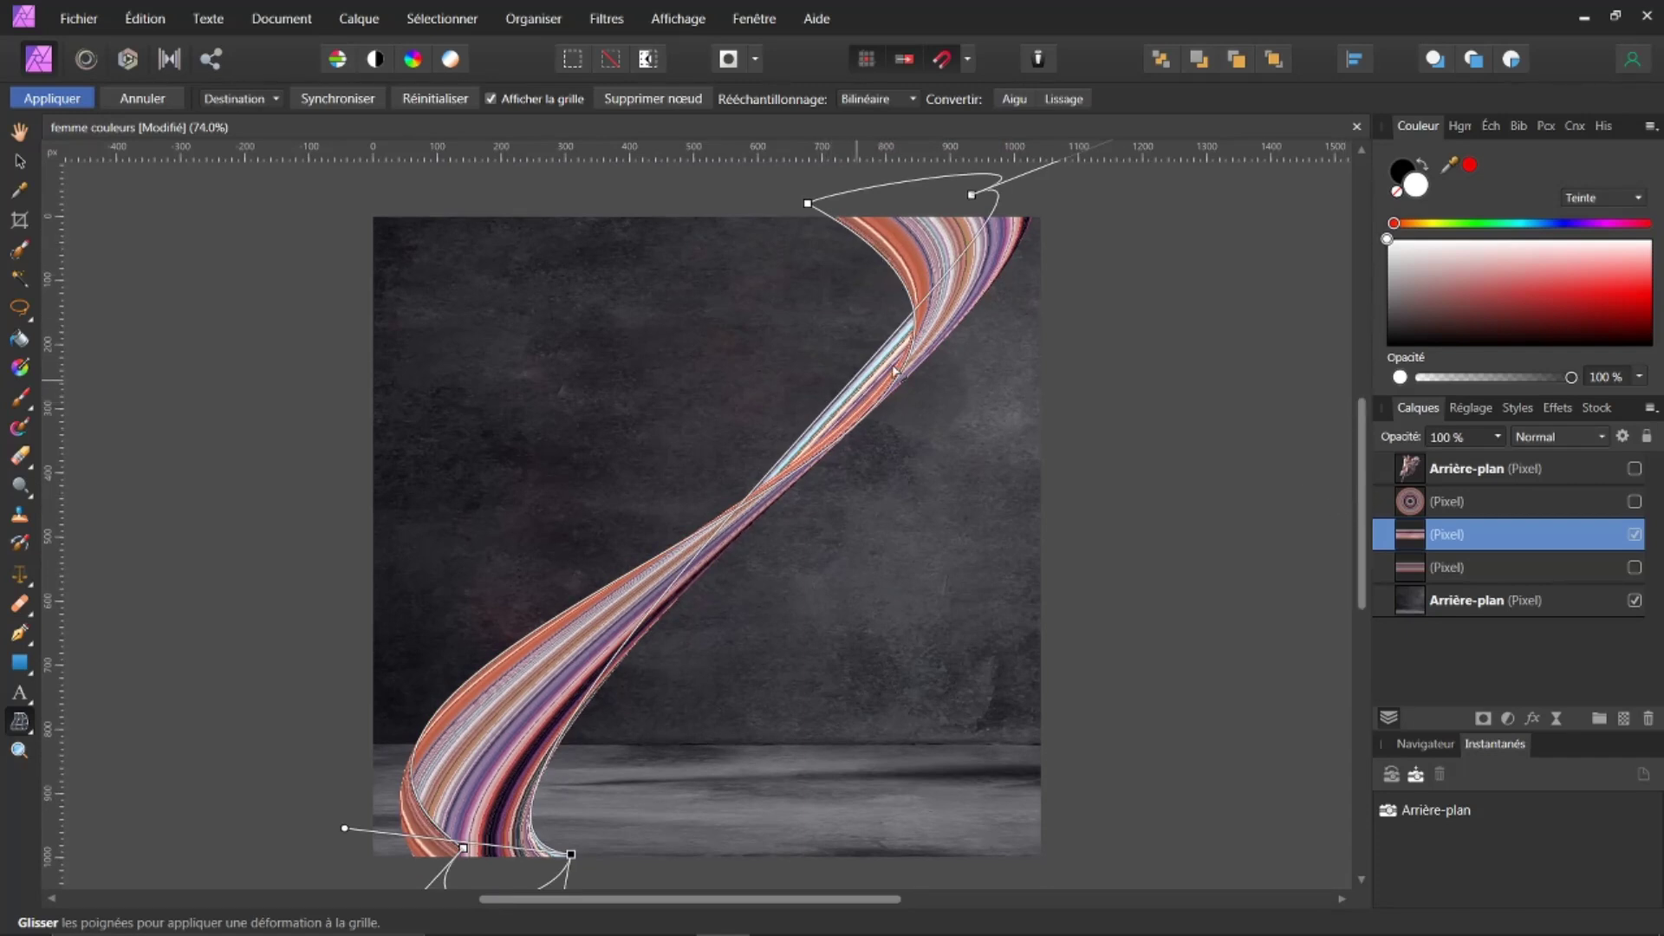
click(52, 98)
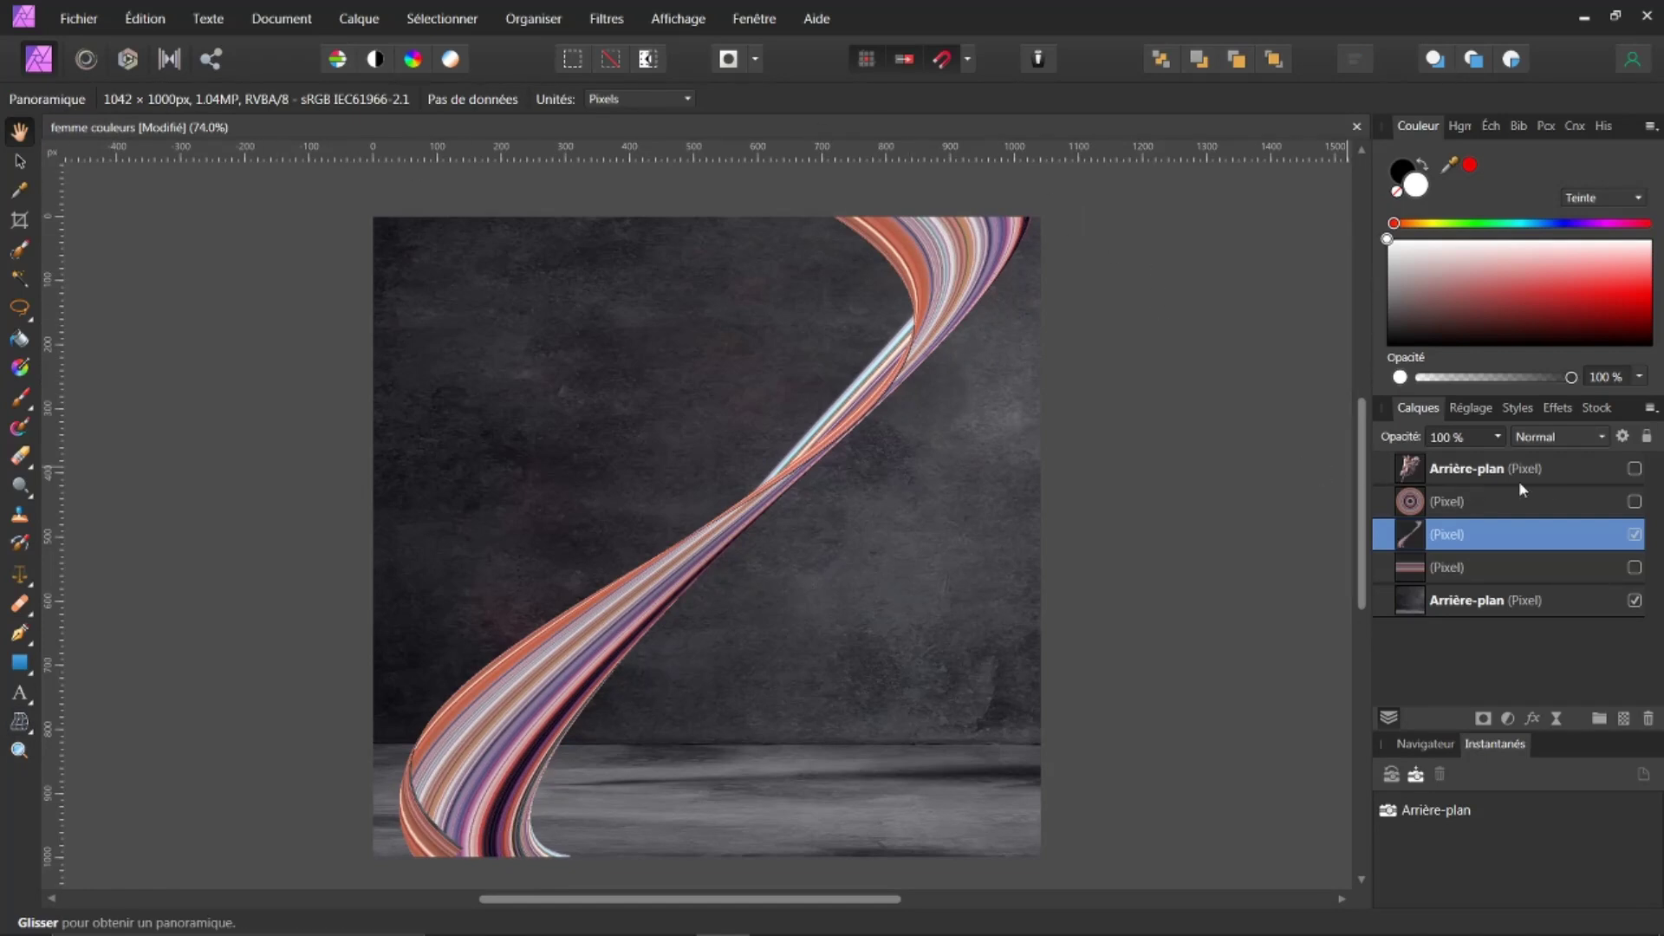
click(1635, 469)
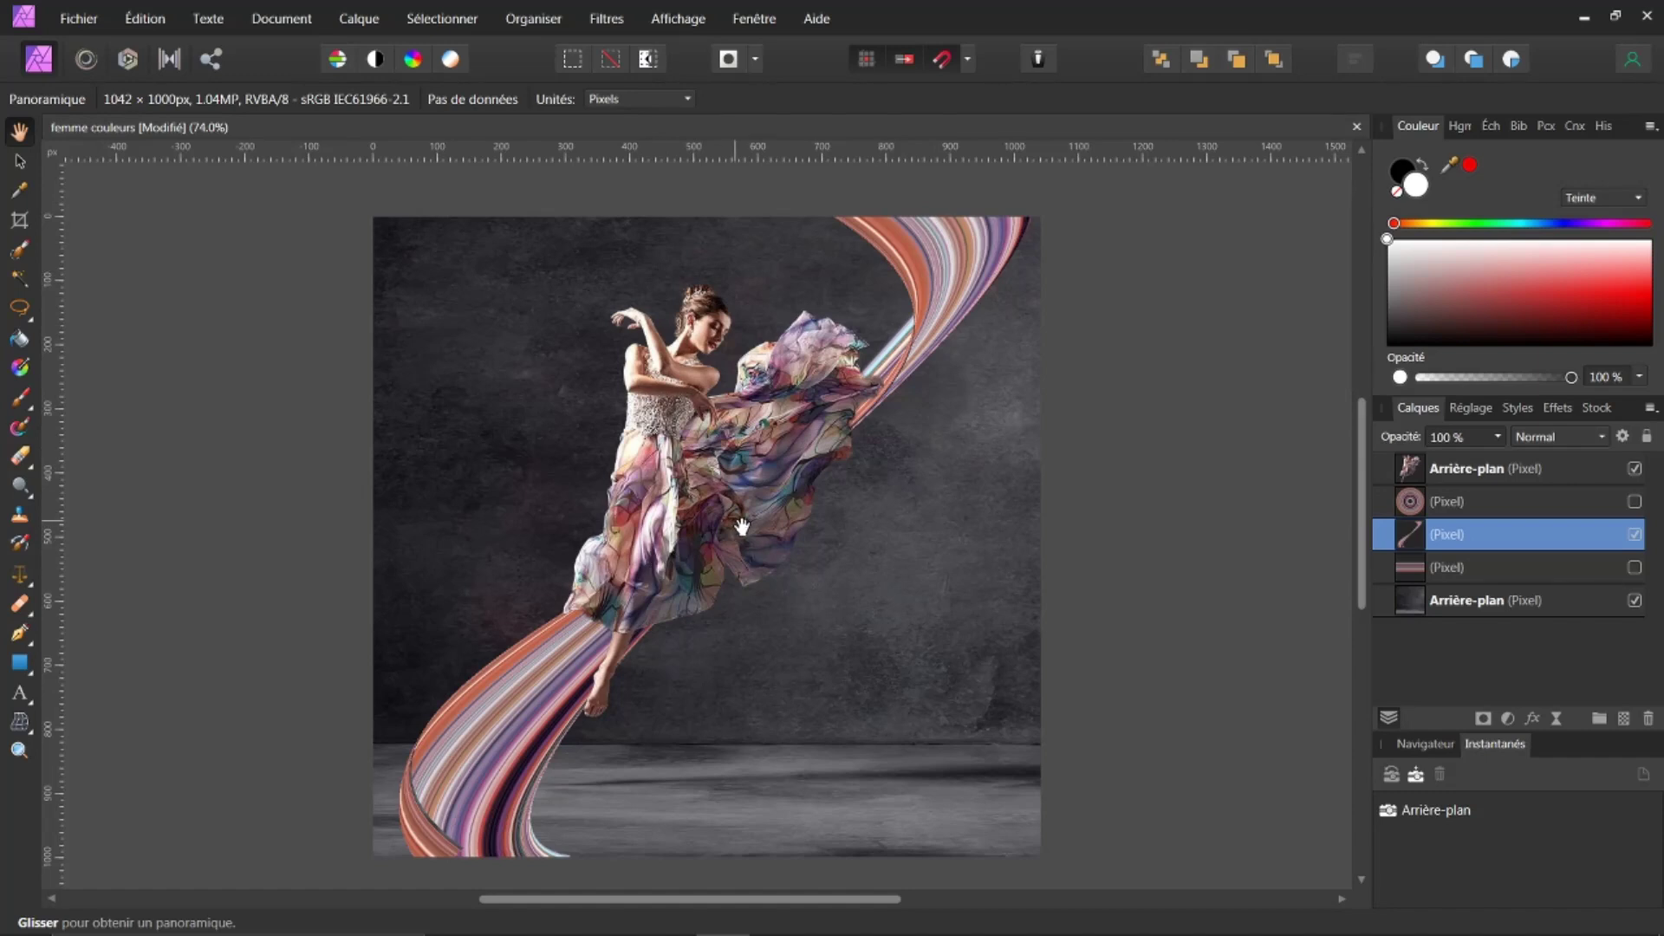
- Show the flat stripe band layer in place of the warped ribbon and move the dancer to the left side of the canvas
click(1635, 535)
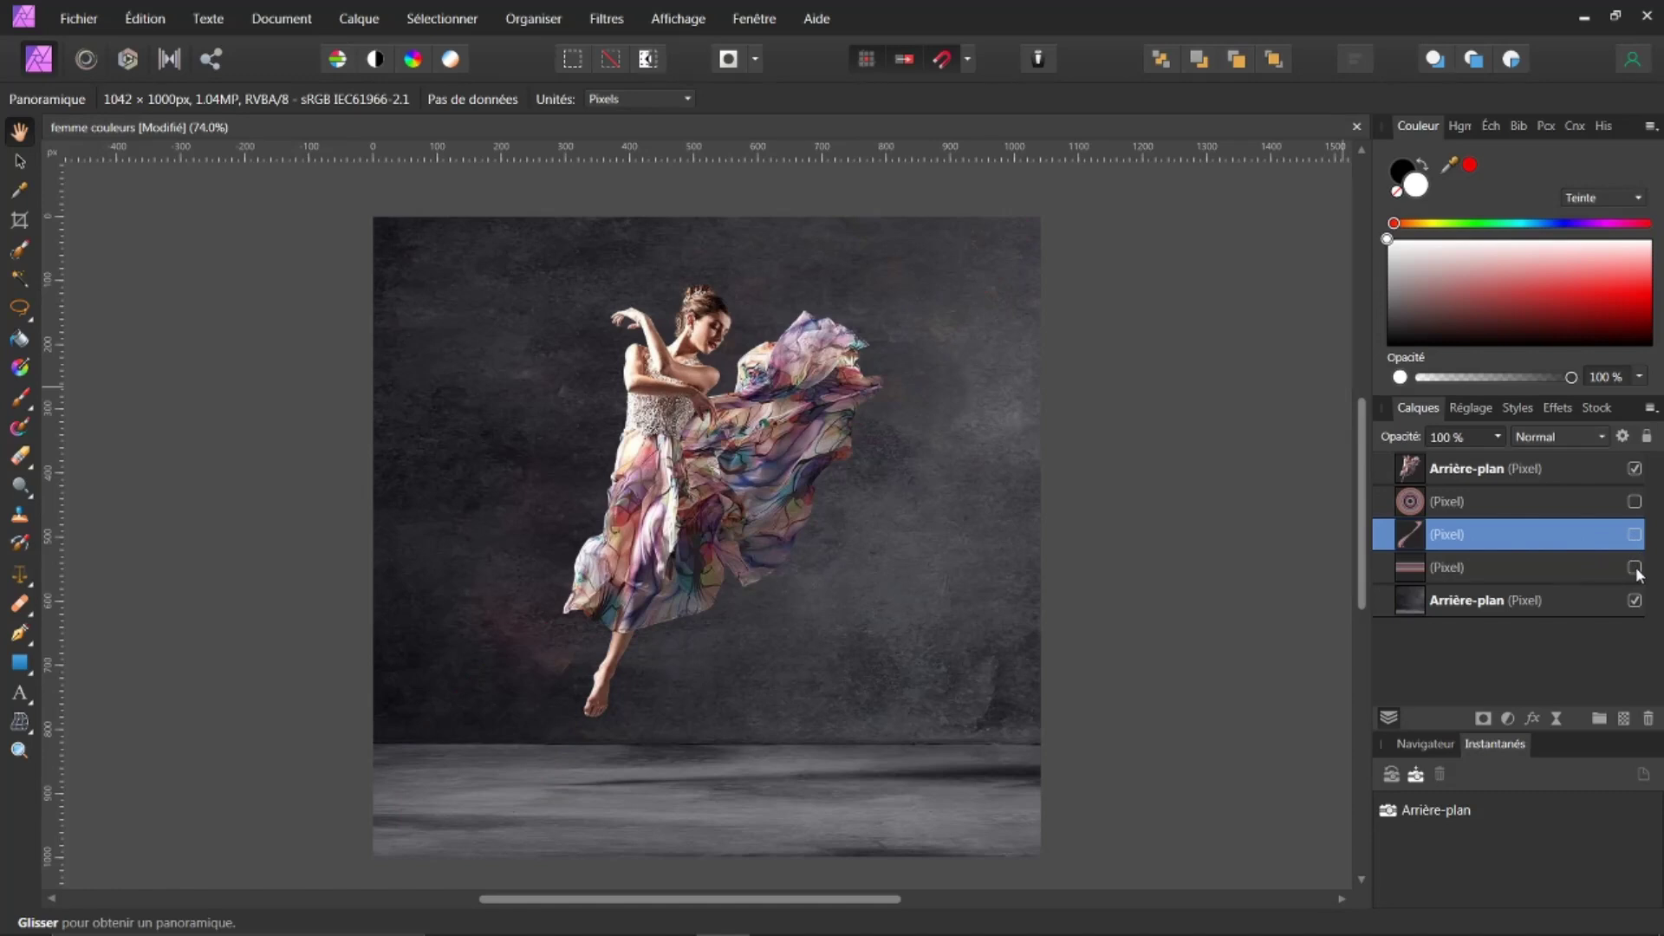
click(1634, 568)
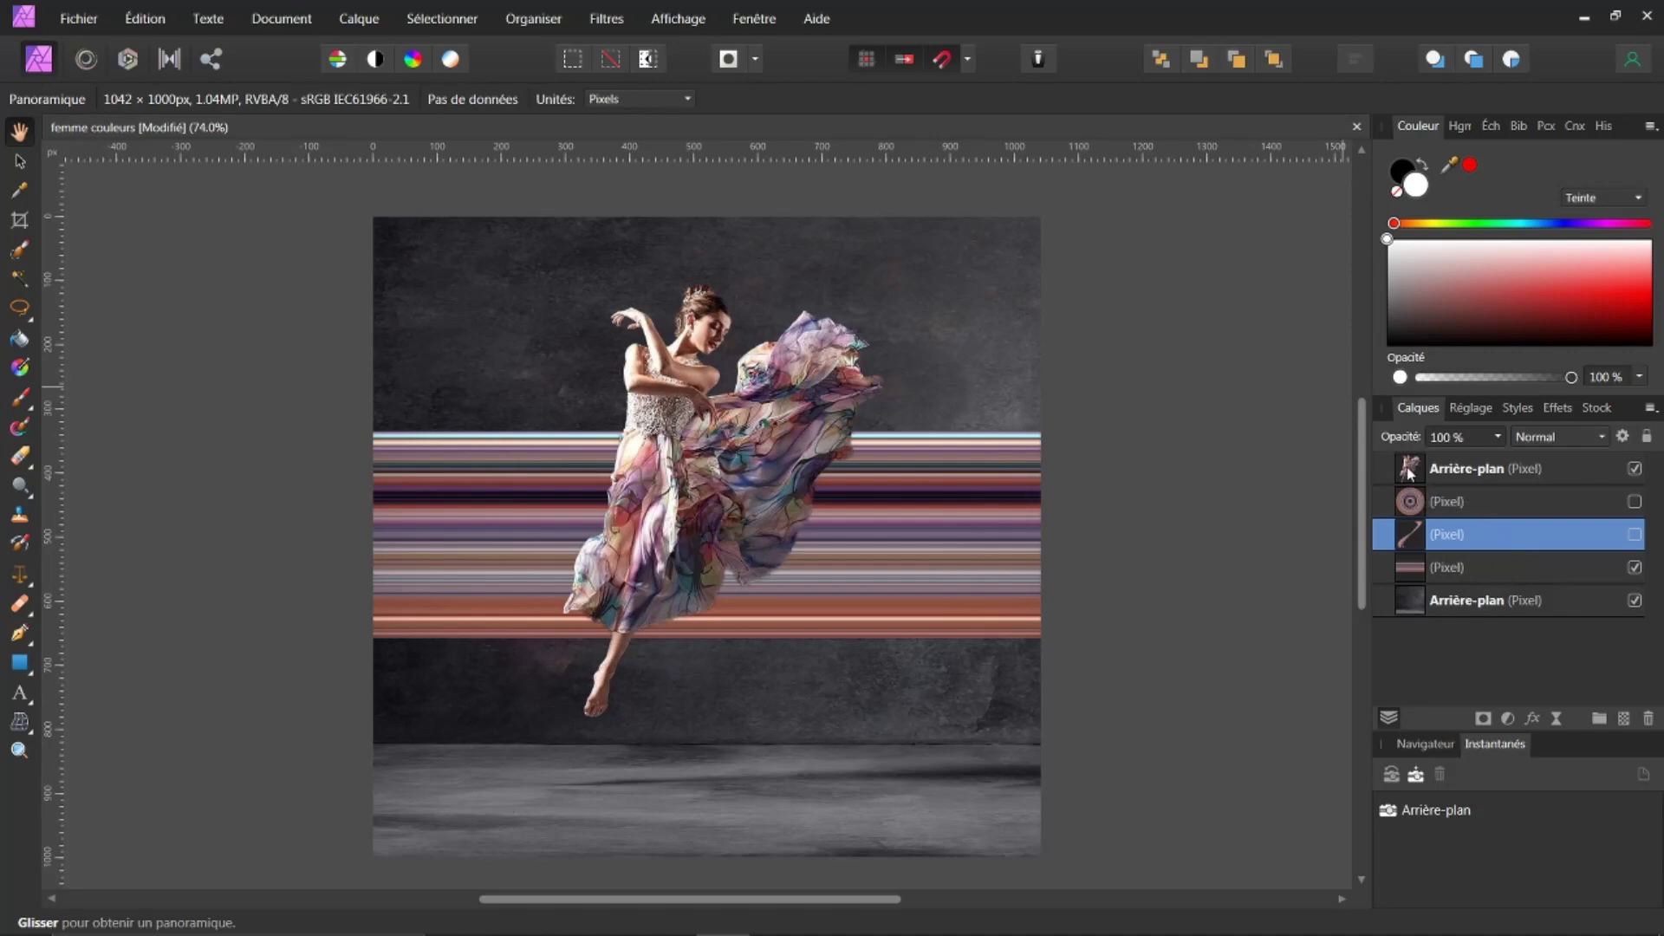
click(1412, 470)
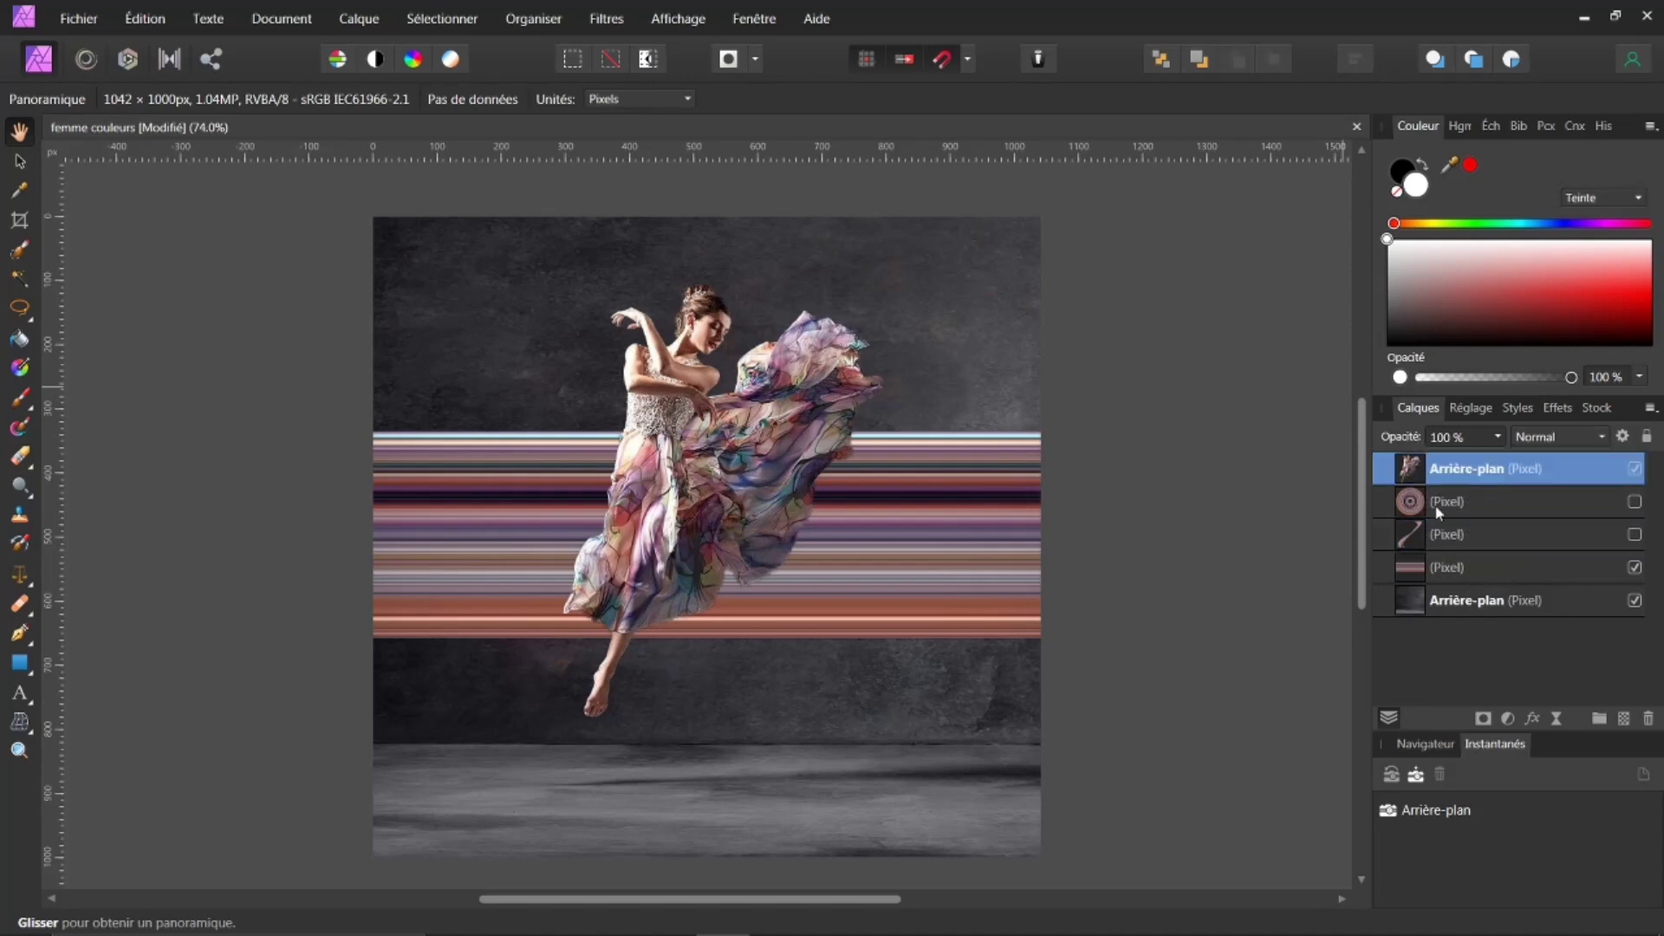
click(20, 162)
drag(726, 509, 557, 521)
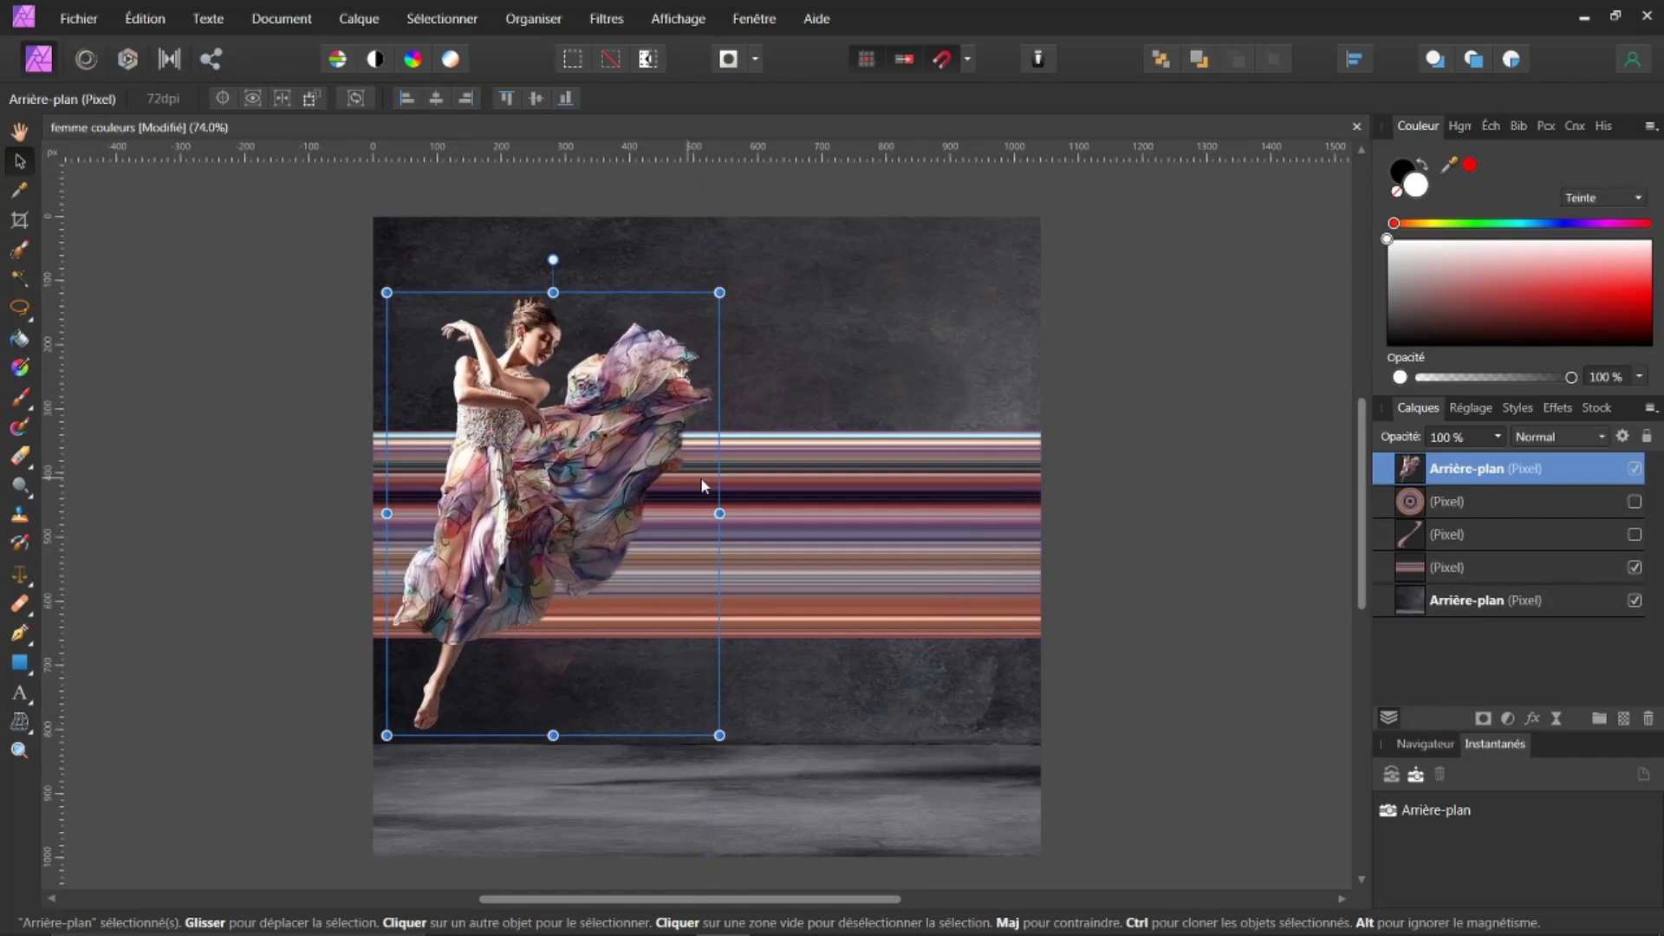
- Select the bottom Arrière-plan layer, try stretching it past the canvas's right edge, and undo the stretch
click(1413, 602)
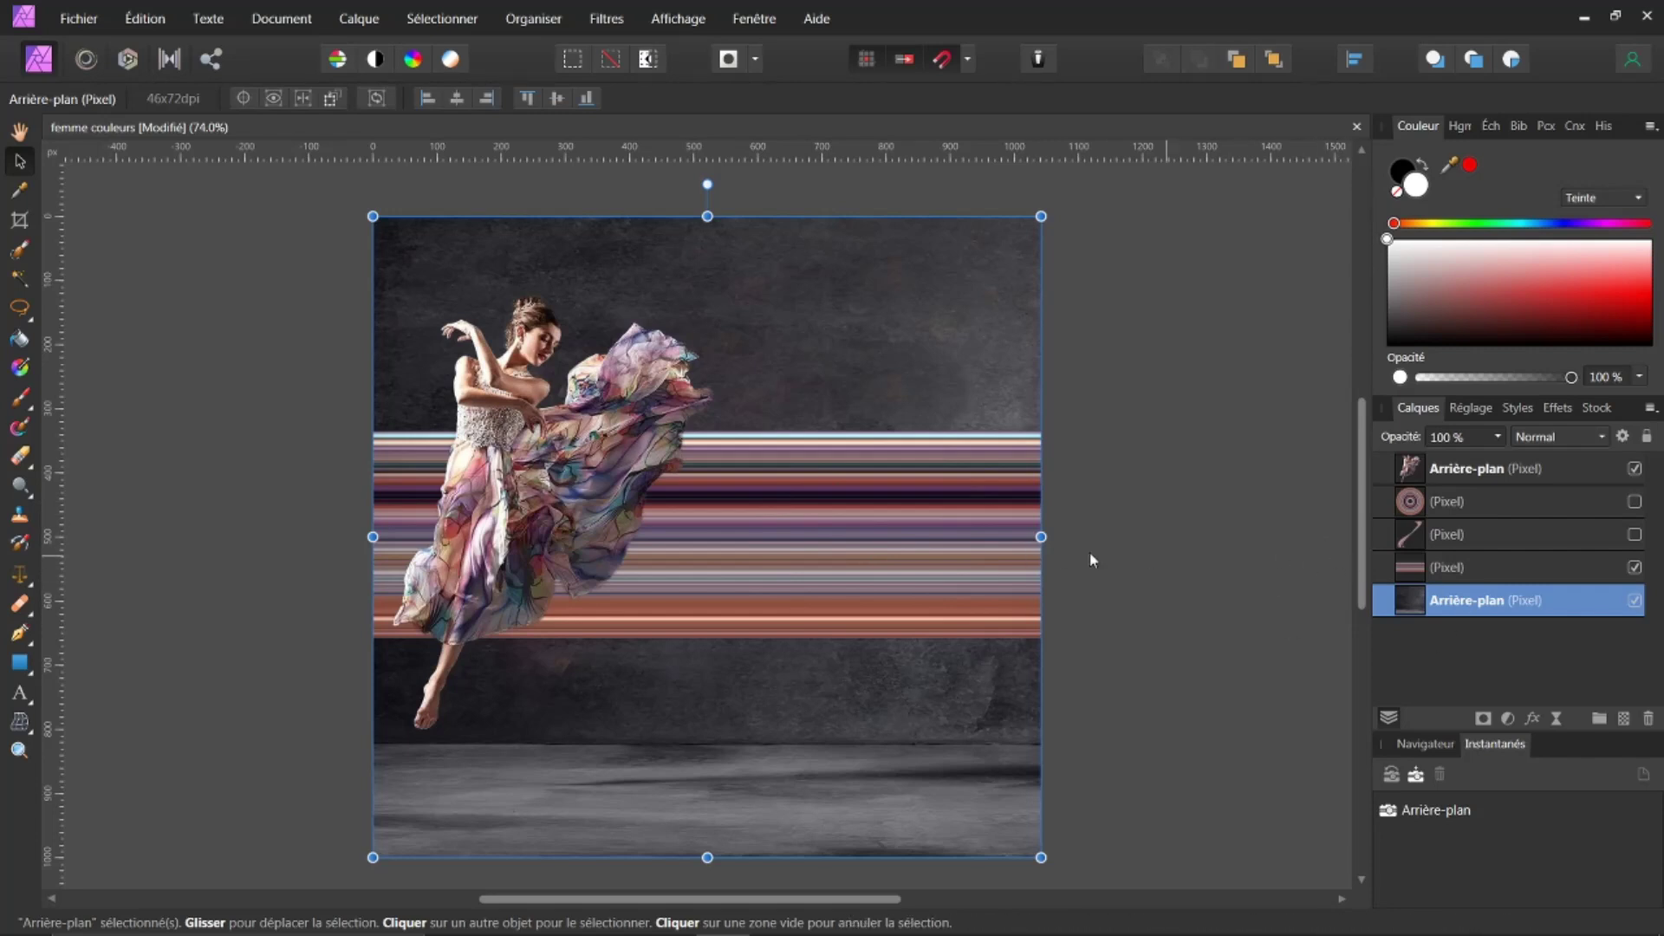
drag(1040, 537, 1163, 536)
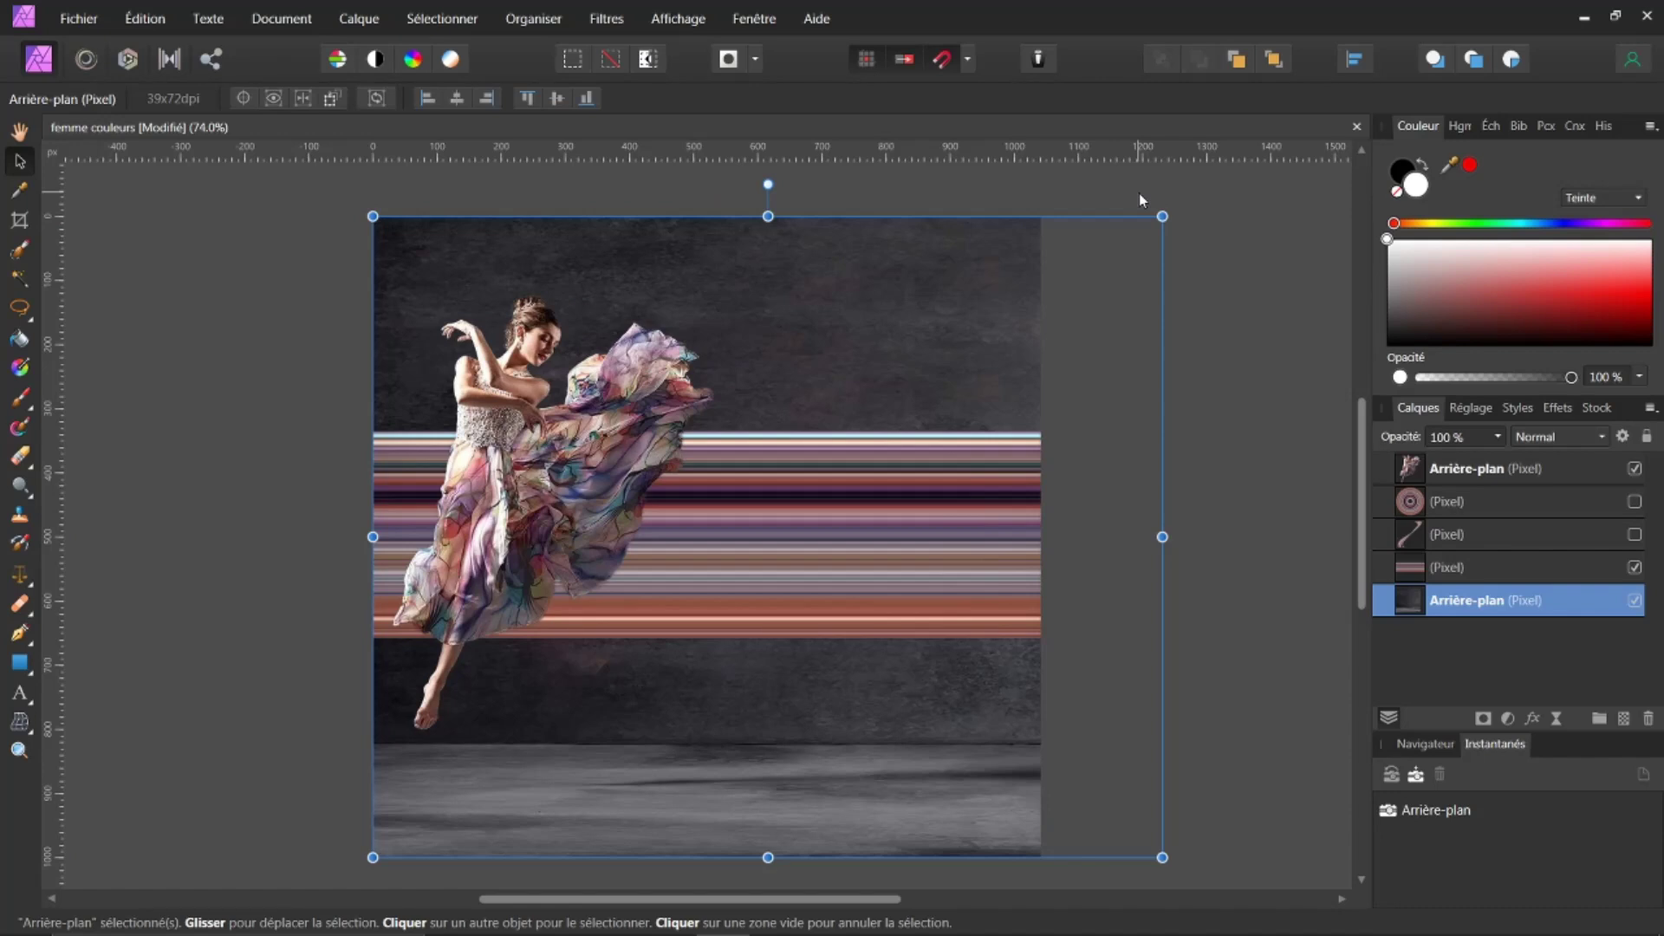
key(ctrl+z)
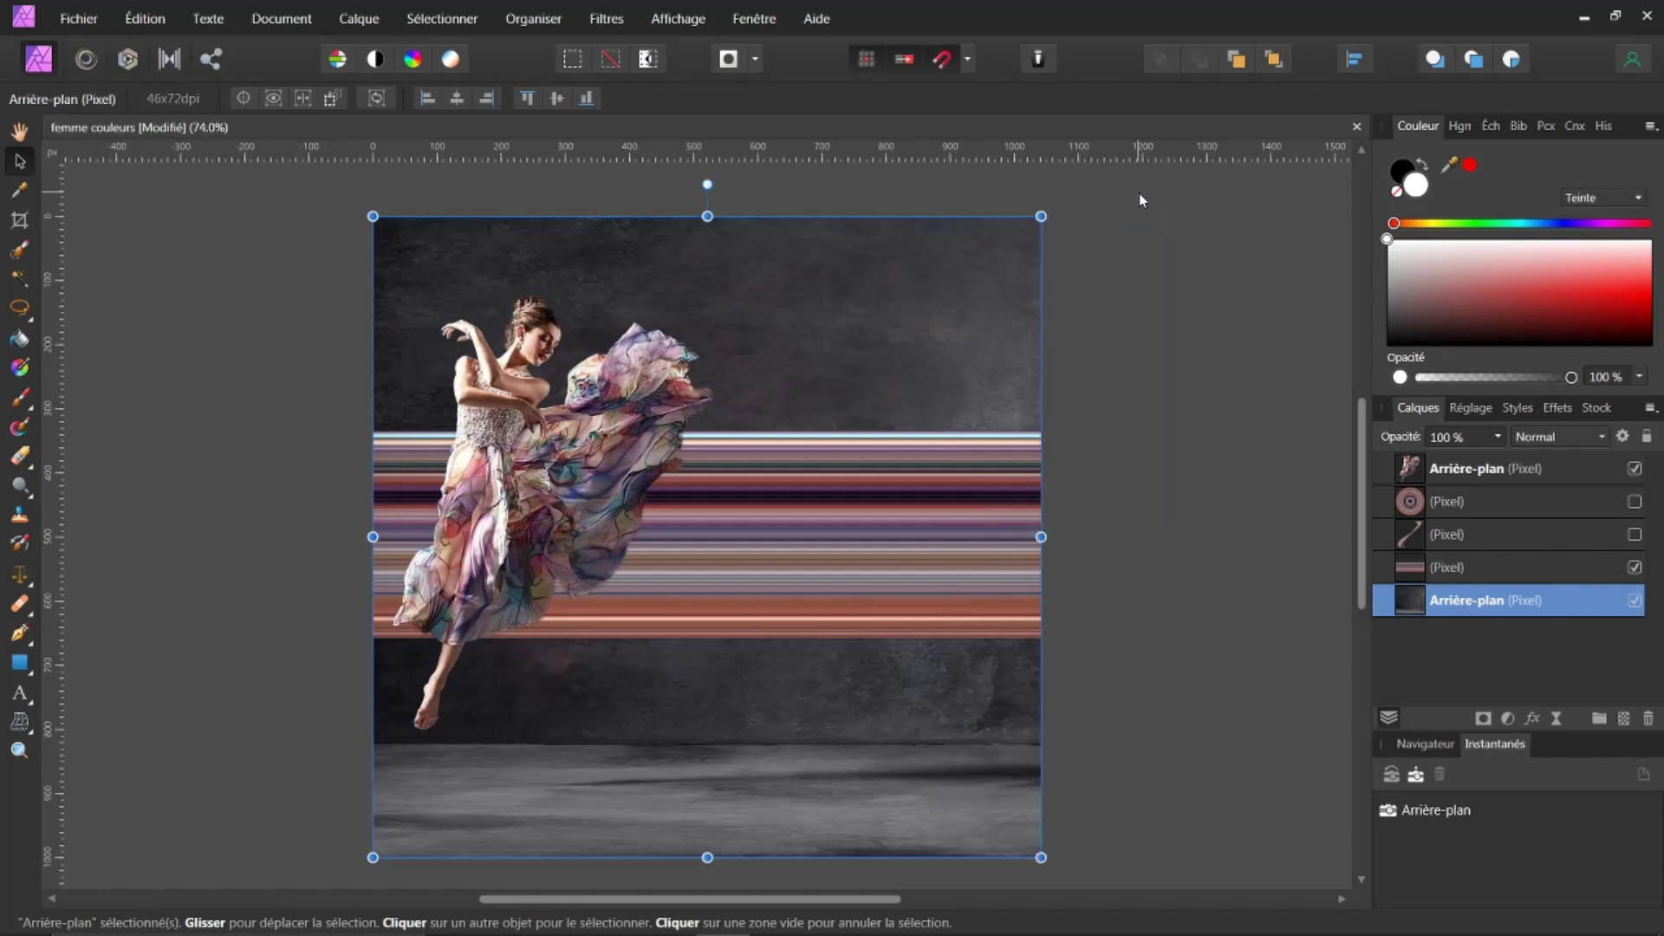
- Resize the canvas to a width of 1300 px with the proportions unlocked and the anchor at the middle of the left edge
click(294, 22)
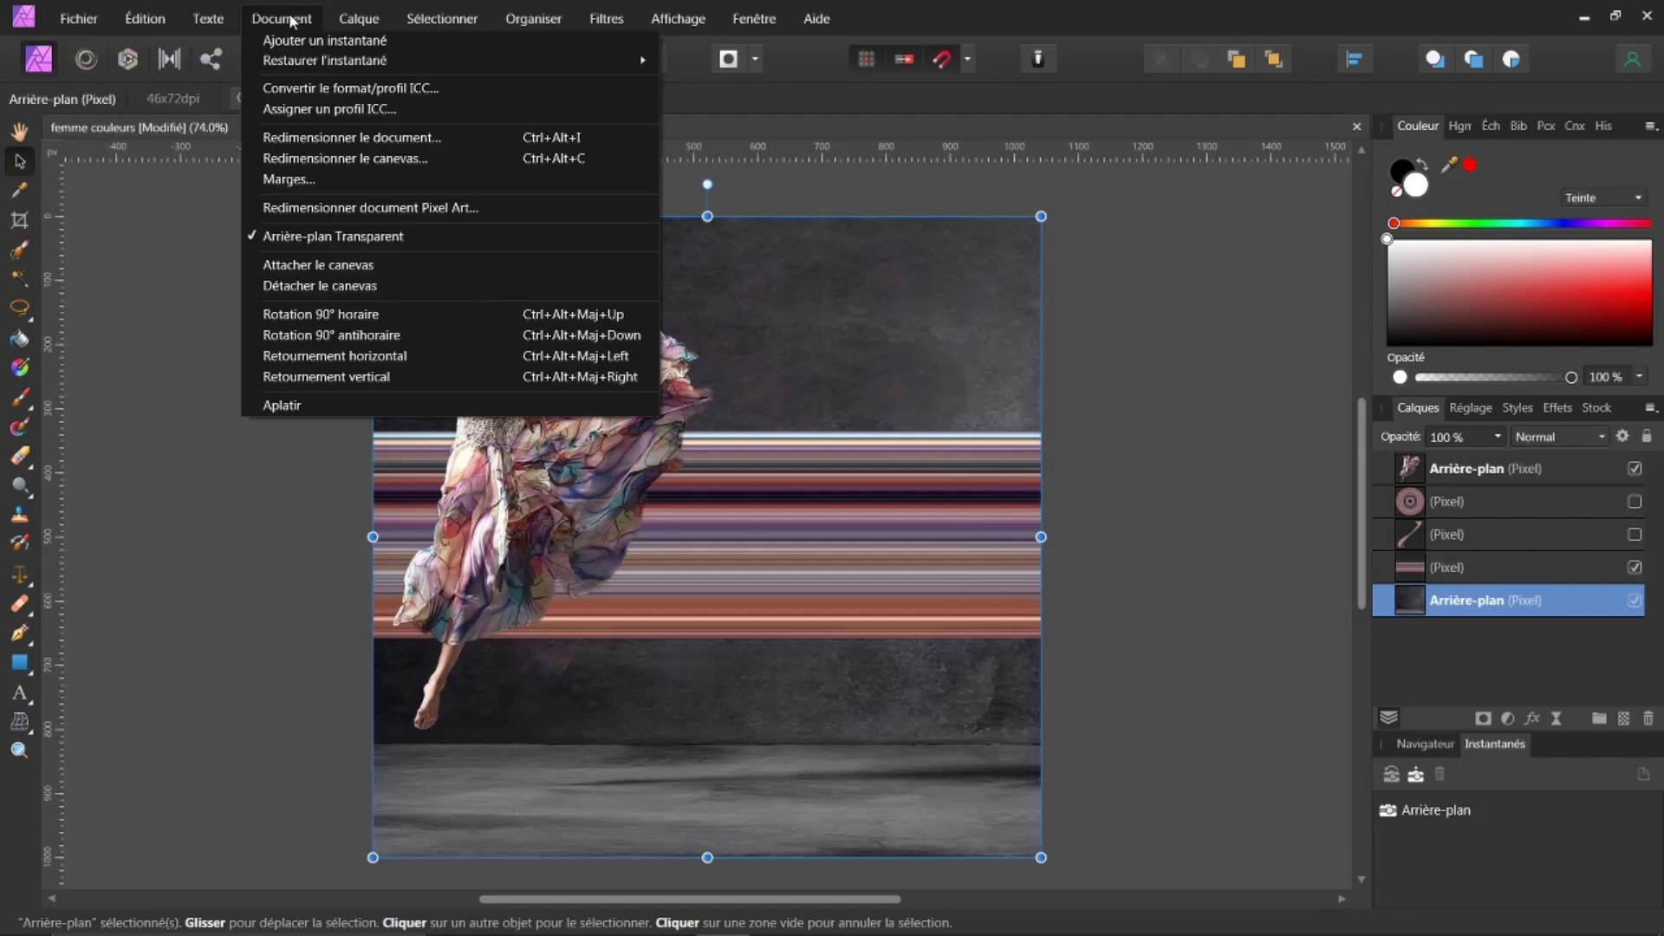
click(299, 159)
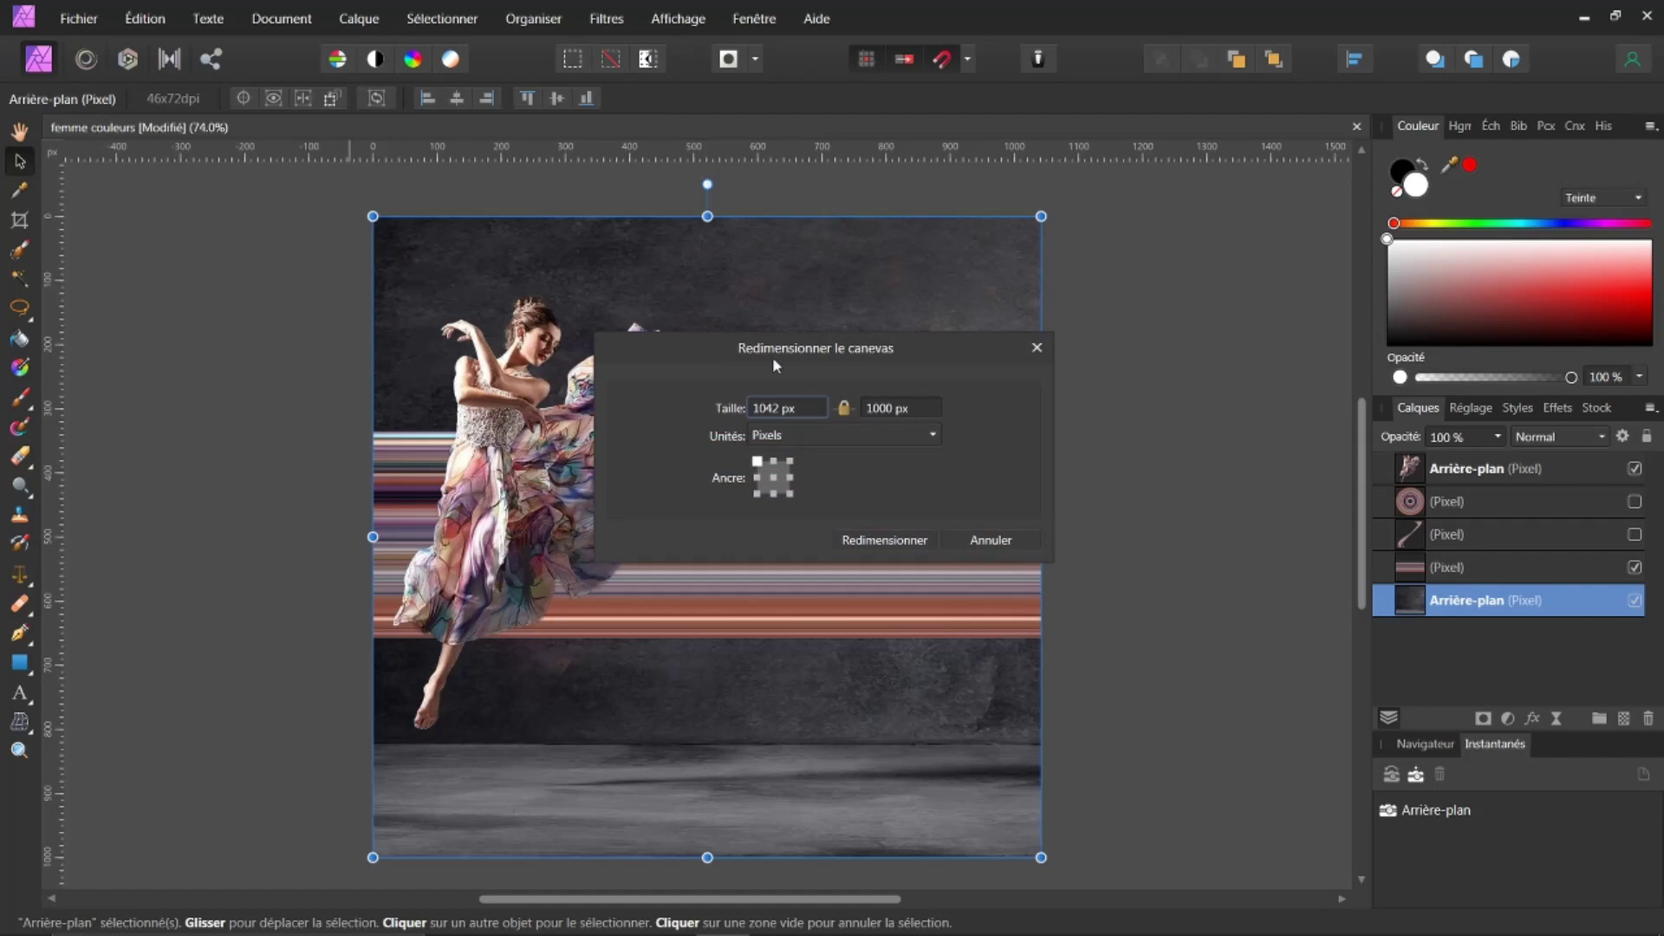
click(846, 415)
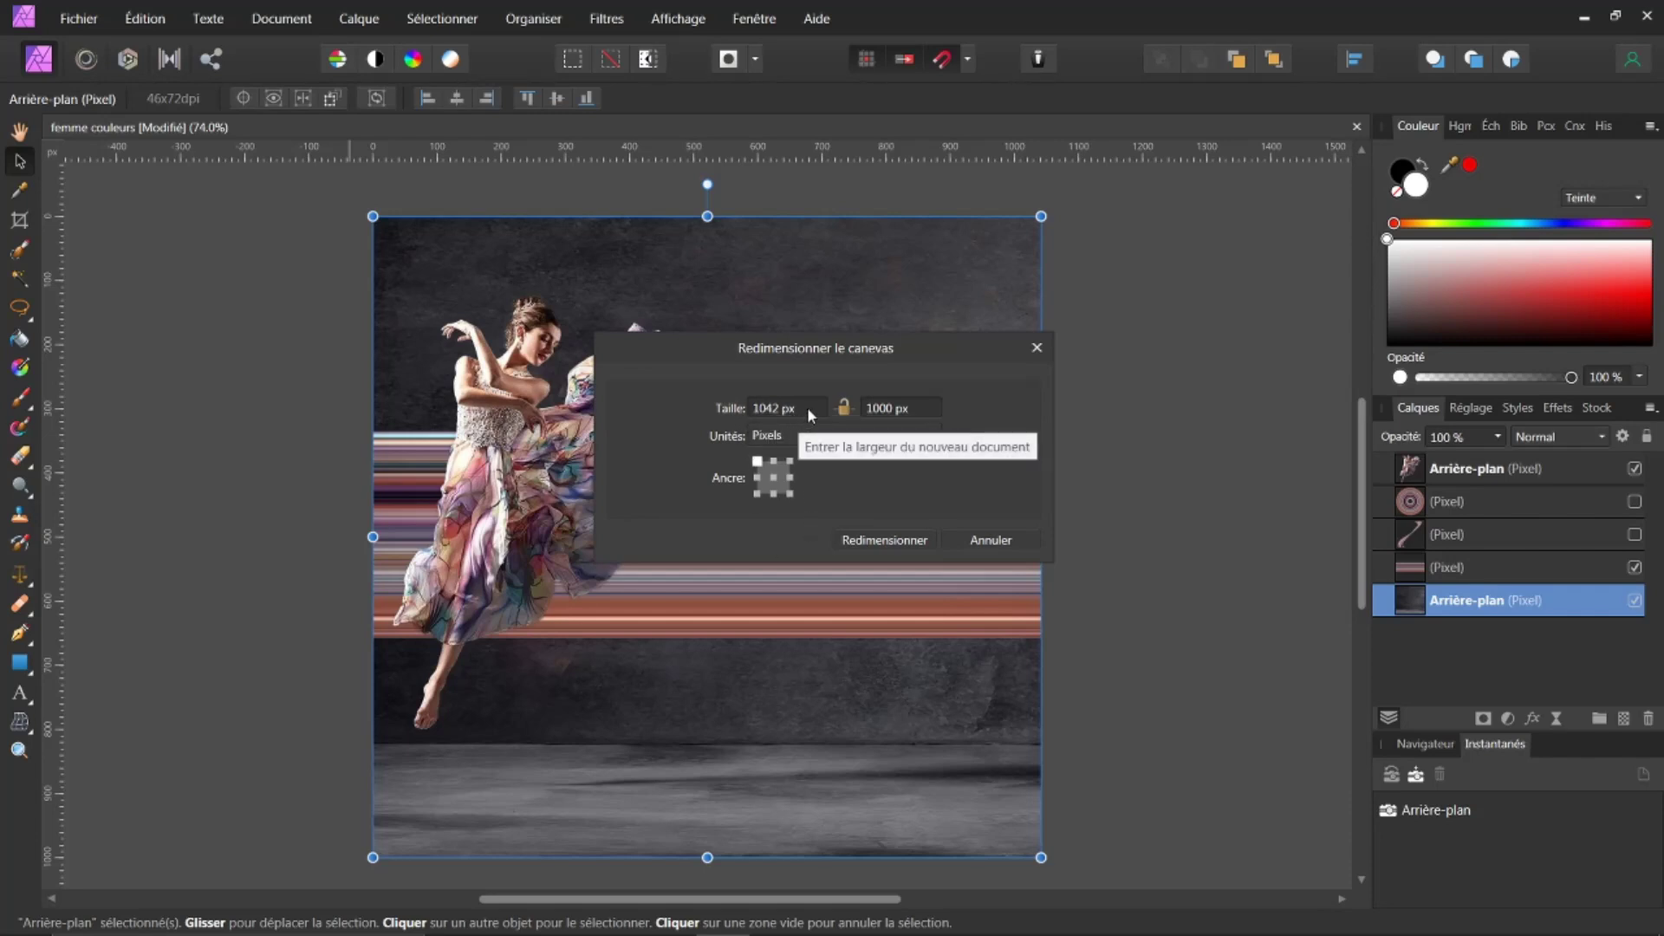
click(808, 407)
text(1300)
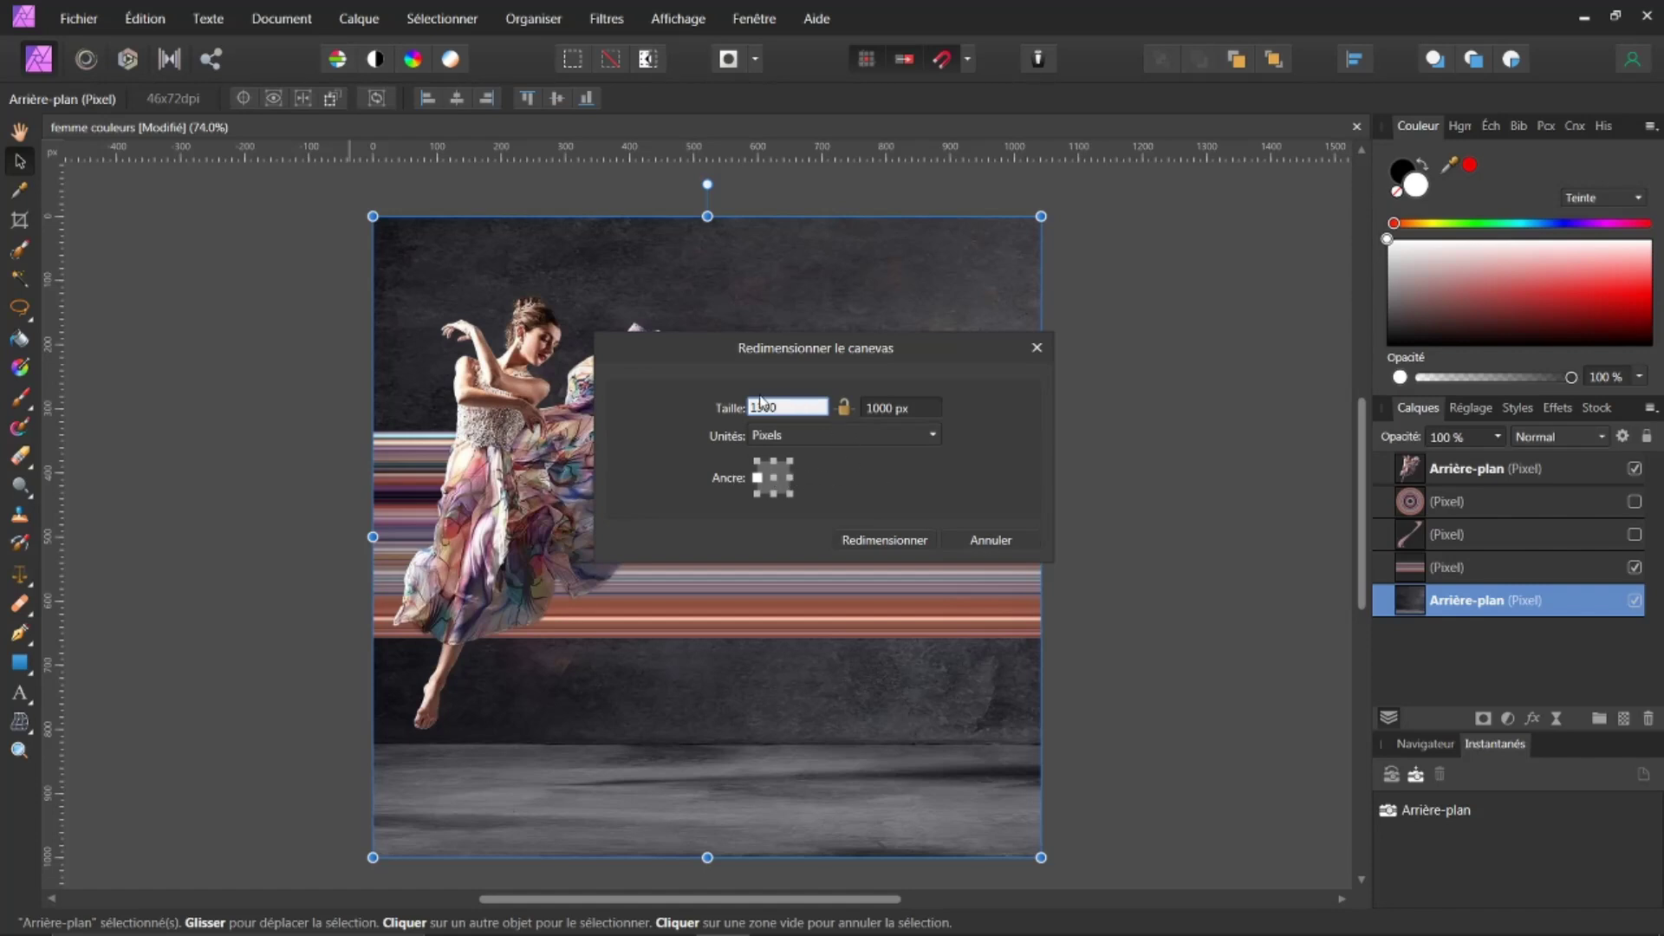
click(871, 539)
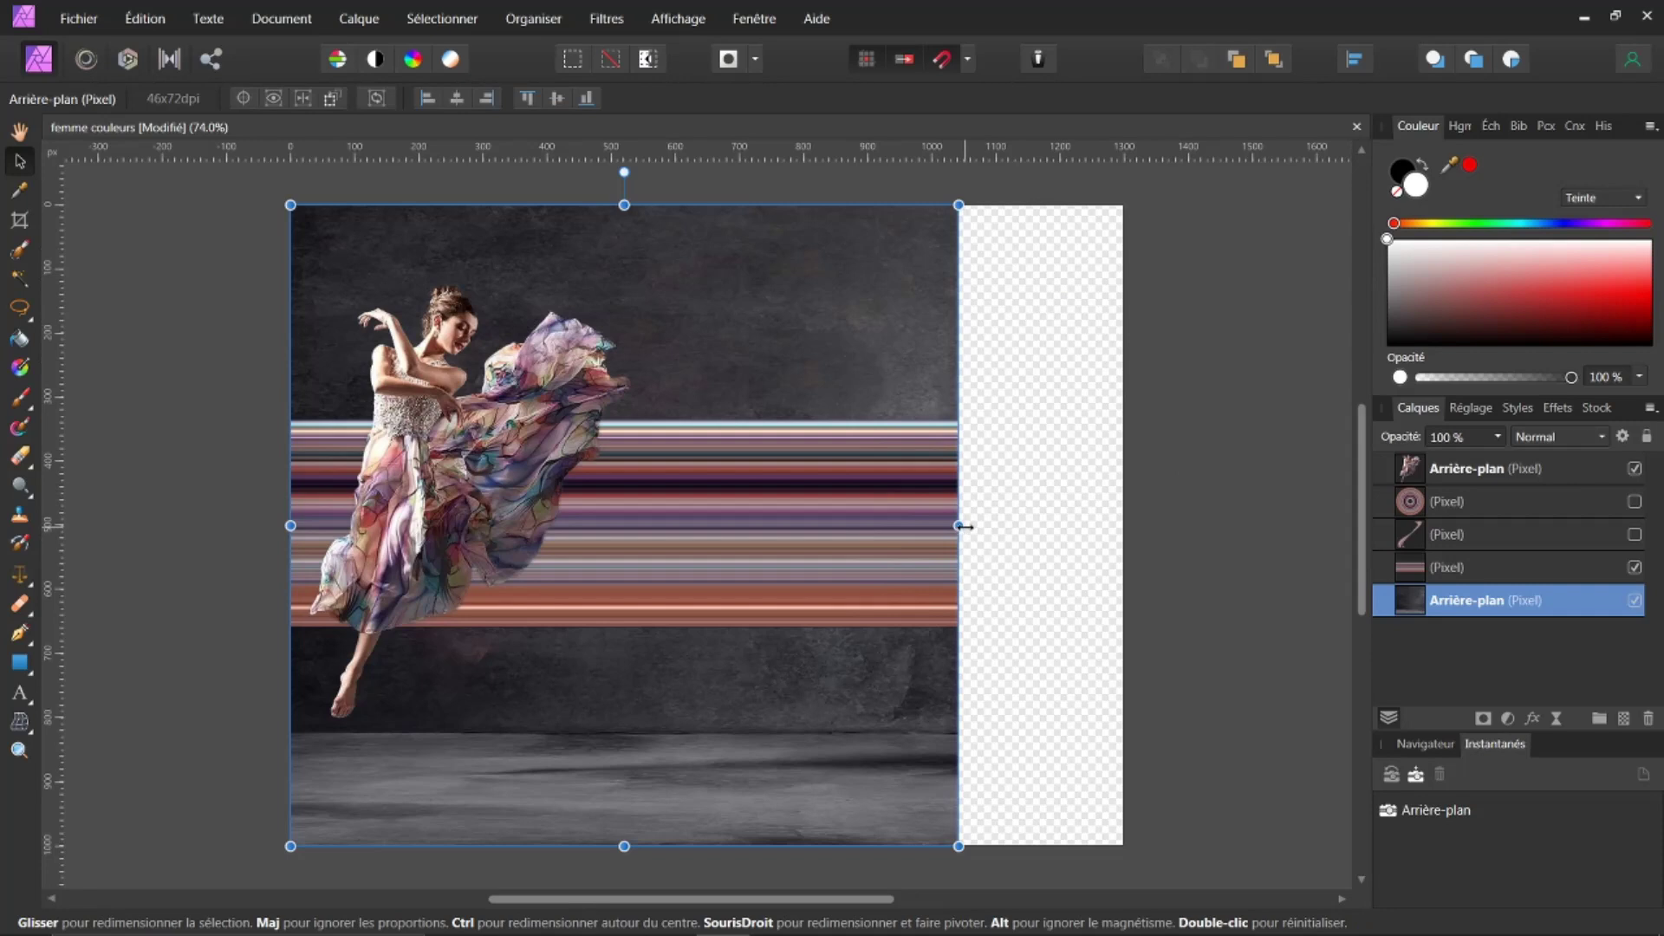
- Stretch the bottom Arrière-plan layer to the extended canvas's right edge and rasterise it
drag(958, 525, 1123, 562)
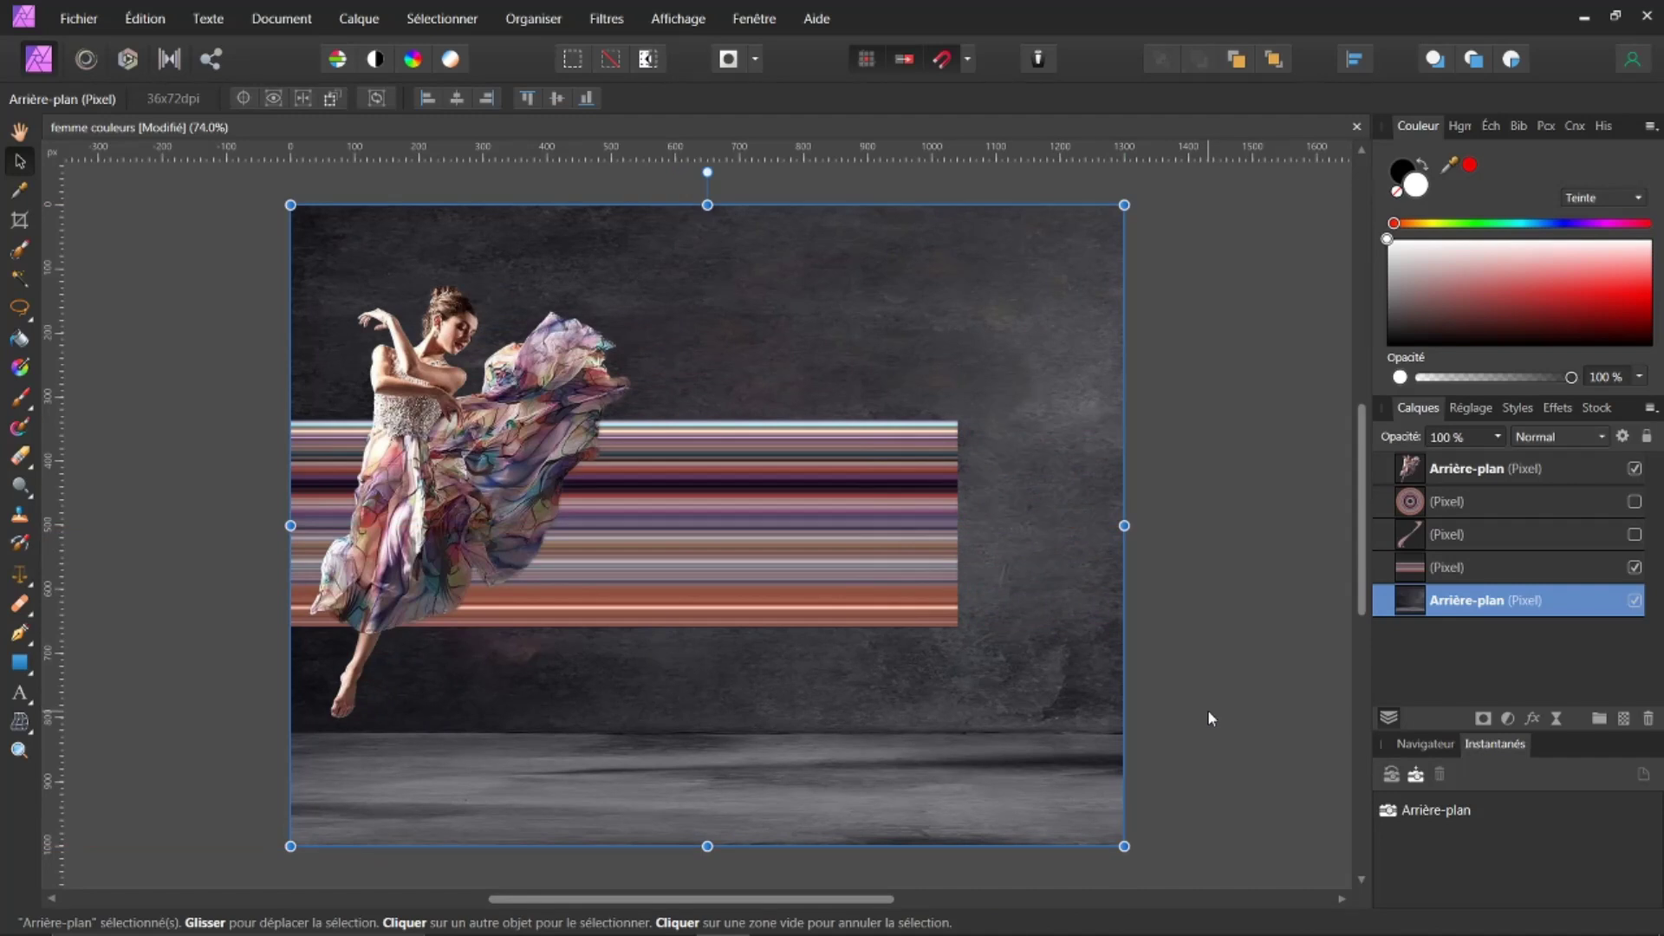
right_click(1407, 605)
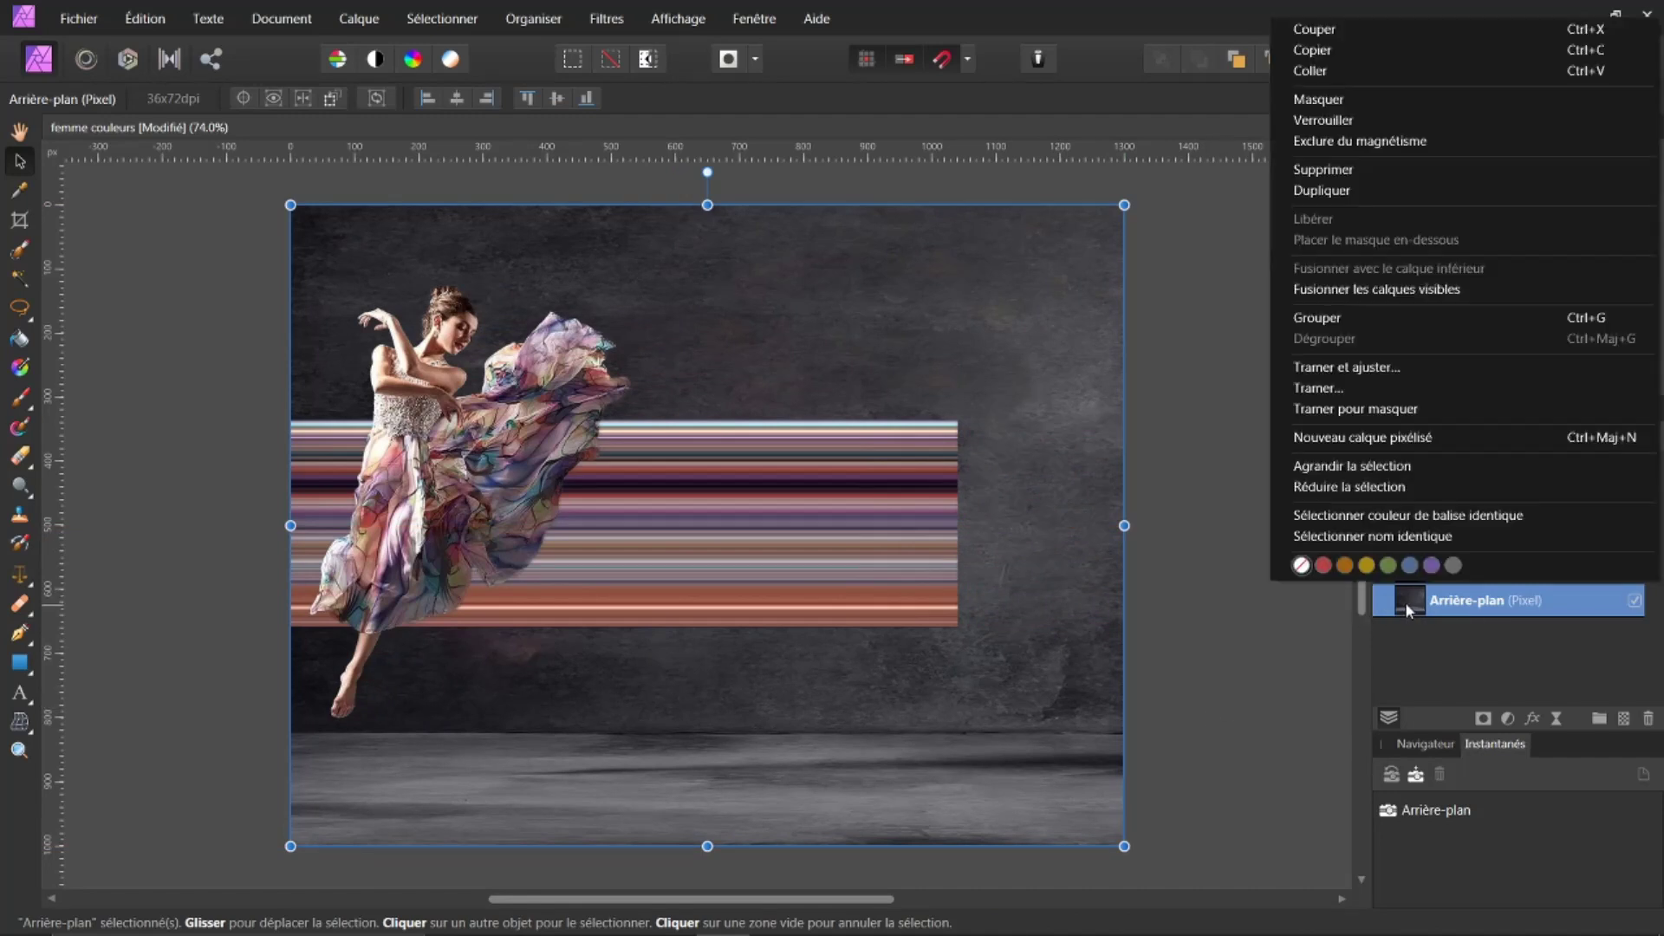
click(1334, 389)
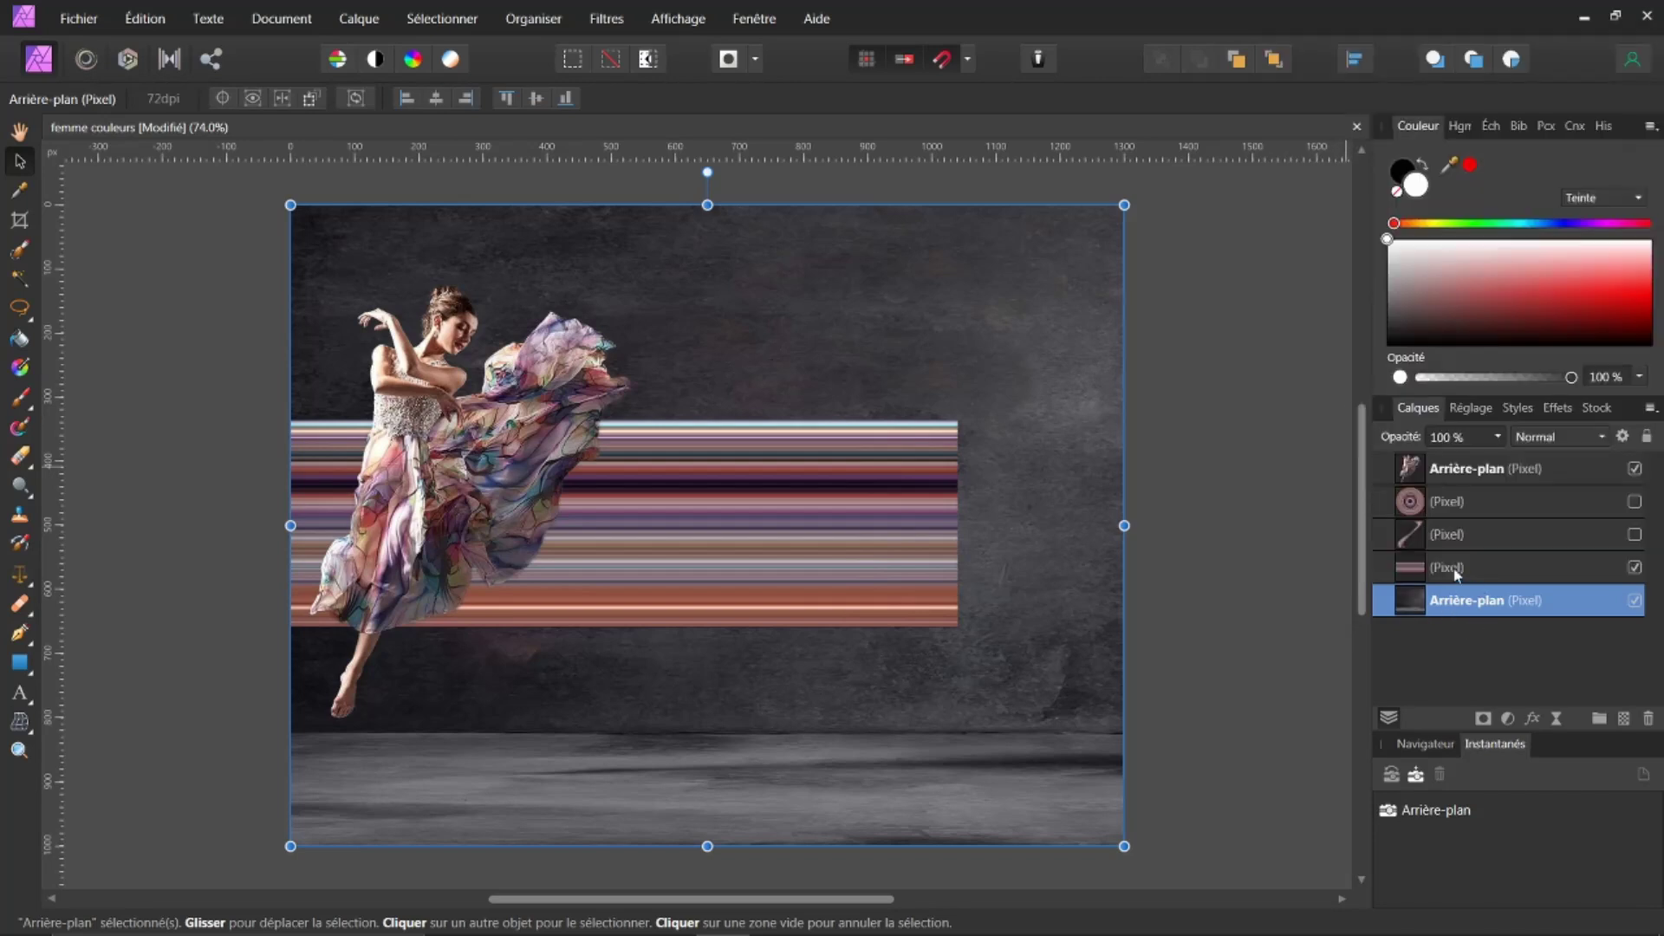
- Stretch the flat stripe band layer to the canvas's right edge and rasterise it
click(1406, 570)
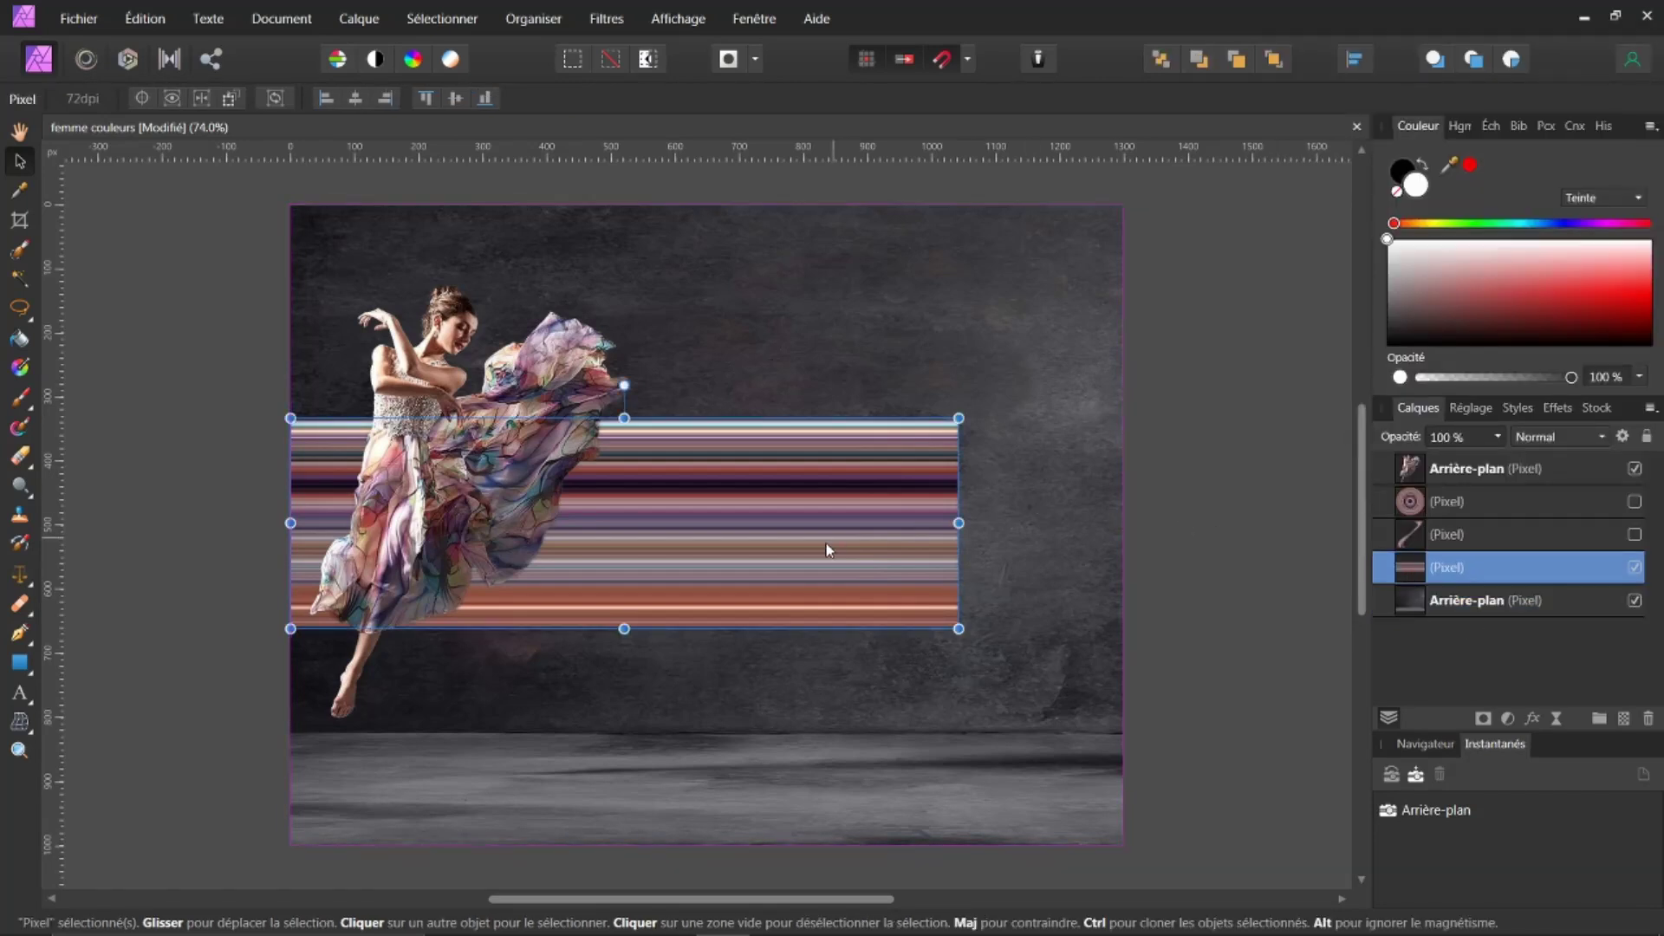
drag(962, 524, 1124, 525)
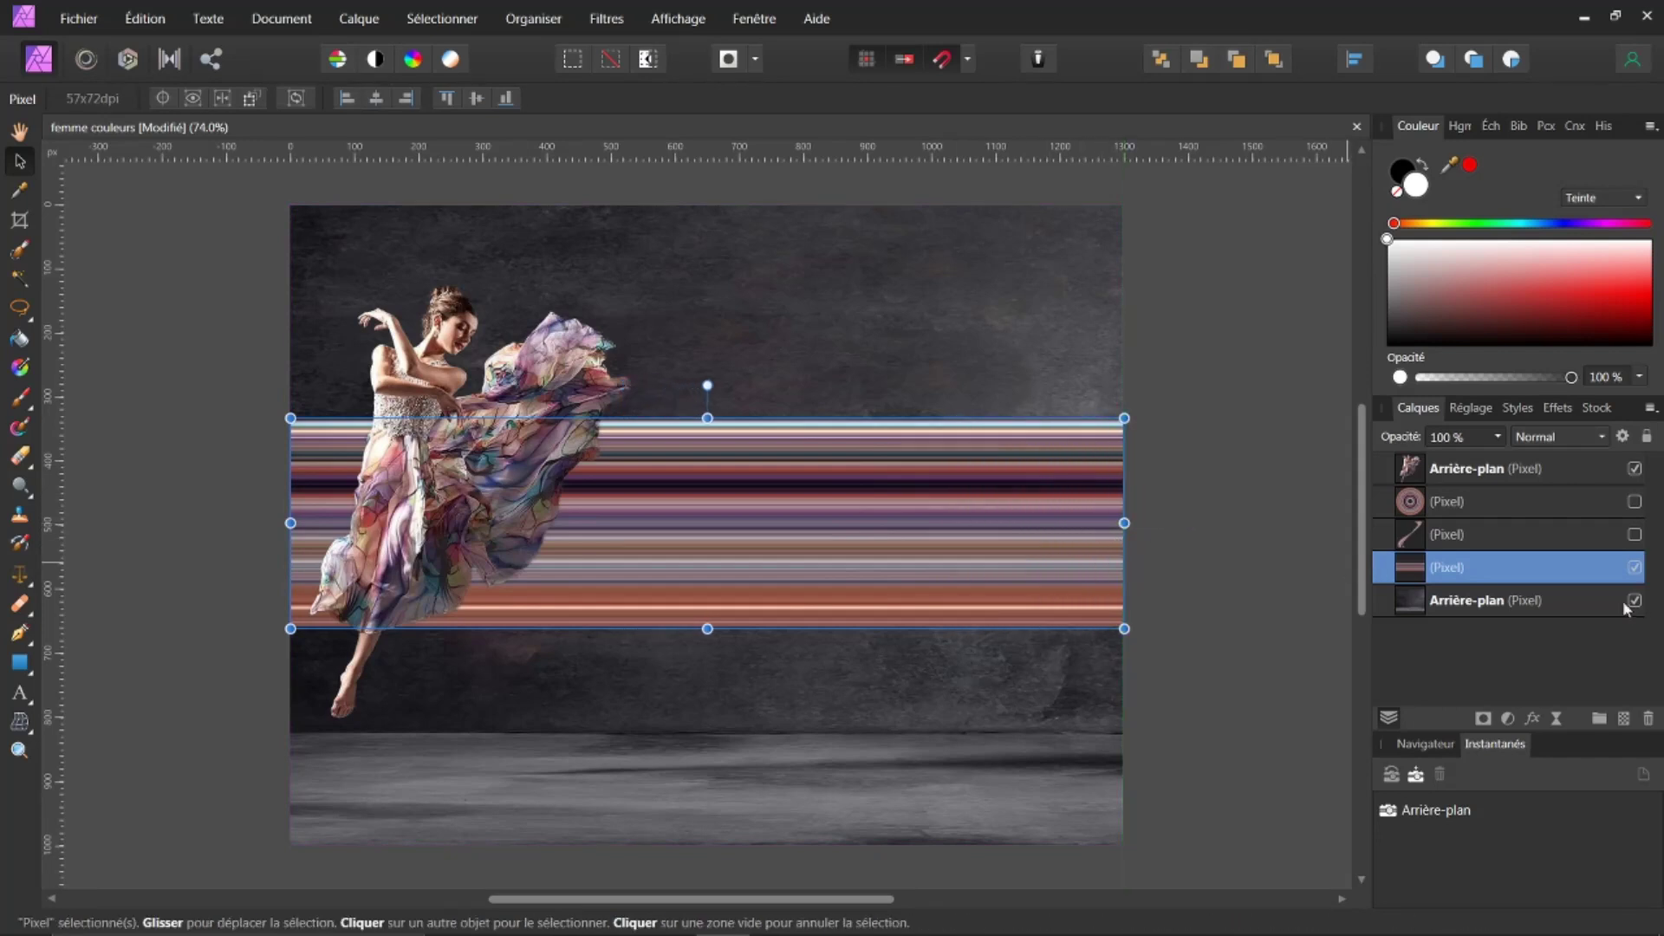
right_click(1421, 572)
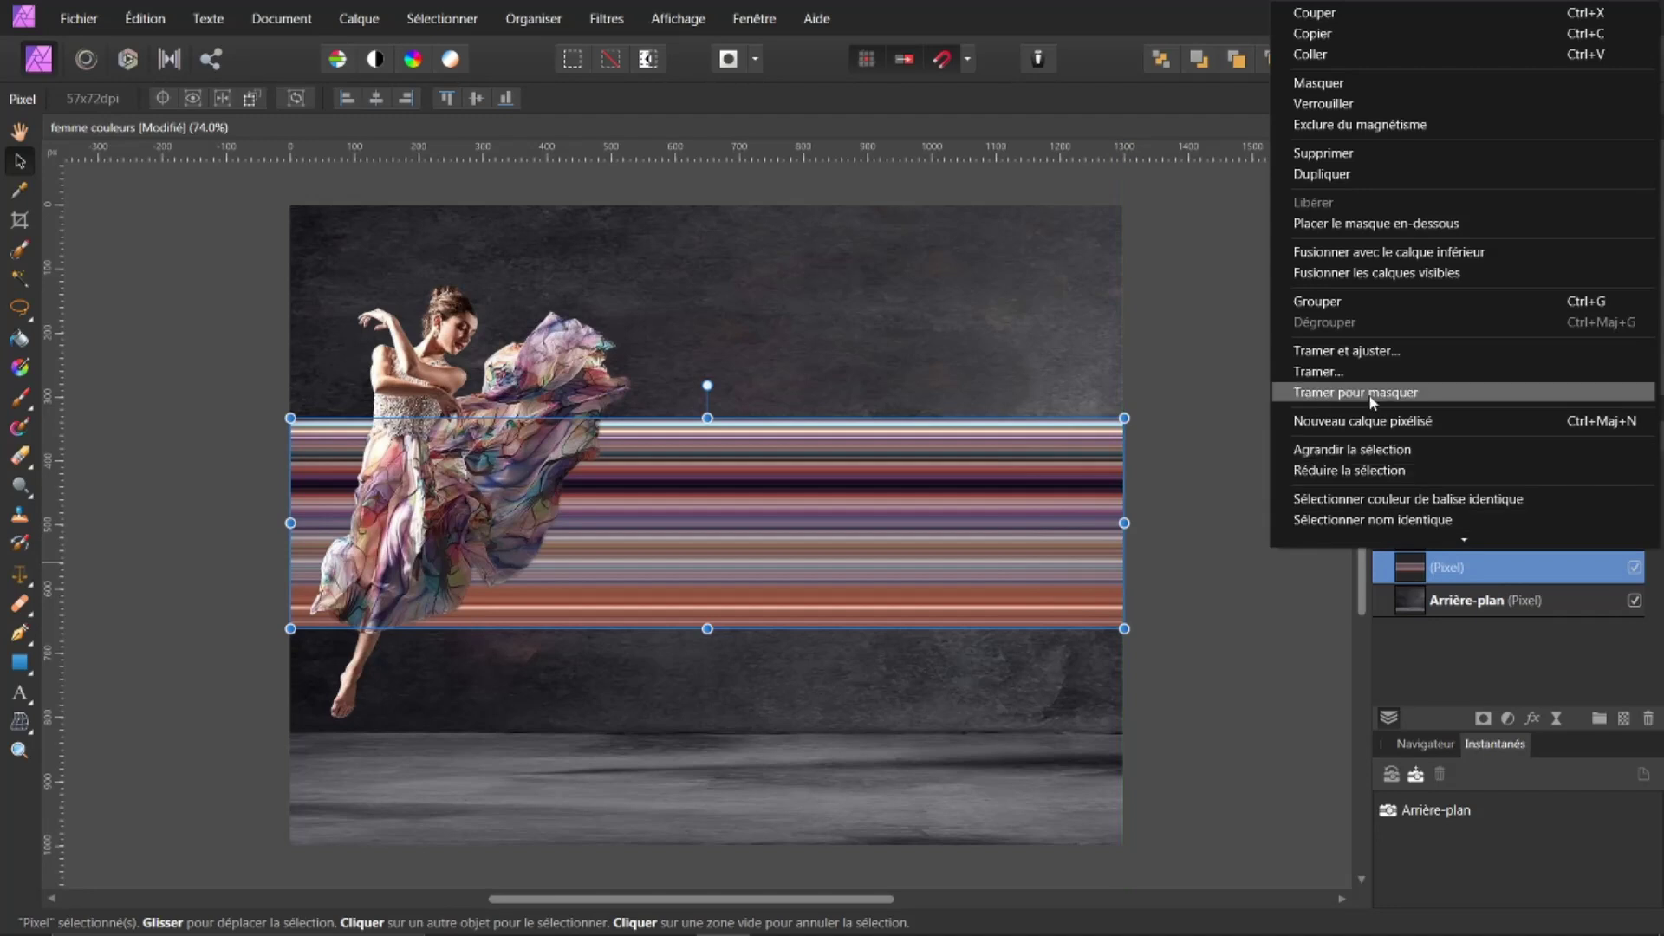
click(1360, 379)
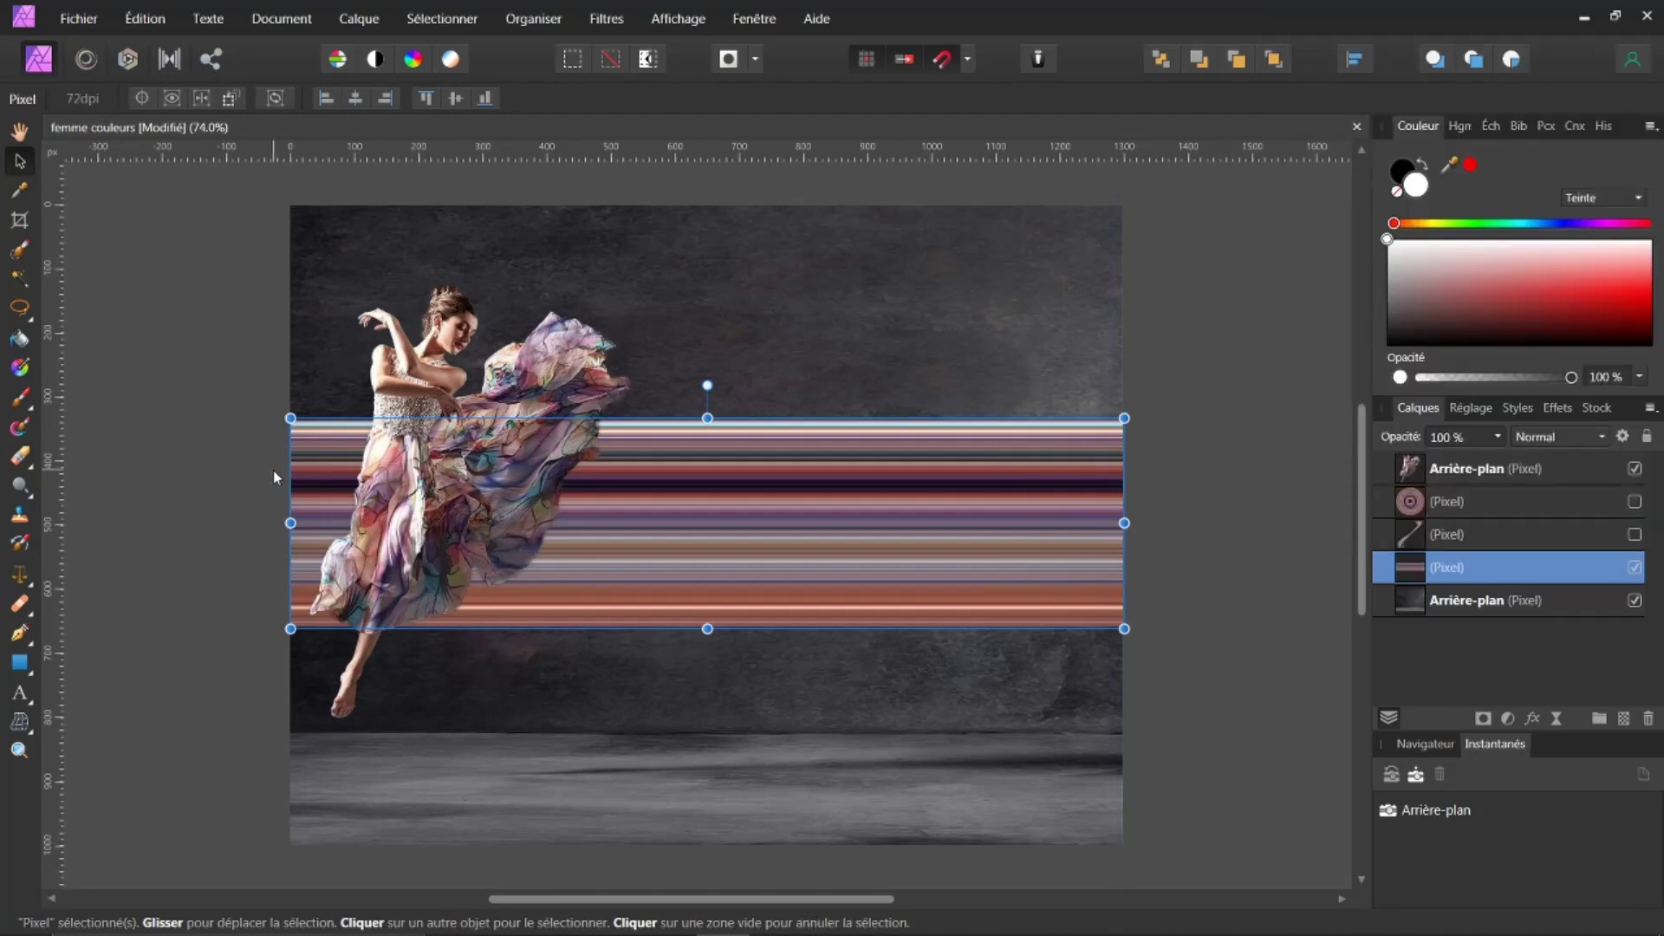
- Mesh-warp the stripe band by swapping its two right corner nodes beyond the canvas edge, spreading them apart so the band twists
click(19, 722)
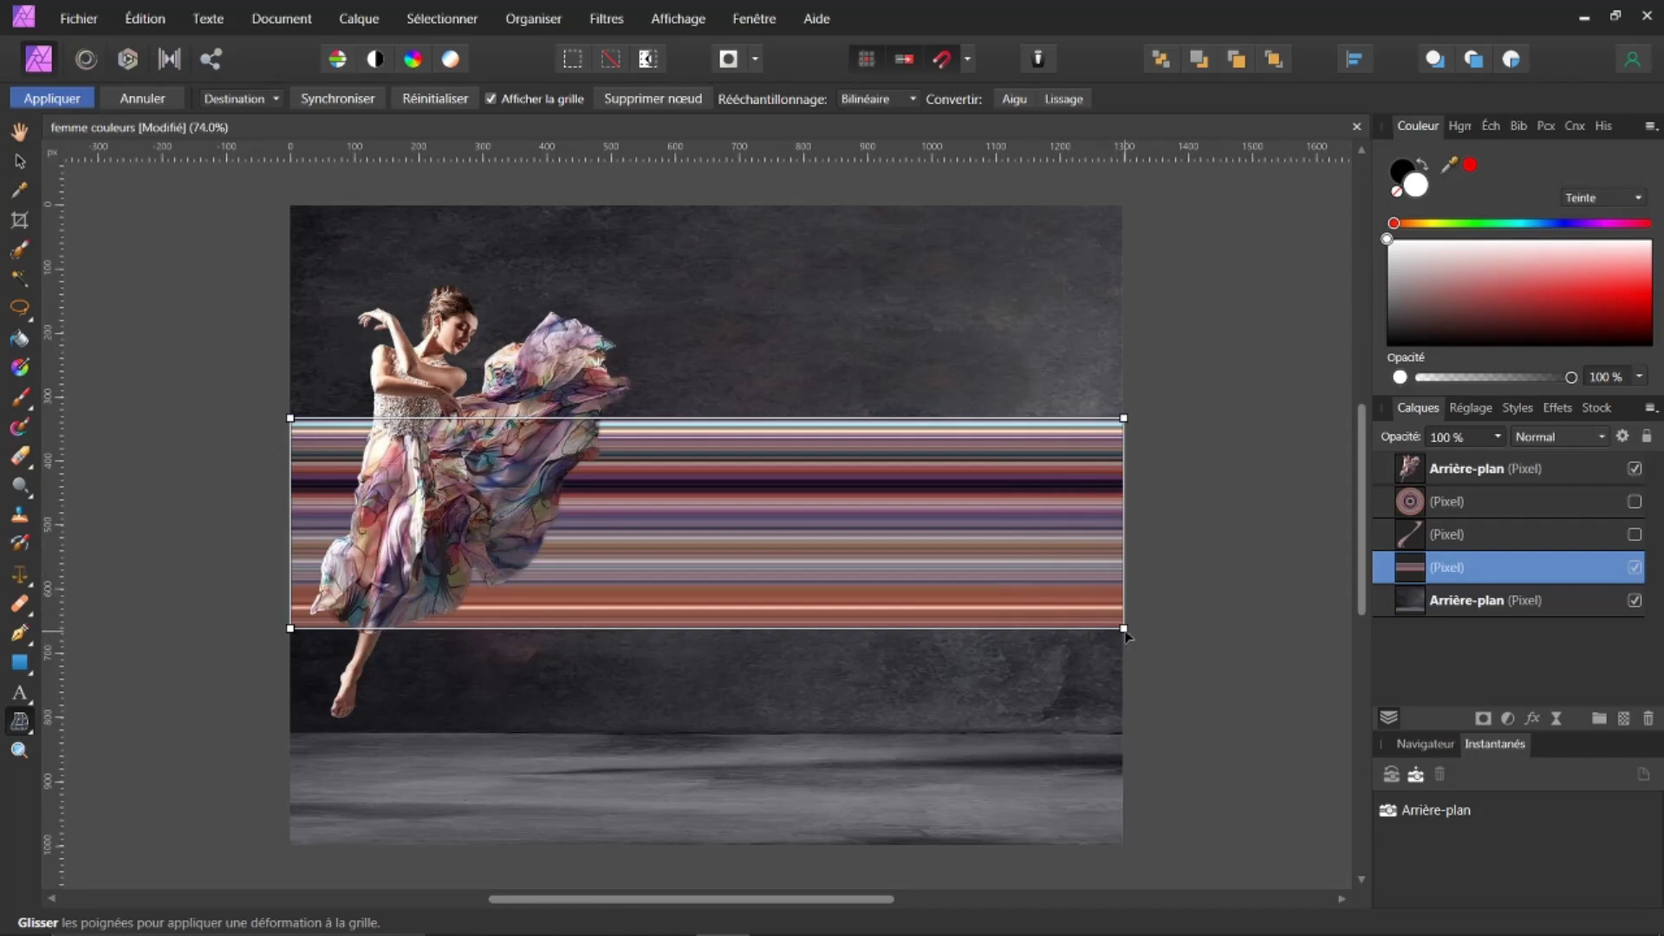
drag(1124, 628, 1171, 346)
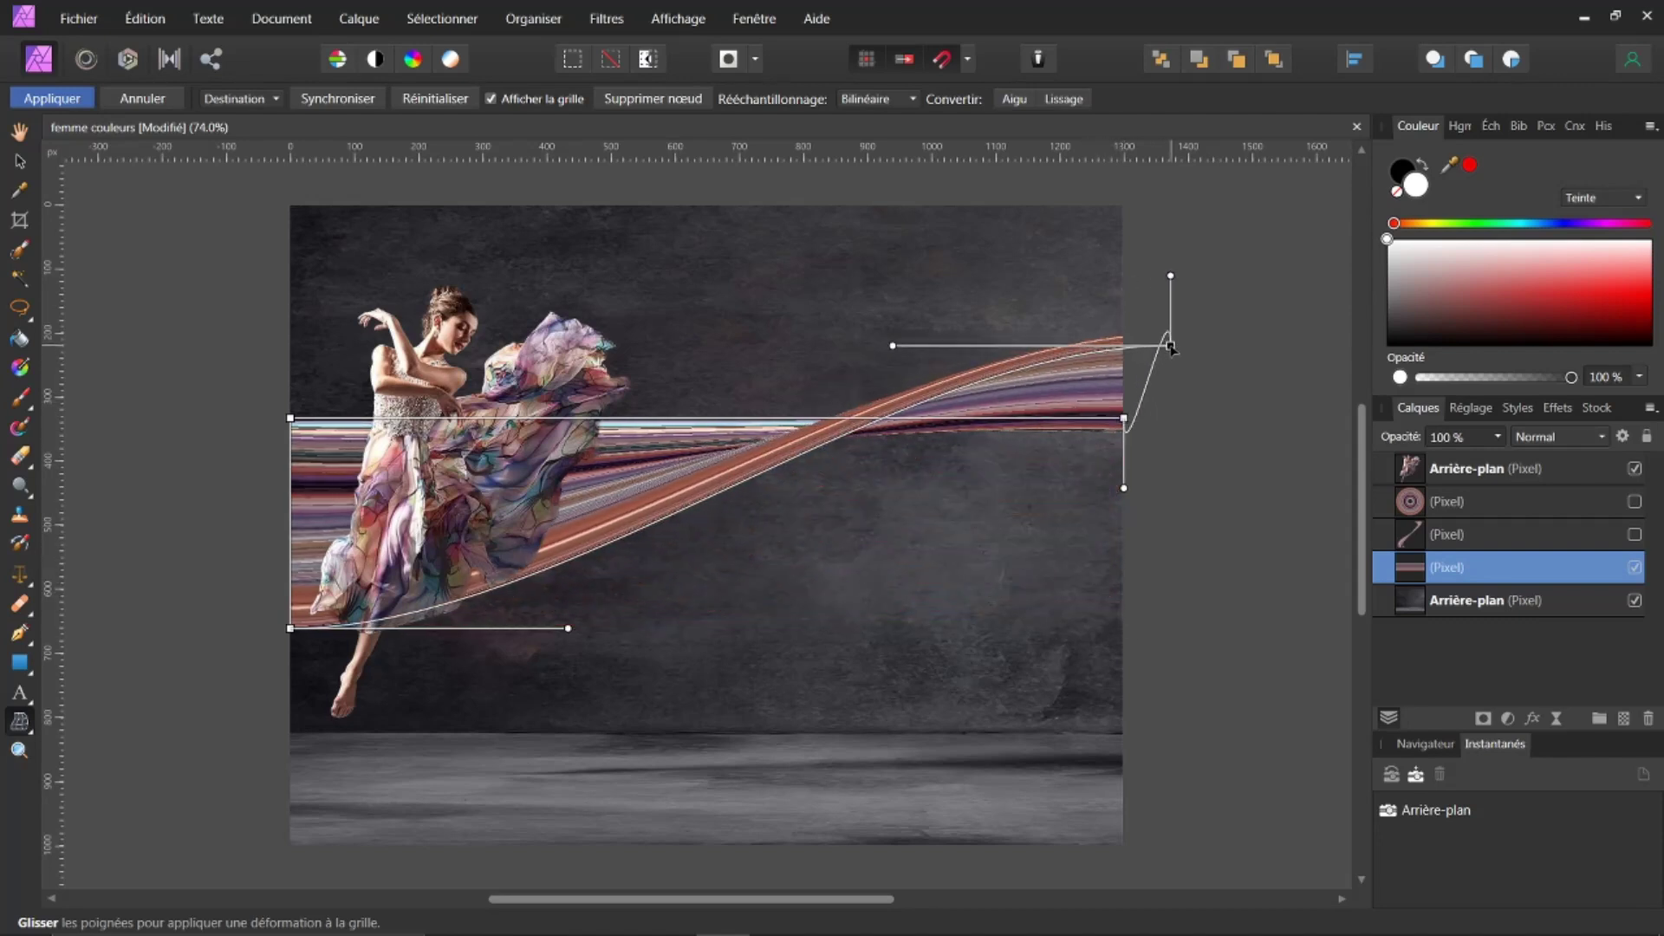
drag(1126, 421, 1174, 644)
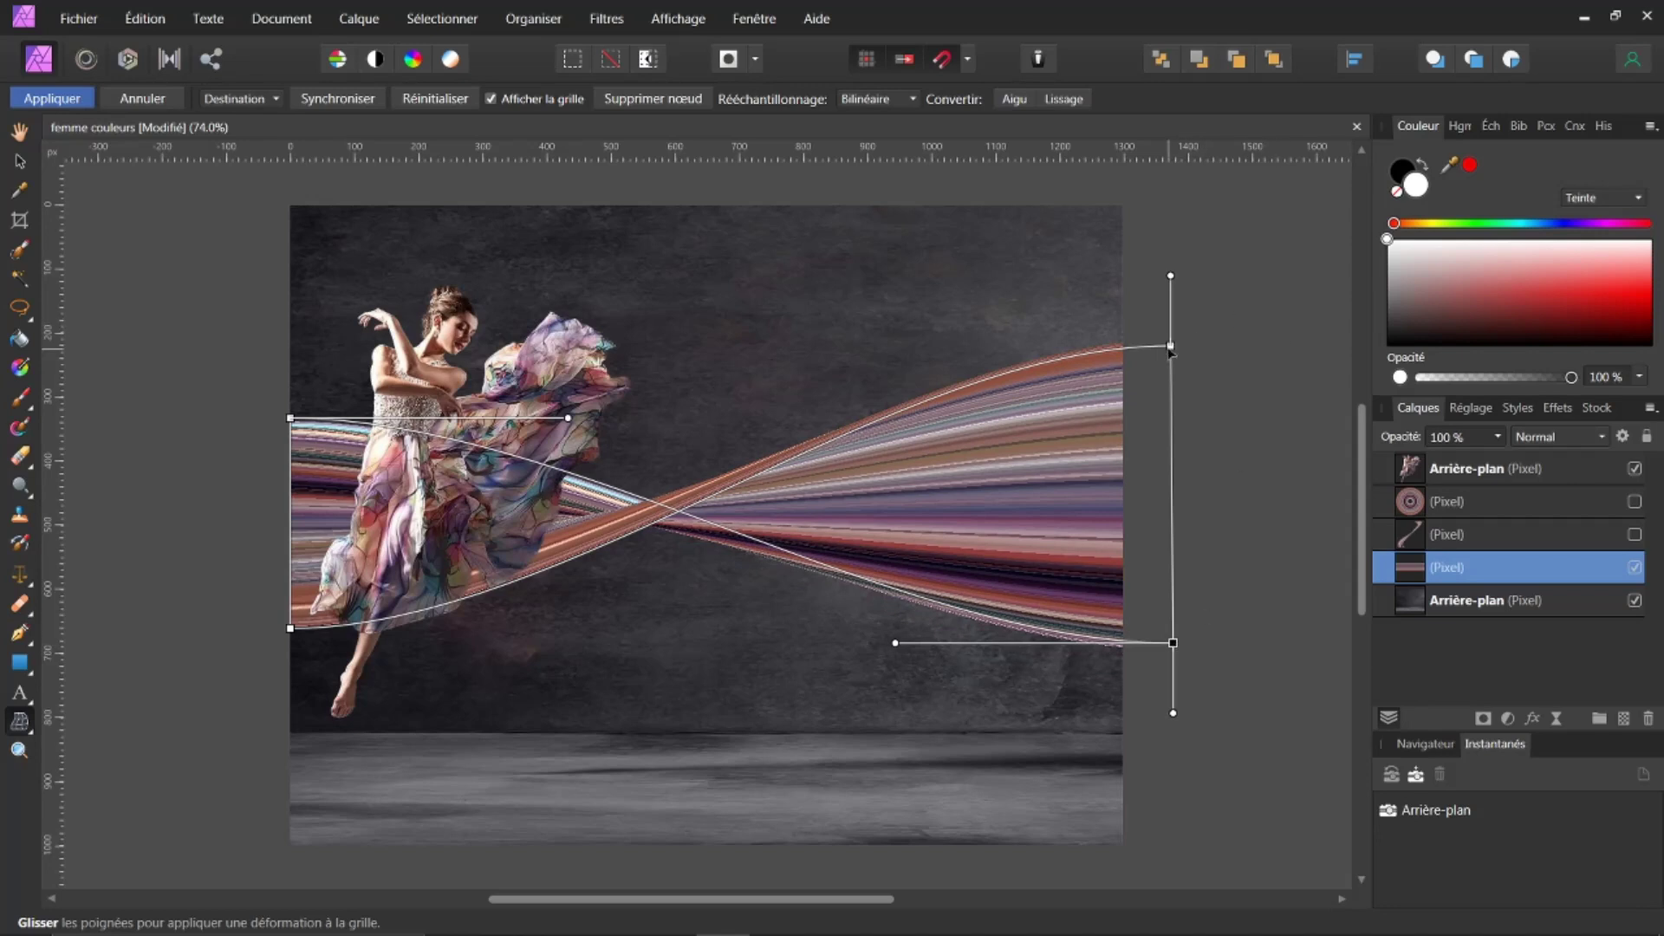
- Refine the twisted band's mesh by narrowing its right end and moving both left corners behind the dancer, then apply the warp
drag(1178, 346, 1177, 390)
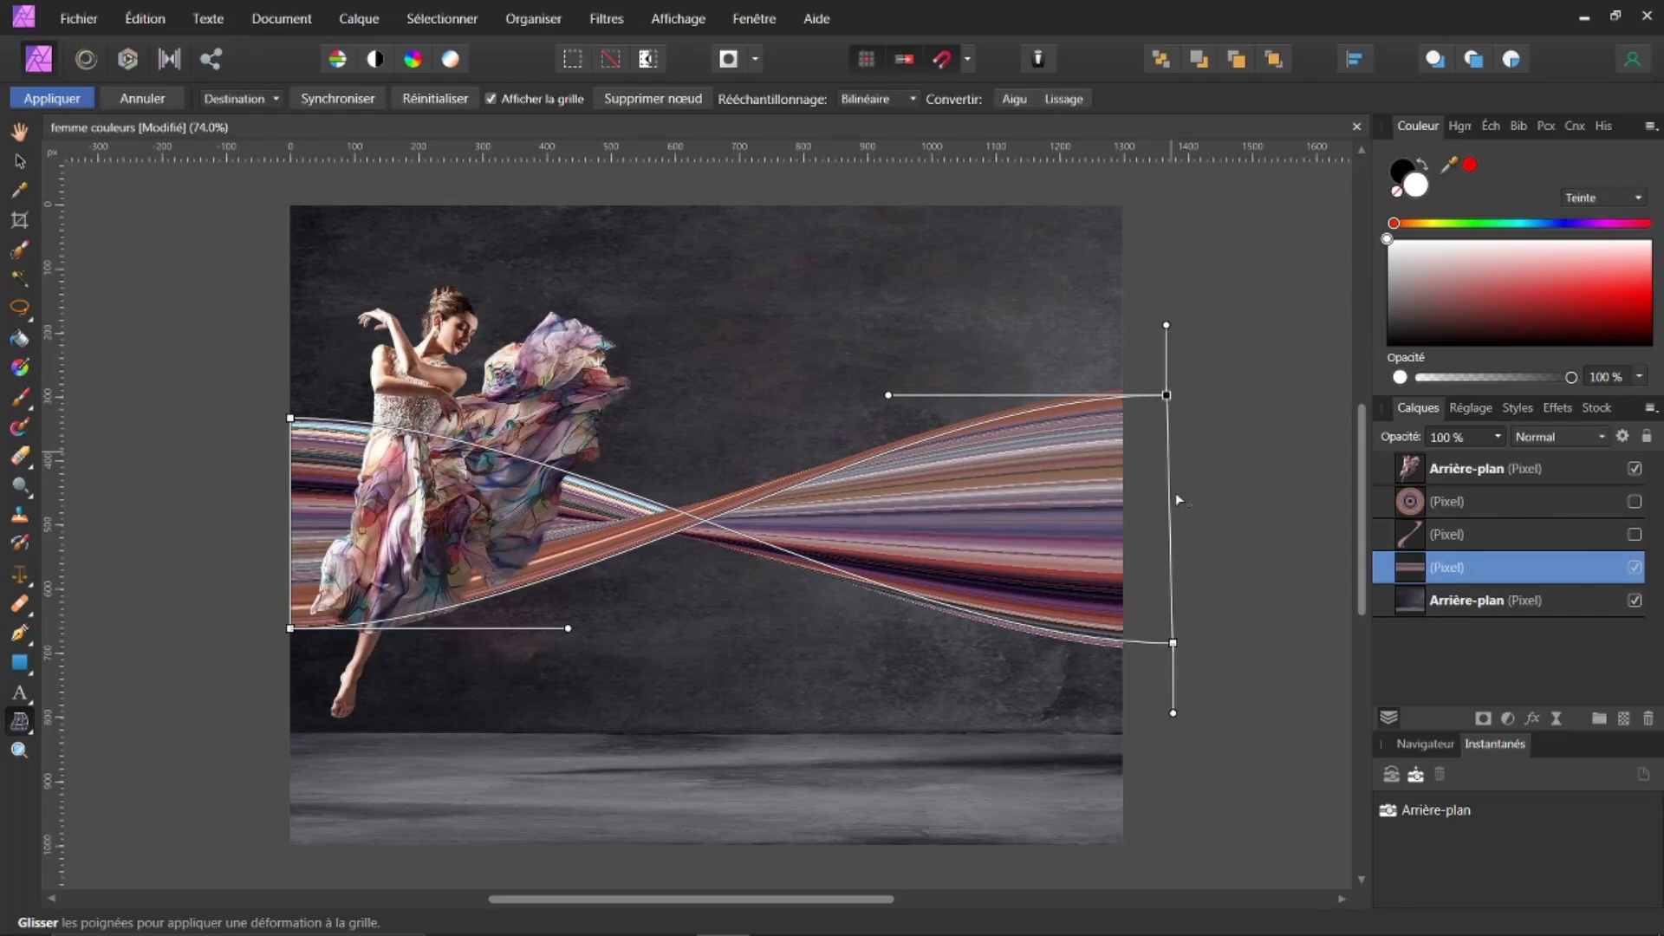
mouse_move(1173, 645)
mouse_down()
mouse_move(1148, 642)
mouse_move(1153, 656)
mouse_move(1173, 647)
mouse_up()
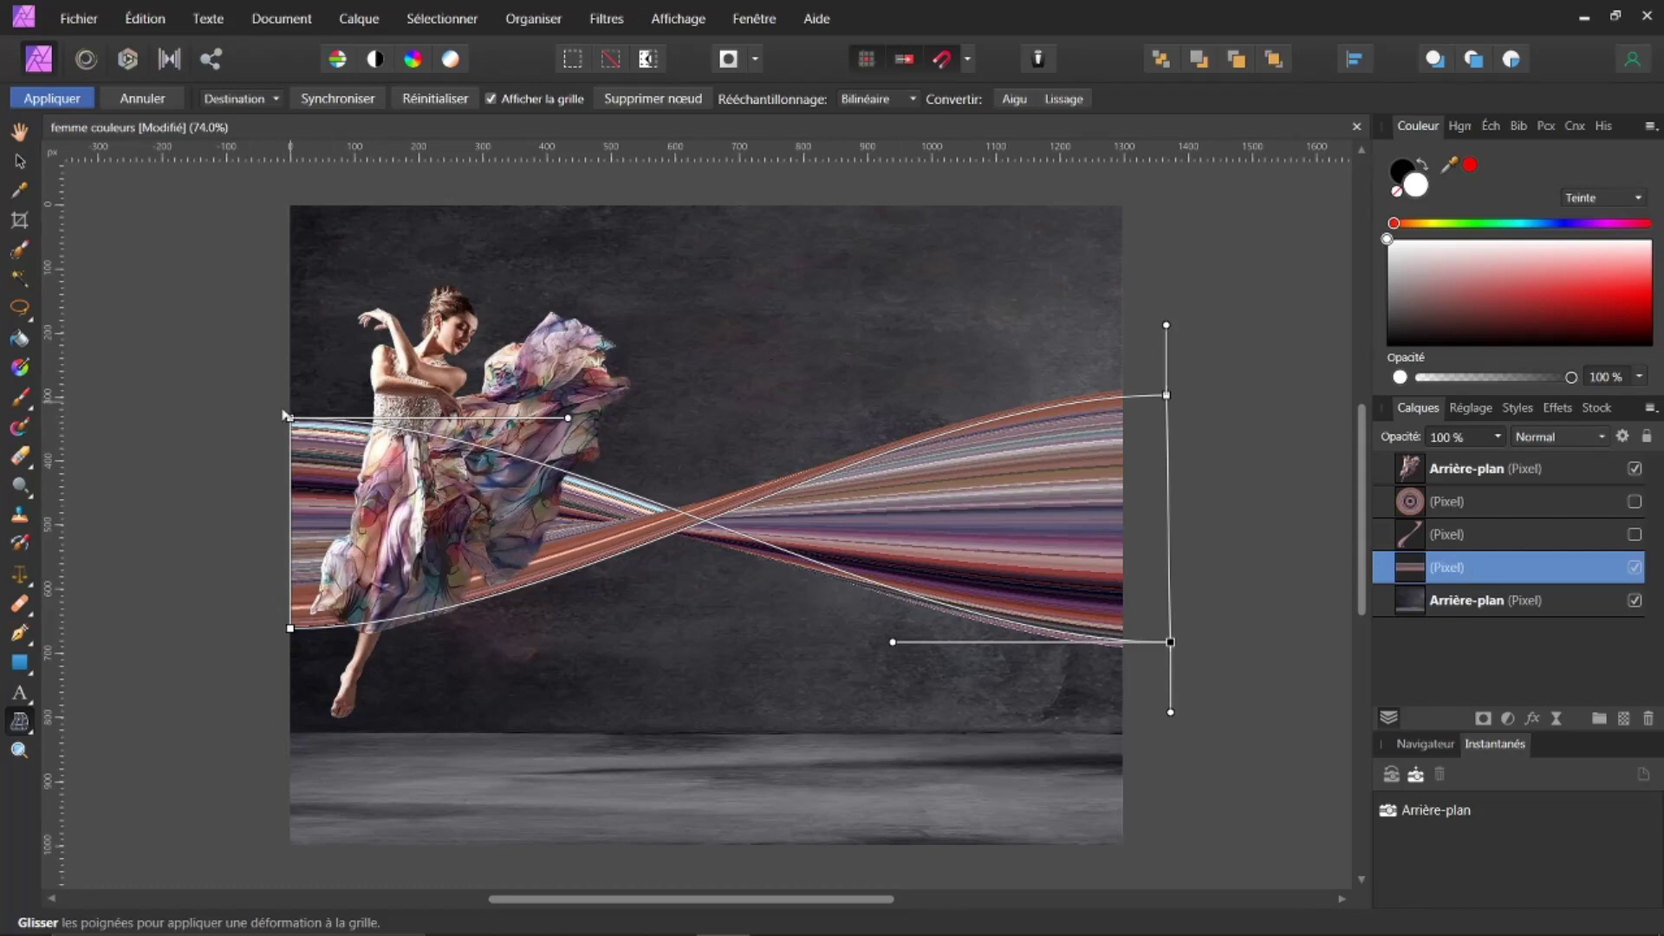
drag(291, 418, 433, 293)
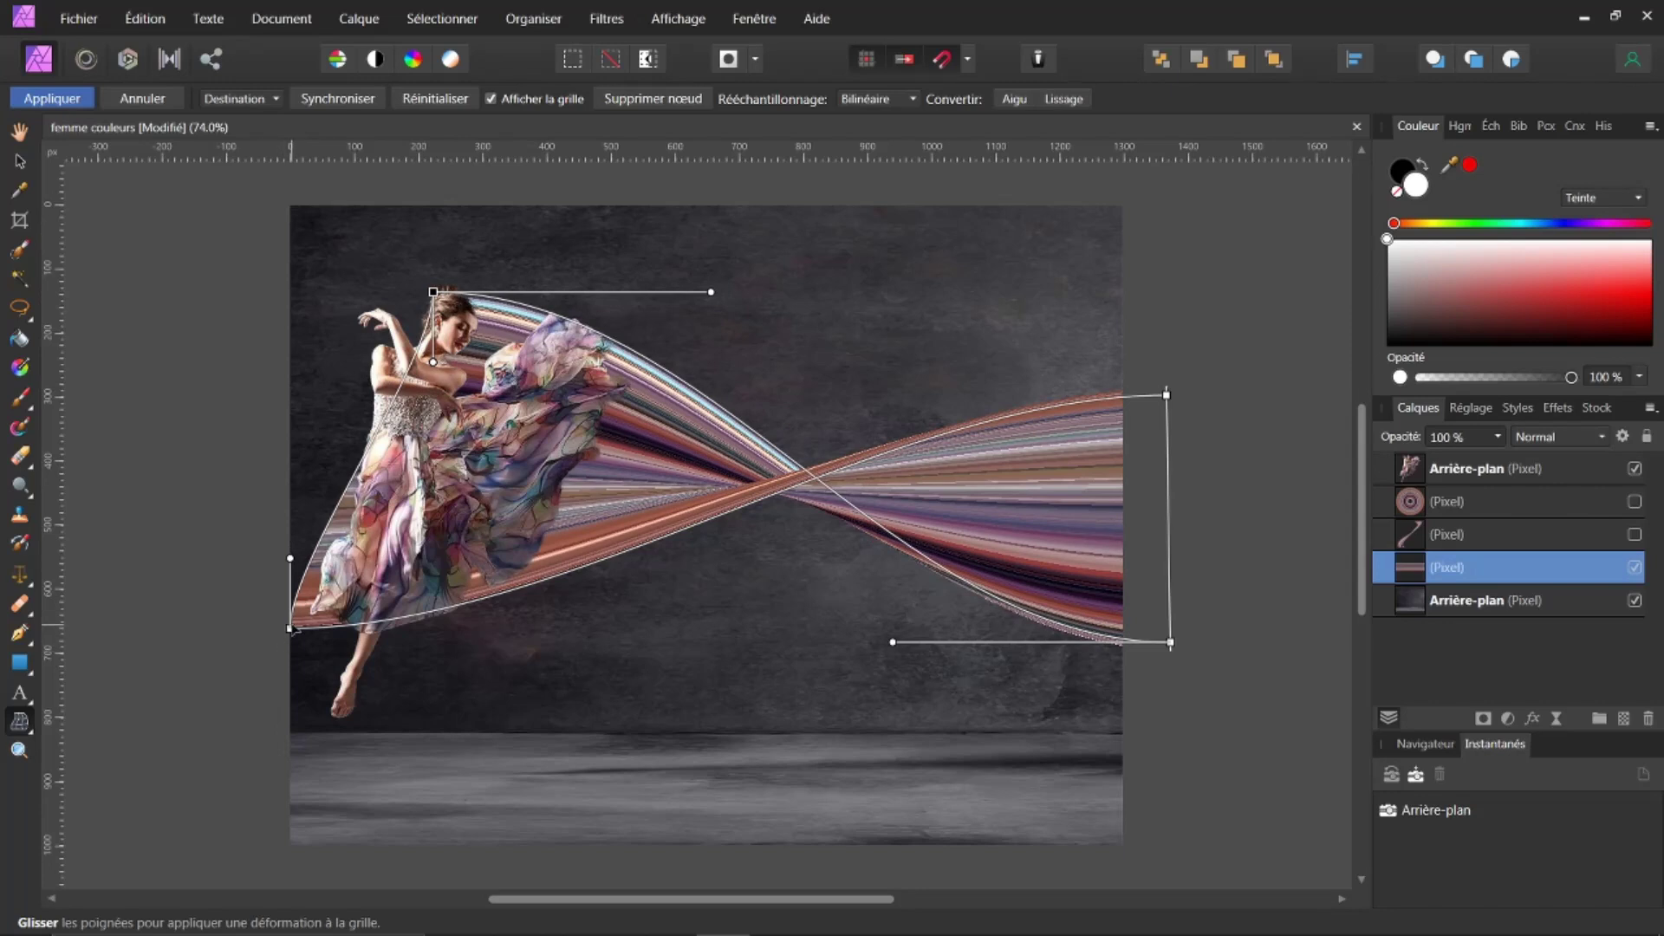
drag(291, 627, 379, 639)
mouse_move(417, 631)
mouse_down()
mouse_move(426, 611)
mouse_move(373, 634)
mouse_move(342, 719)
mouse_move(424, 606)
mouse_move(396, 624)
mouse_up()
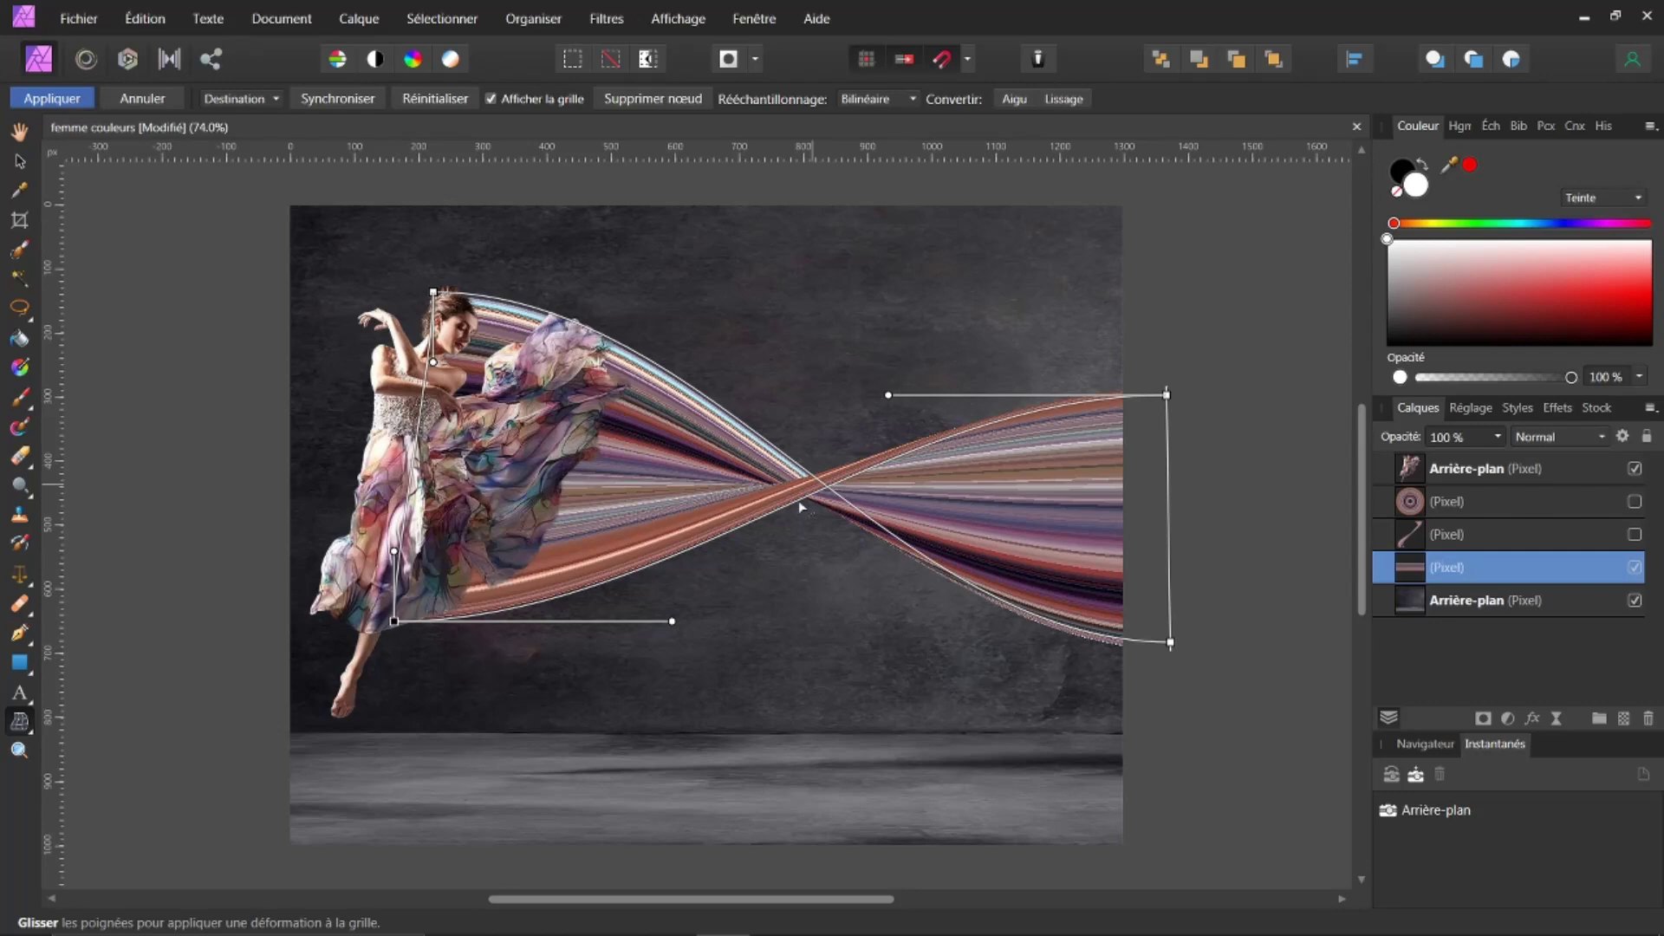
drag(887, 396, 735, 376)
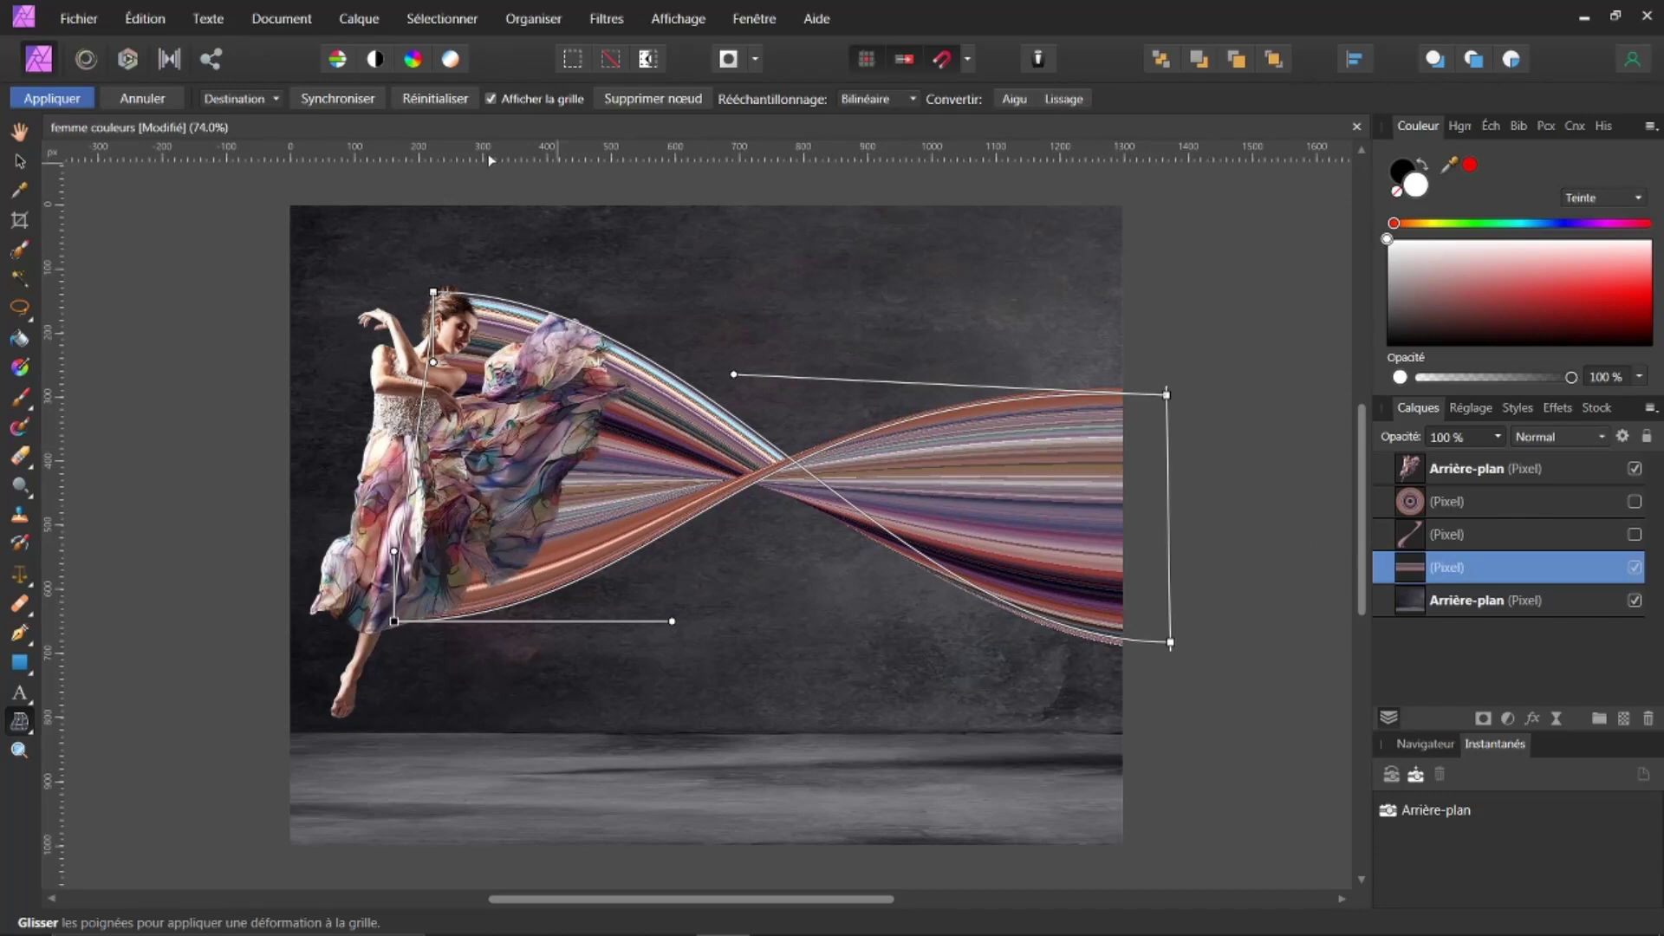
click(57, 100)
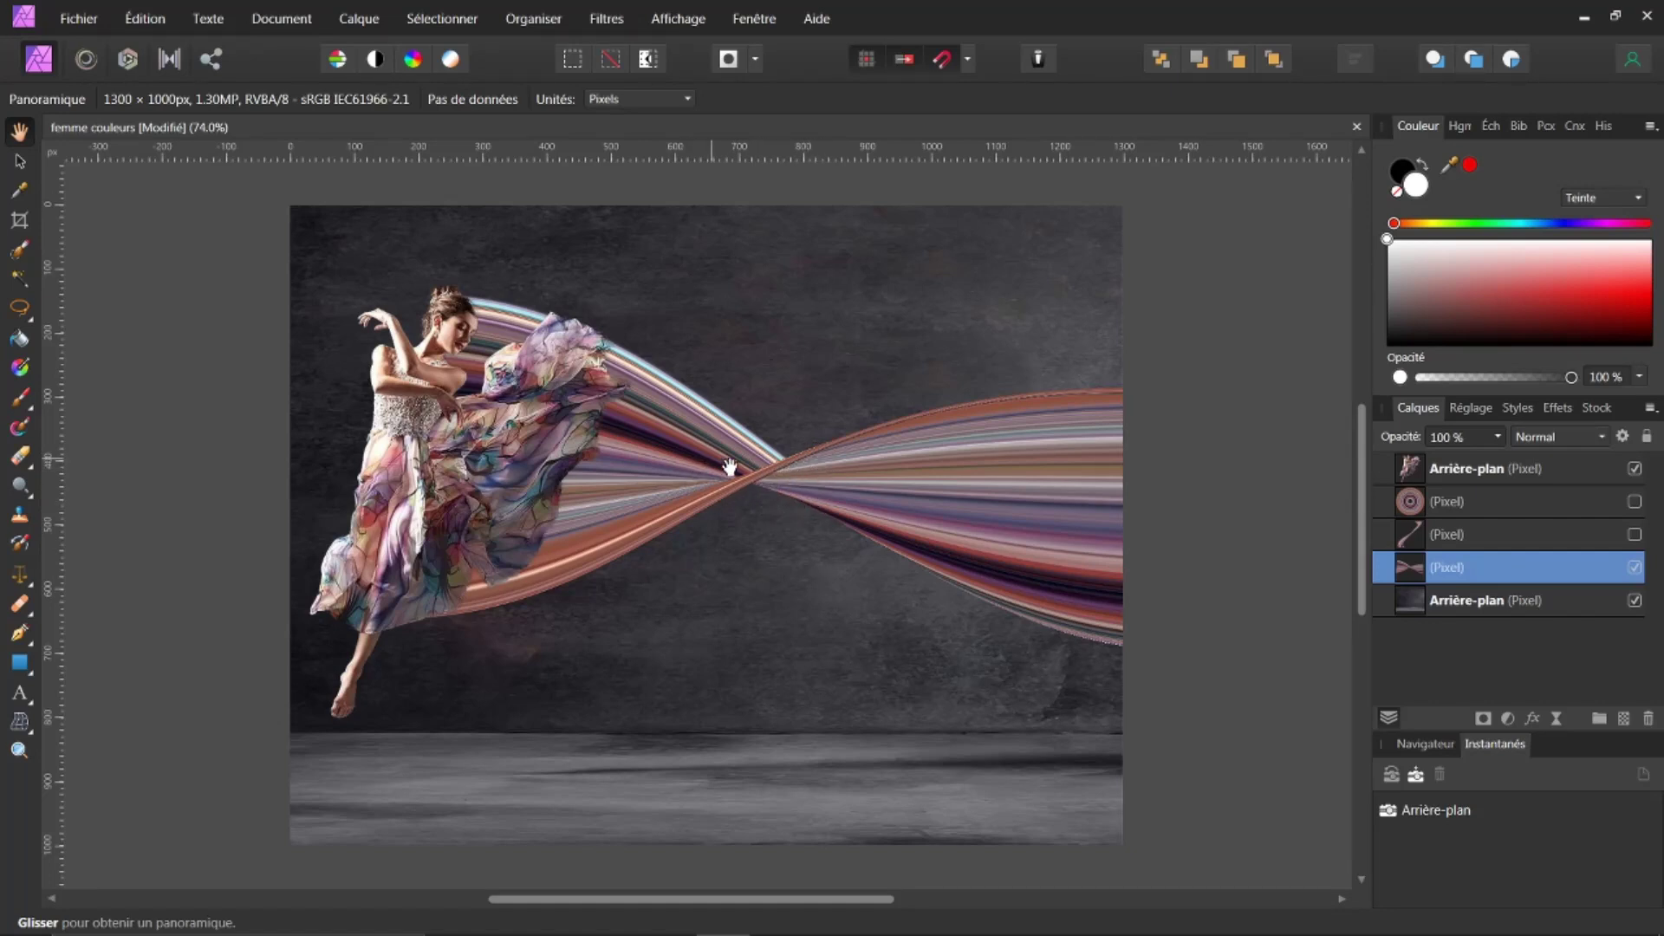
- Outline the ribbon's right half with a closed polygonal freehand selection, from the crossing point along the upper fold to beyond the canvas edge
click(31, 321)
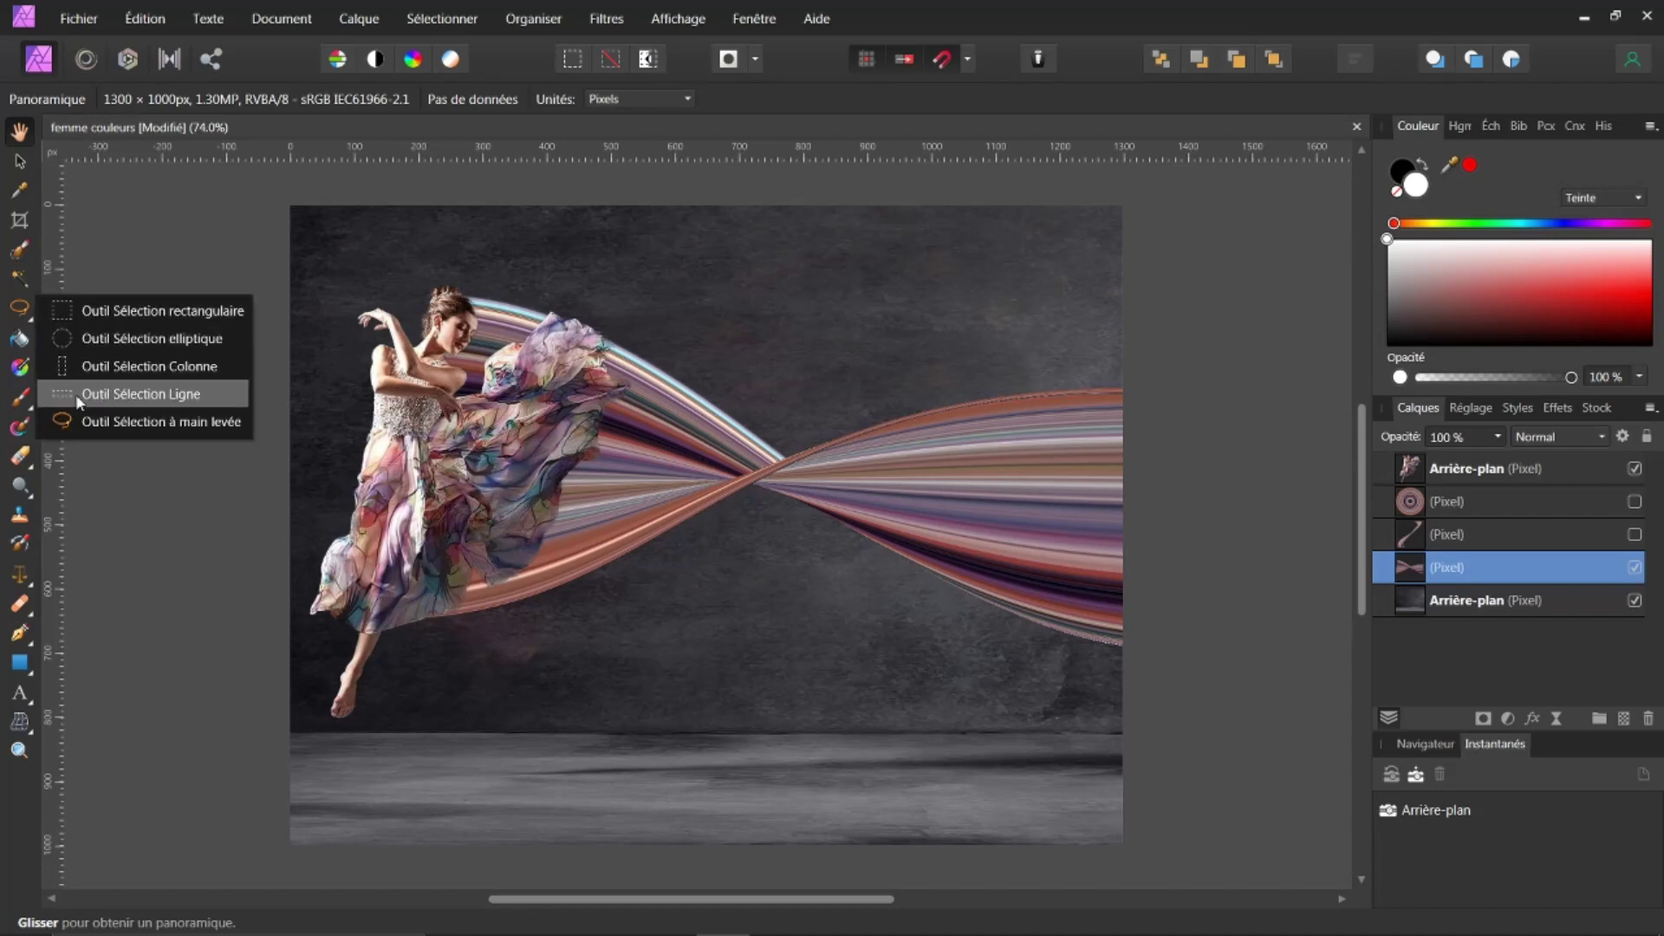
click(101, 422)
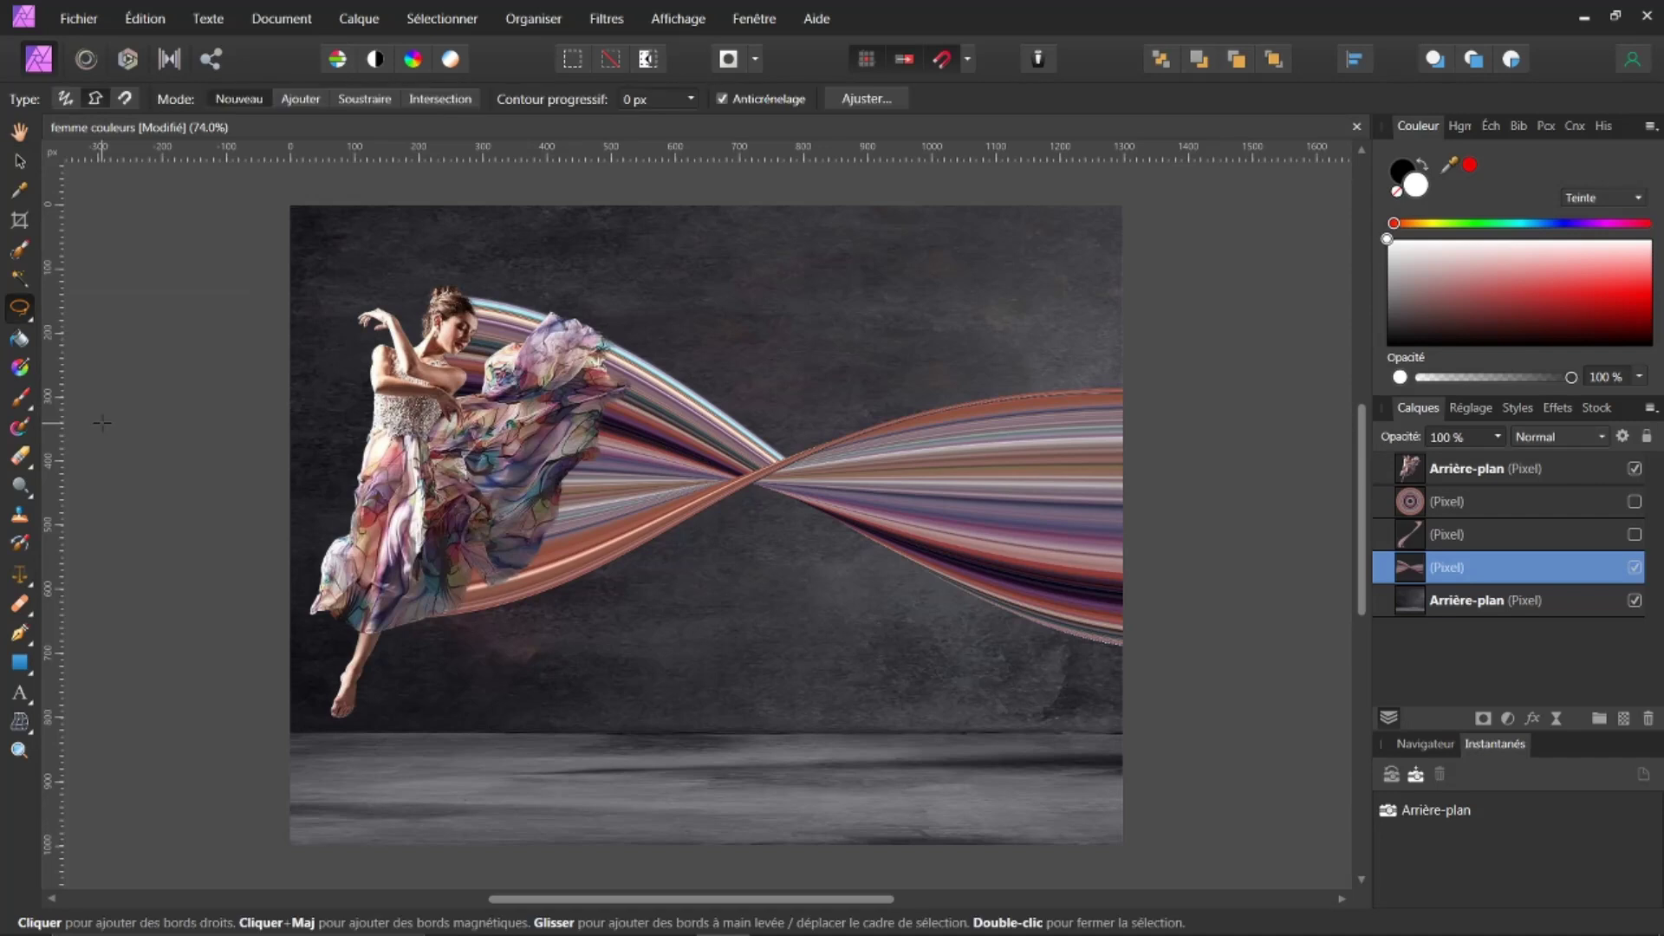
click(95, 102)
click(757, 488)
click(19, 160)
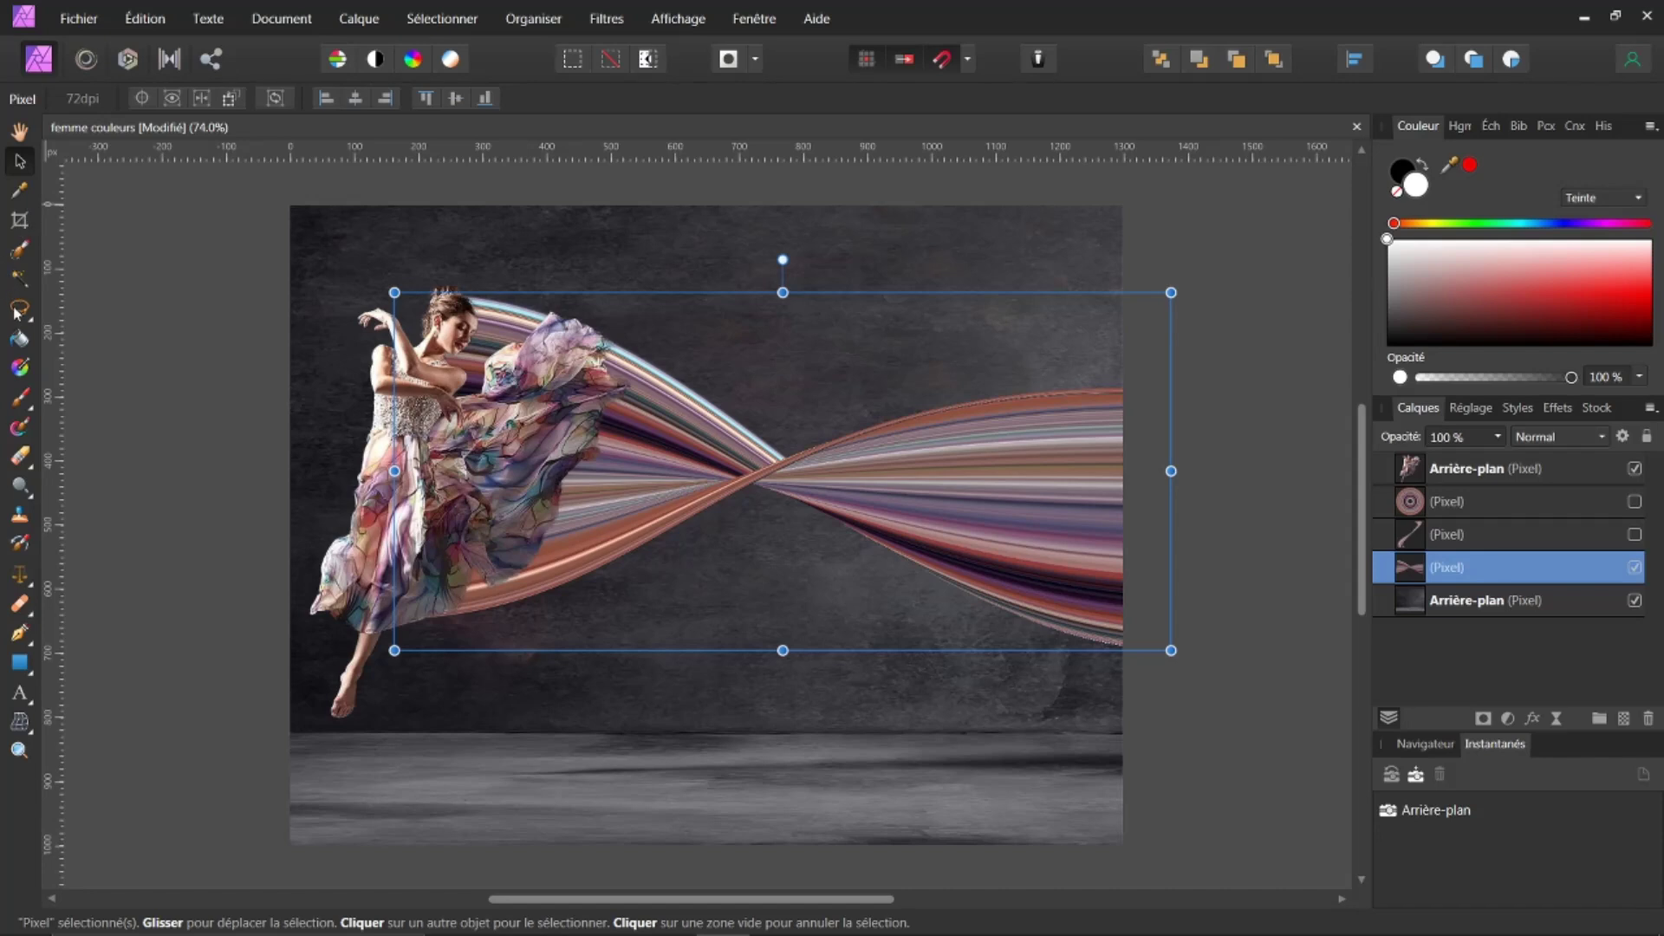
click(19, 310)
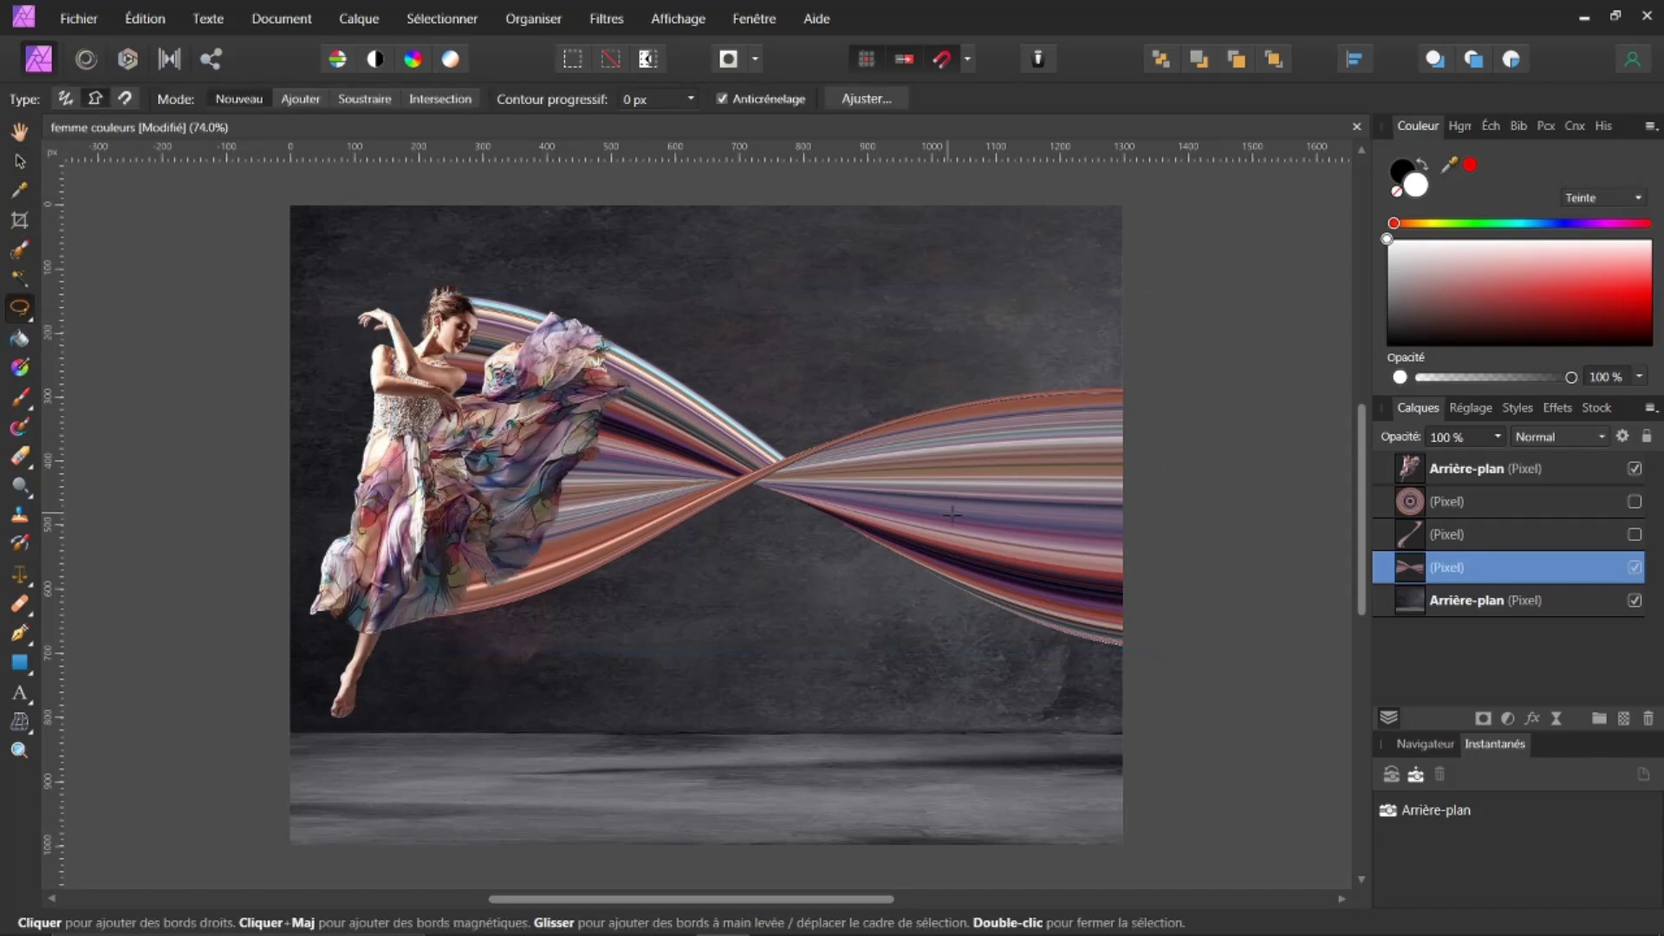
scroll(964, 544, up, 4)
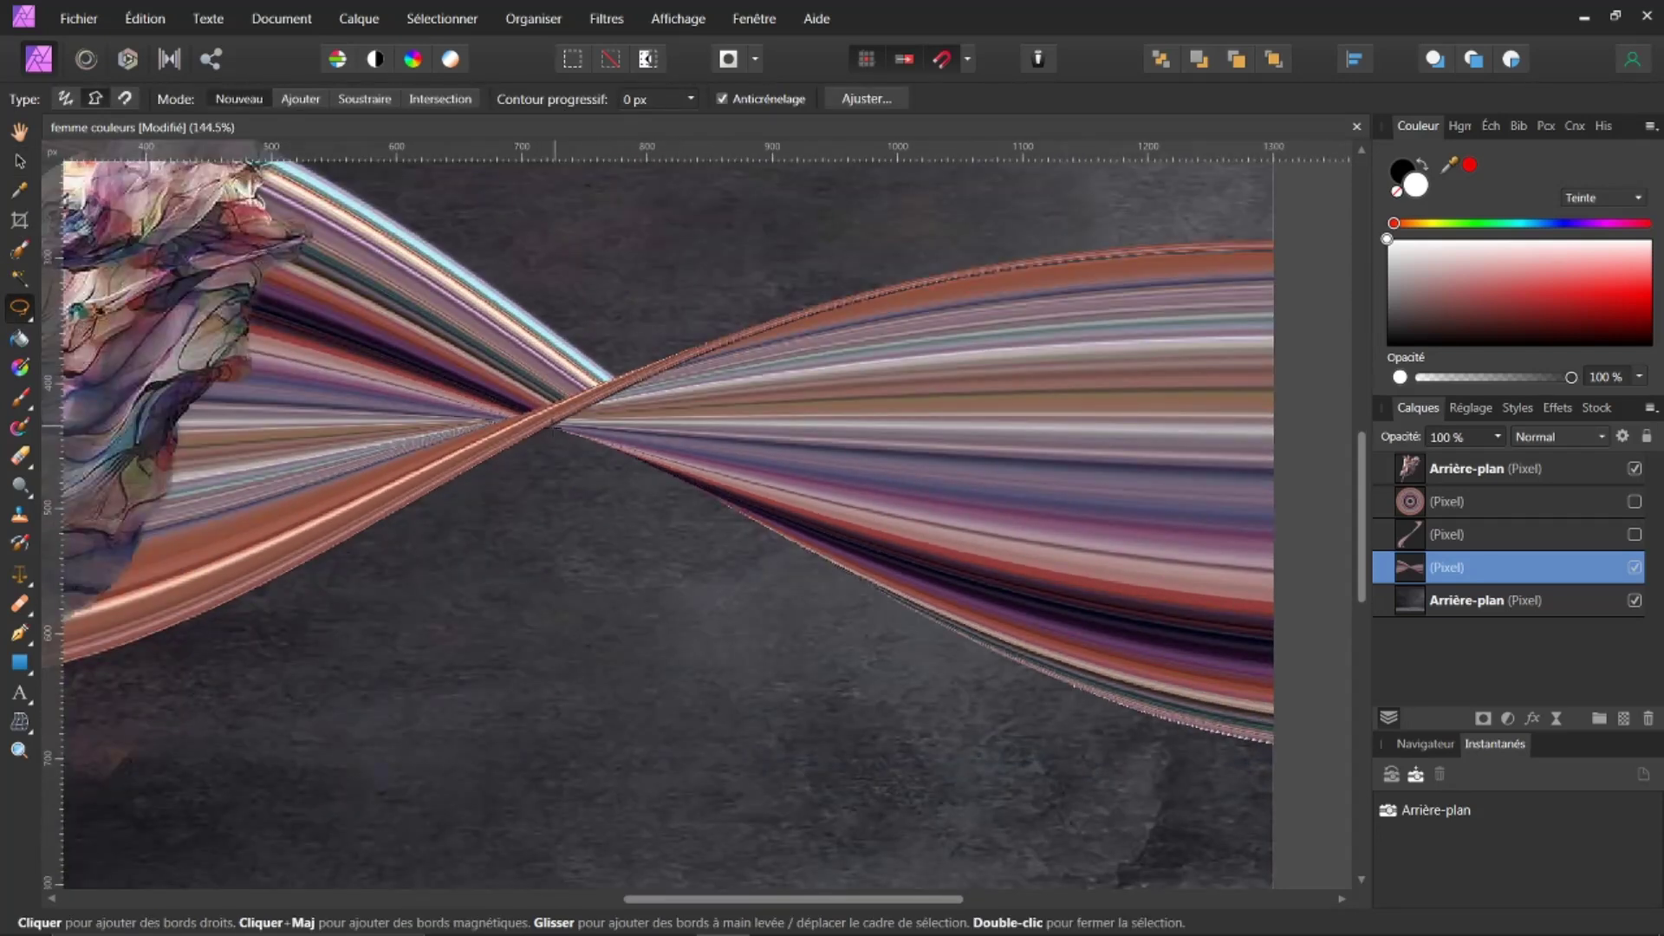
click(550, 428)
click(602, 396)
click(827, 310)
click(917, 289)
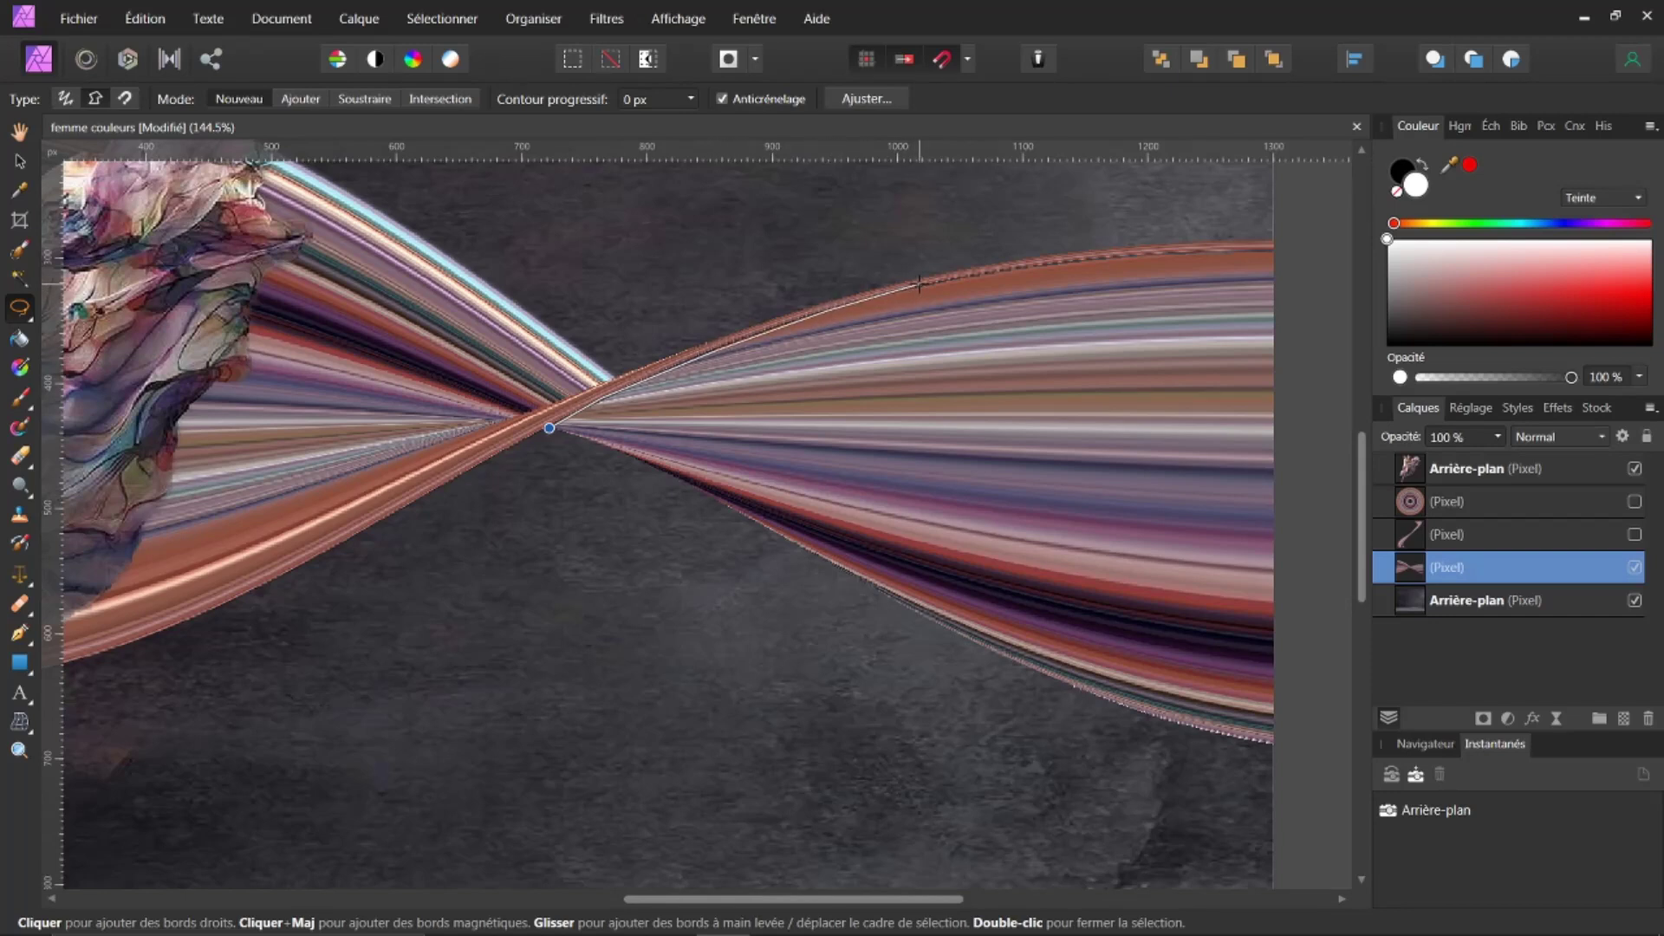
click(1041, 260)
click(1283, 246)
click(1297, 796)
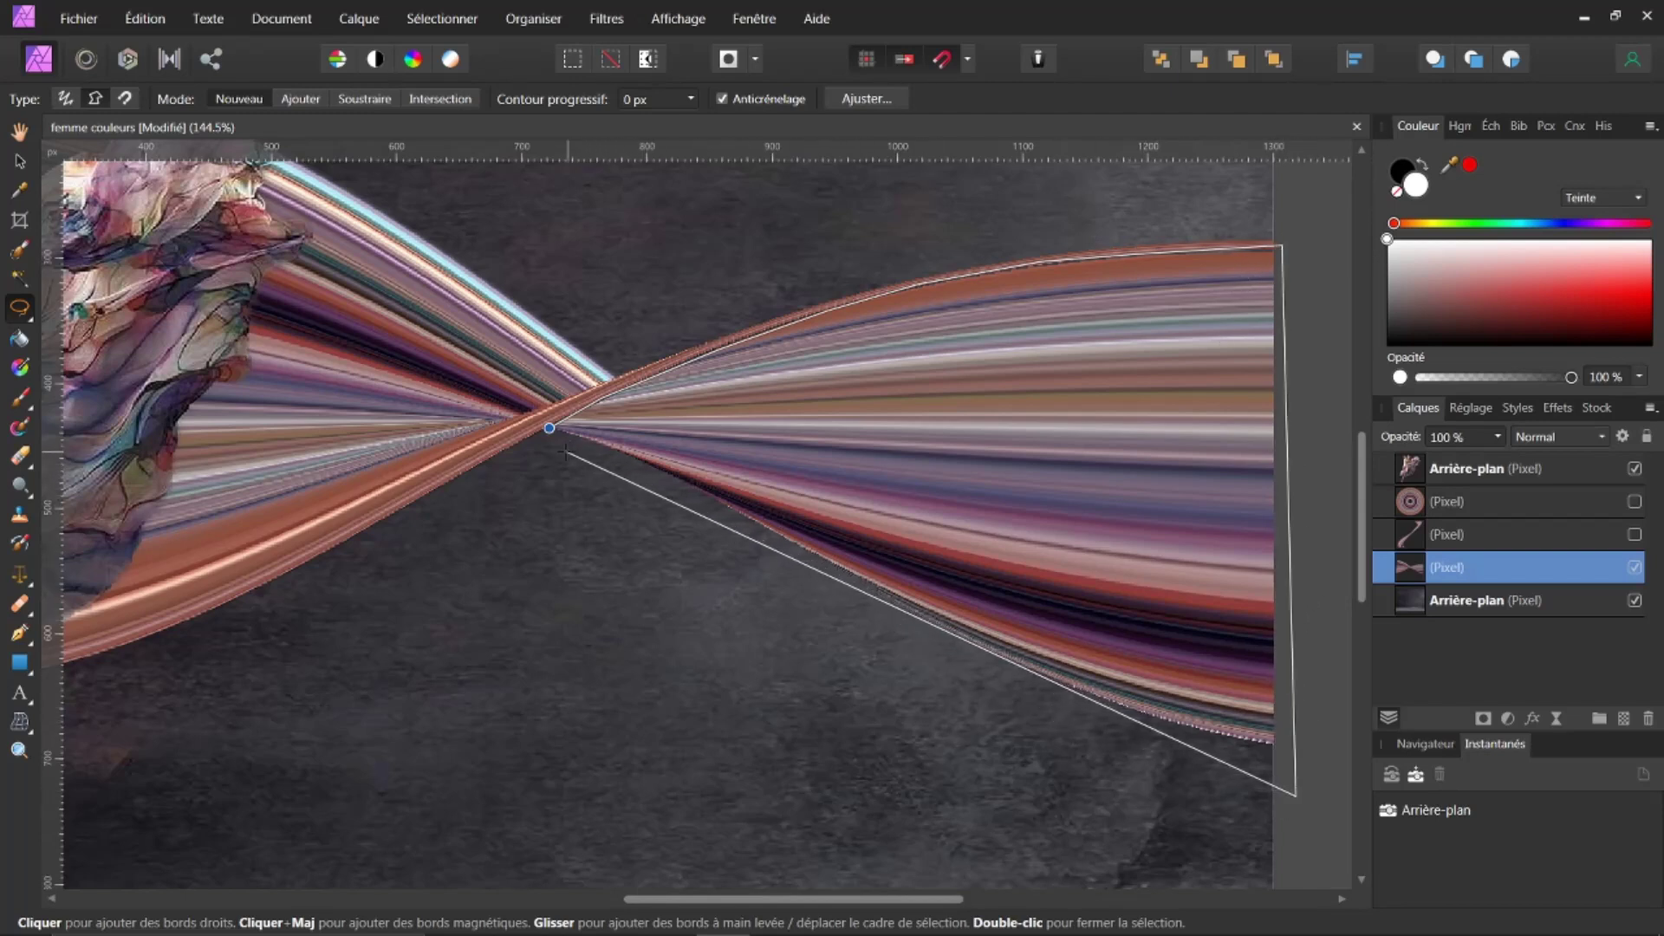
click(749, 598)
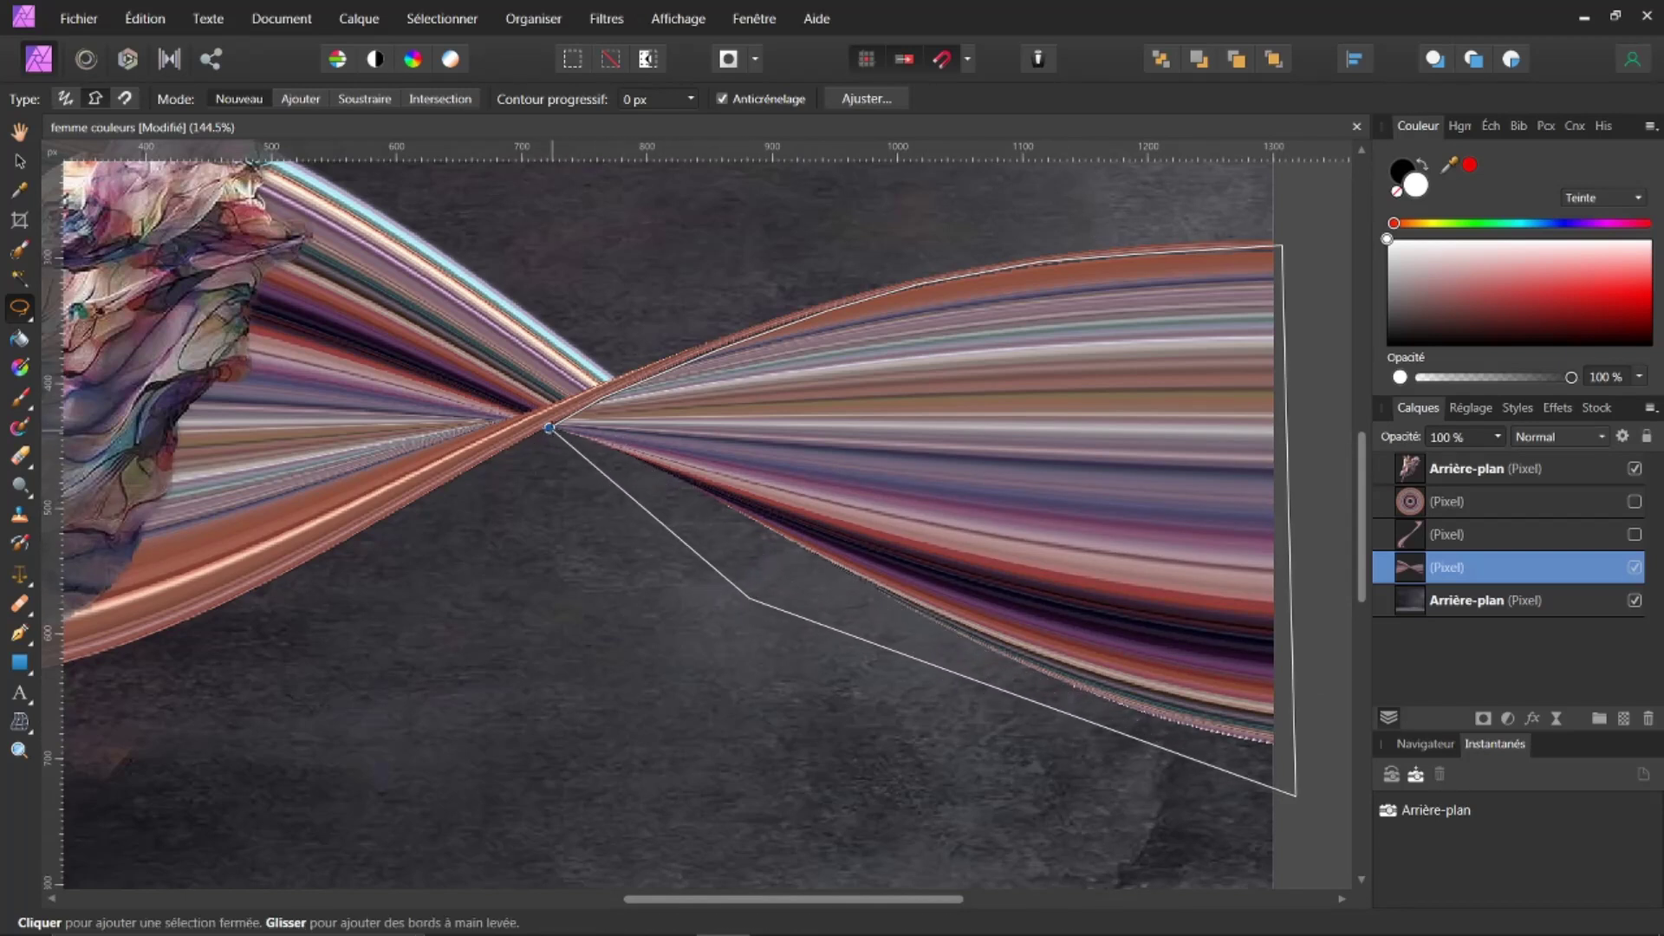
click(549, 428)
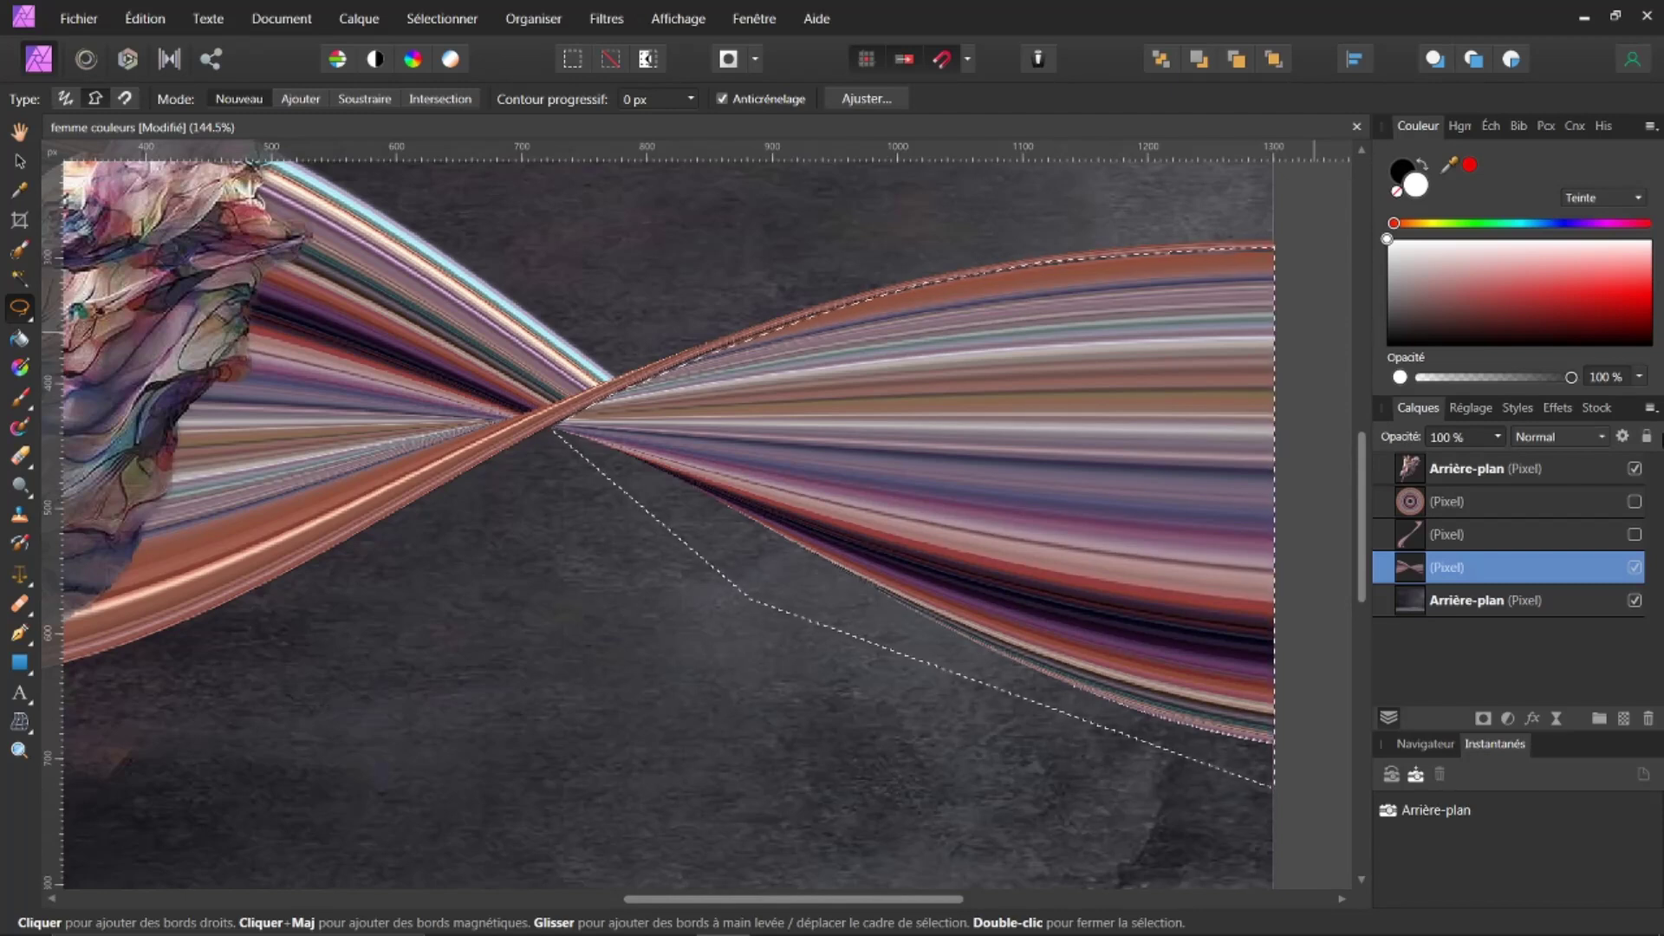
- Duplicate the selected right half of the ribbon onto its own layer, deselect, and check the copy with the original ribbon hidden temporarily
key(ctrl+shift+n)
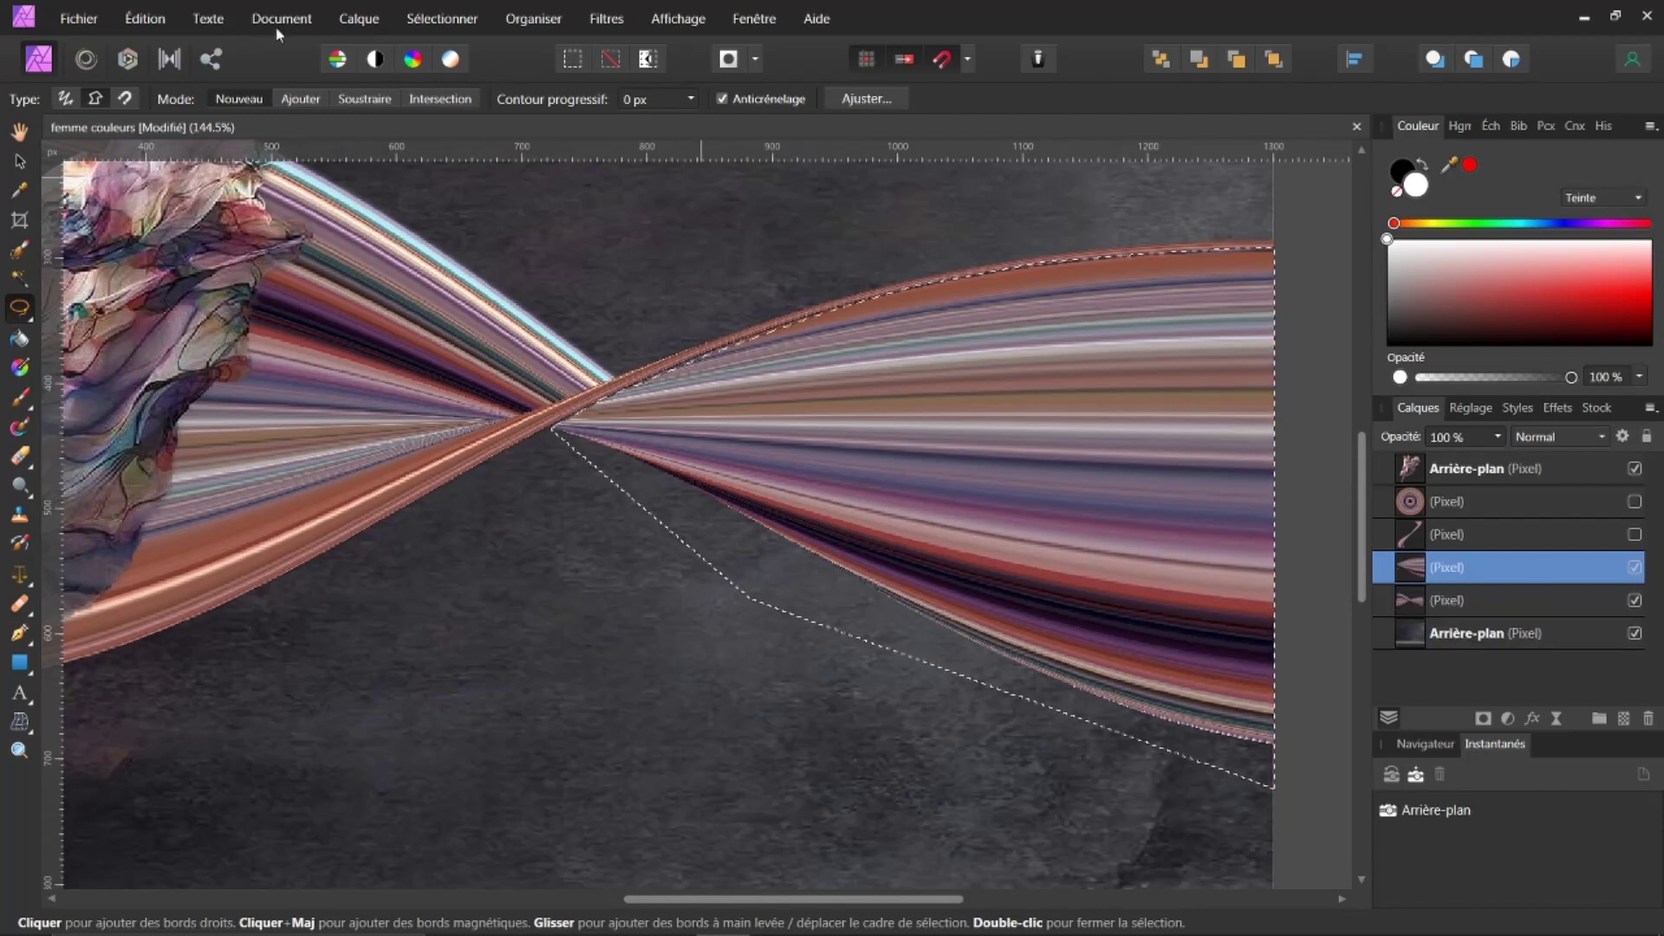
click(433, 19)
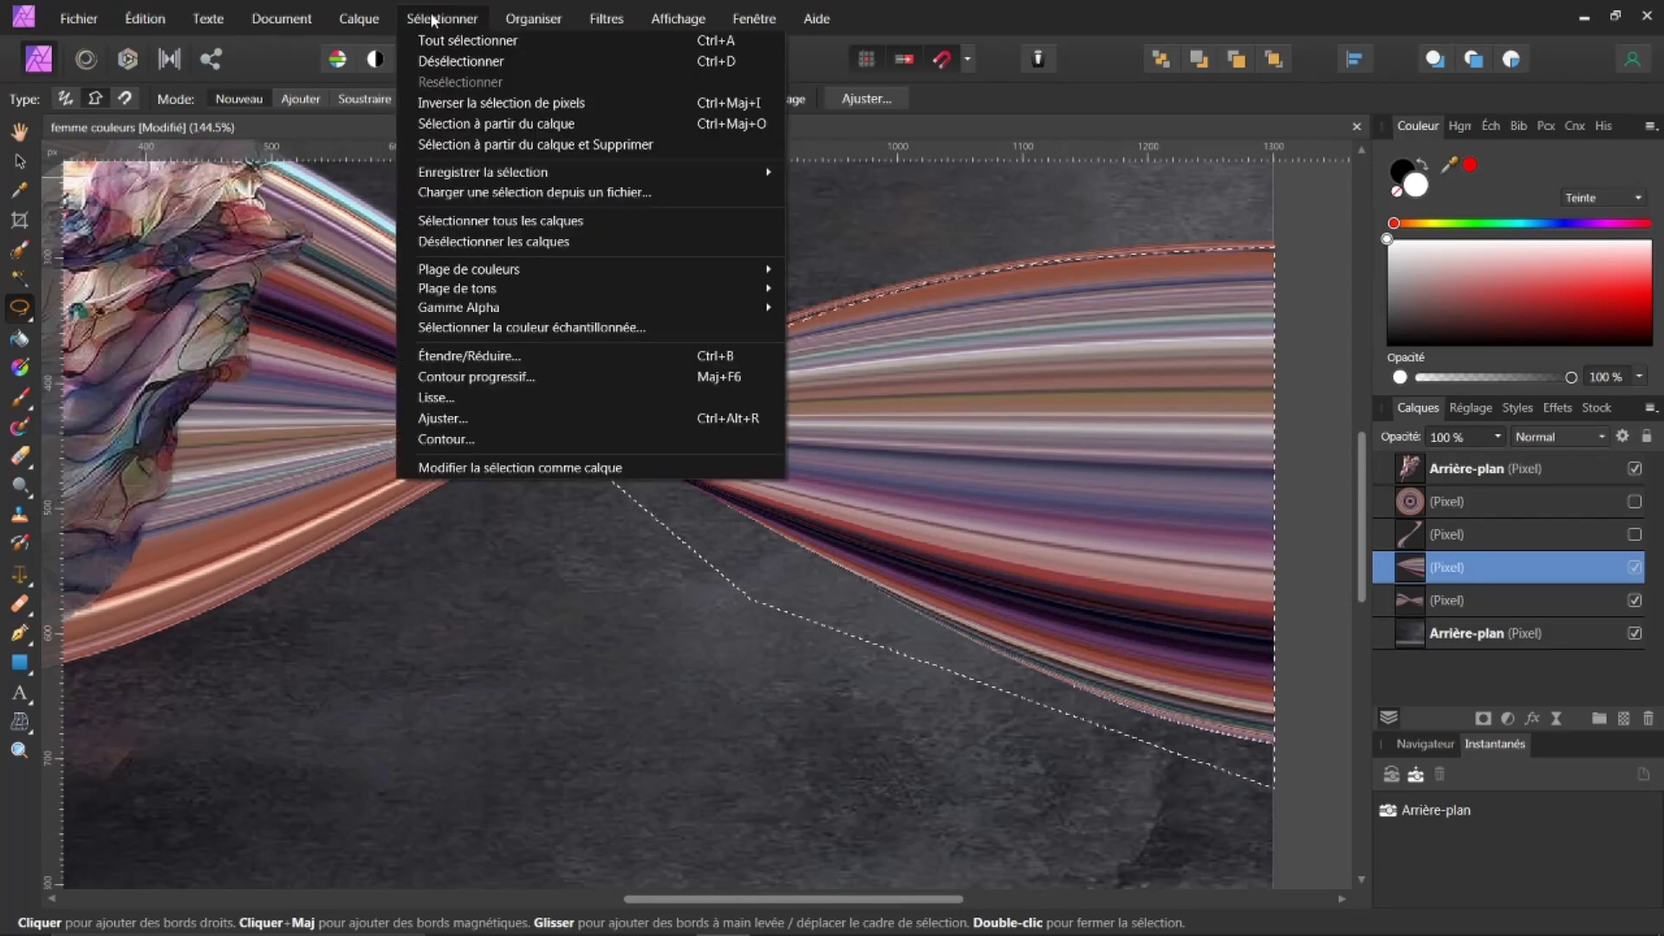
click(440, 62)
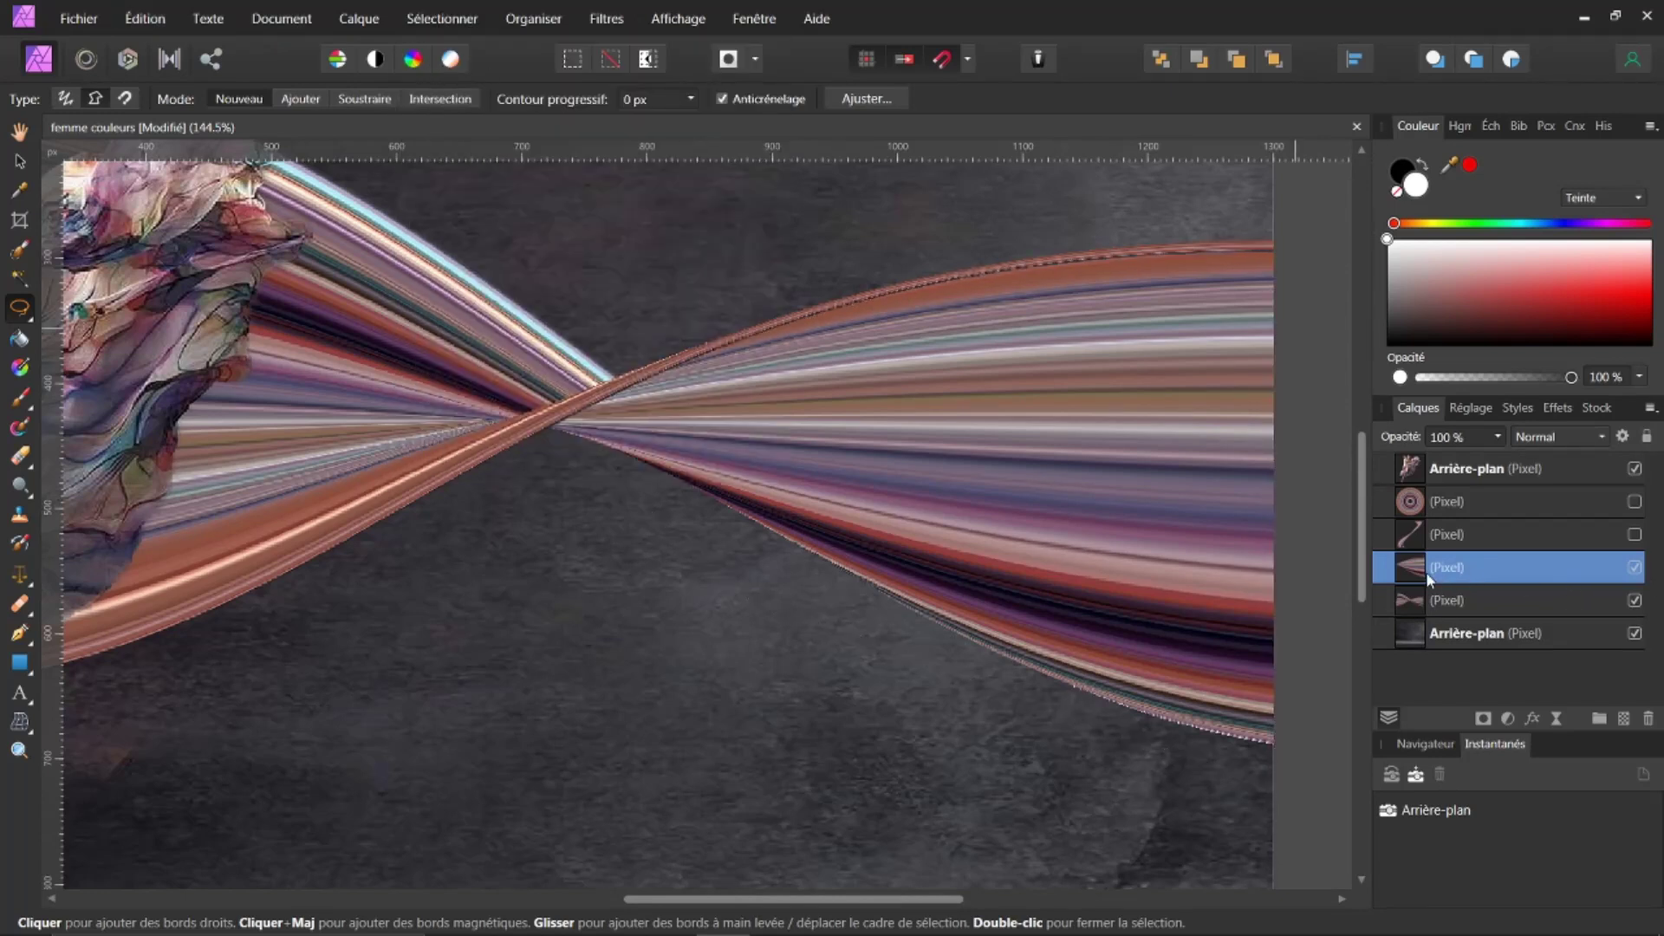
click(1635, 600)
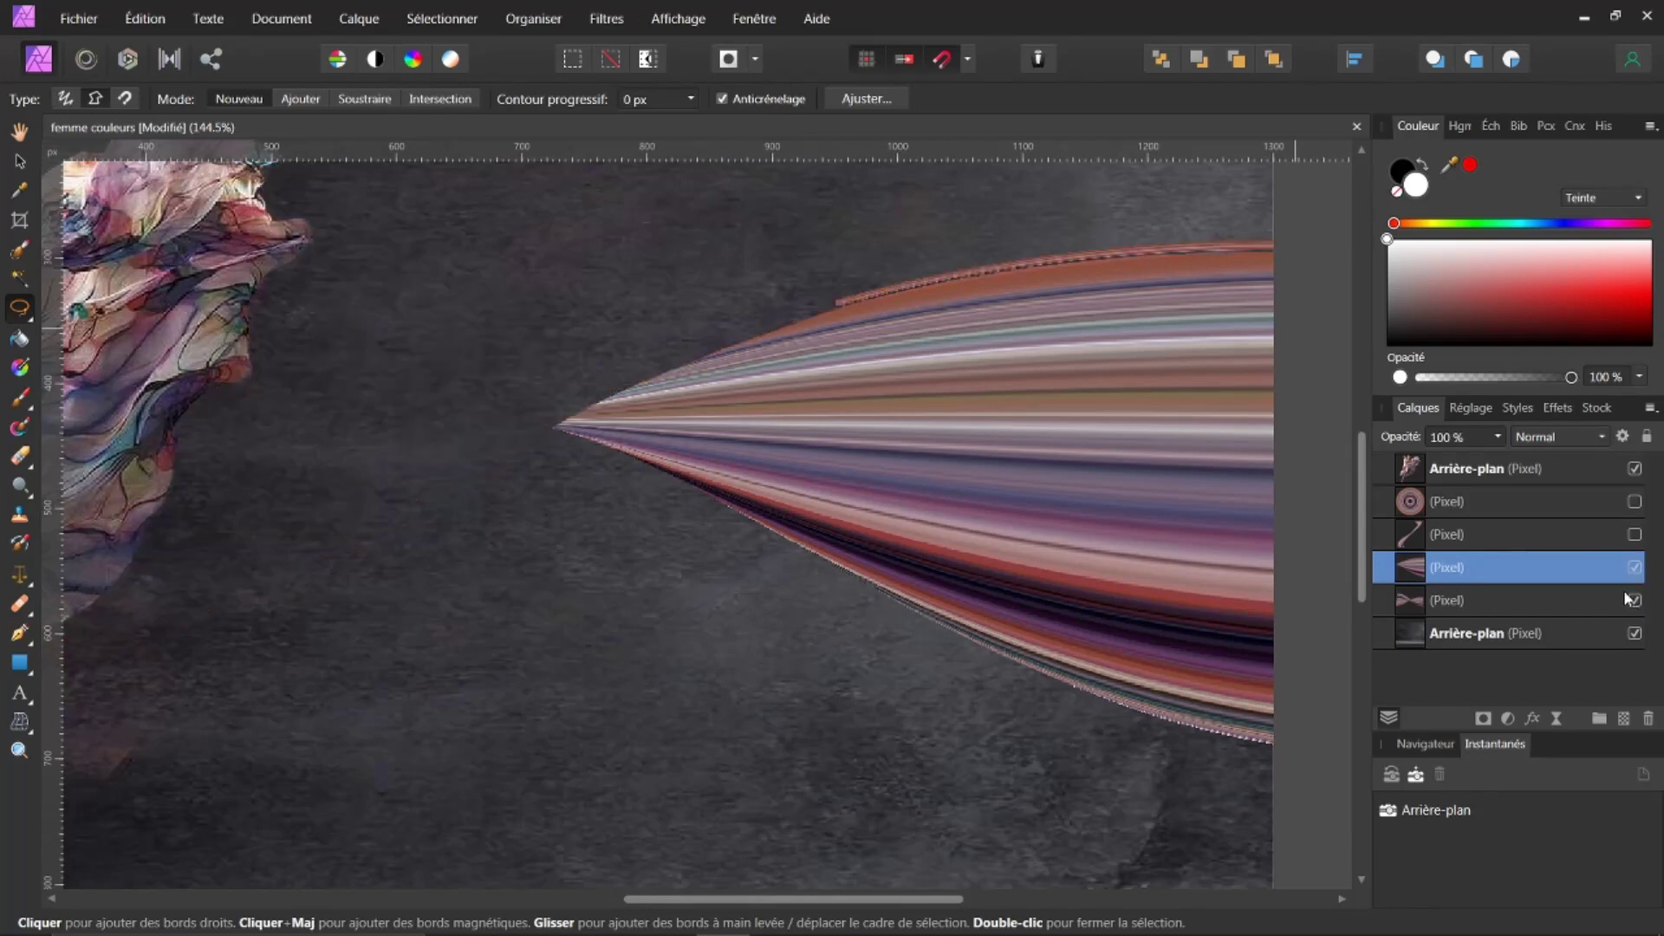
click(1633, 600)
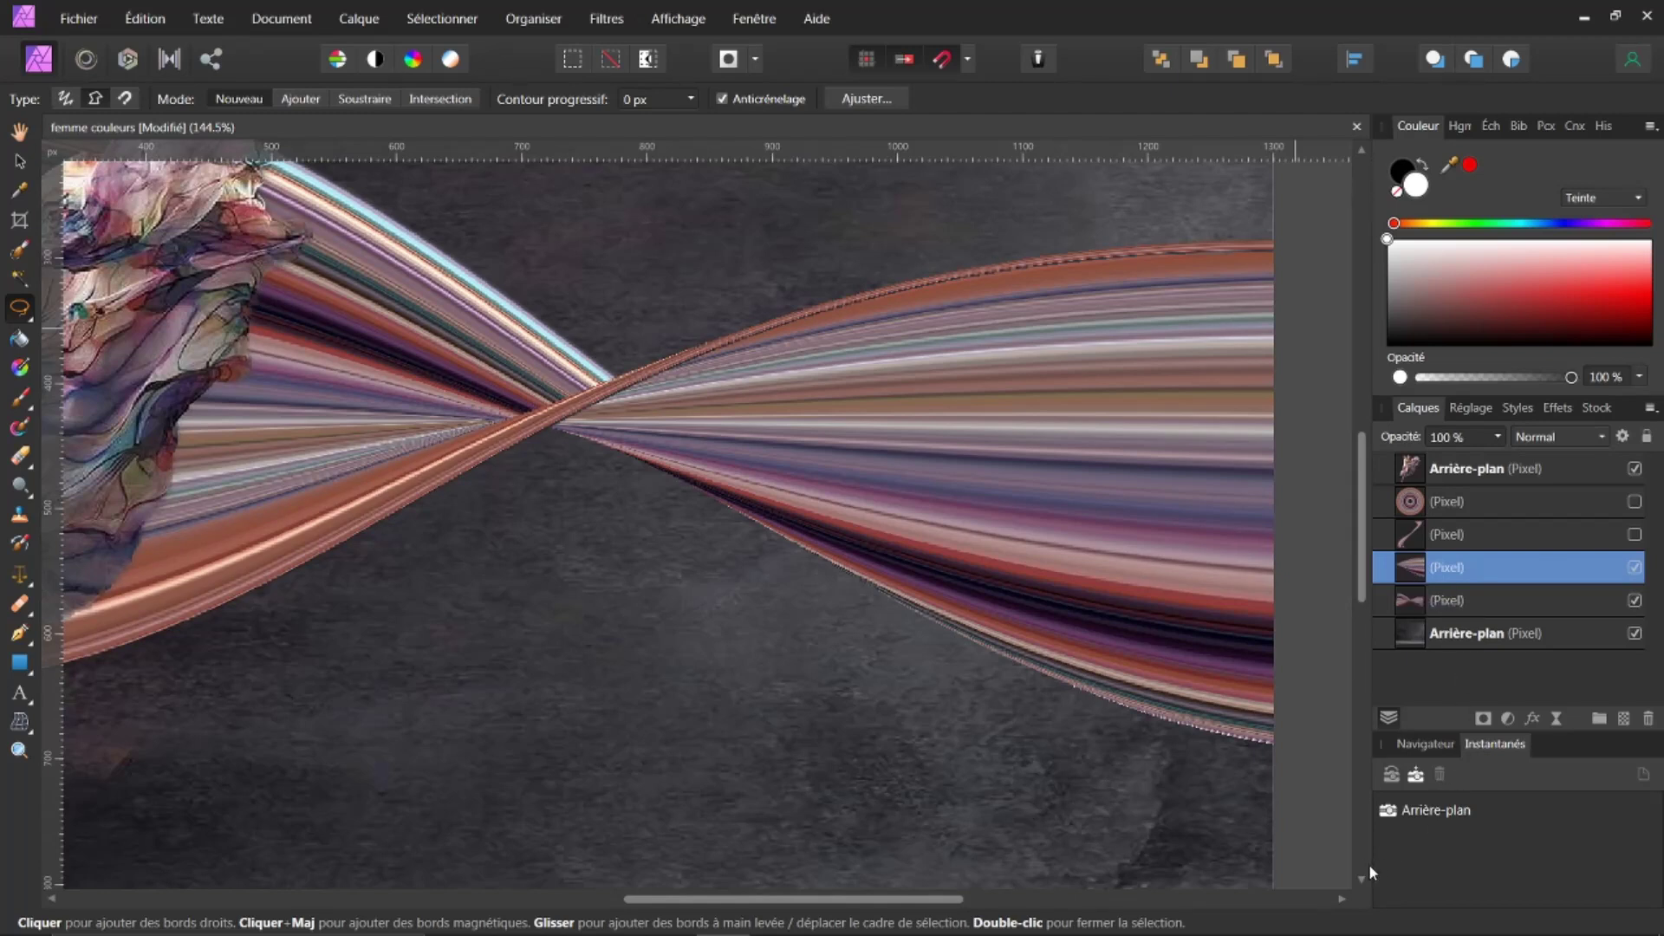
- Load the right-half layer's outline as a selection and fill it with a linear white-to-black gradient from the ribbon's crossing to the canvas edge
ctrl+click(1410, 572)
scroll(618, 486, down, 1)
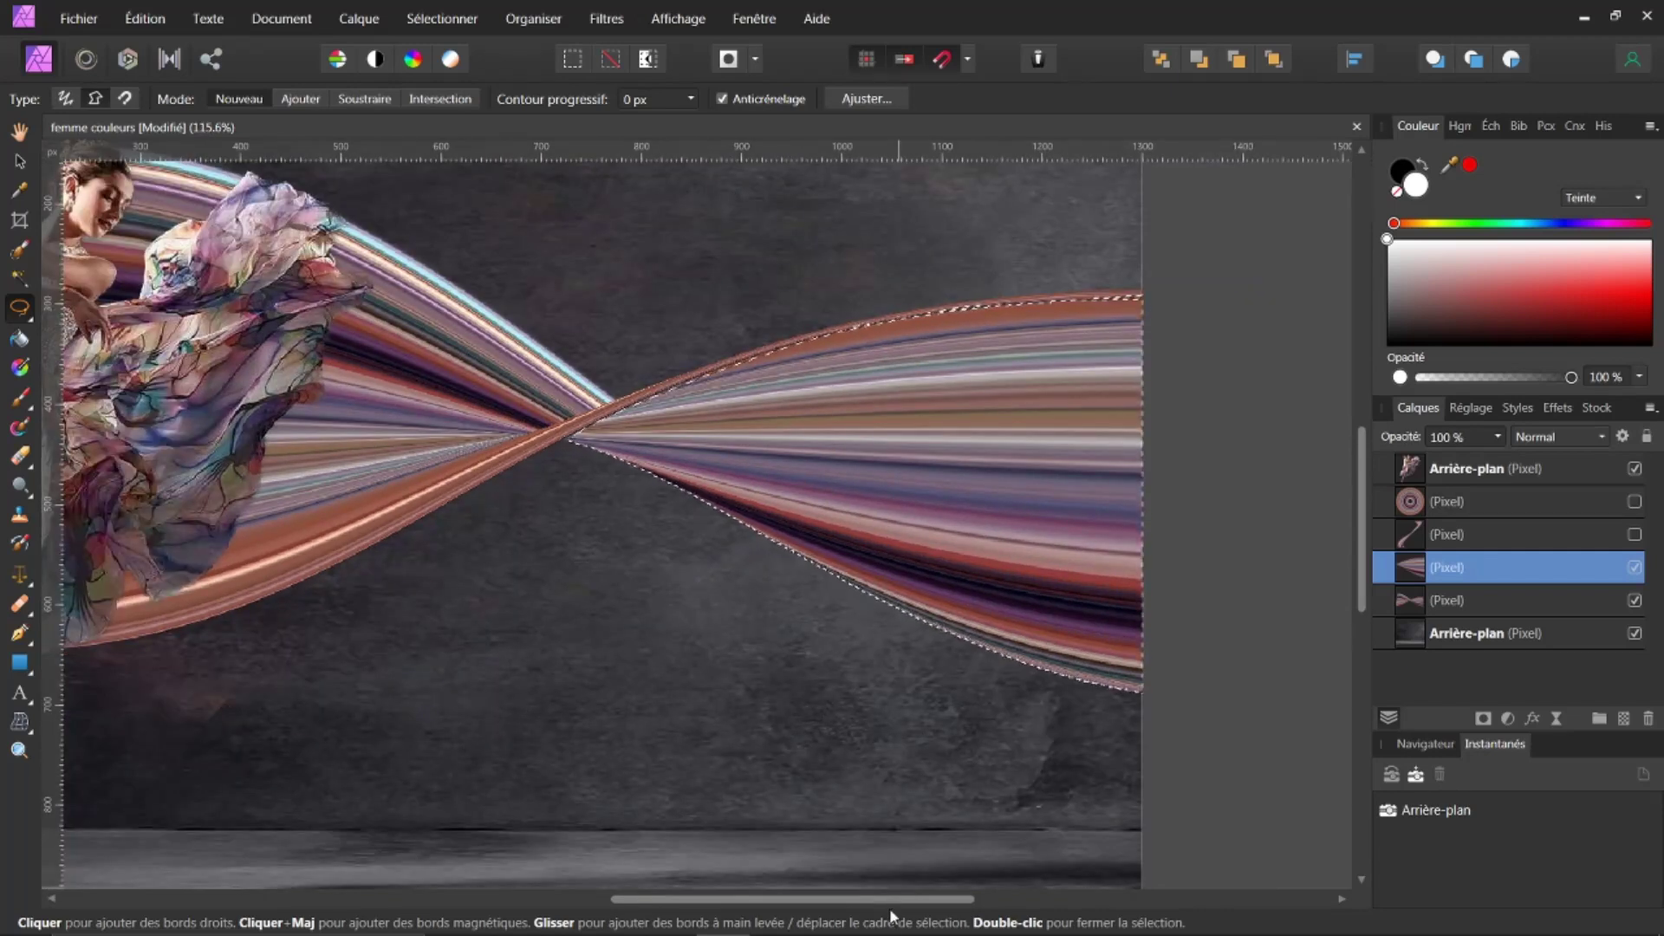
scroll(882, 899, left, 3)
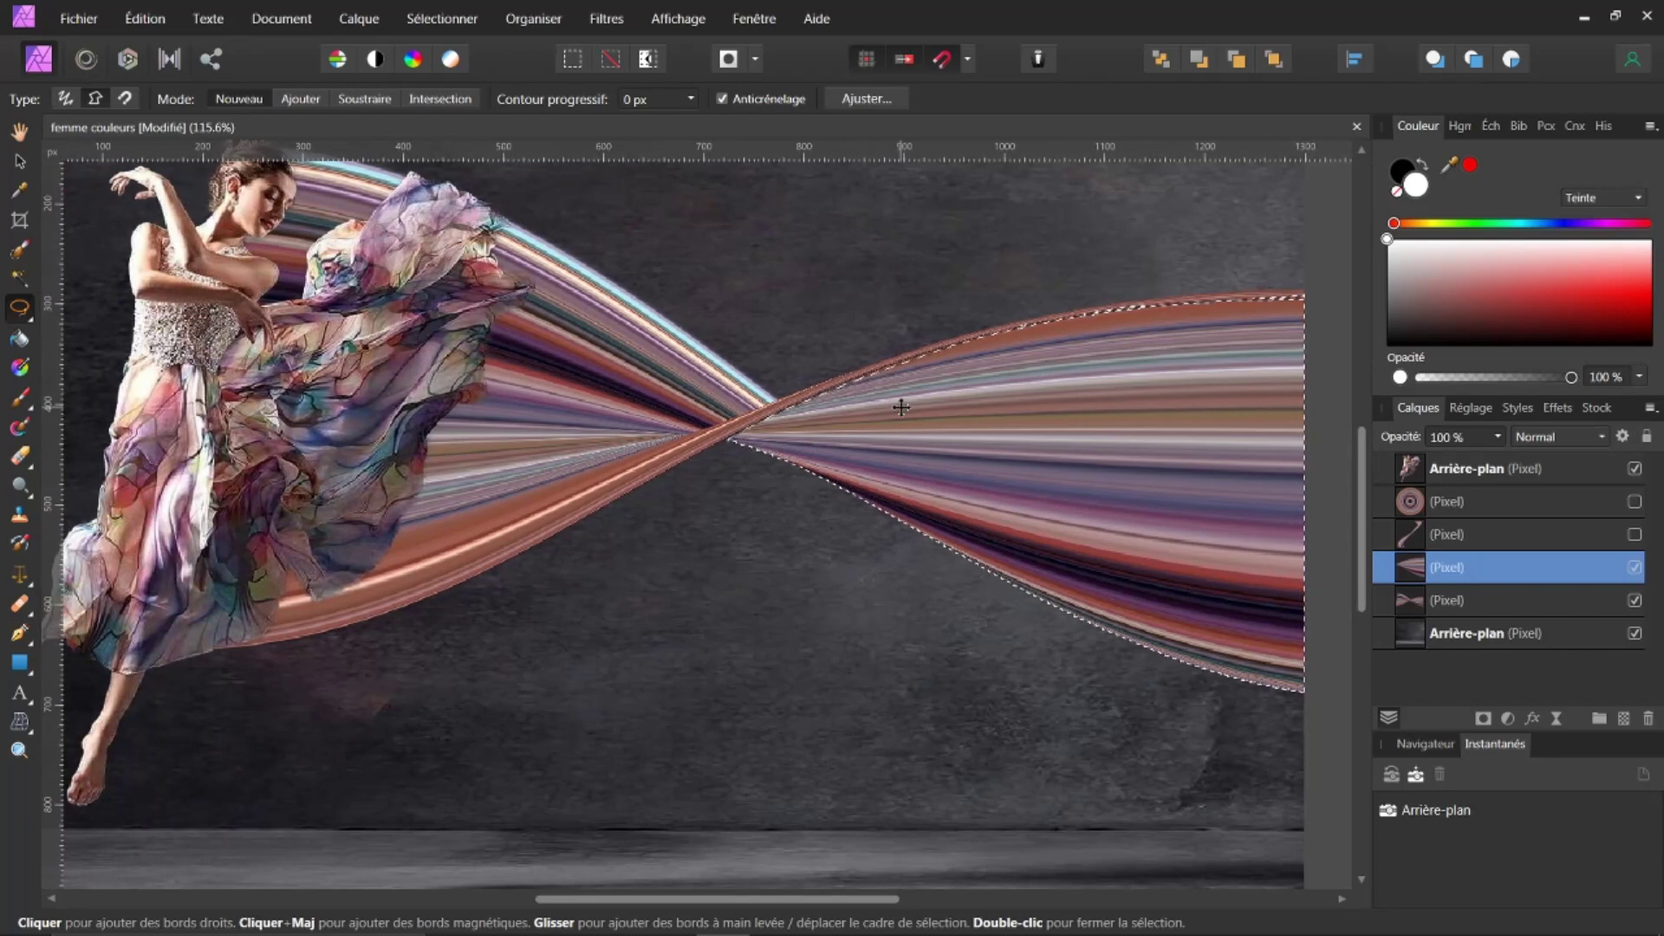
click(19, 369)
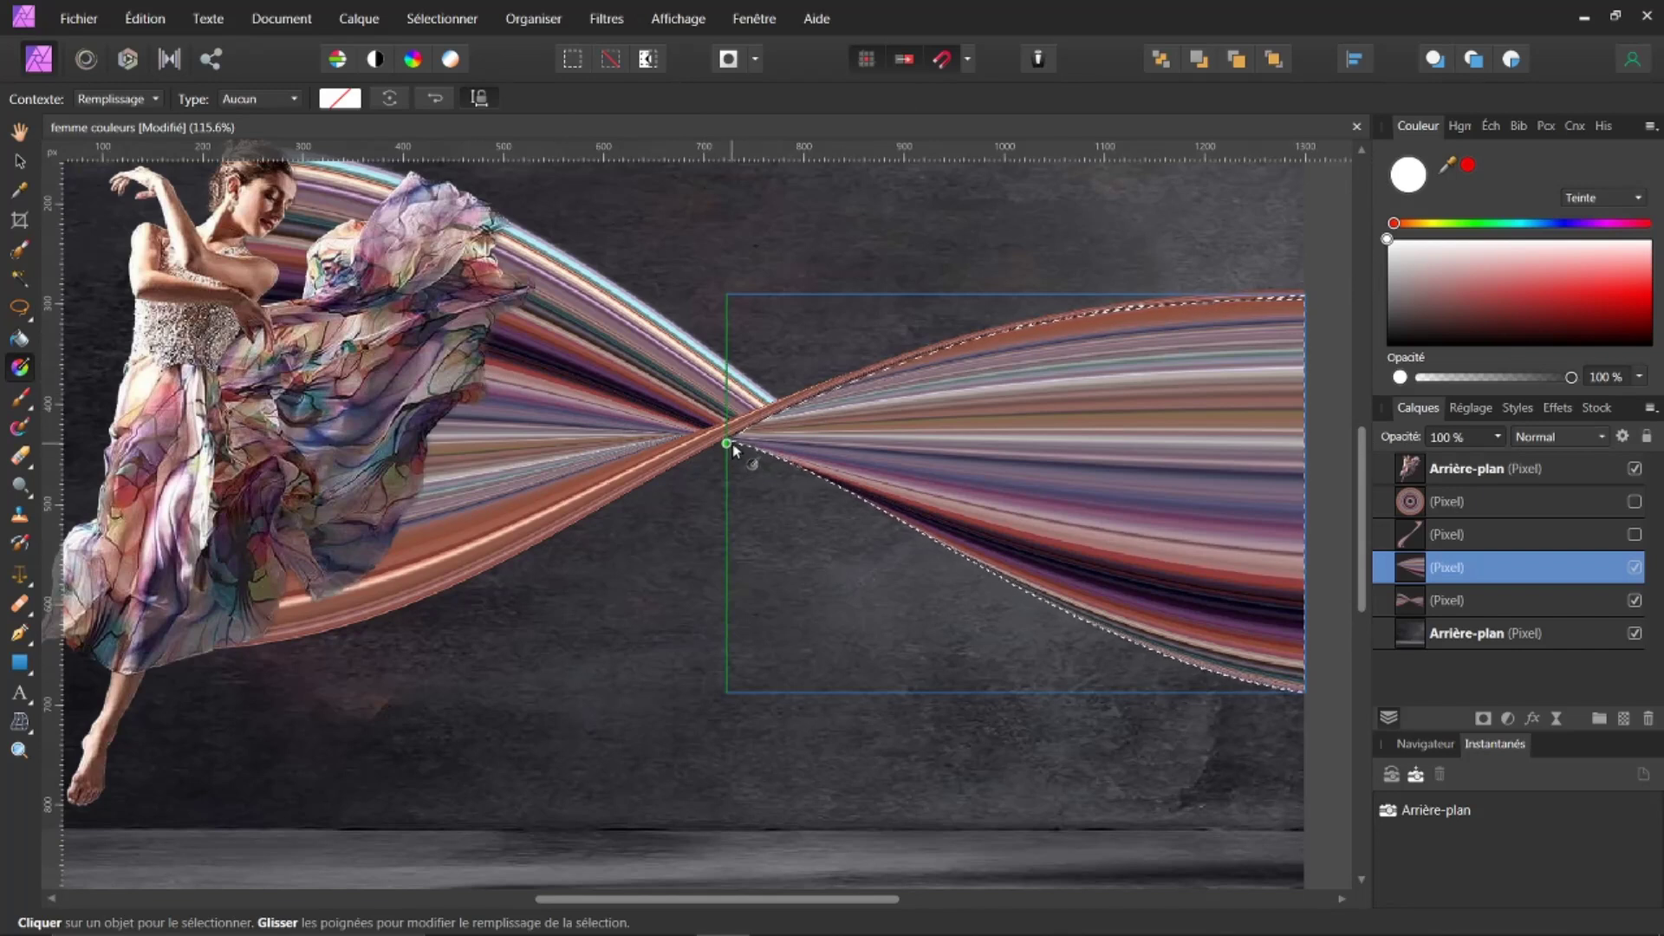
drag(729, 440, 892, 451)
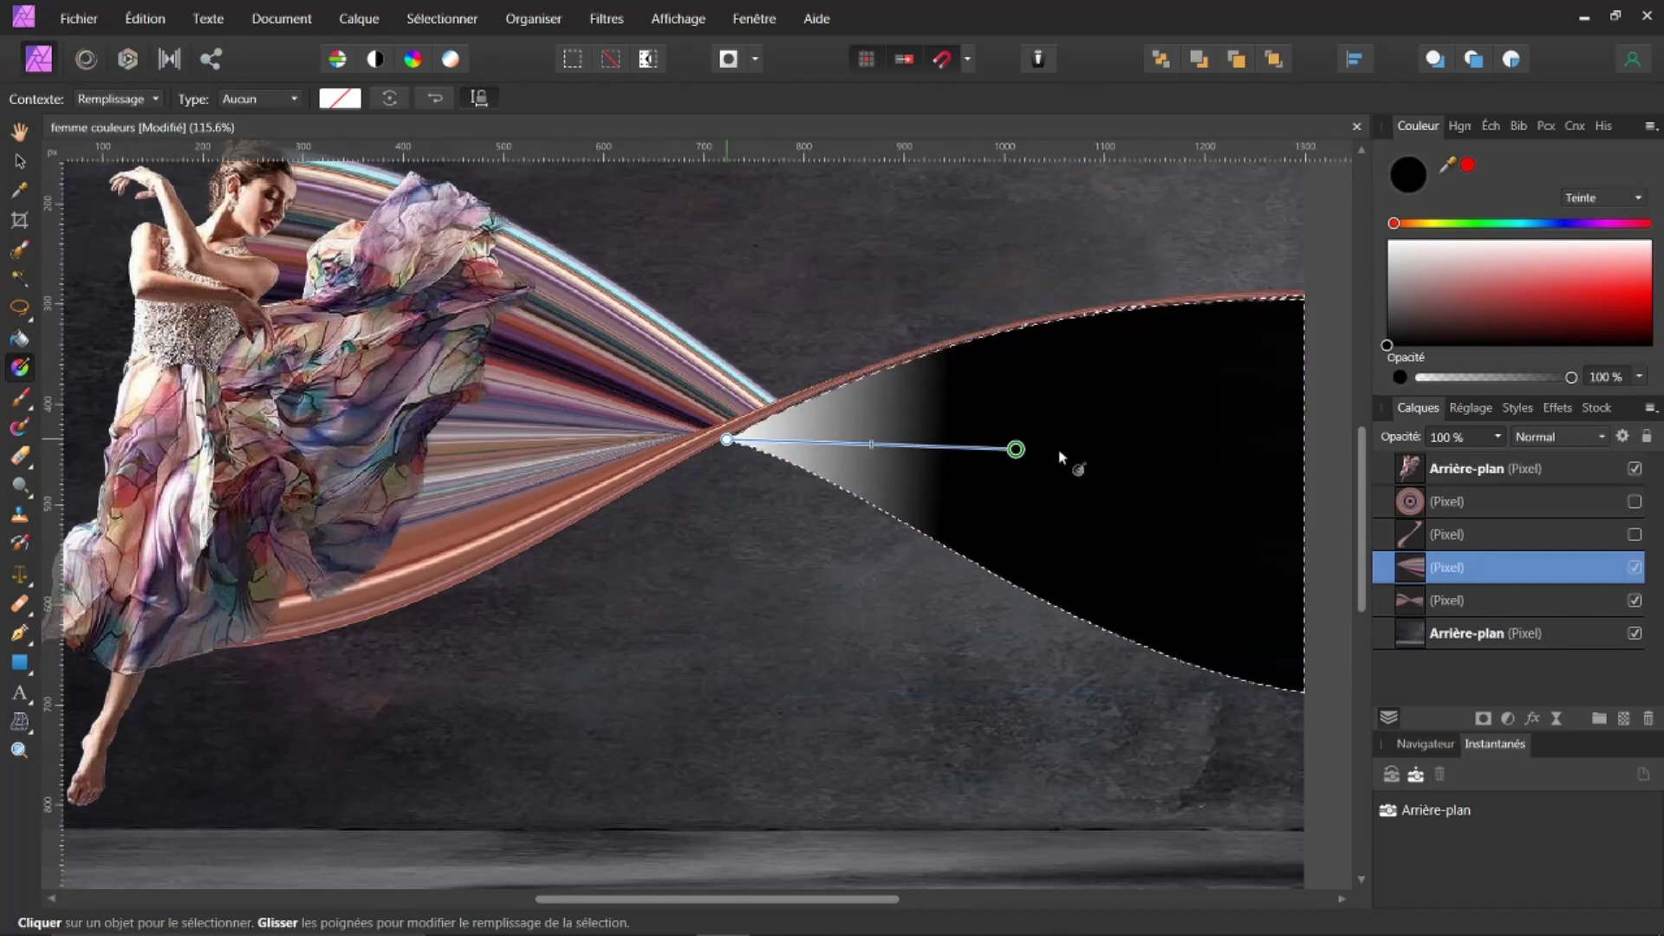
drag(1241, 483, 1304, 468)
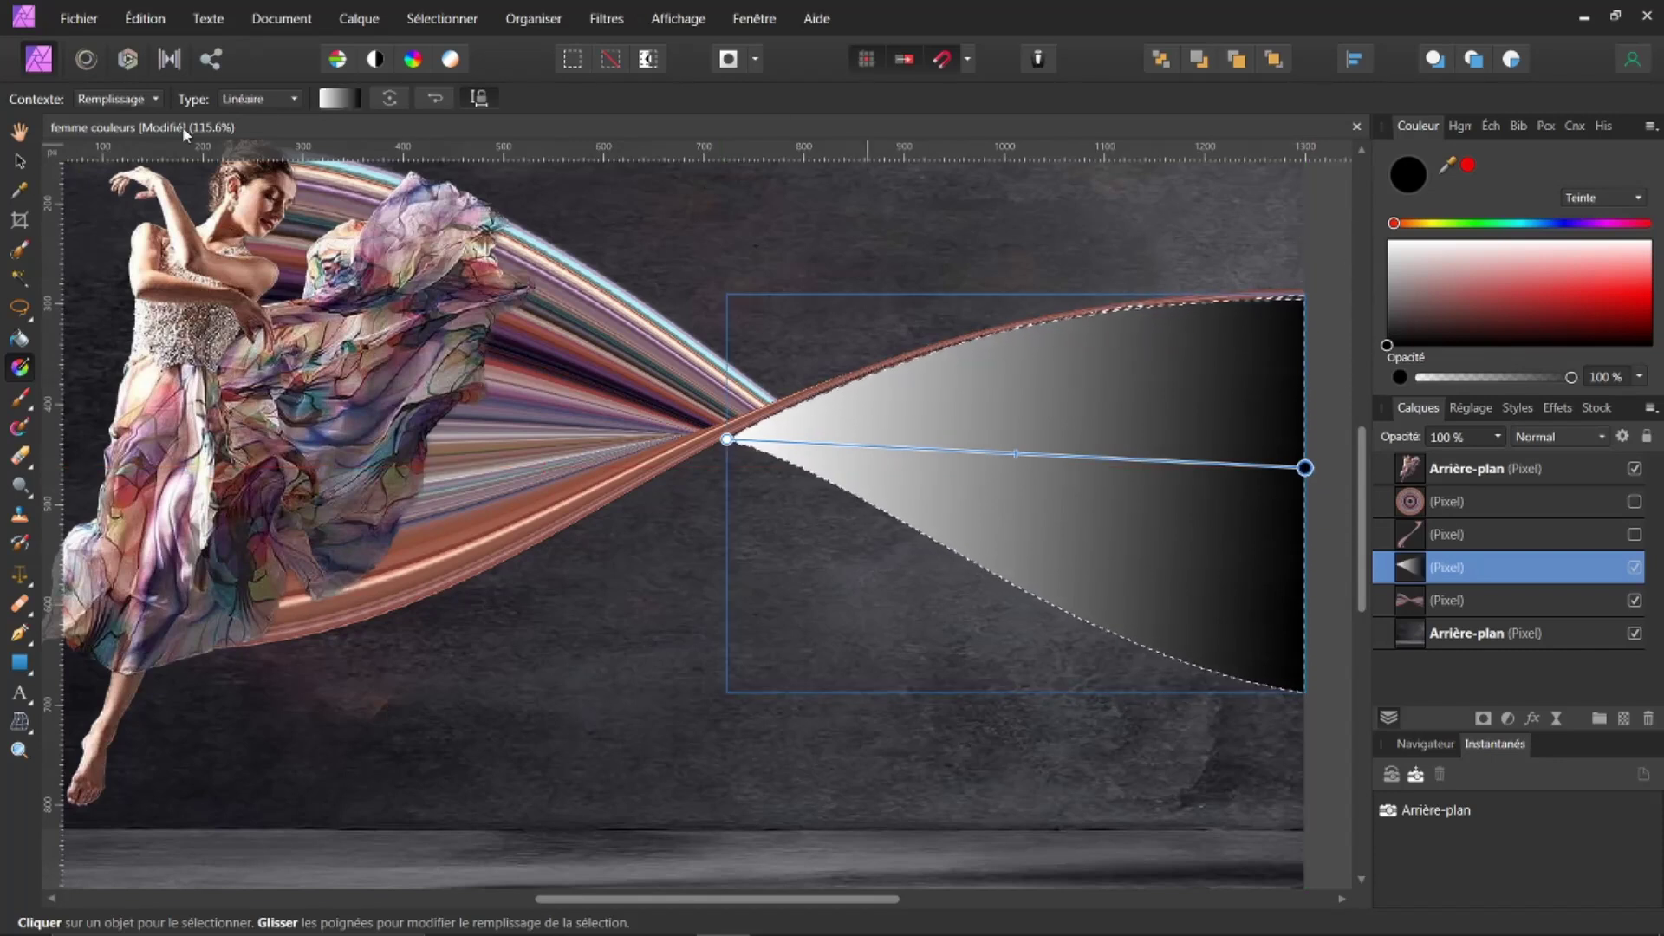
- Reverse the gradient so it starts black at the crossing, and set the white end stop's opacity to 0 %
click(333, 98)
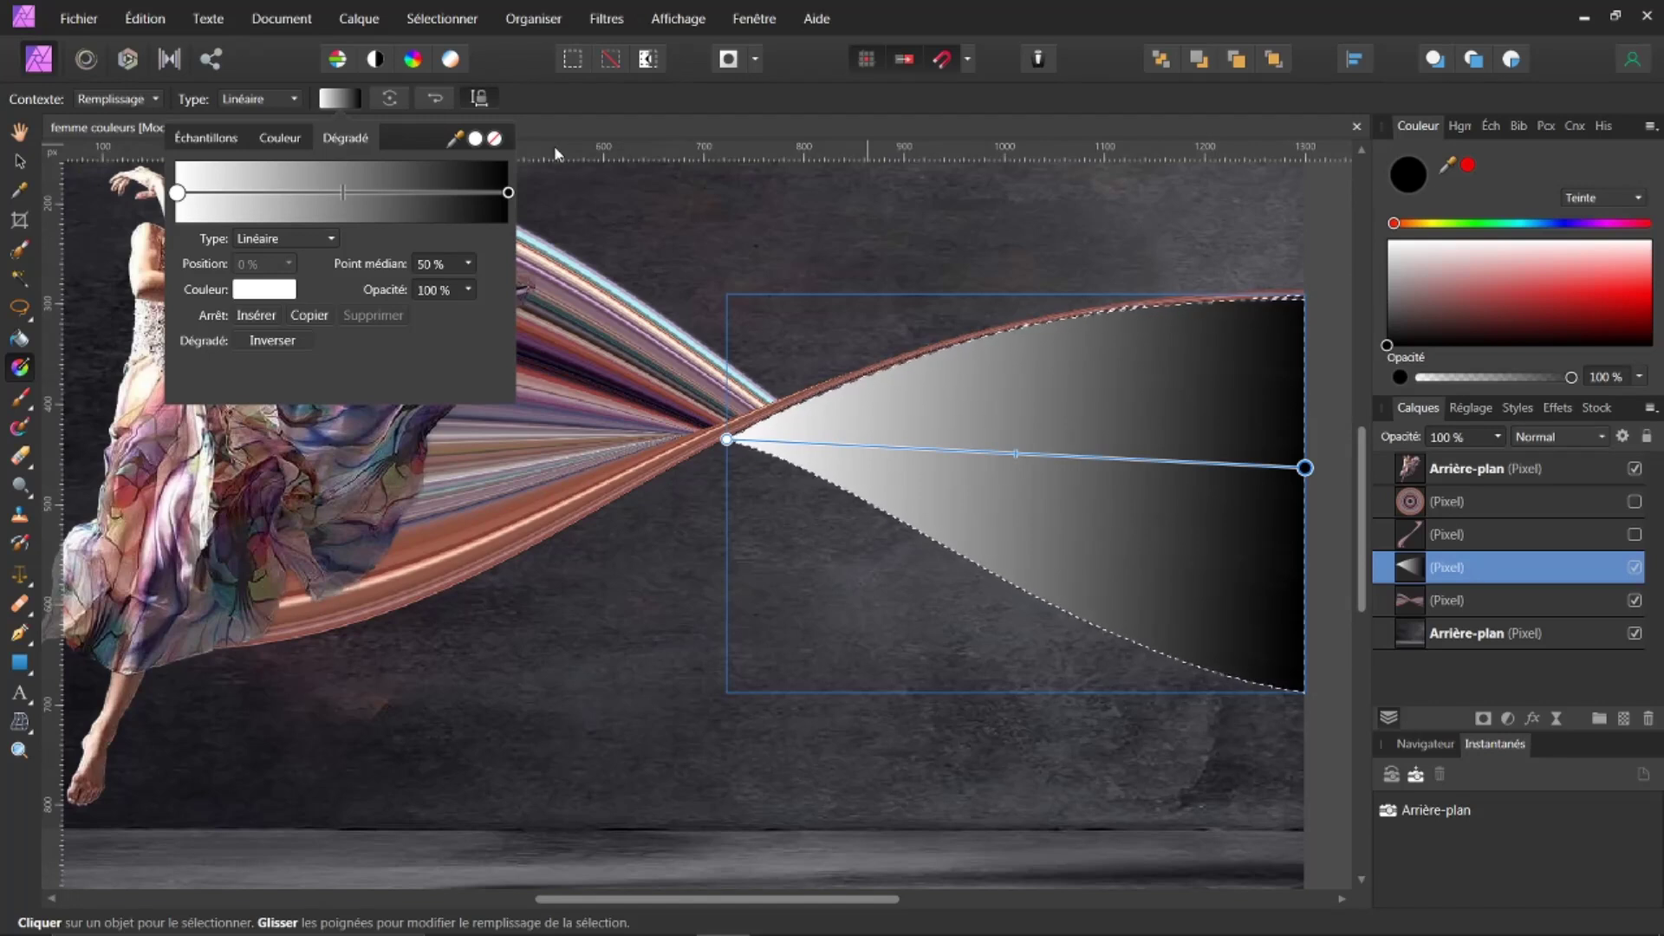
click(437, 99)
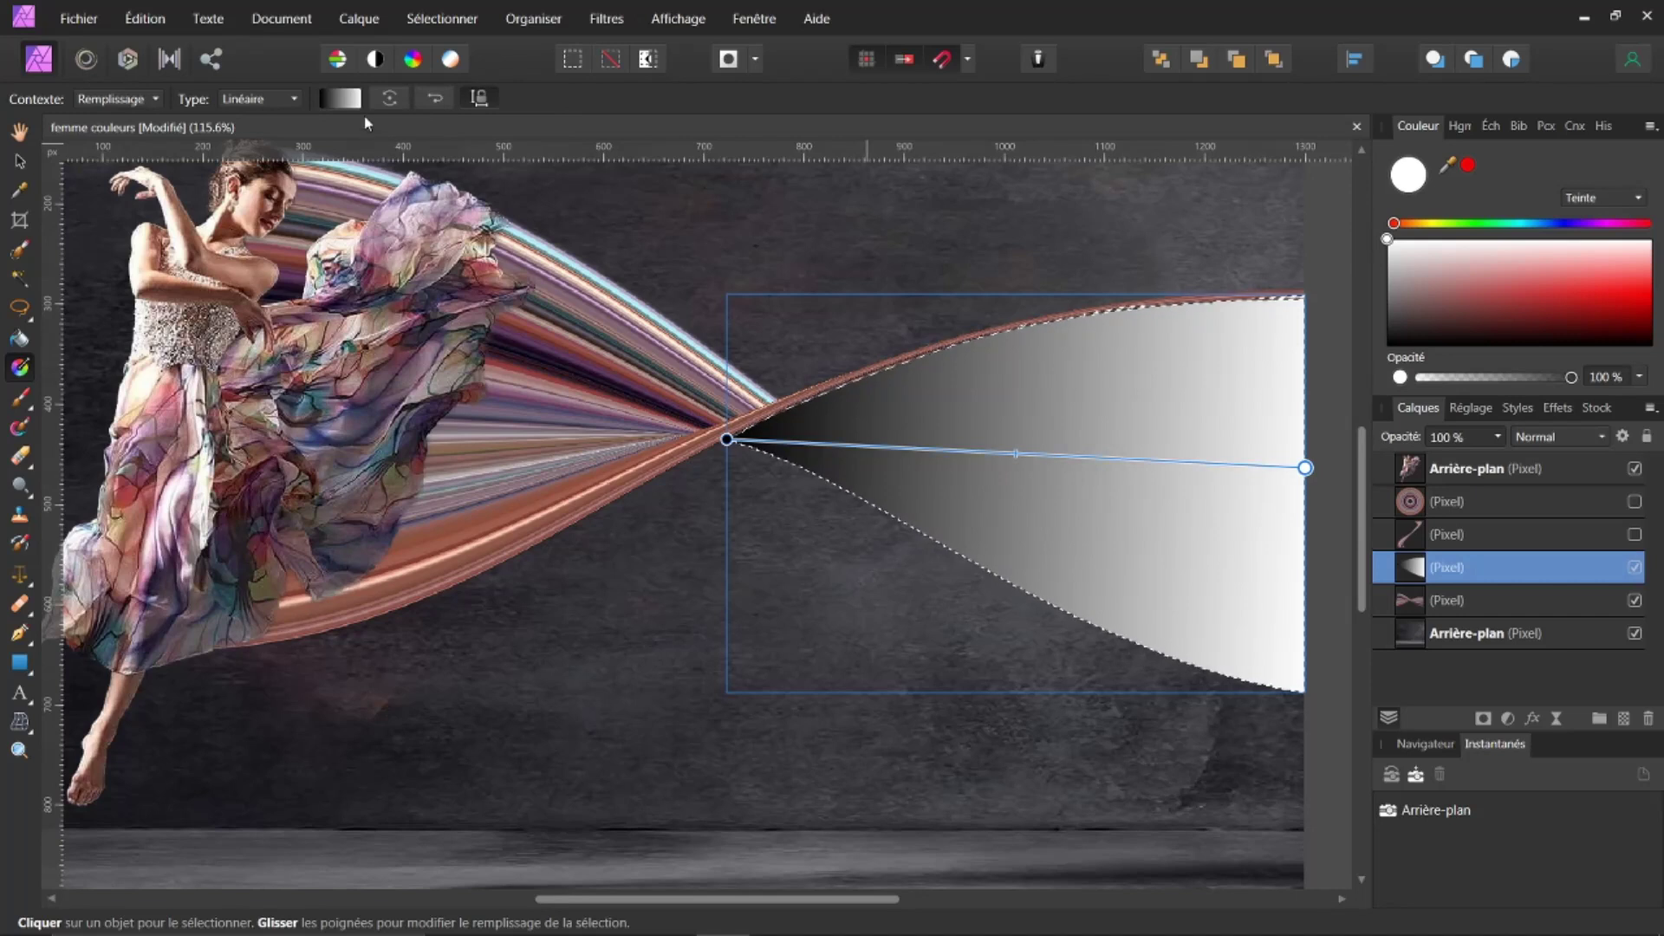
click(331, 97)
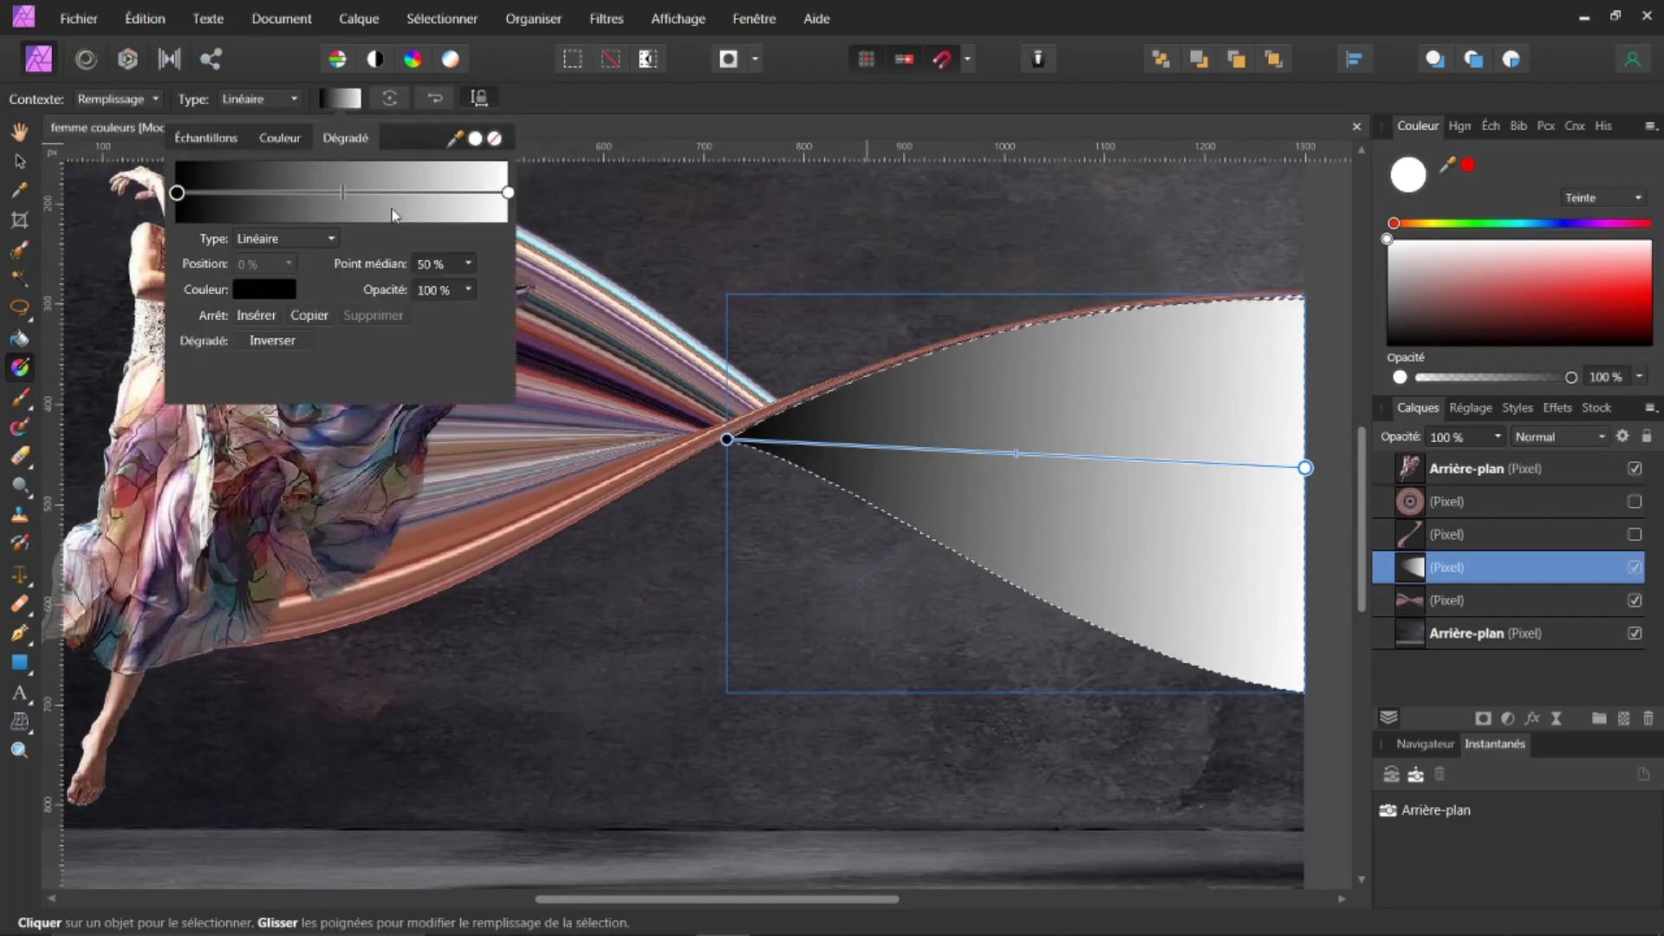
click(509, 192)
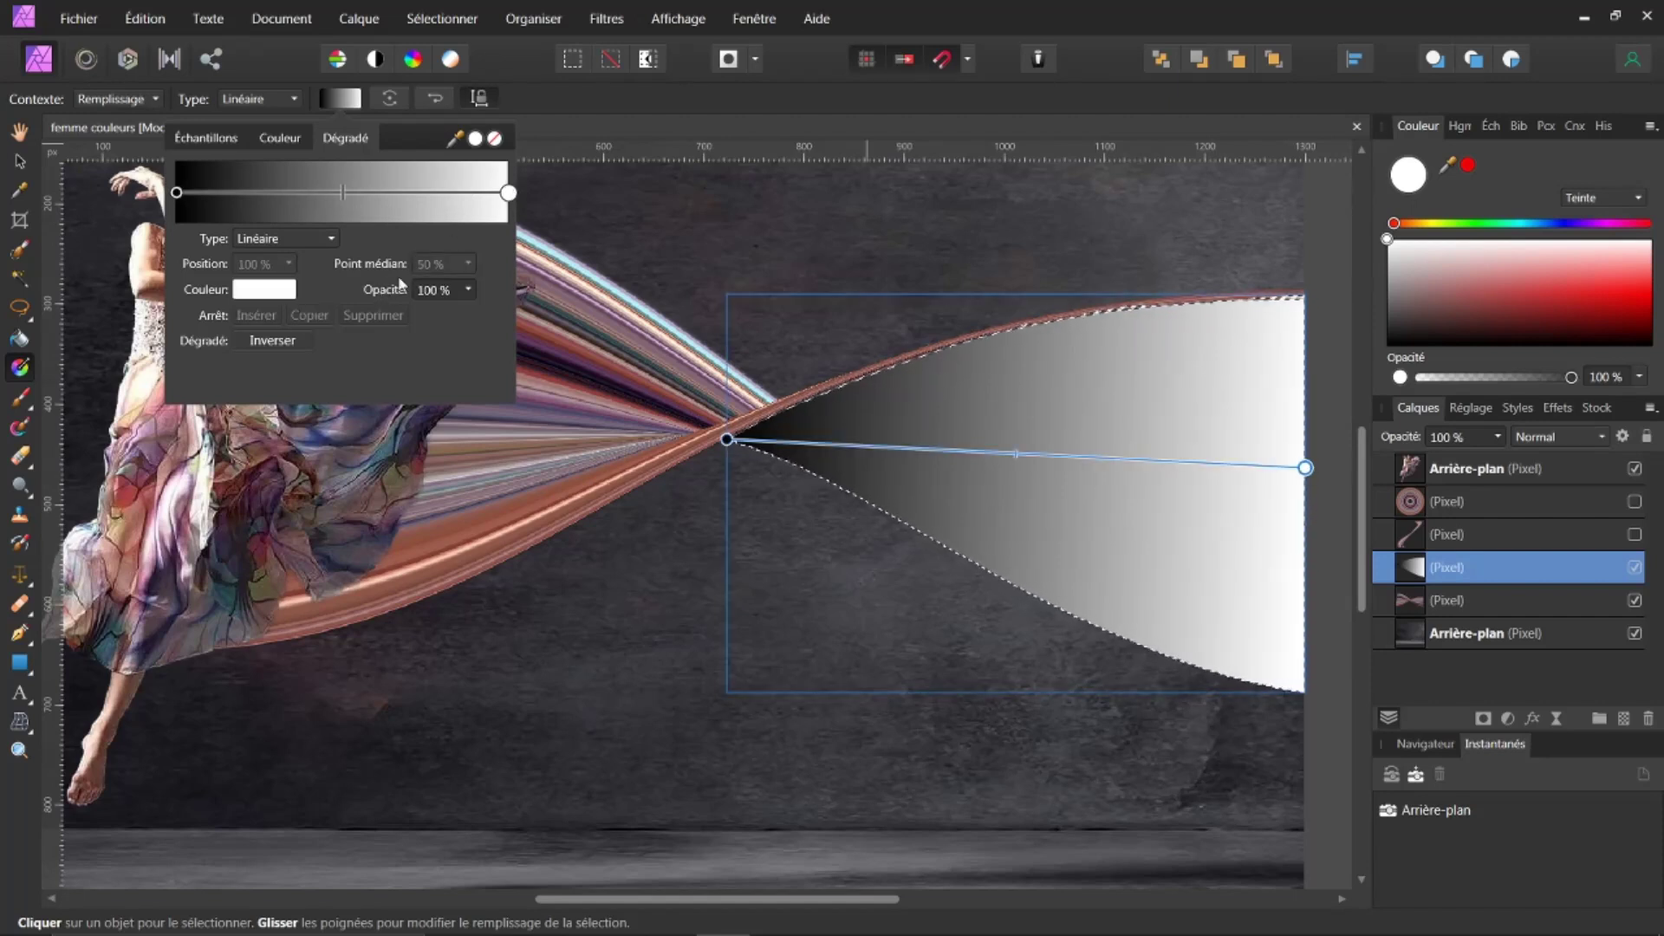
click(468, 289)
drag(471, 314, 253, 315)
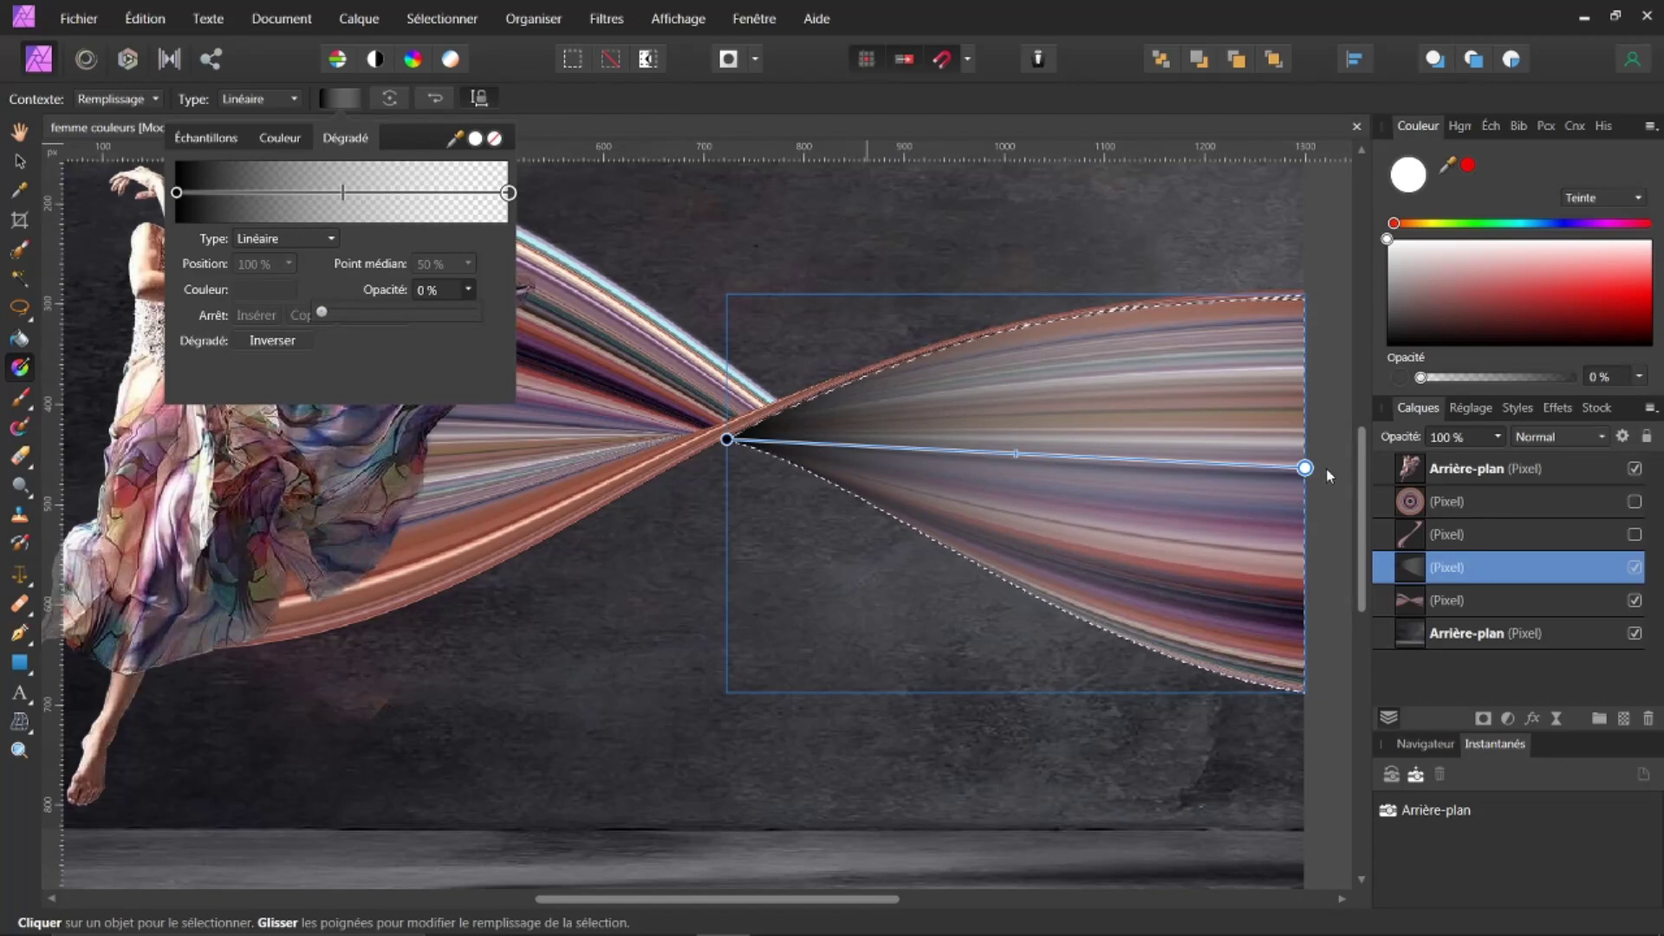
- Shorten the shadow gradient to end about halfway along the right half of the ribbon, and fine-tune its start point at the crossing
drag(1304, 469, 1181, 450)
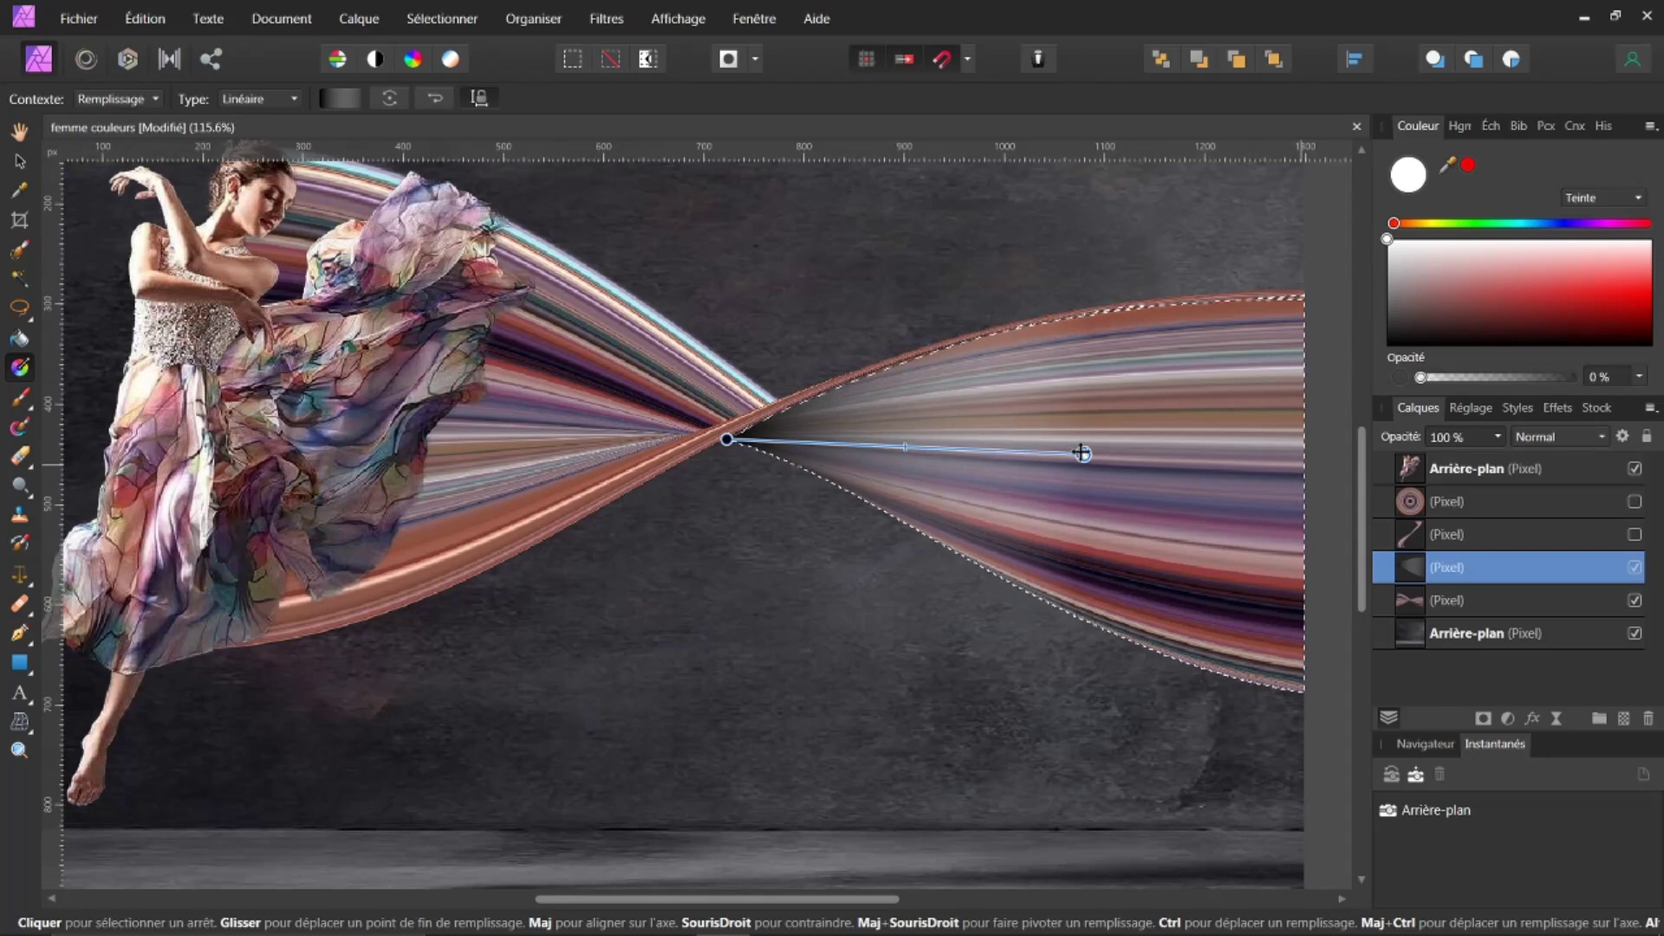
drag(1119, 466, 1055, 444)
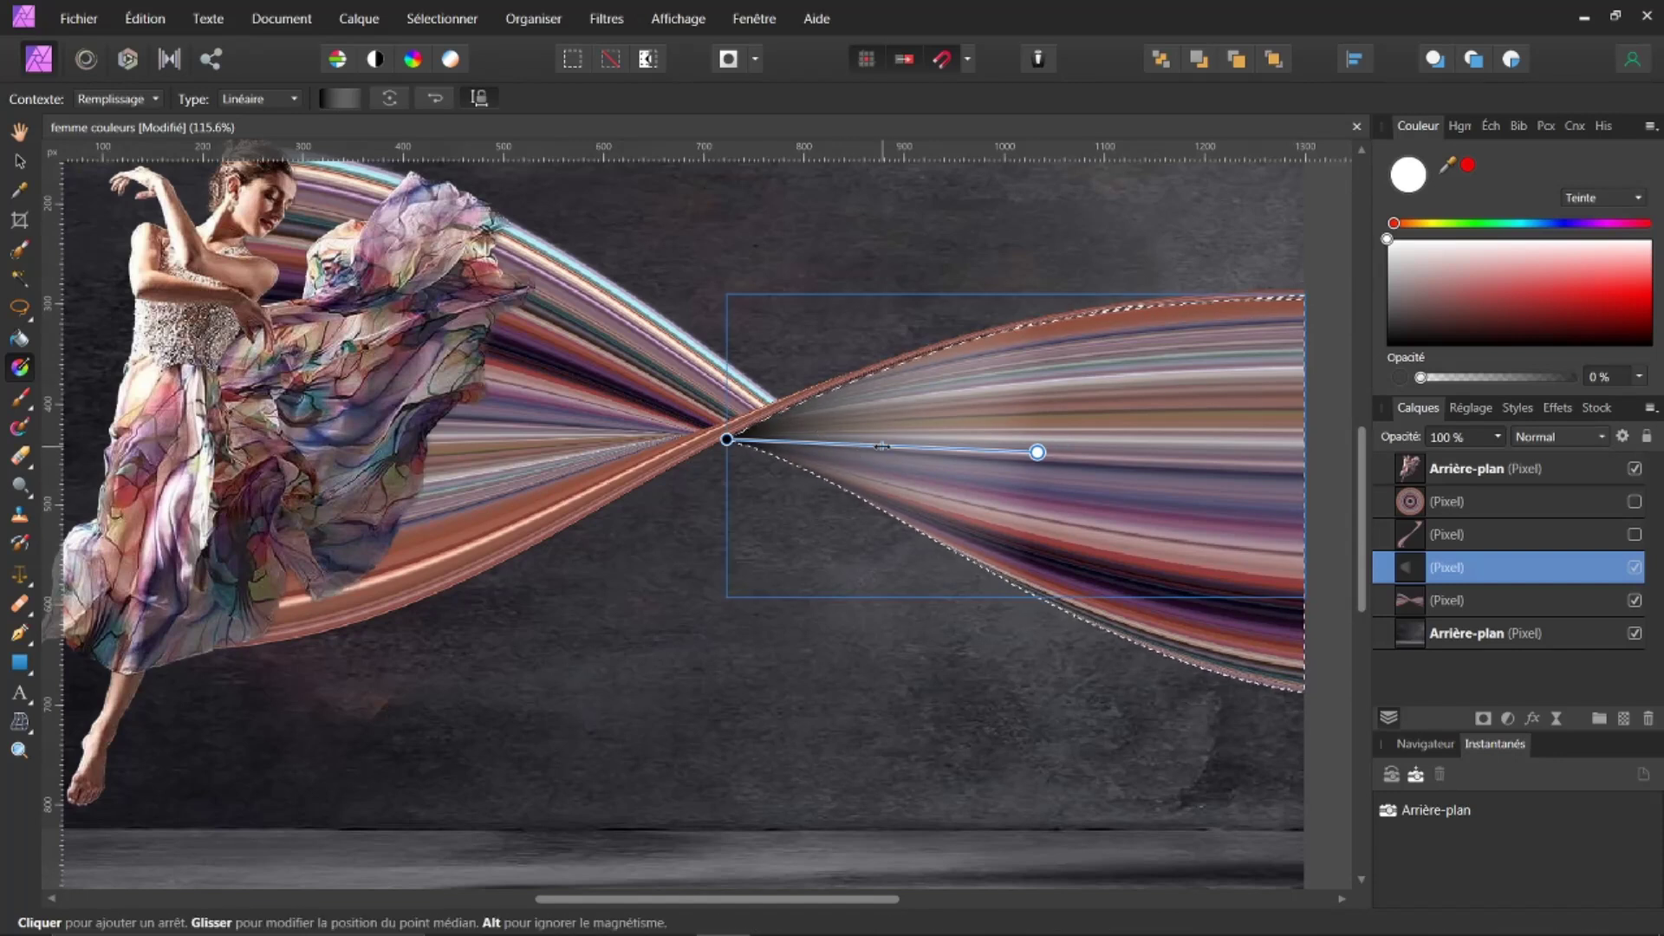
click(1037, 450)
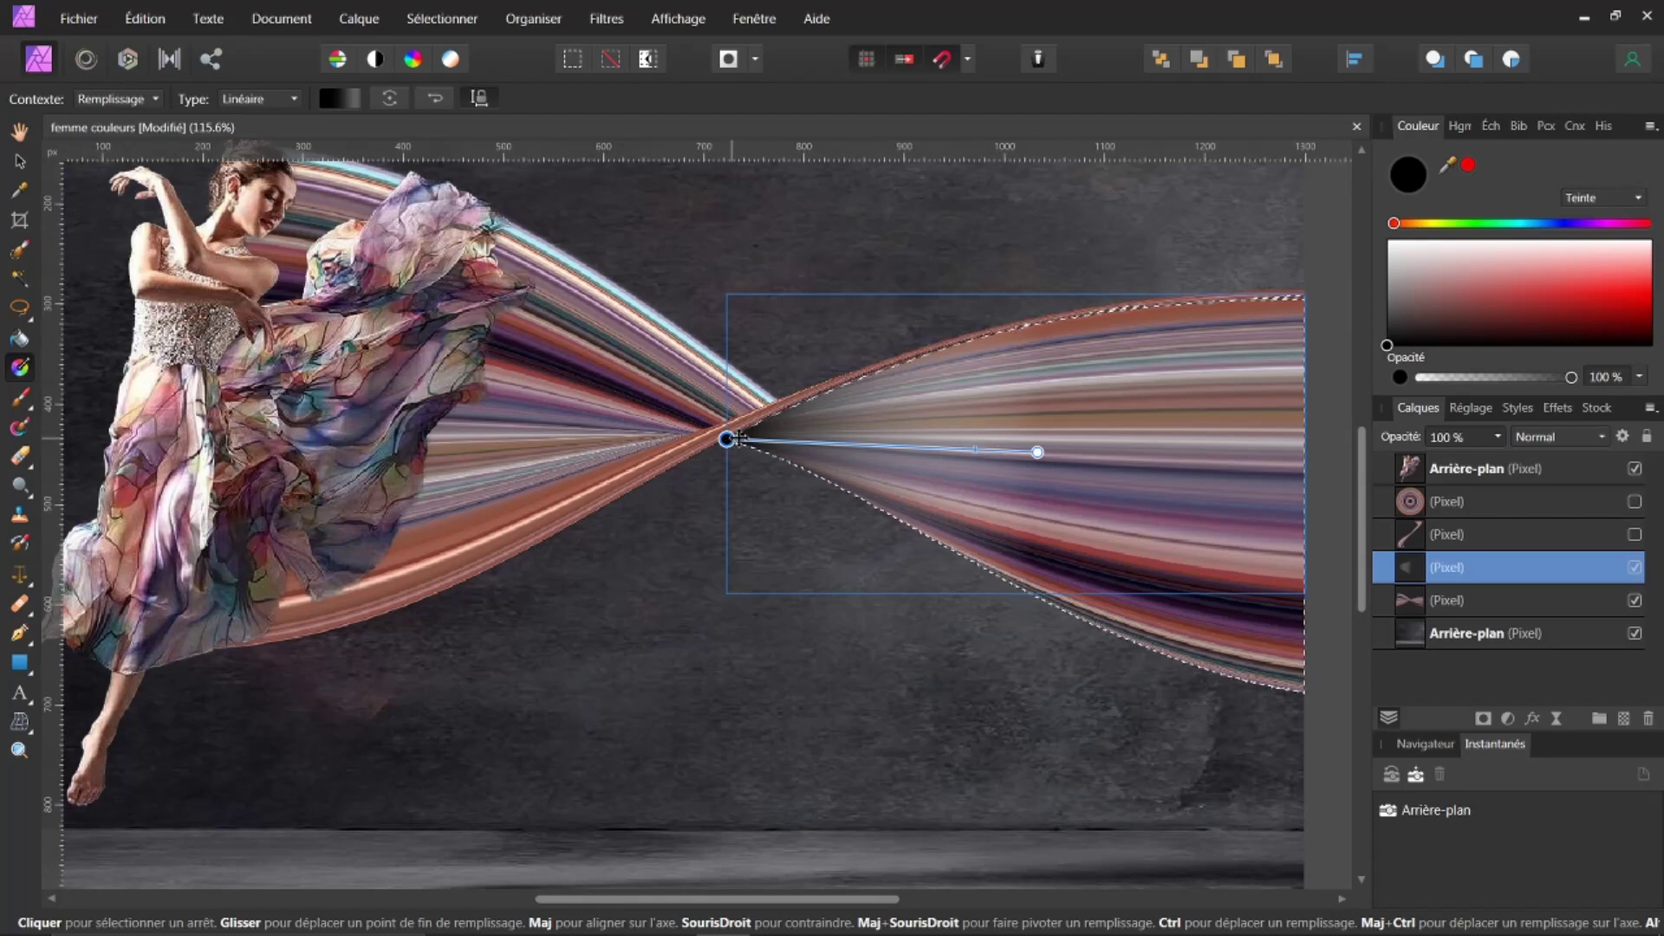
drag(739, 439, 811, 444)
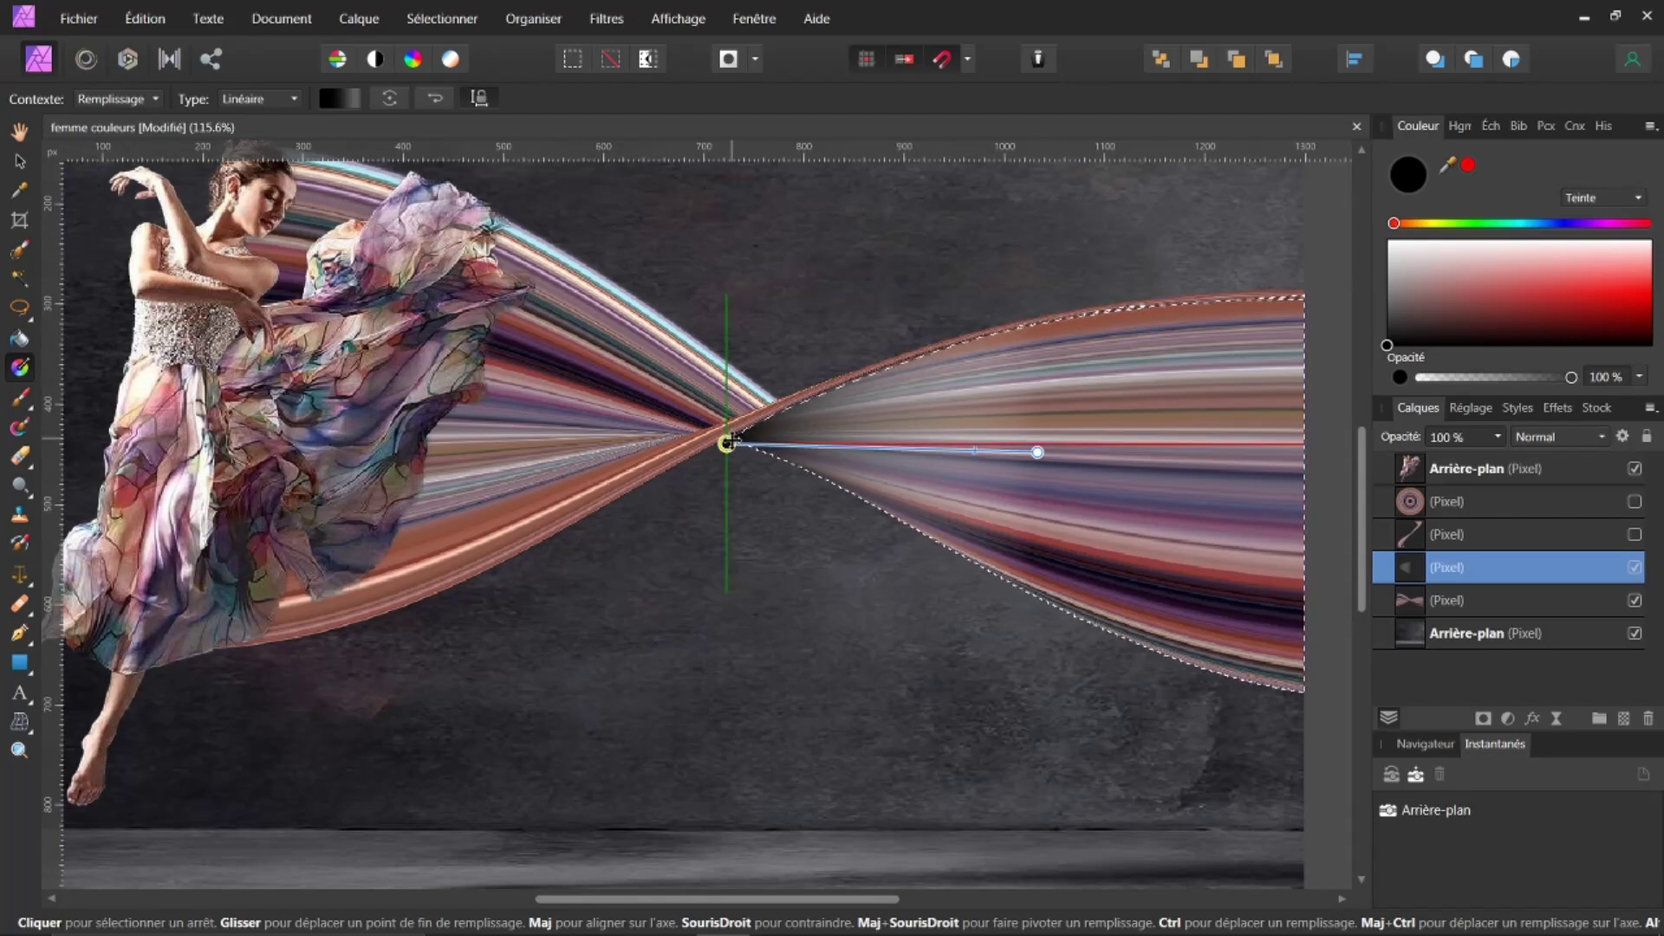
drag(730, 440, 728, 443)
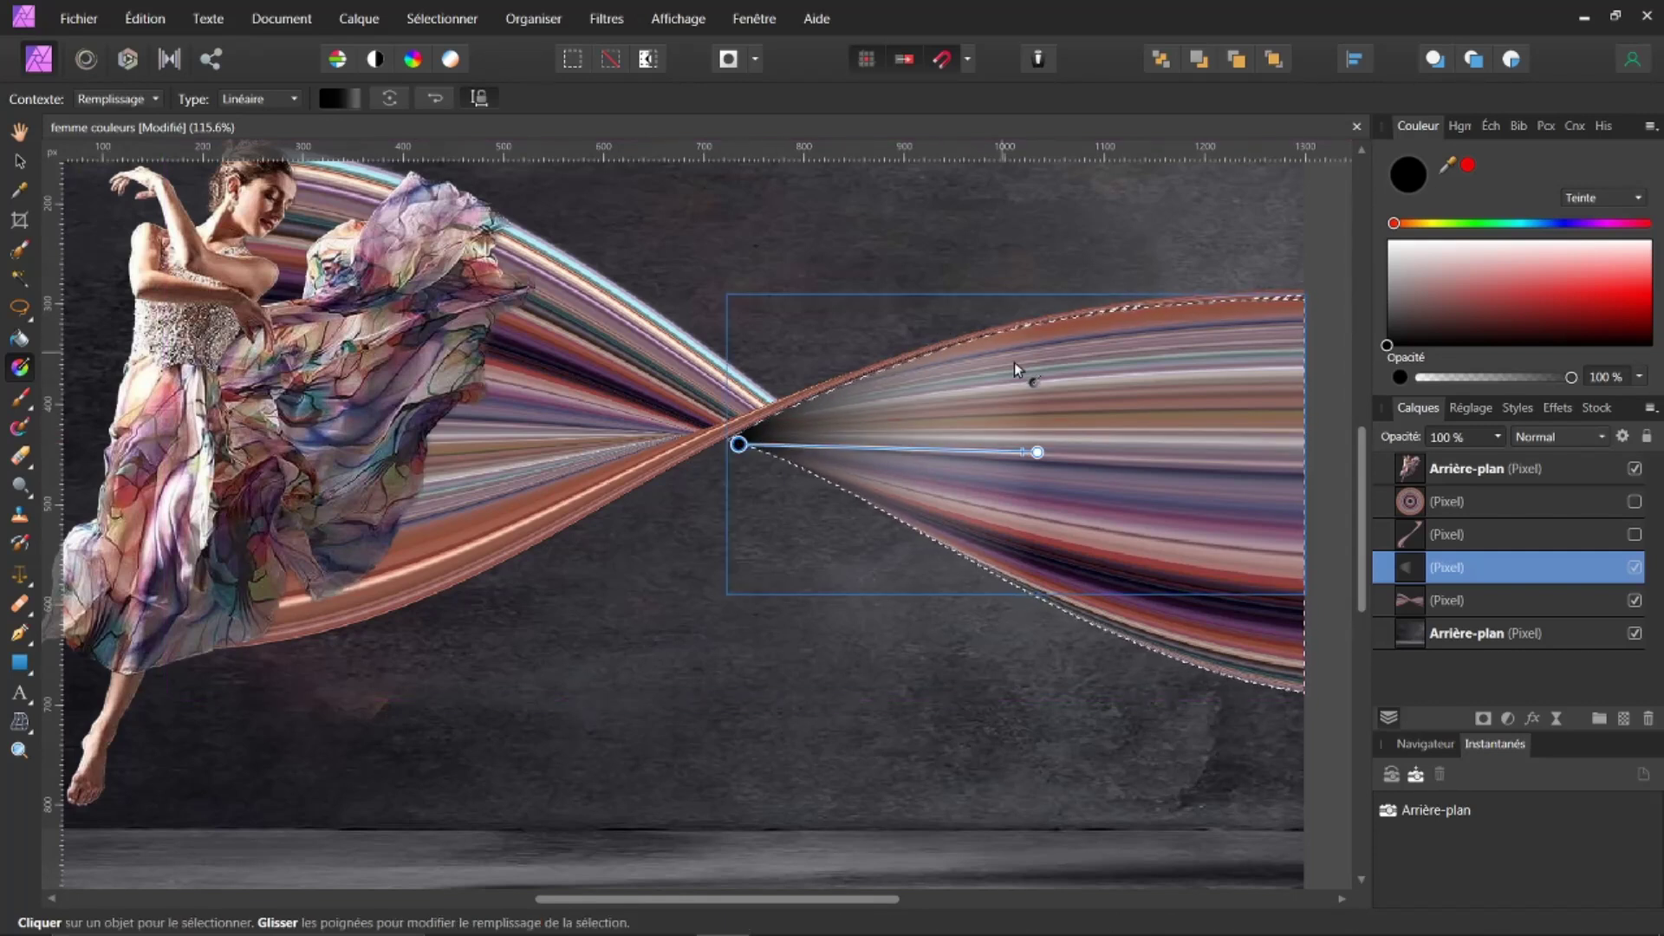
- Extend the shadow gradient horizontally to about two thirds across the ribbon's right half, adjust its midpoint, and deselect
drag(1037, 450, 1113, 445)
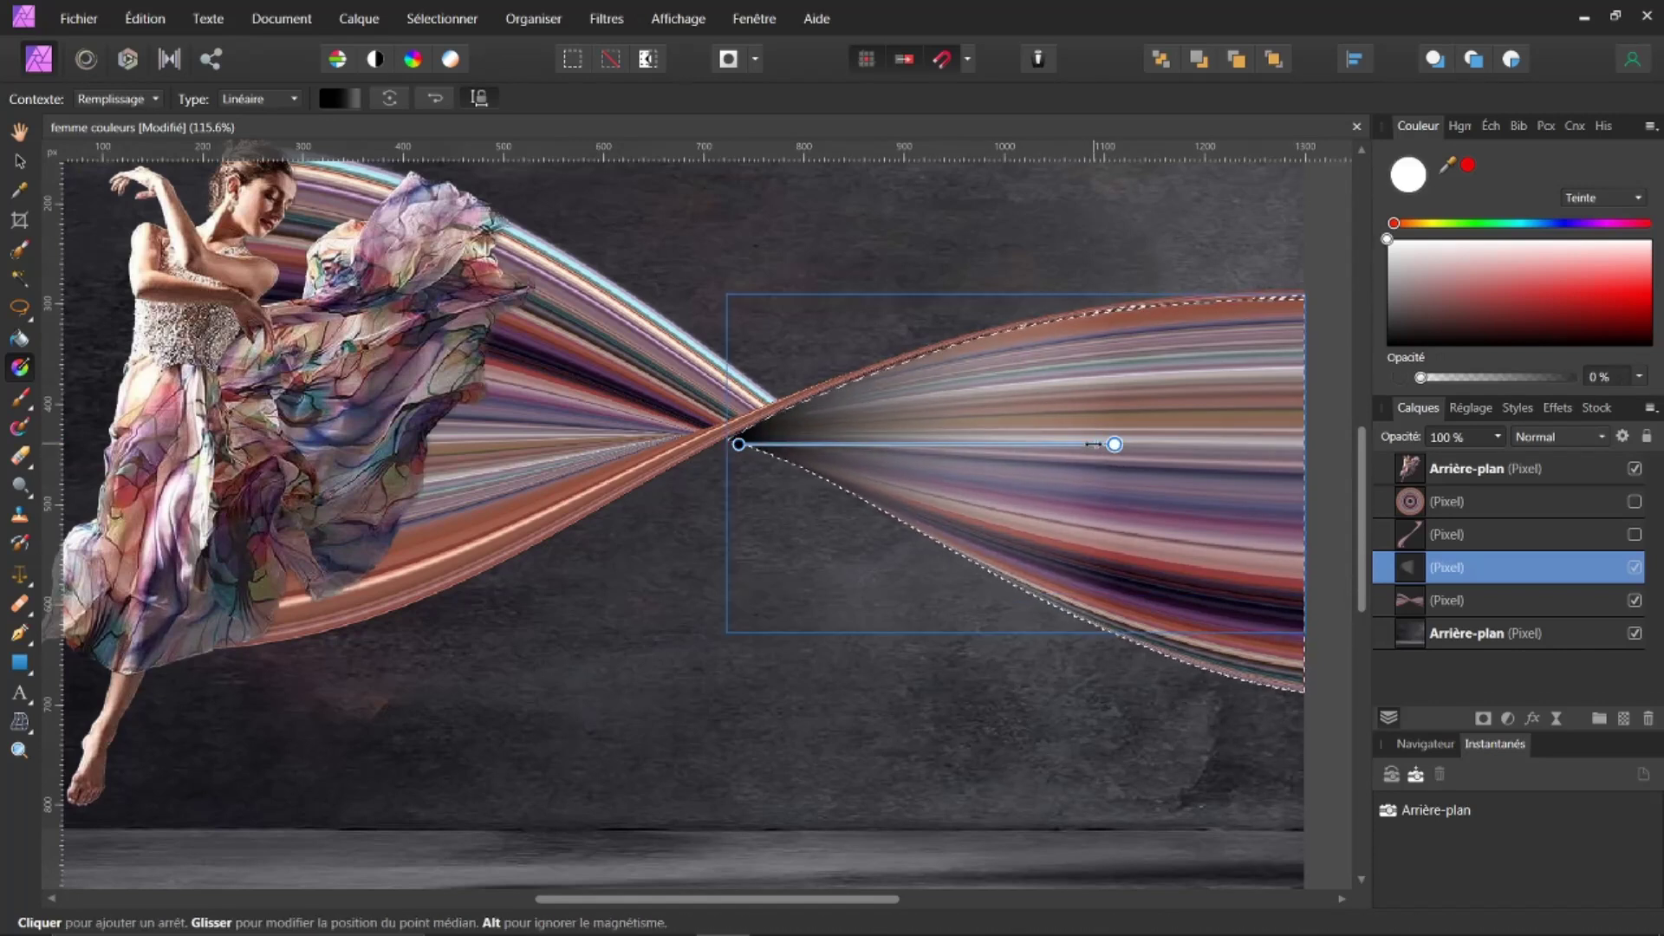
click(739, 444)
drag(958, 444, 1013, 503)
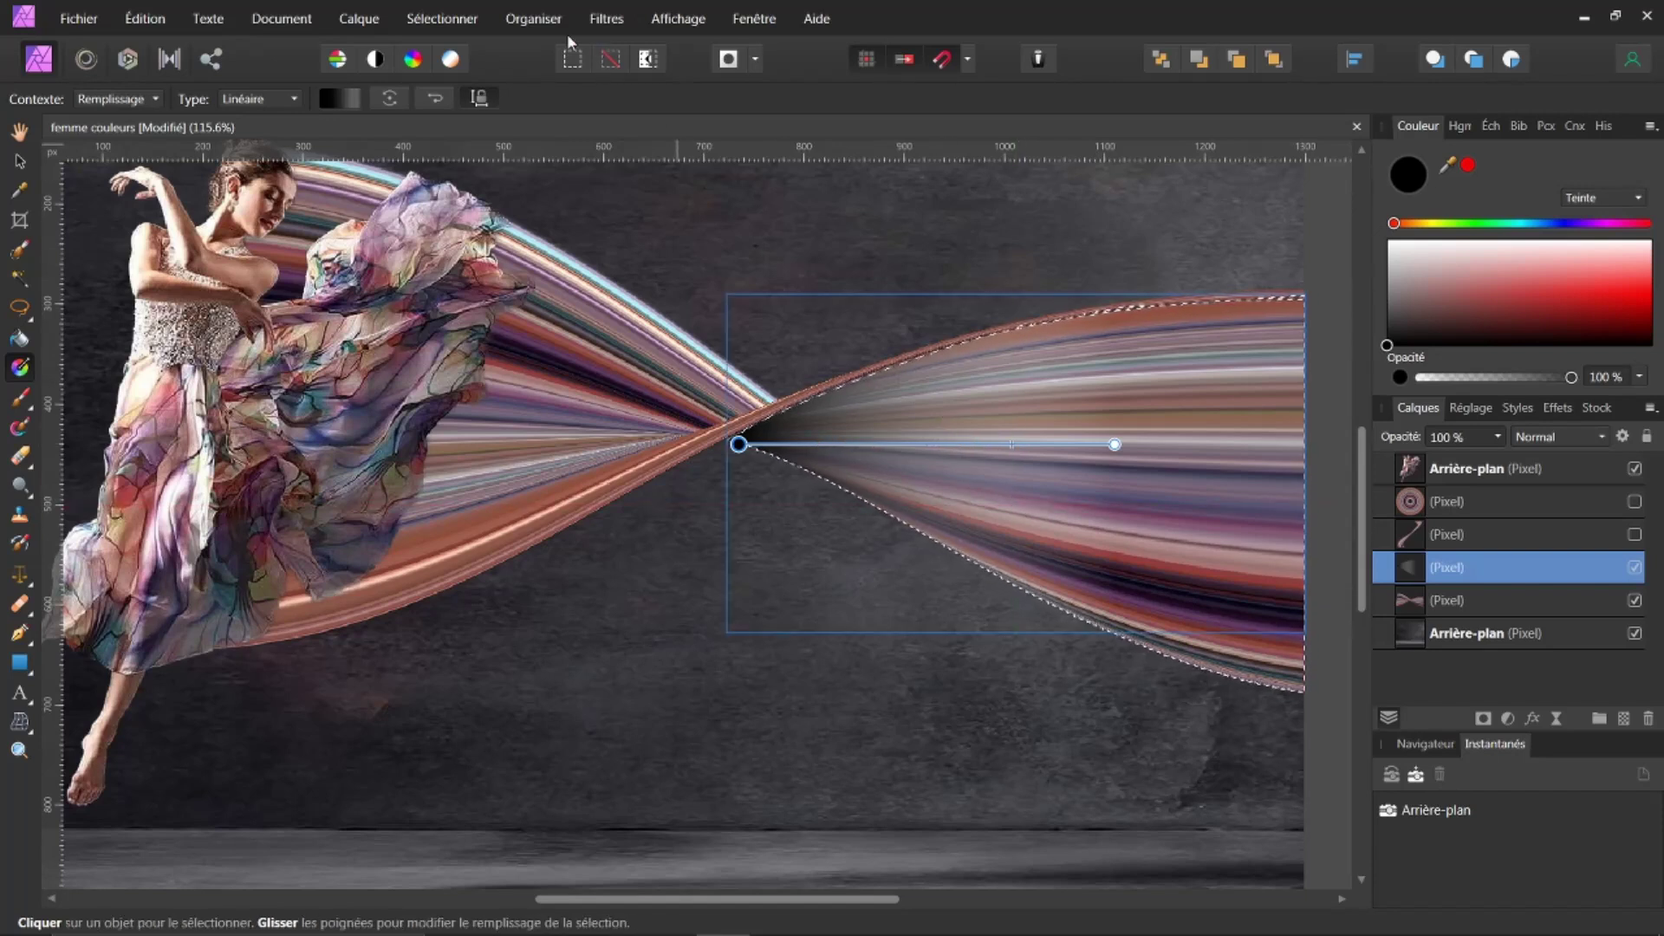
click(443, 18)
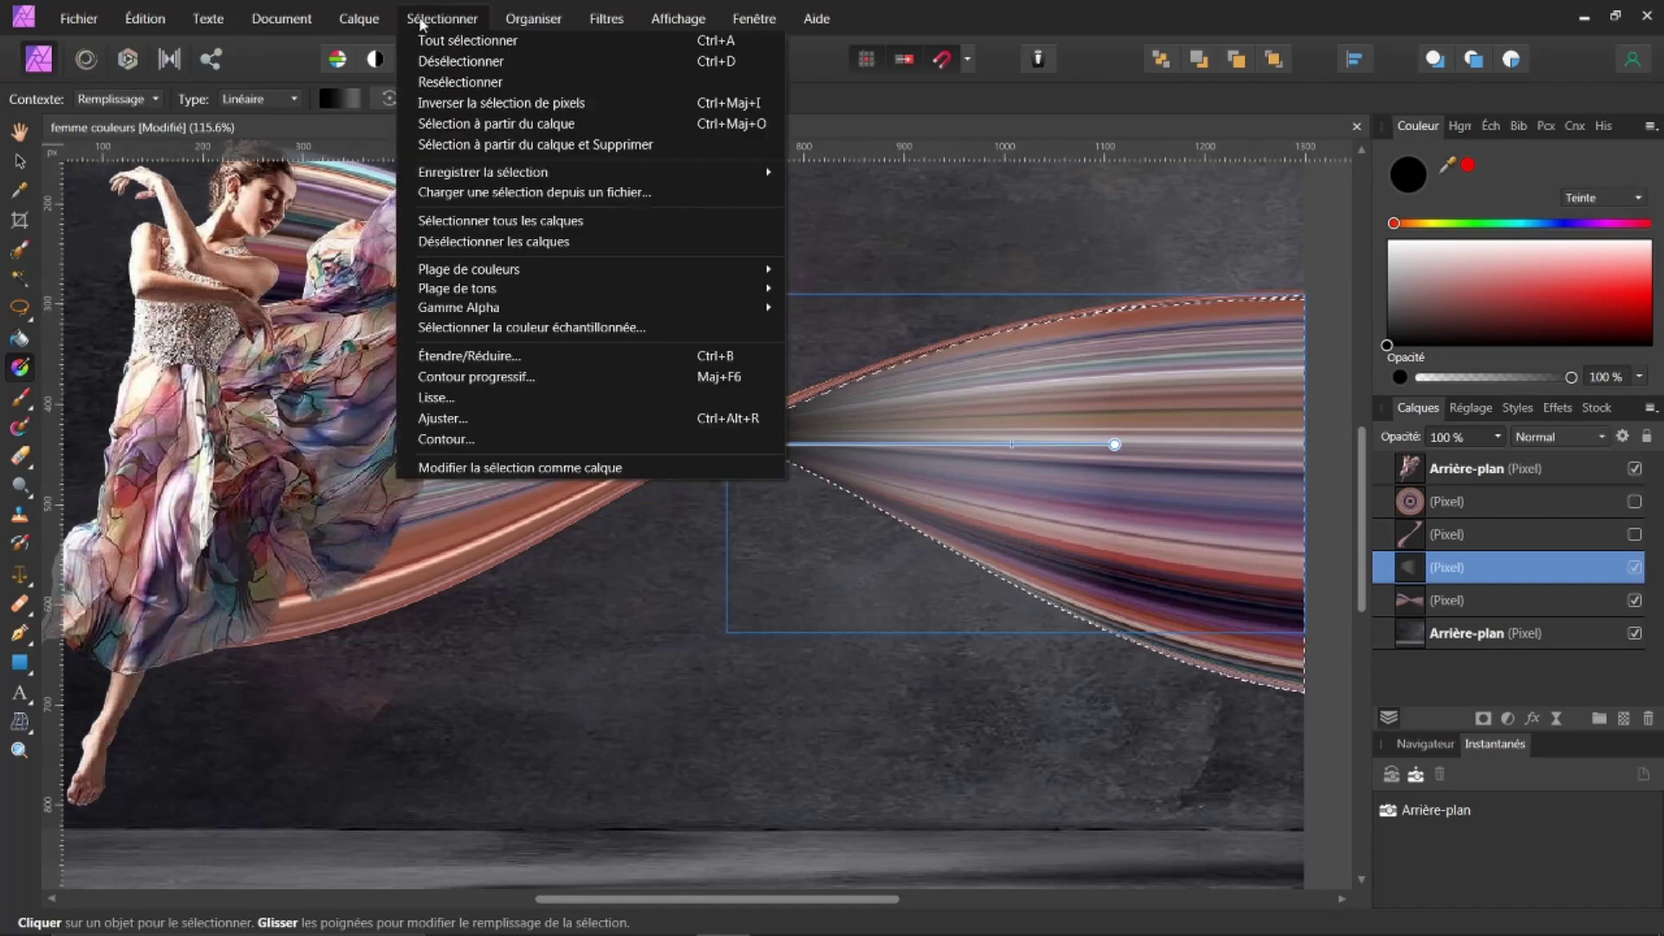
click(446, 61)
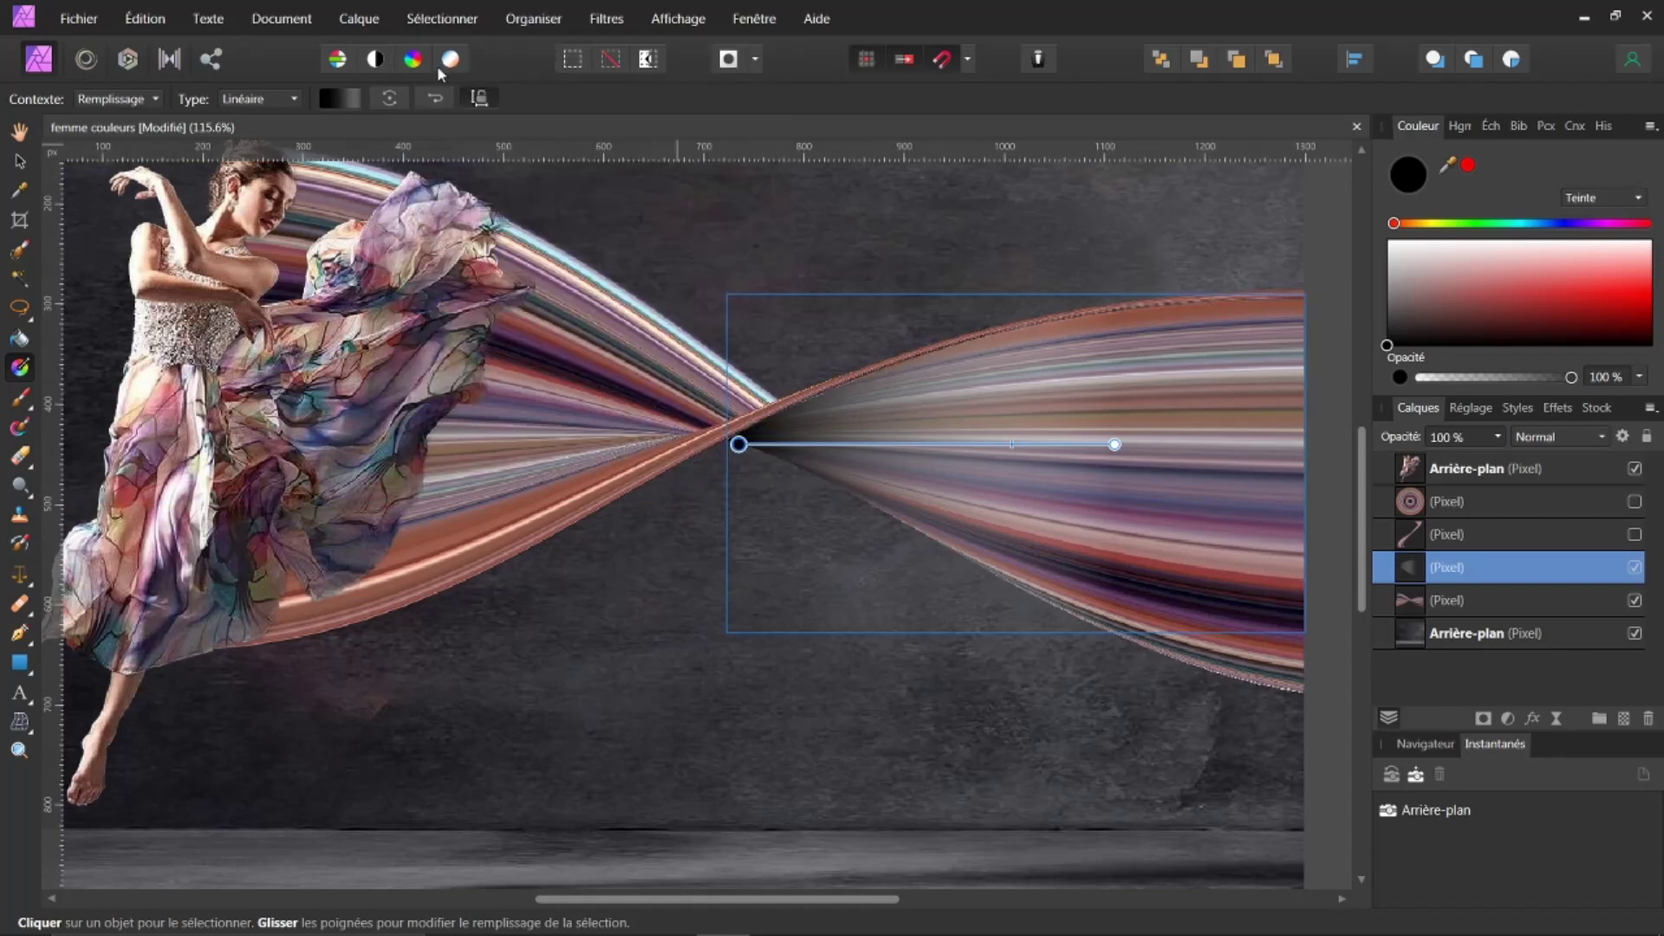
- Merge the gradient shadow layer down into the horizontal twisted ribbon layer
click(20, 162)
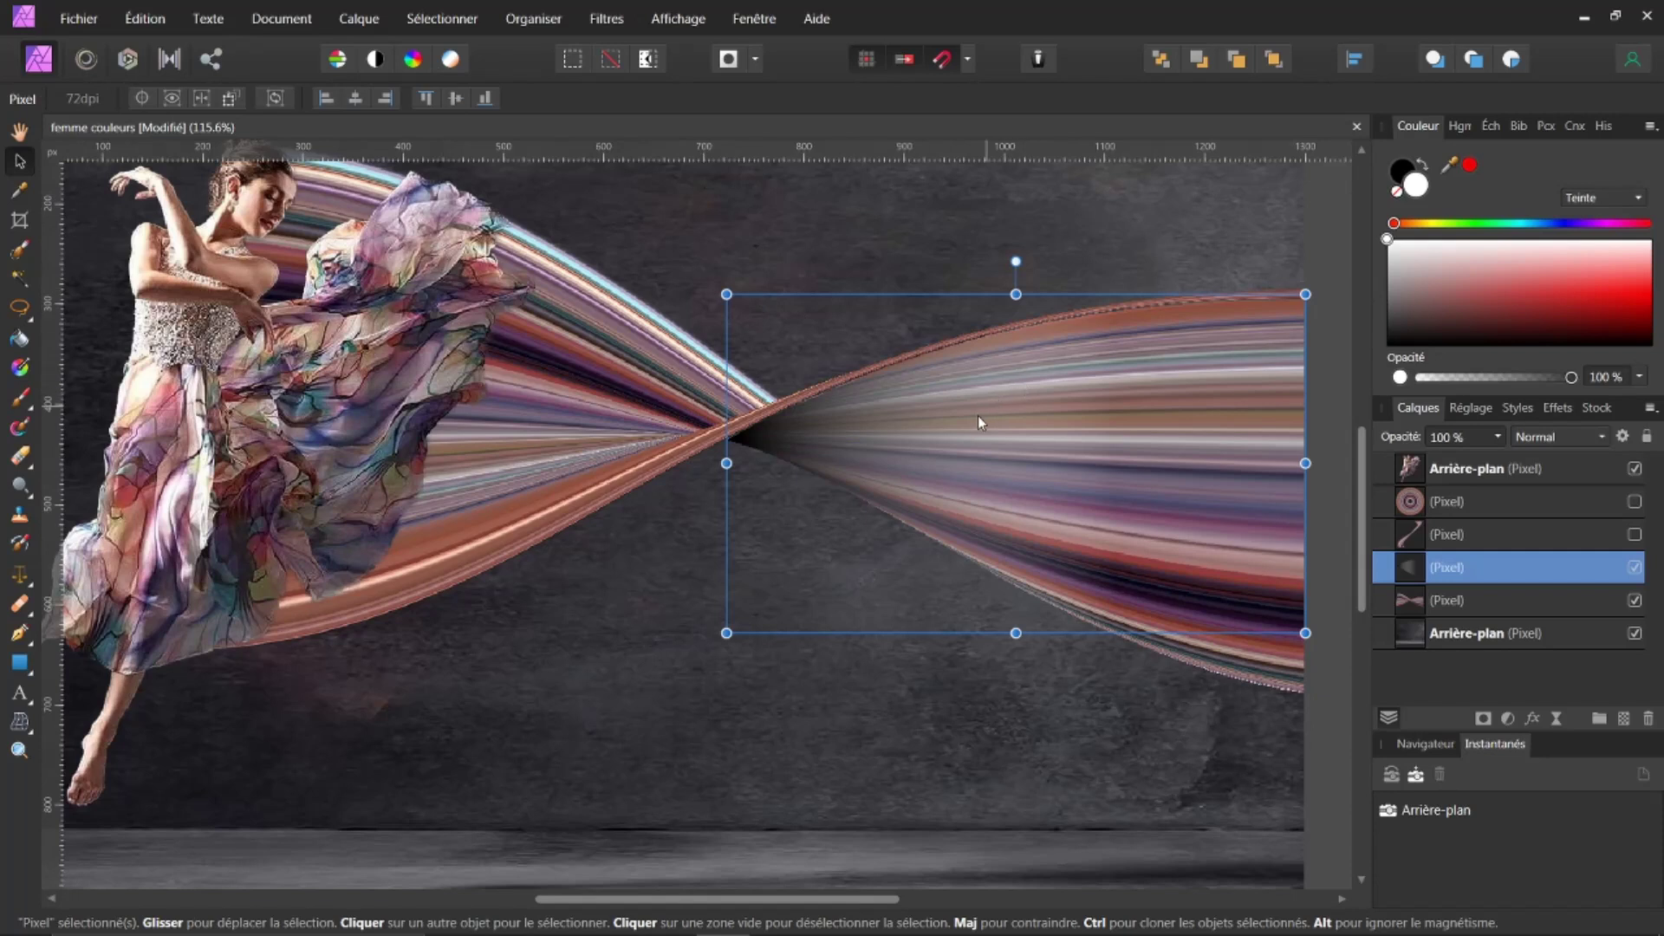
scroll(978, 414, down, 2)
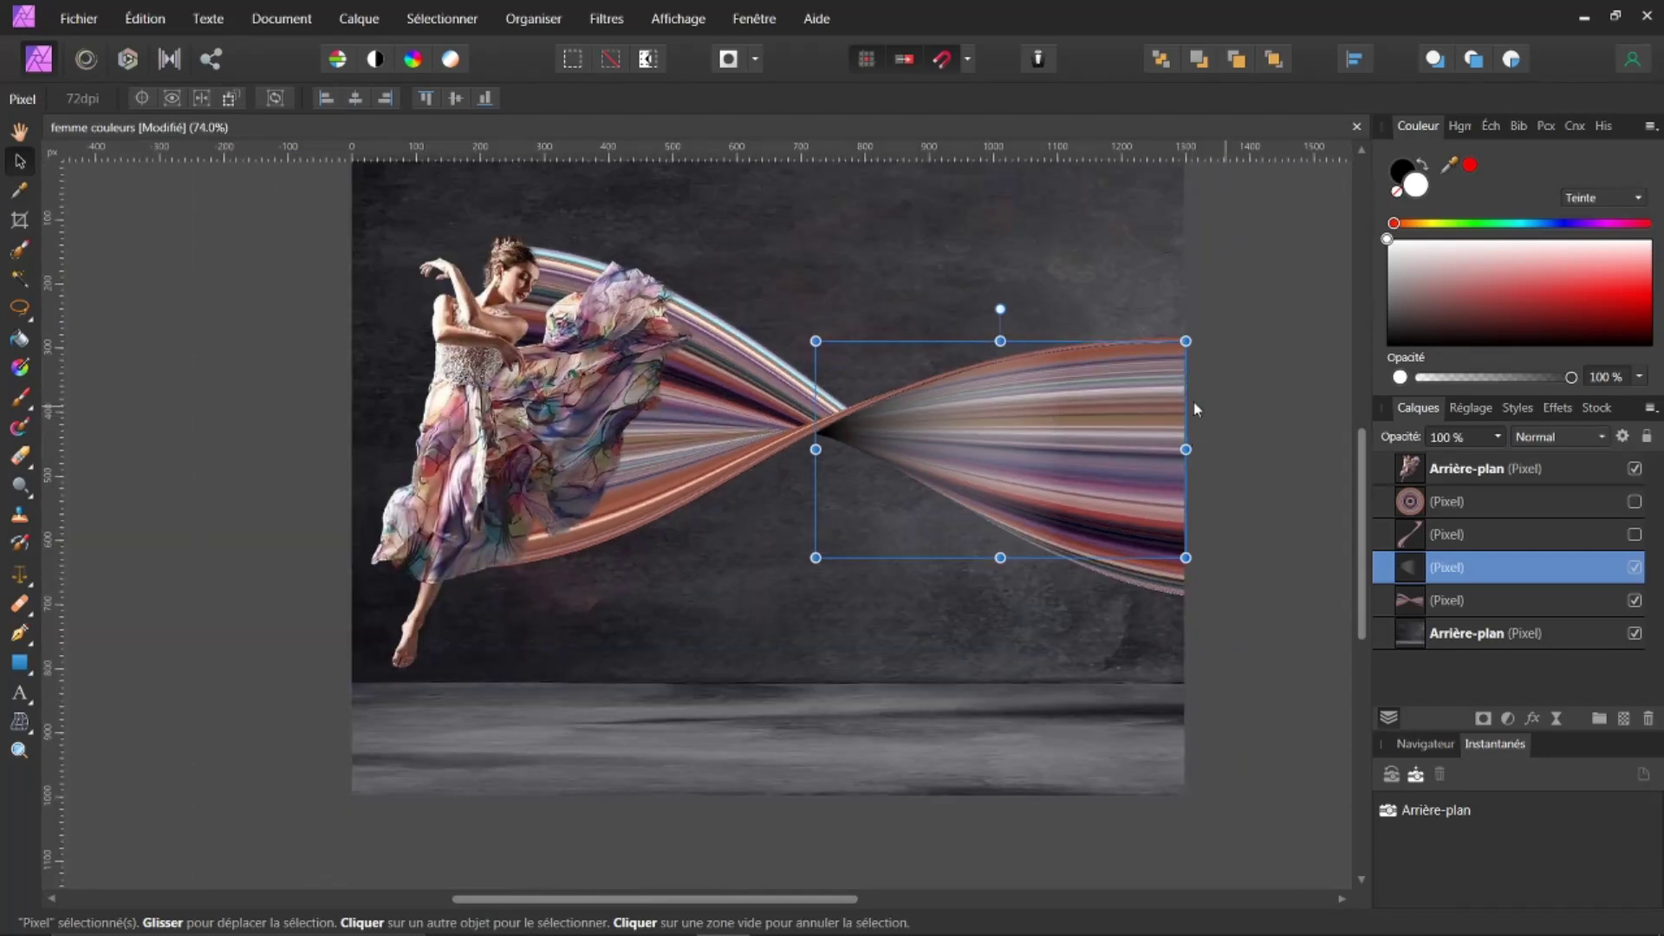
right_click(1407, 572)
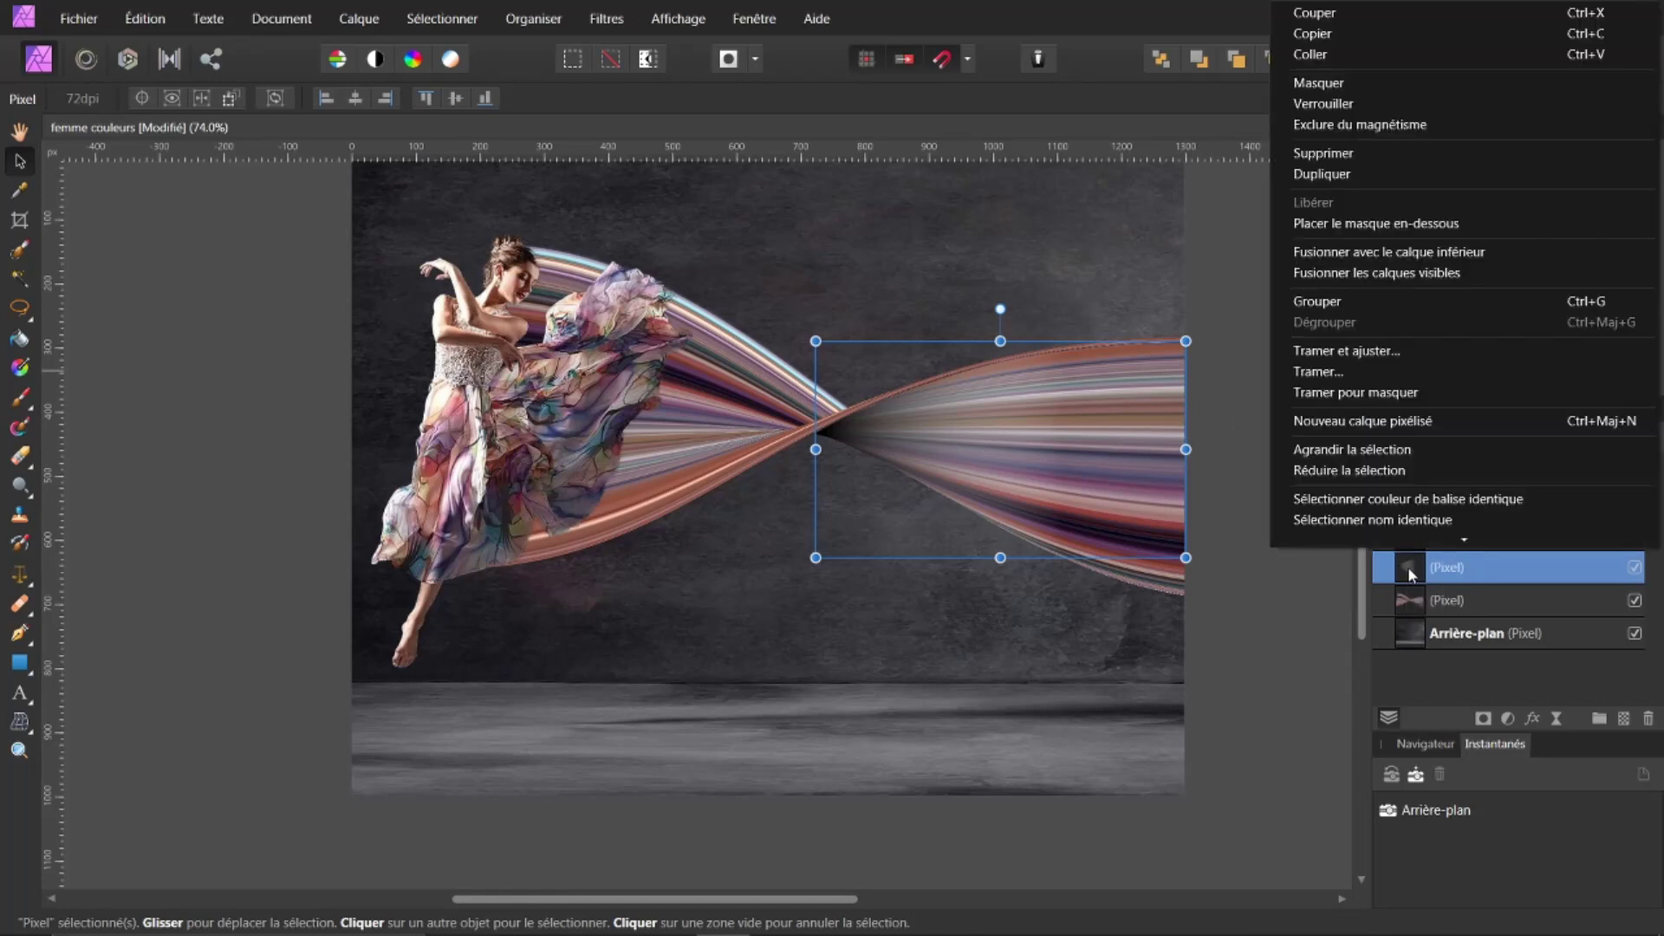
click(1399, 251)
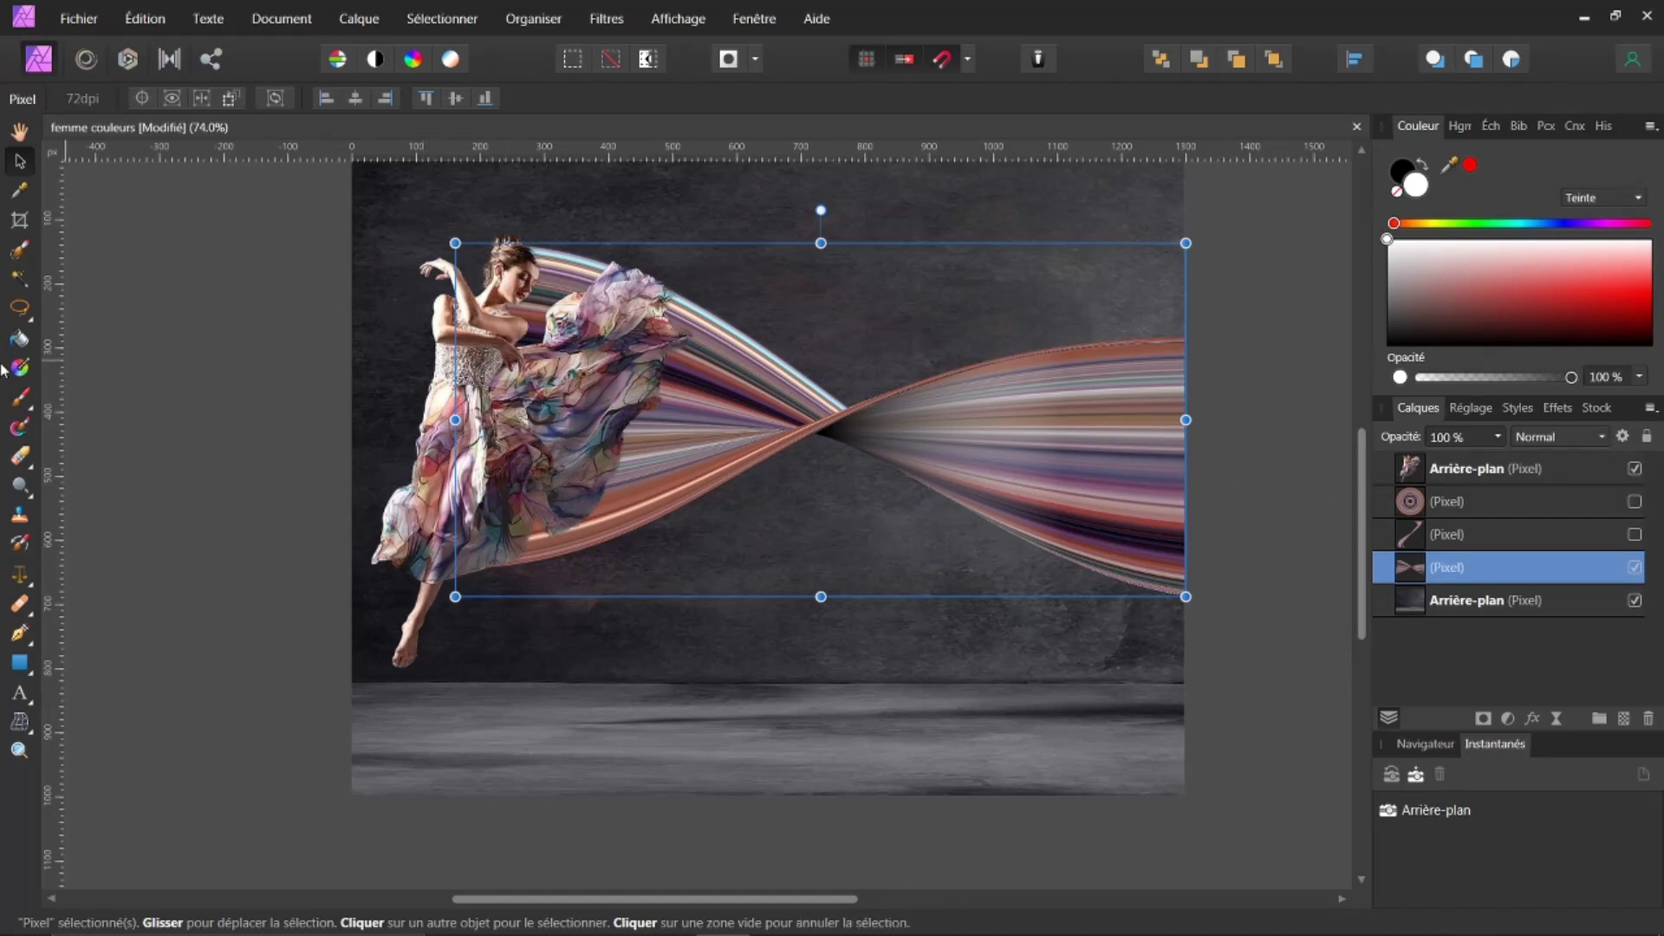
- Dodge a narrow vertical highlight band across the right half of the ribbon with a 71.4 px brush
click(19, 487)
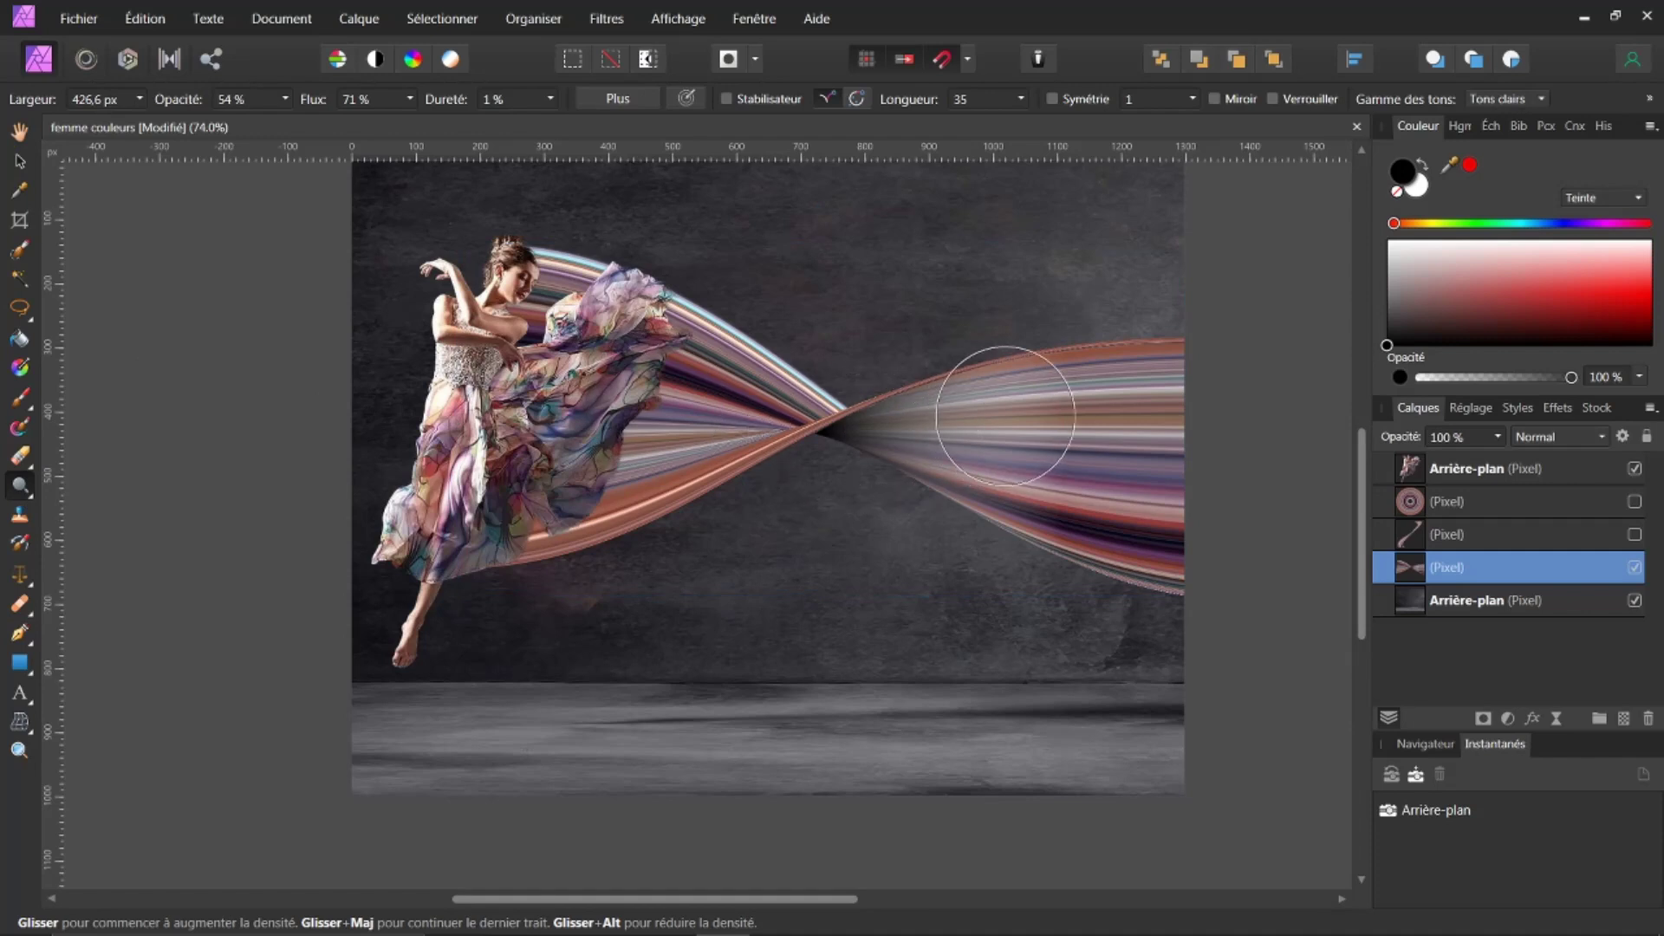
key(bracketleft)
key(bracketleft)
key(bracketleft)
key(bracketleft)
key(bracketleft)
key(bracketleft)
key(bracketleft)
key(bracketleft)
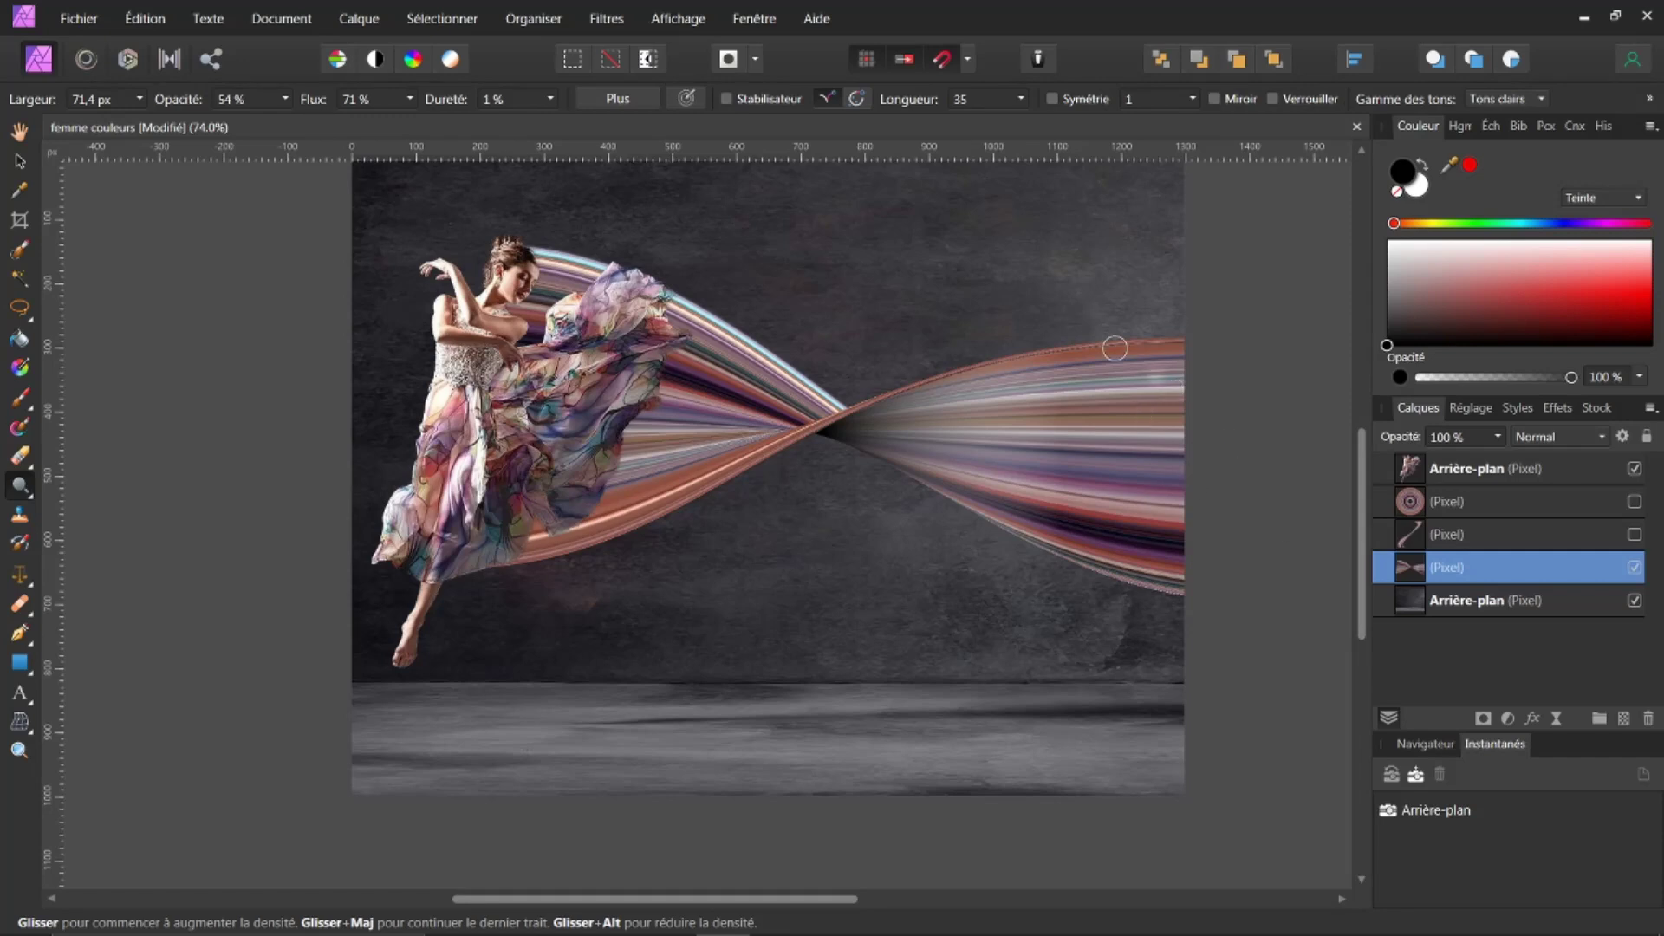
drag(1093, 348, 1080, 530)
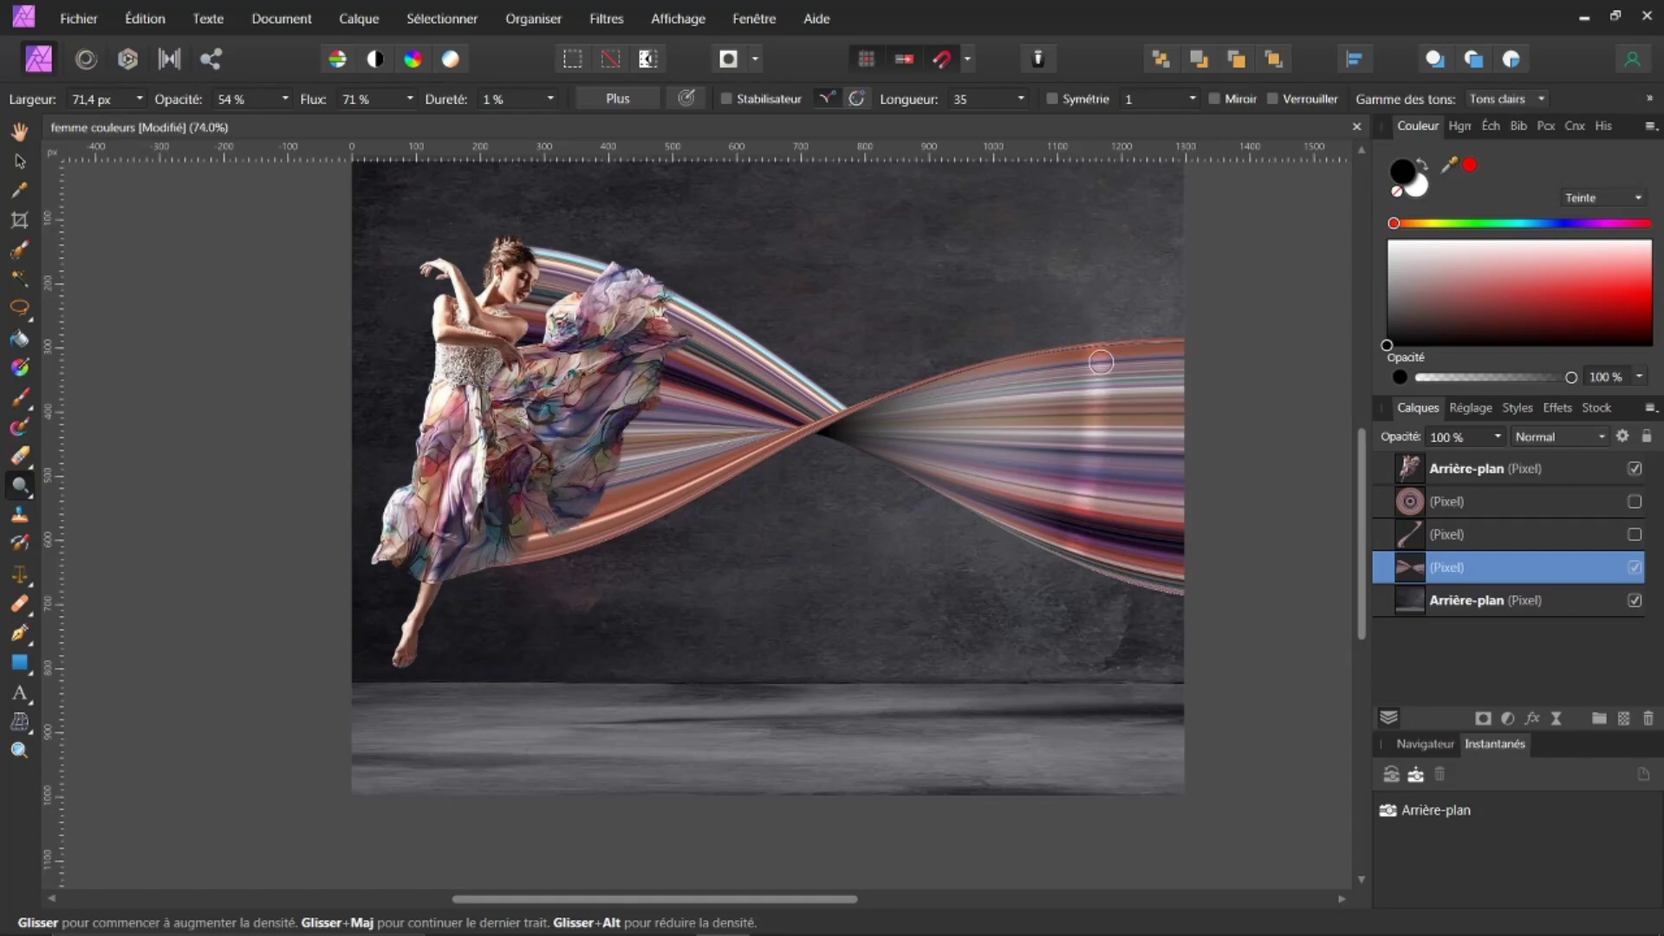
drag(1098, 374, 1057, 540)
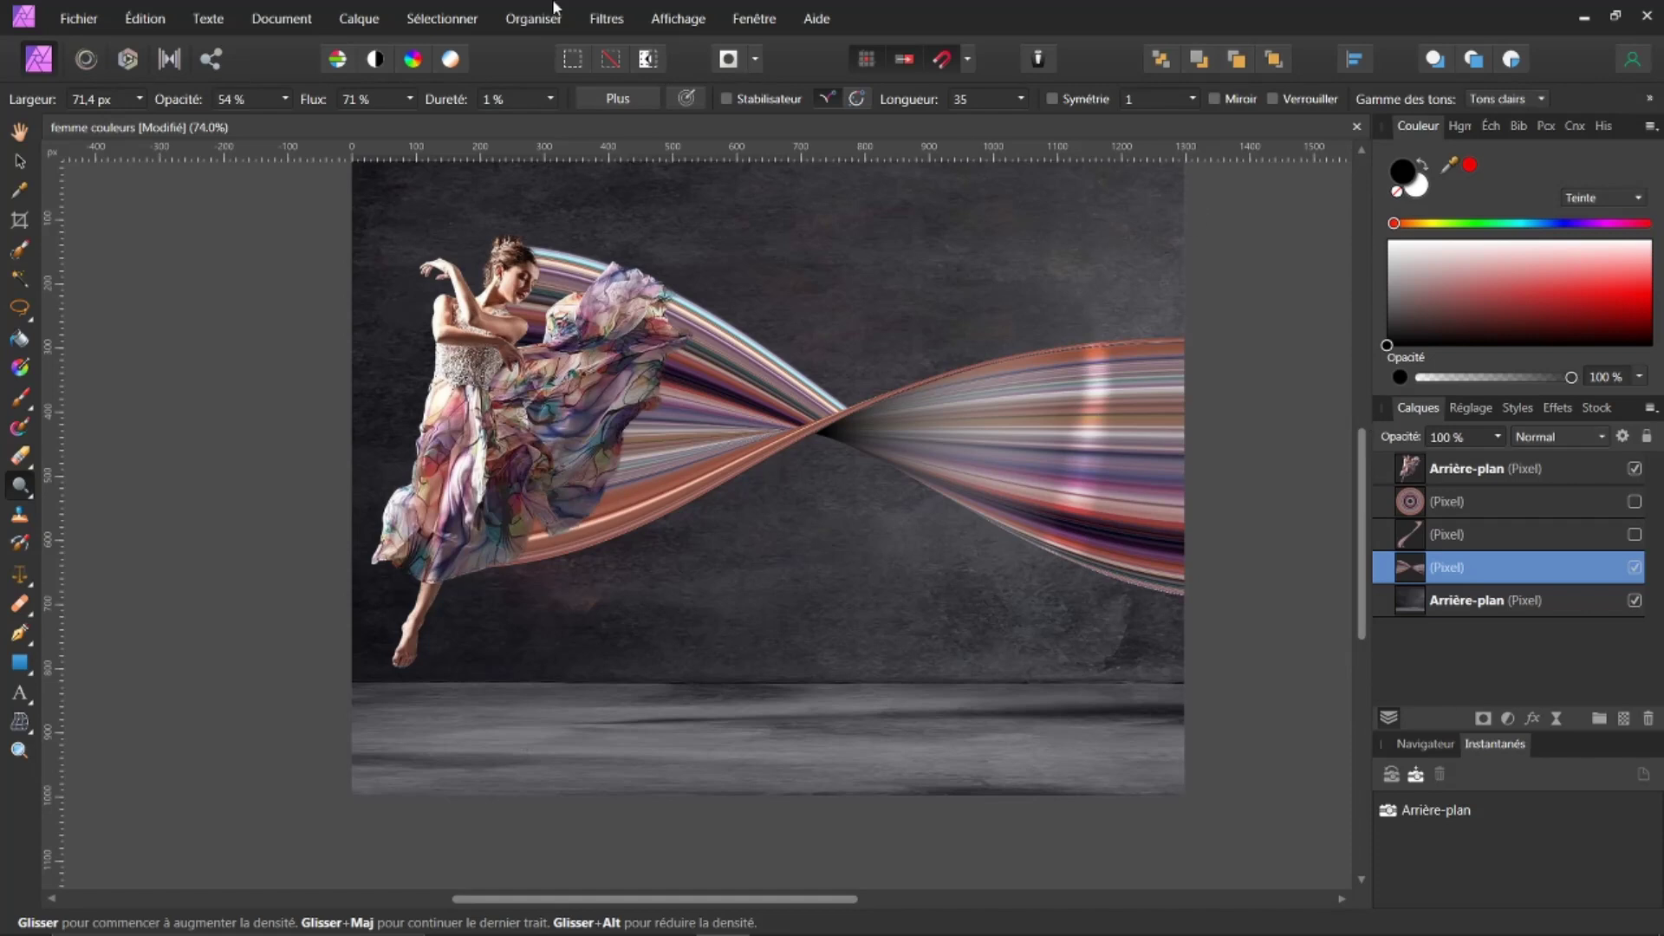
- Dodge a broad, soft glow around the highlight band using a 439.2 px brush at 22 % flow
key(bracketright)
key(bracketright)
key(bracketright)
key(bracketright)
key(bracketright)
key(bracketright)
key(bracketright)
key(bracketright)
key(bracketright)
key(shift+2)
key(shift+2)
key(bracketright)
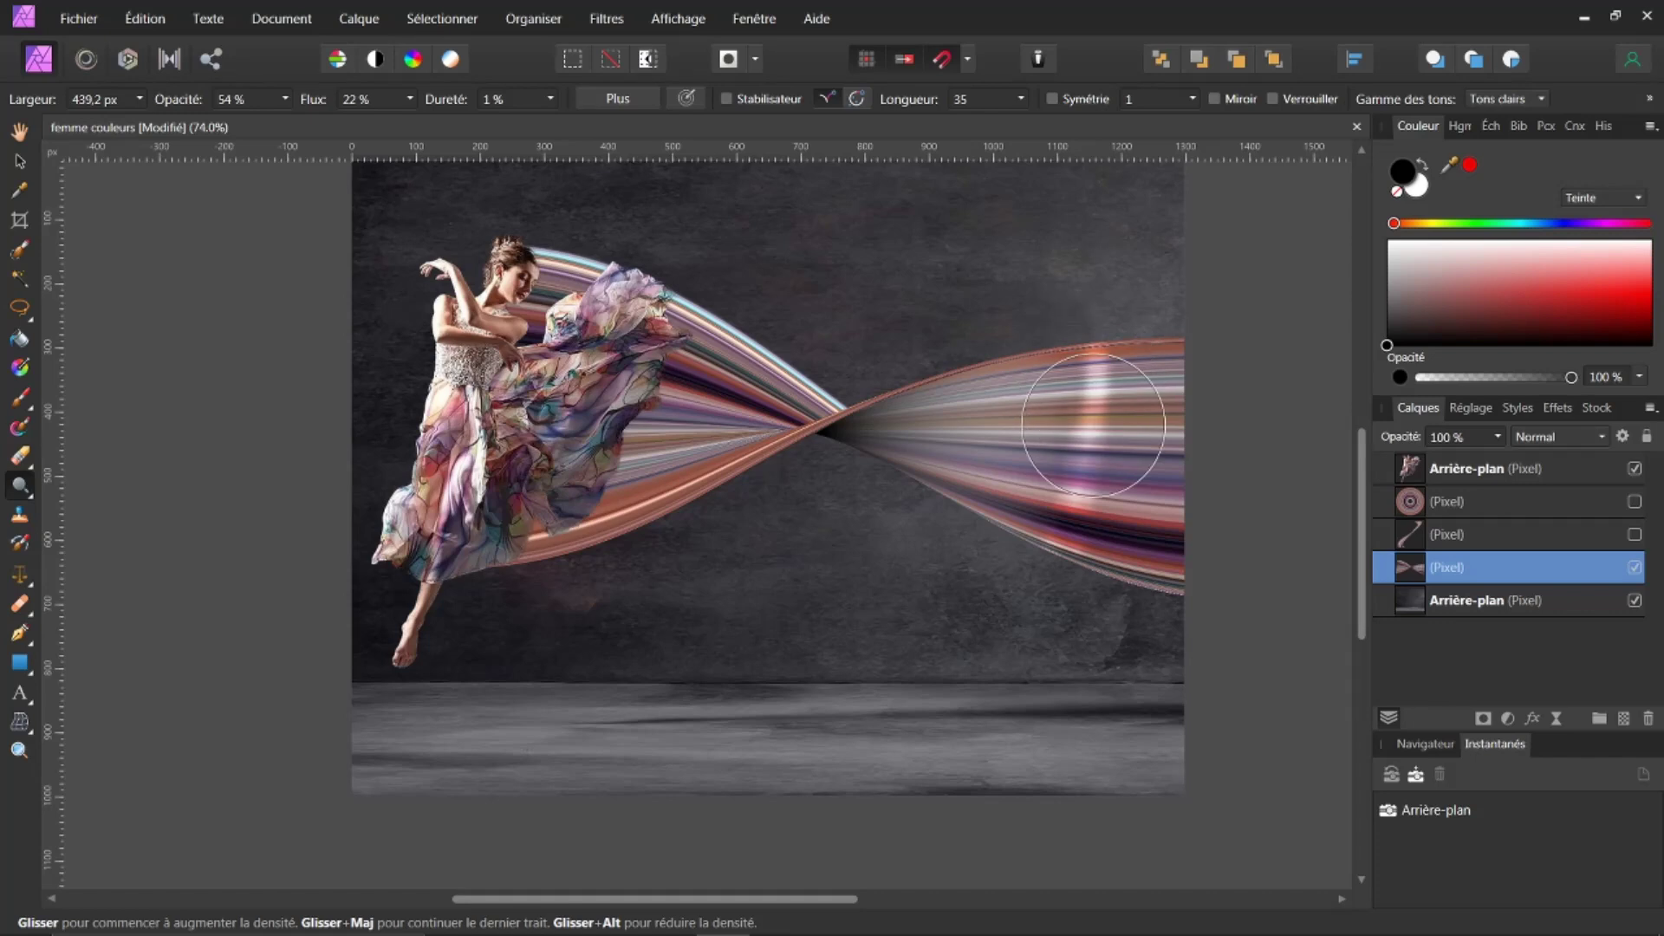
mouse_move(1074, 382)
mouse_down()
mouse_move(1109, 391)
mouse_move(1102, 438)
mouse_move(1103, 341)
mouse_move(1112, 431)
mouse_move(1051, 520)
mouse_move(1077, 353)
mouse_move(1220, 564)
mouse_up()
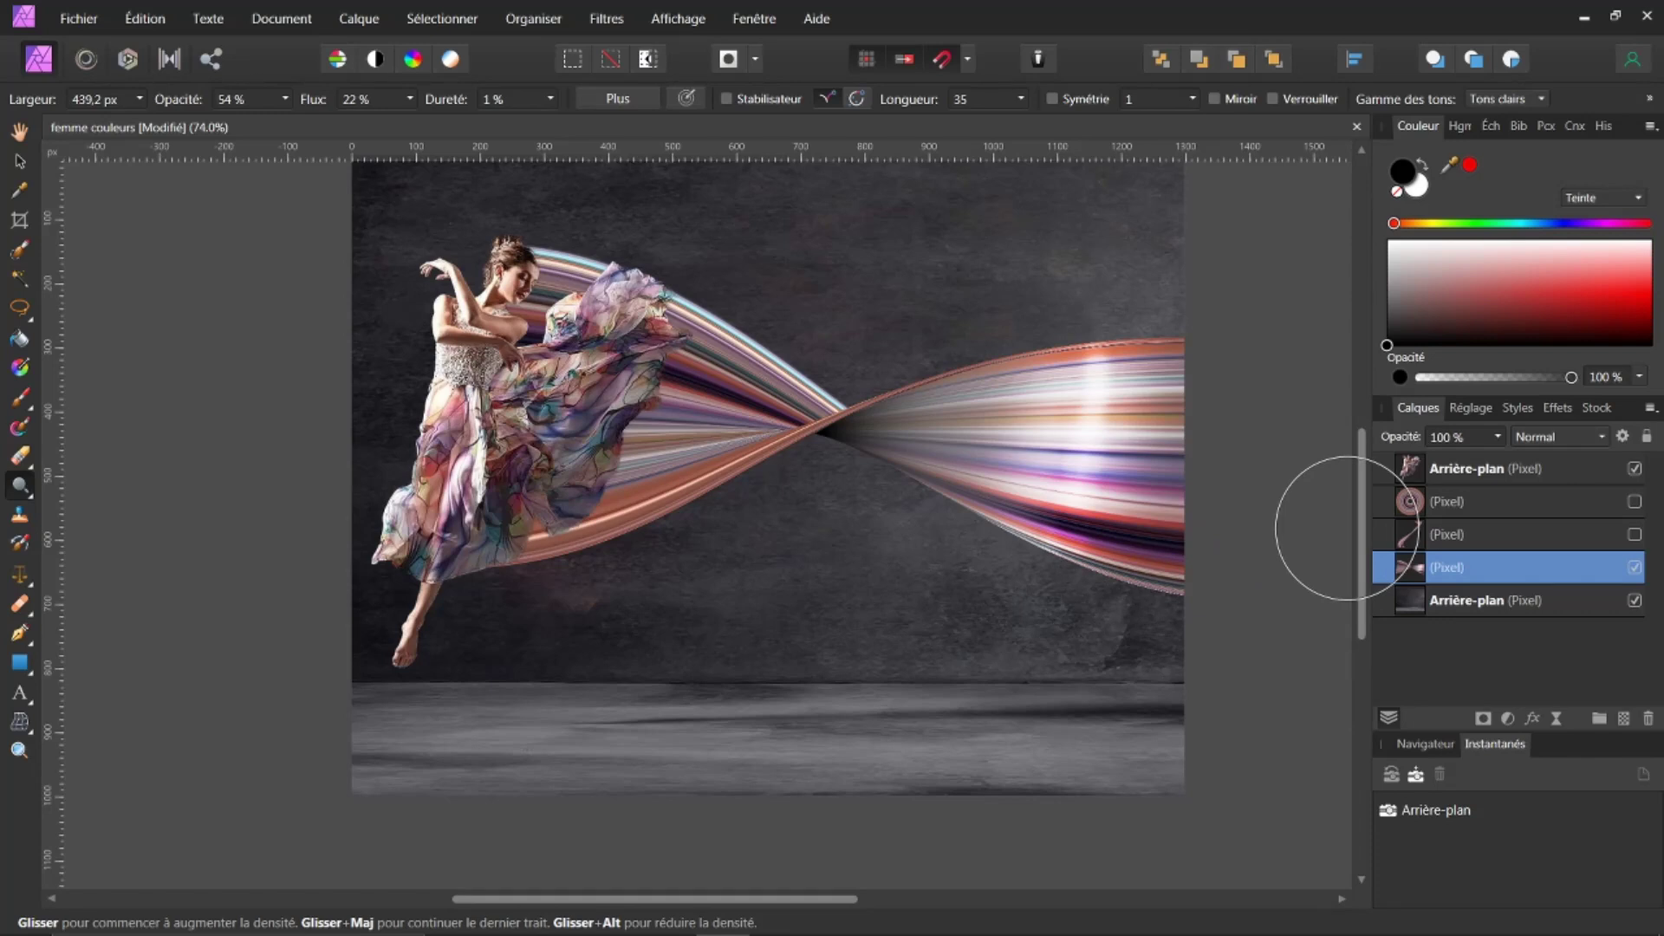
- Compare the S-shaped ribbon variation with the horizontal twisted ribbon, leaving only the horizontal one shown
click(1635, 534)
click(1634, 568)
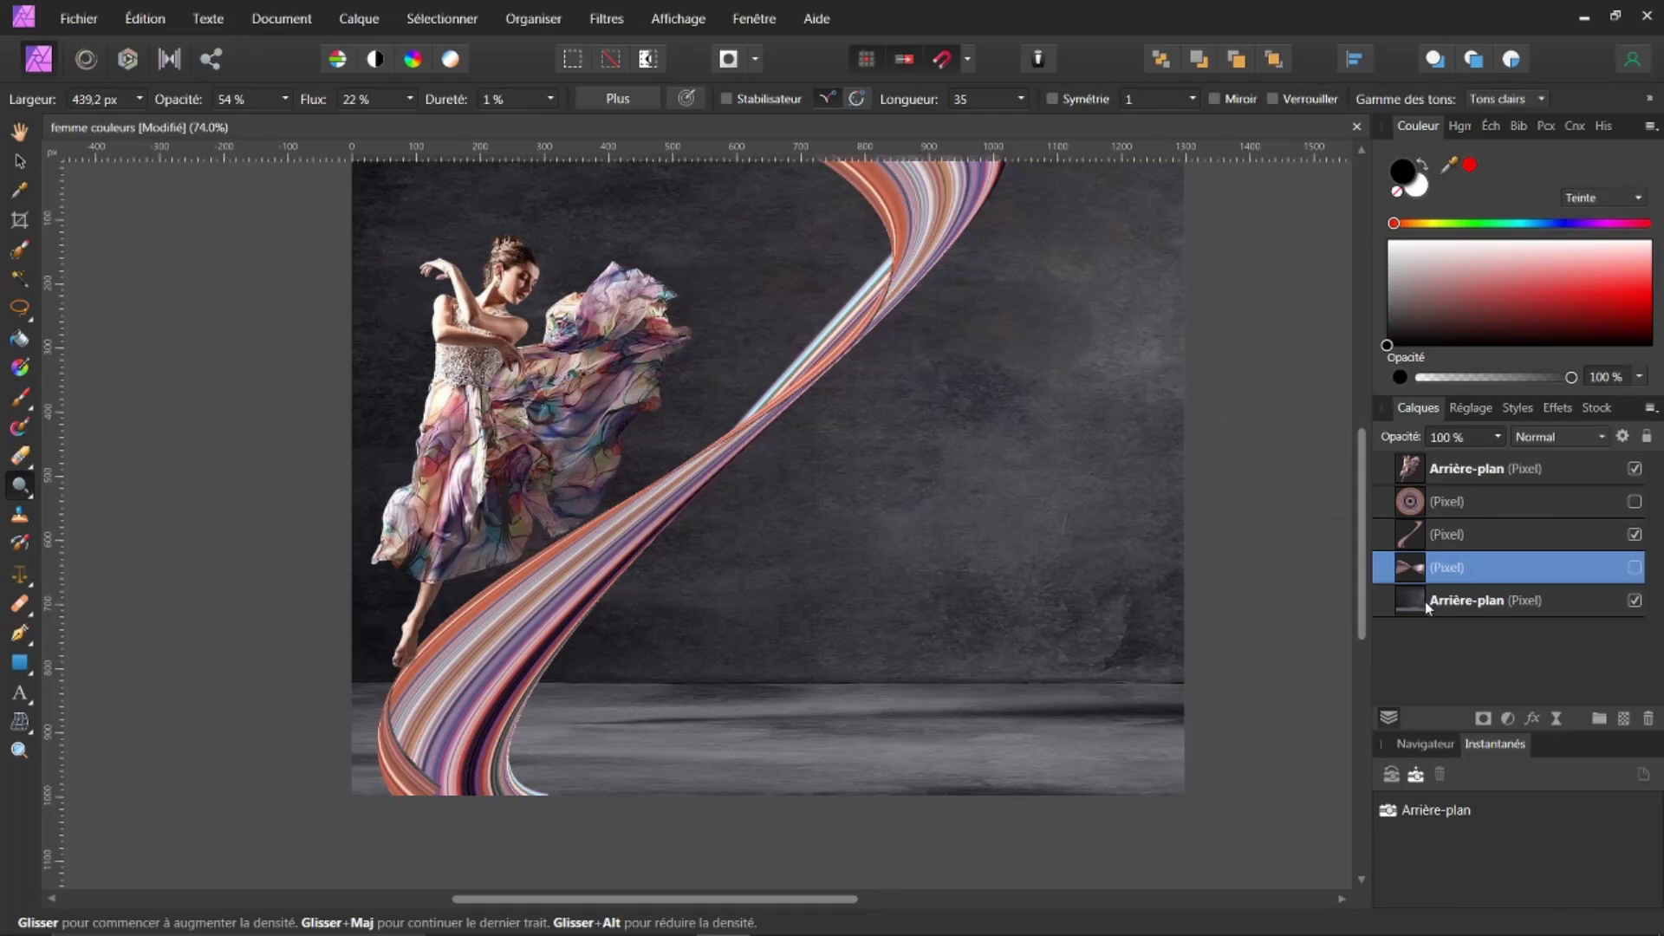
click(1635, 534)
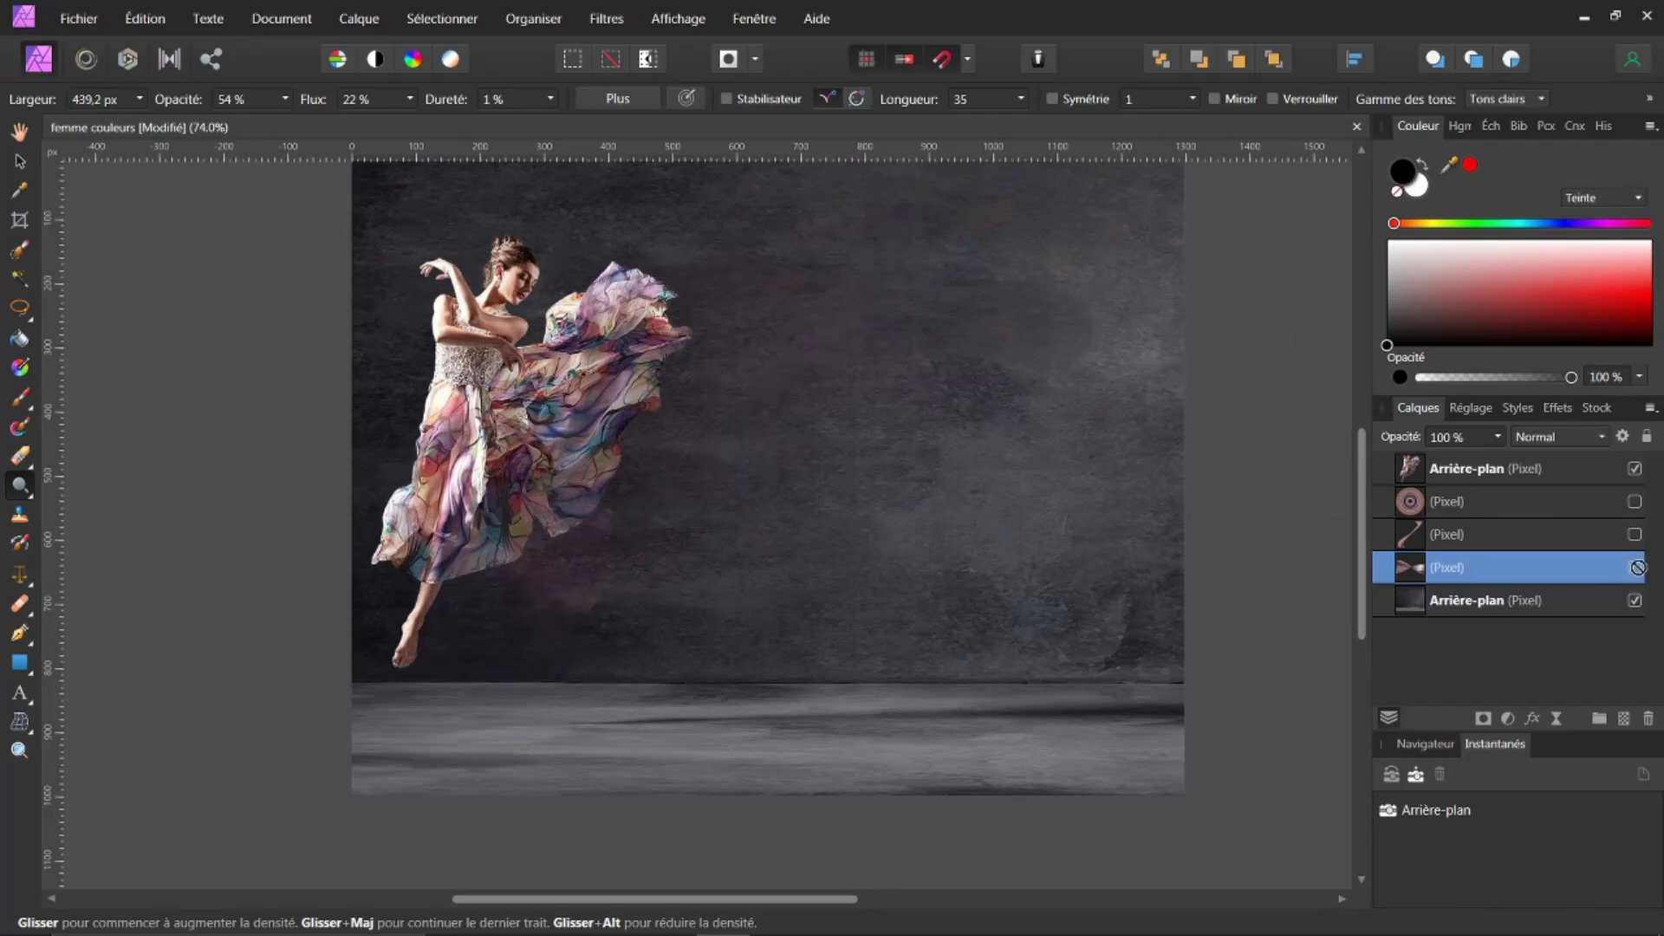
click(1634, 568)
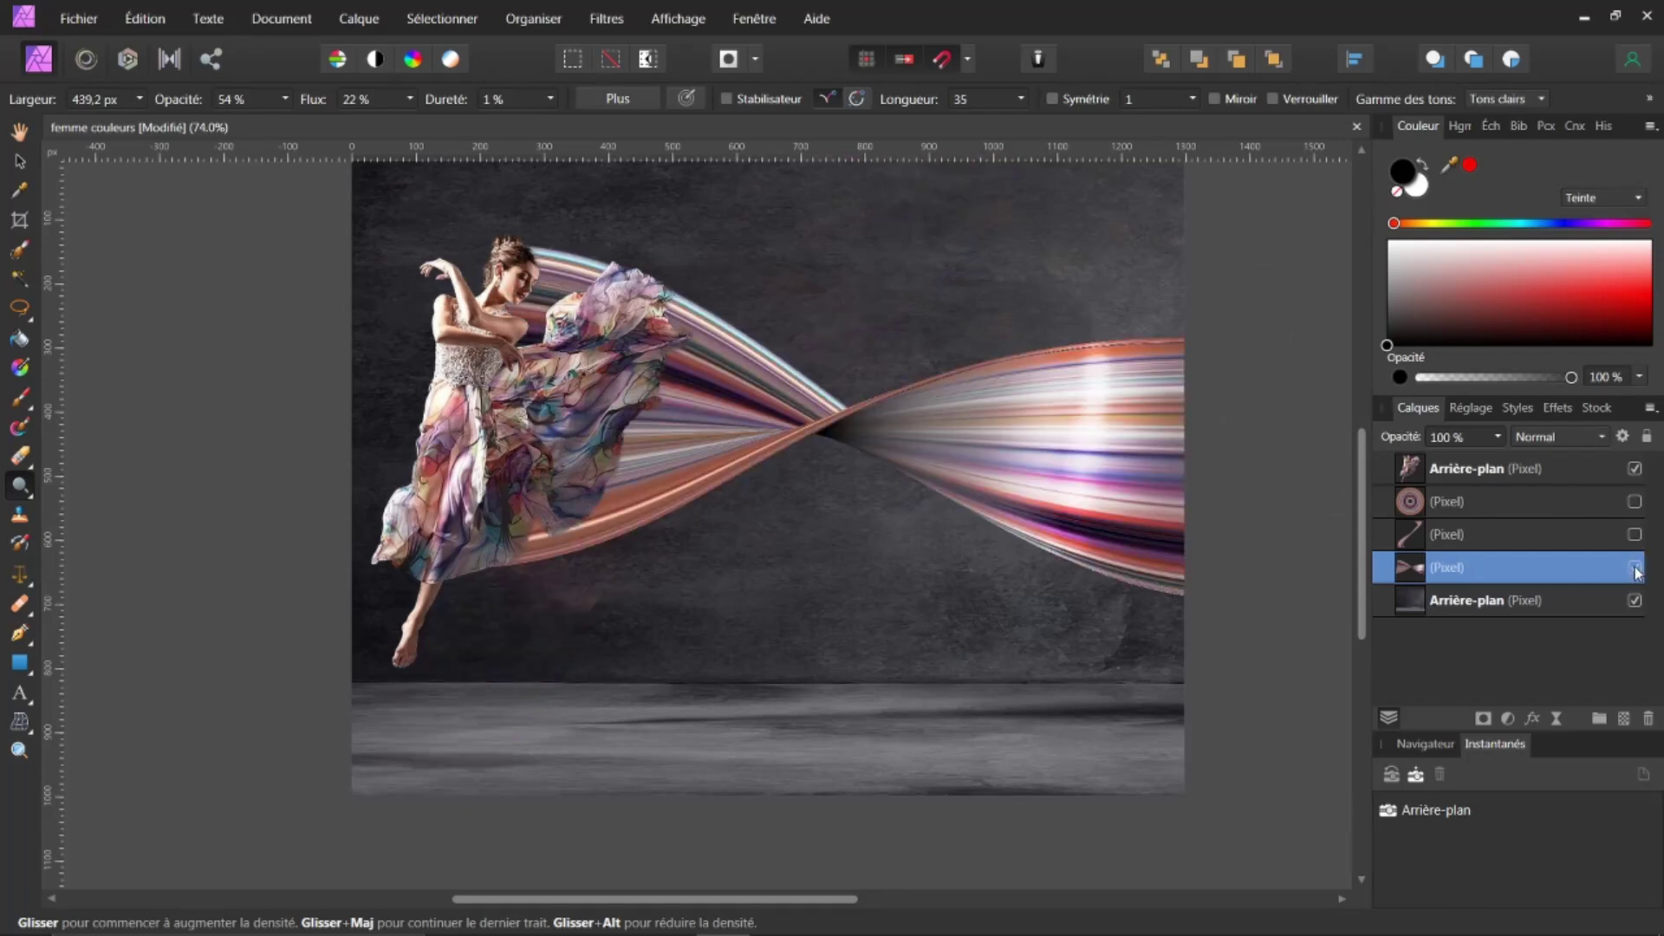